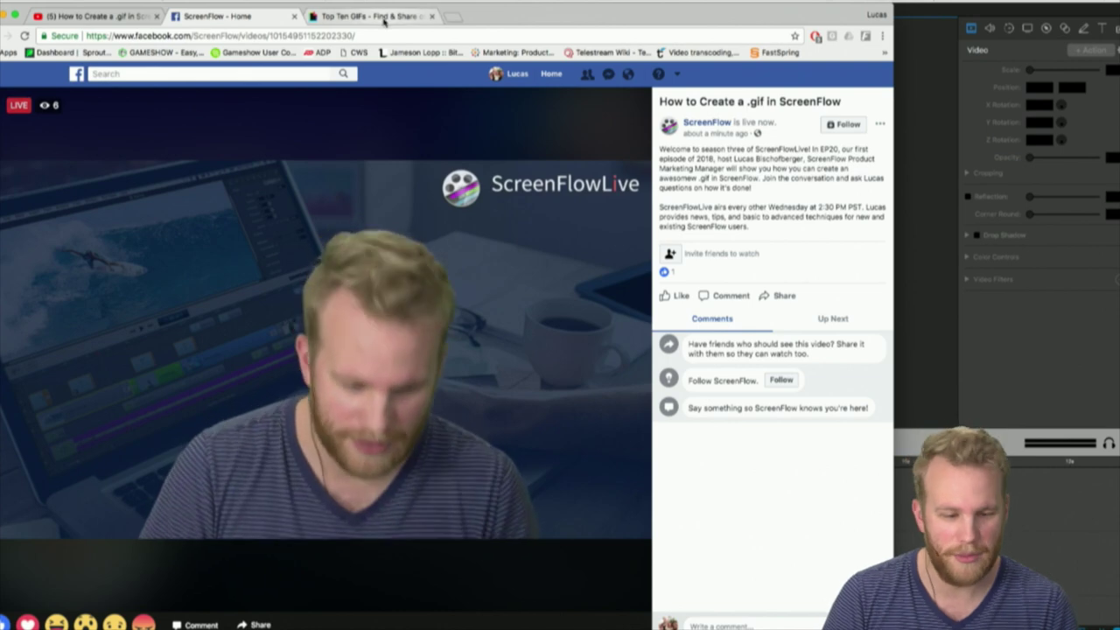
# Switch to the Giphy Top Ten GIFs tab and scroll through its collections.
pyautogui.click(367, 16)
pyautogui.scroll(-2, 812, 397)
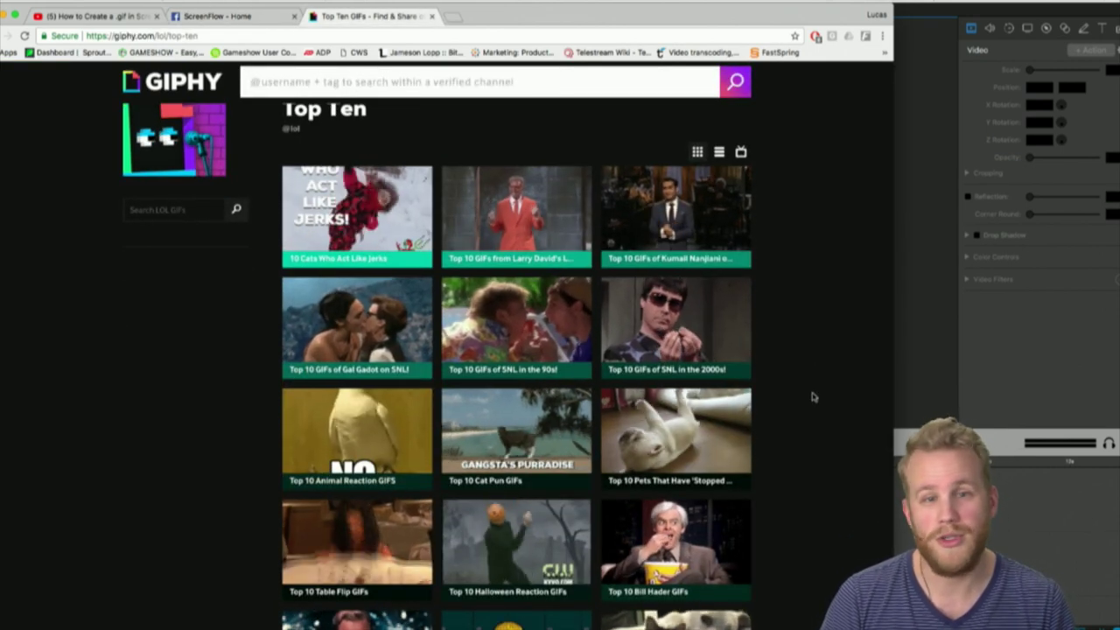
pyautogui.scroll(2, 800, 344)
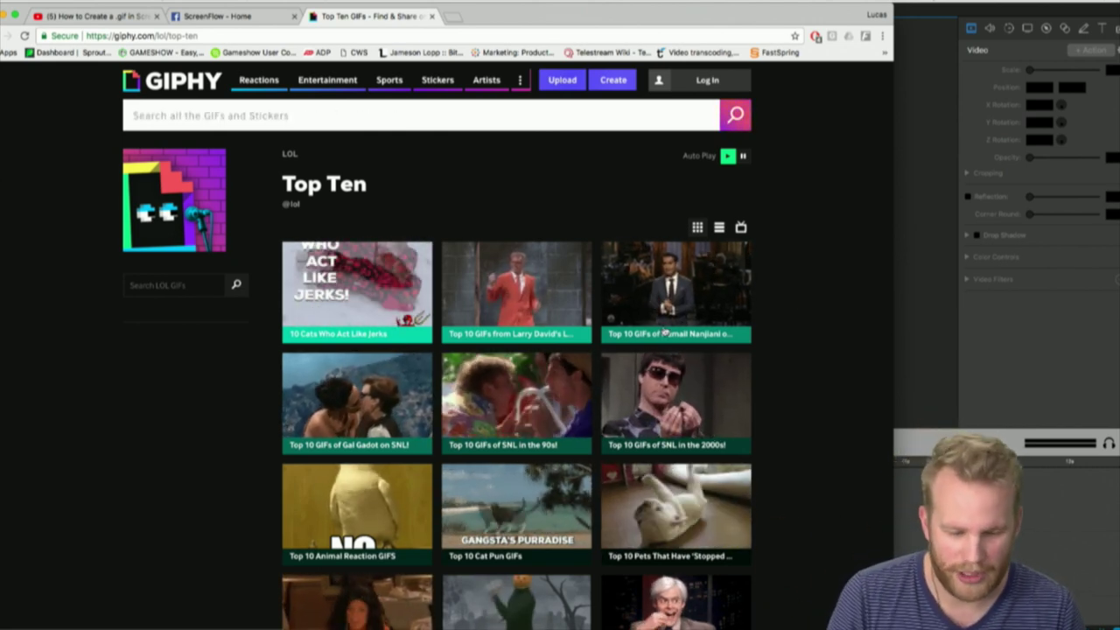
# Browse the Larry David SNL collection and its happy dance GIF, then close the Giphy tab.
pyautogui.click(557, 278)
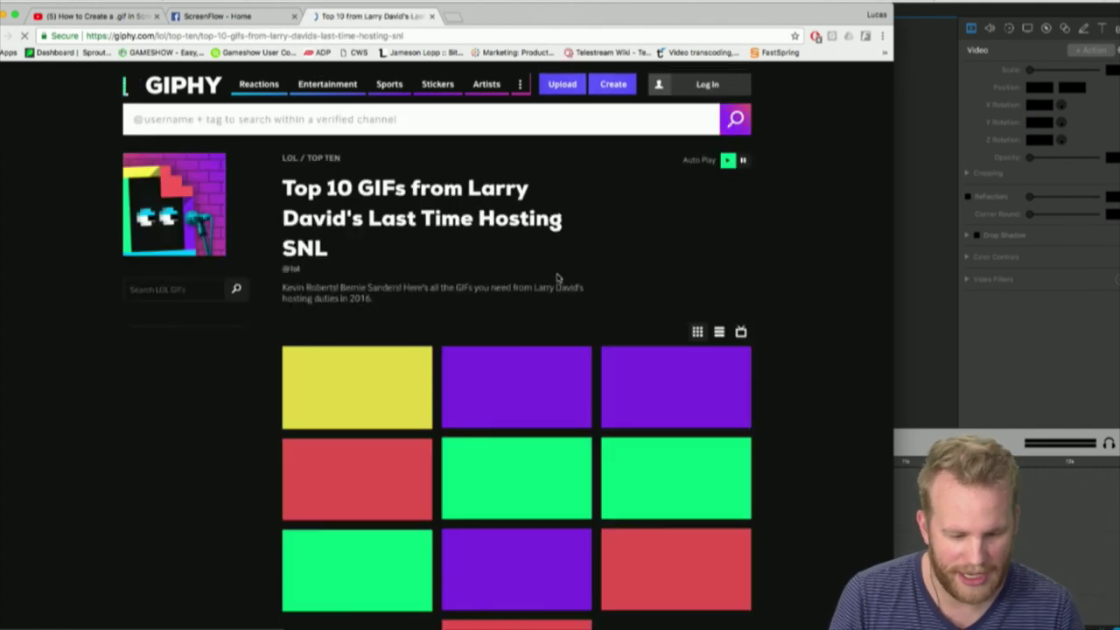
pyautogui.scroll(-3, 572, 274)
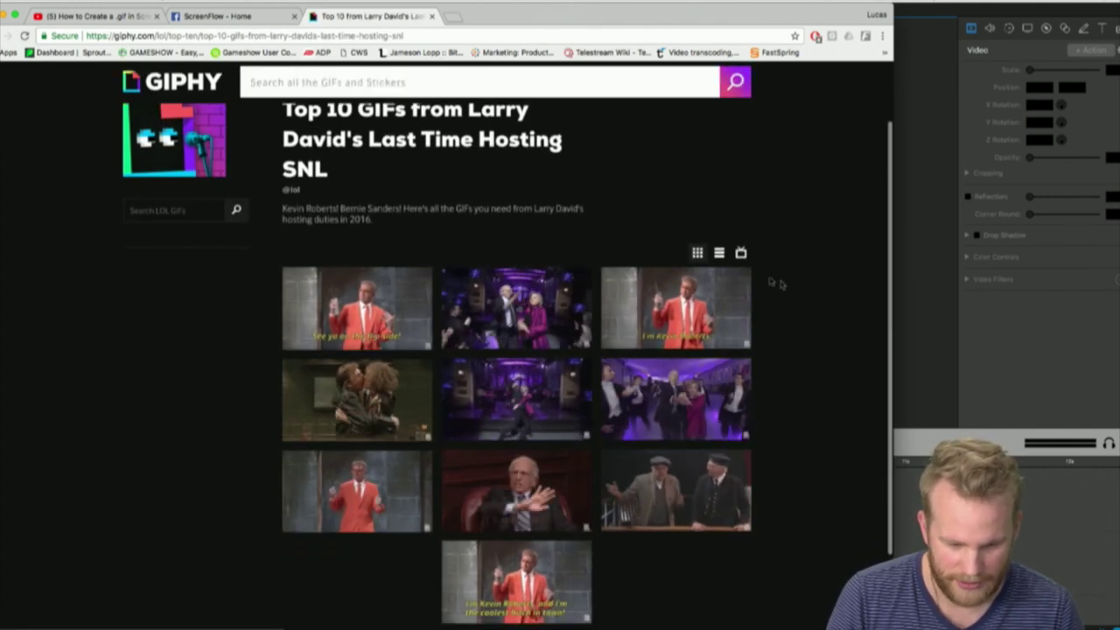
pyautogui.click(354, 522)
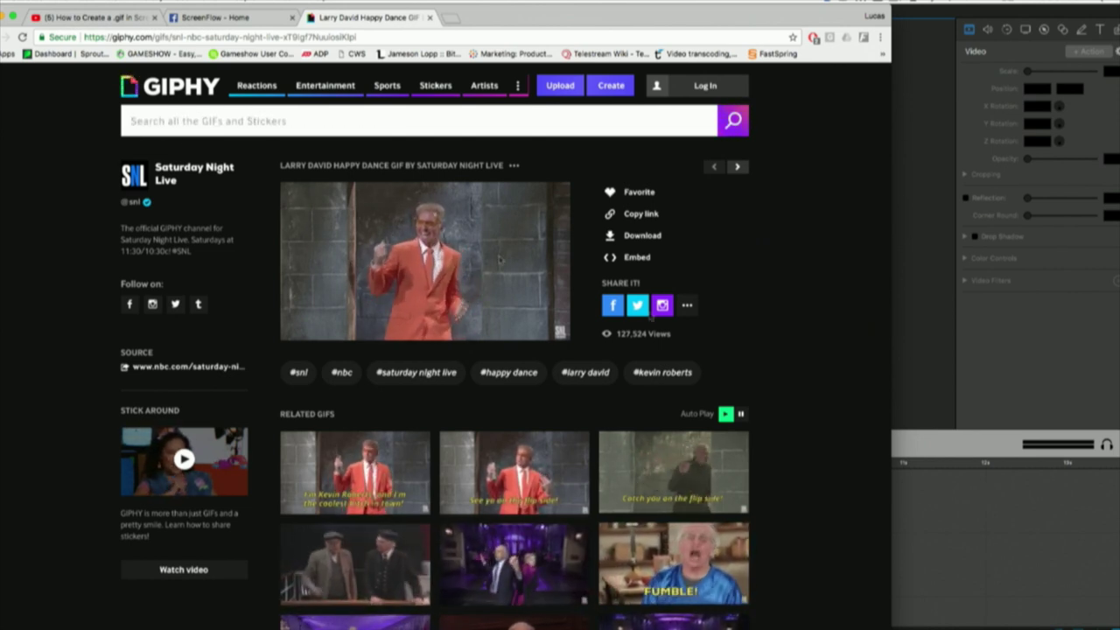
pyautogui.click(7, 36)
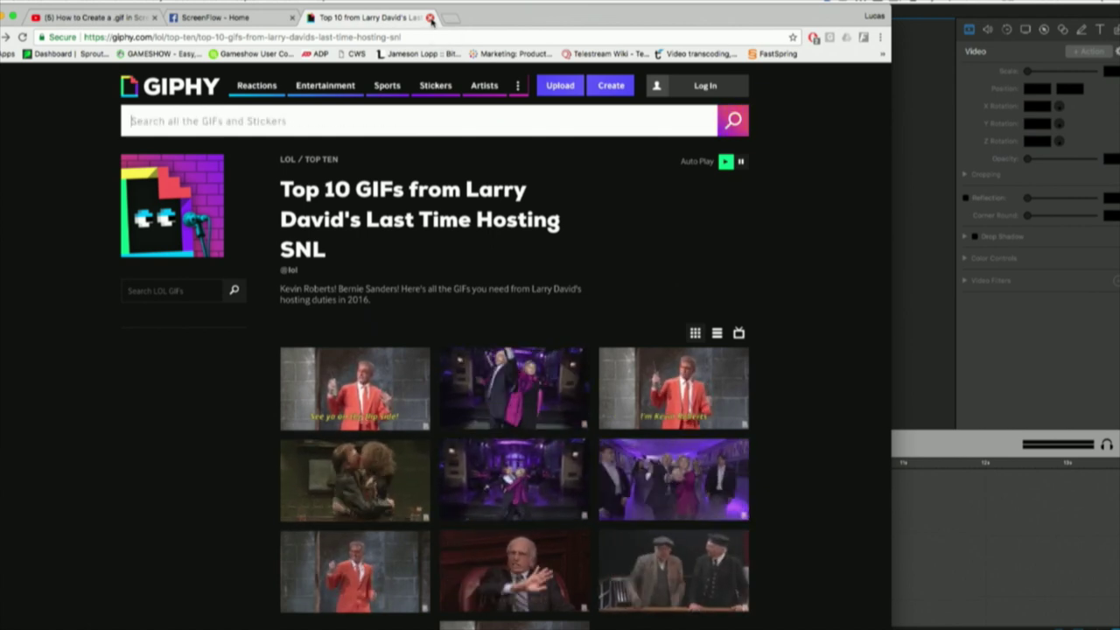
pyautogui.click(430, 17)
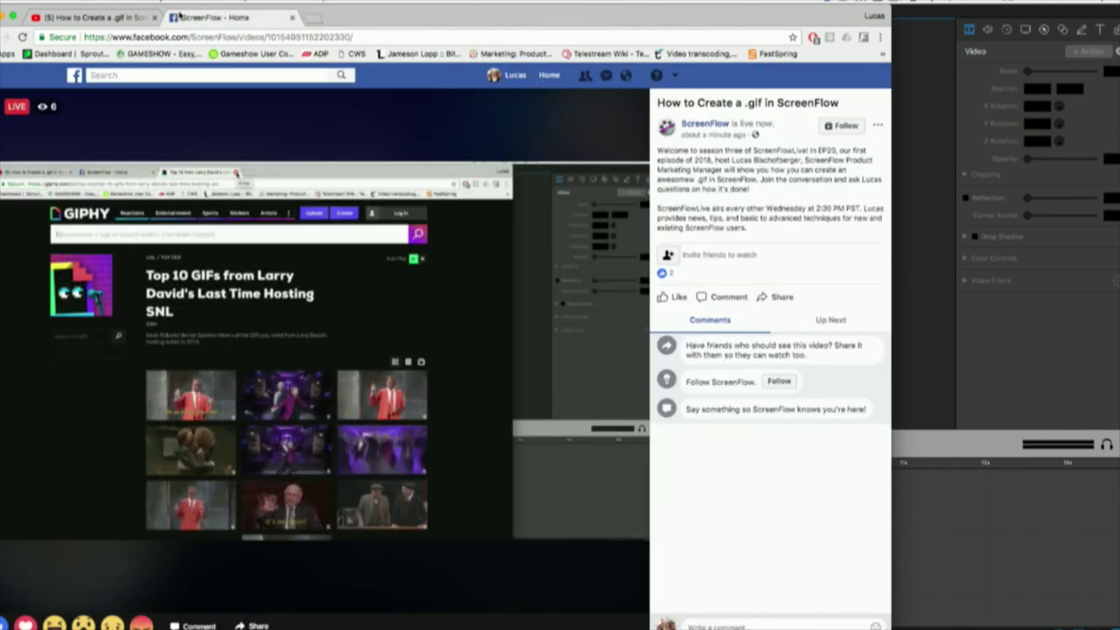
# Minimize Chrome to reveal the empty Untitled ScreenFlow document.
pyautogui.click(4, 18)
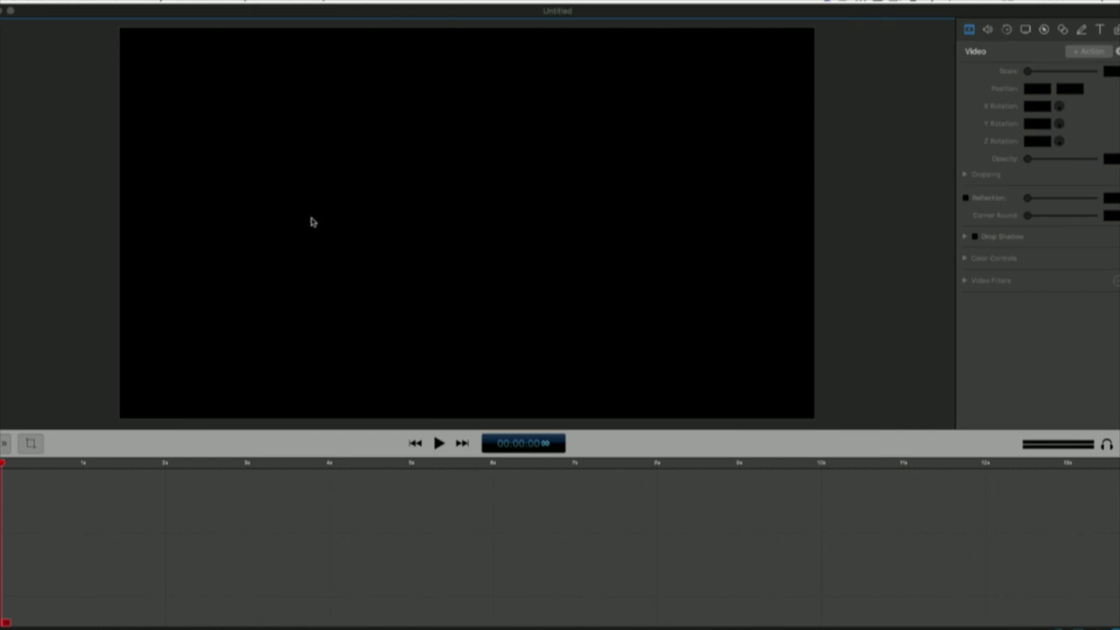
# Add Face Down Wok.mov from the Media Library to the canvas and zoom the timeline to fit.
pyautogui.click(645, 481)
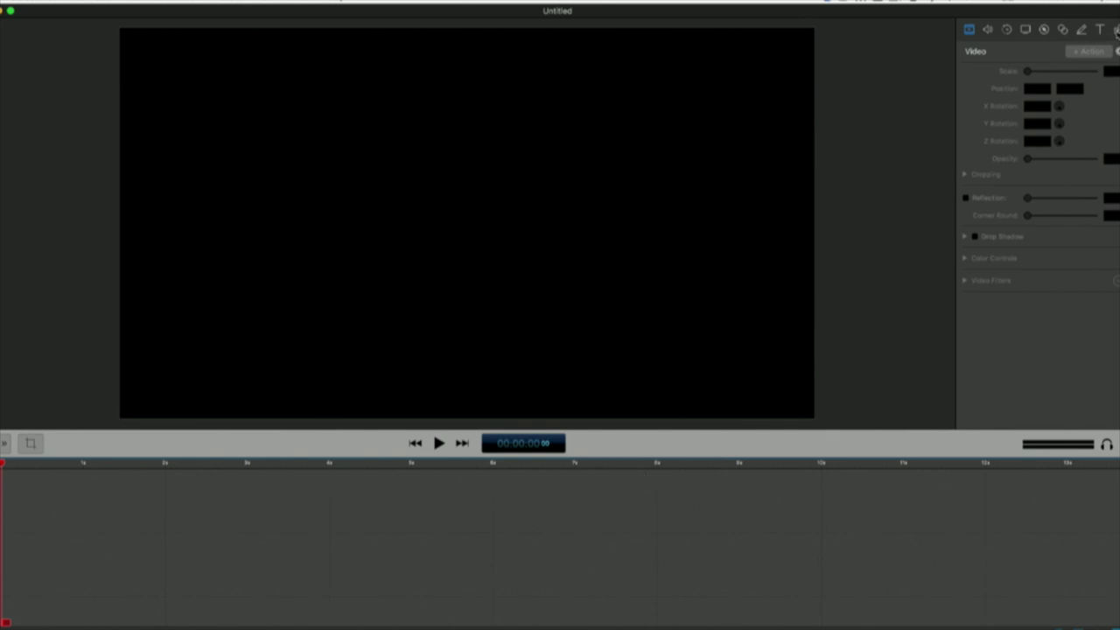
pyautogui.click(1116, 30)
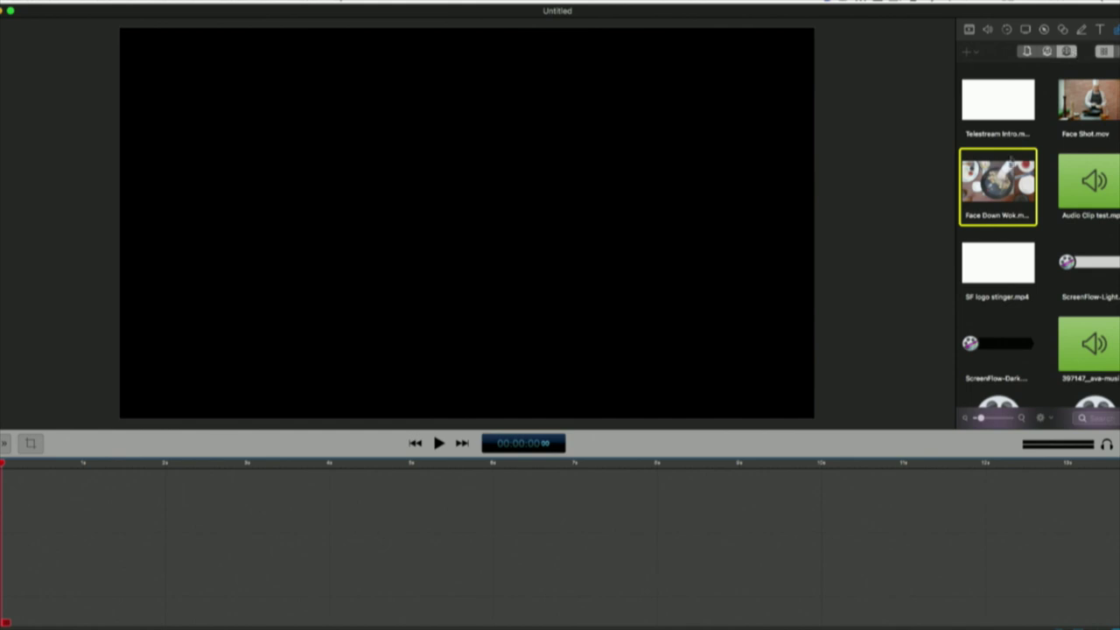
pyautogui.moveTo(1010, 159); pyautogui.dragTo(345, 469)
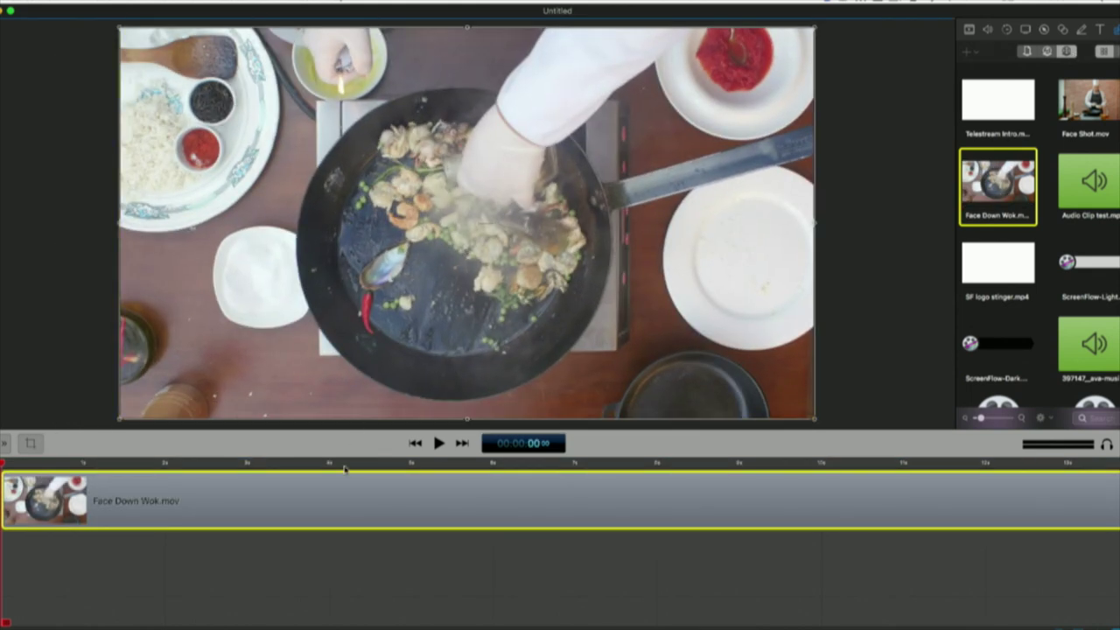
pyautogui.press('super+minus')
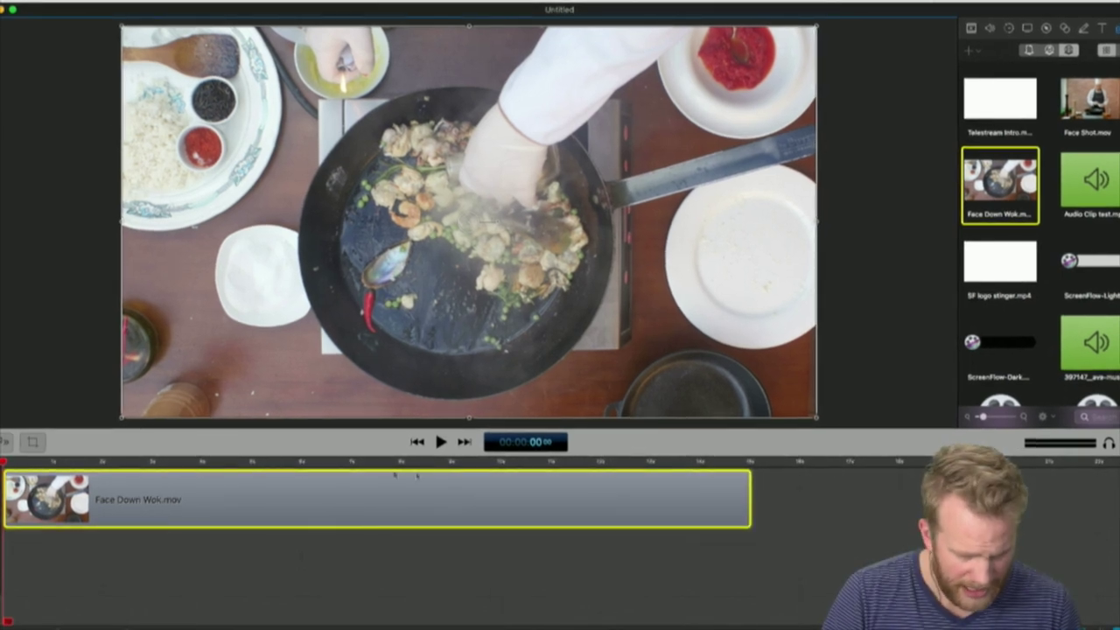
# Trim the clip's first ~3 seconds and everything past 5 seconds, starting it at zero.
pyautogui.moveTo(251, 461); pyautogui.dragTo(49, 459)
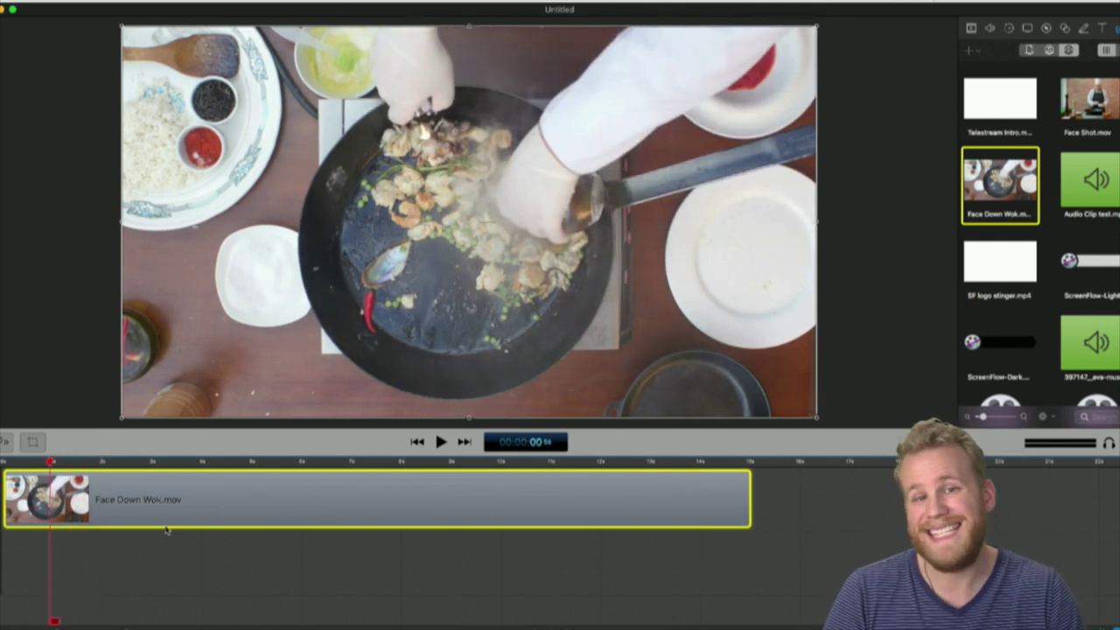
pyautogui.press('t')
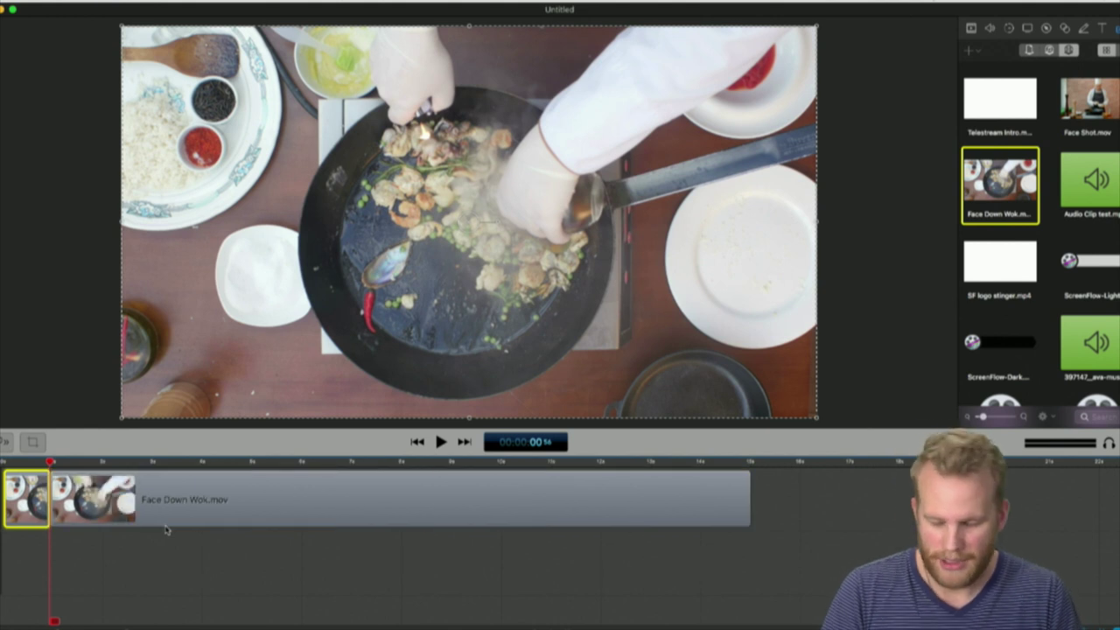
pyautogui.press('Delete')
pyautogui.moveTo(237, 512); pyautogui.dragTo(57, 494)
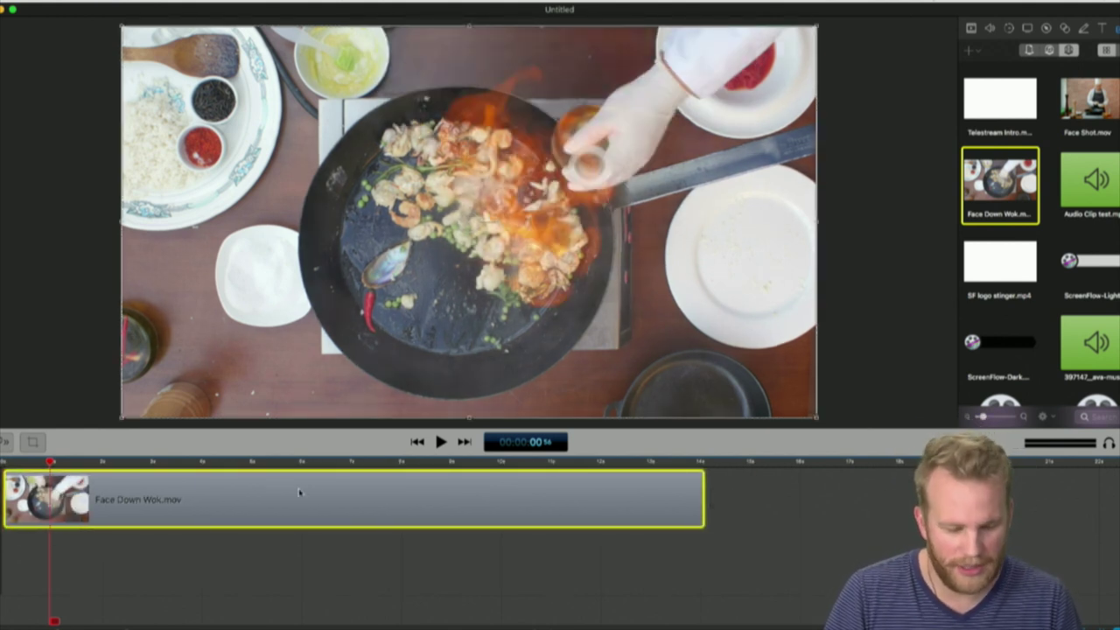
pyautogui.moveTo(209, 464); pyautogui.dragTo(261, 473)
pyautogui.press('t')
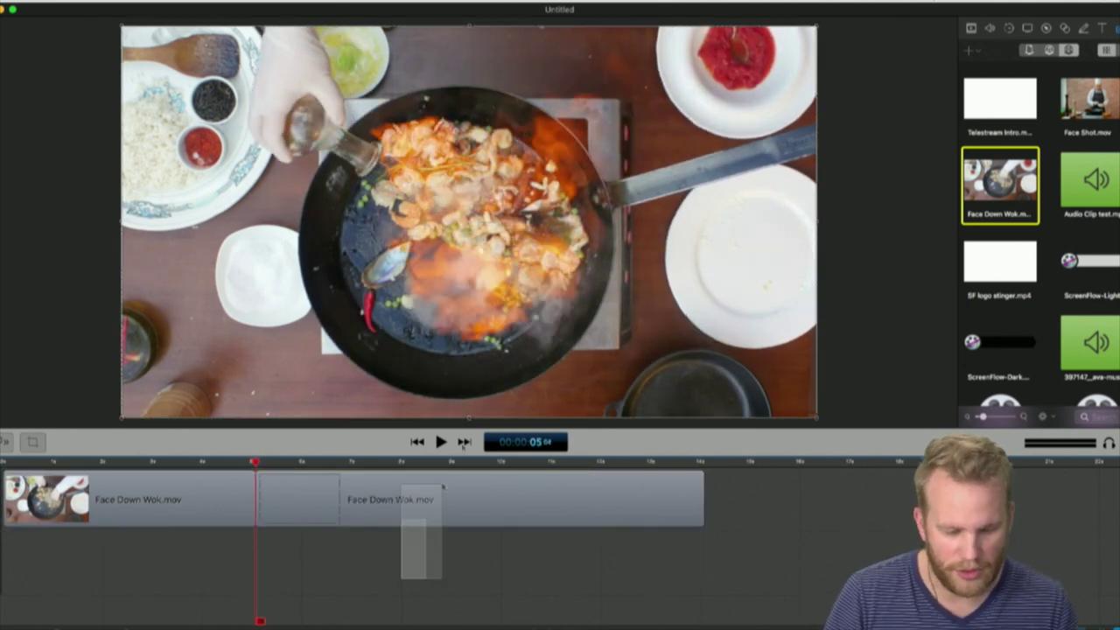
pyautogui.press('Delete')
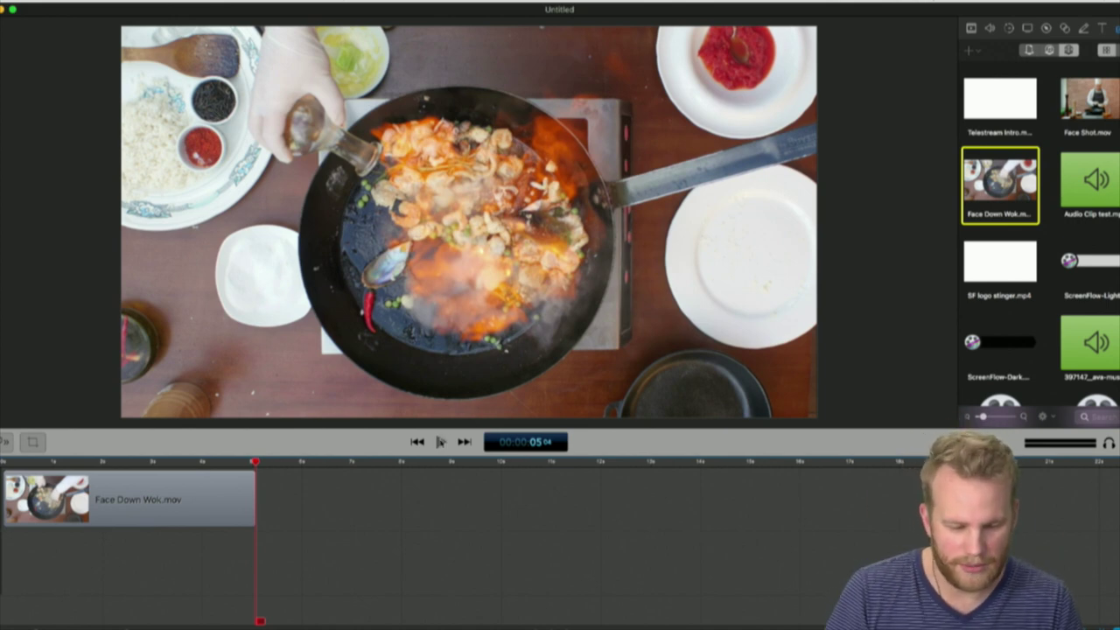
pyautogui.click(441, 442)
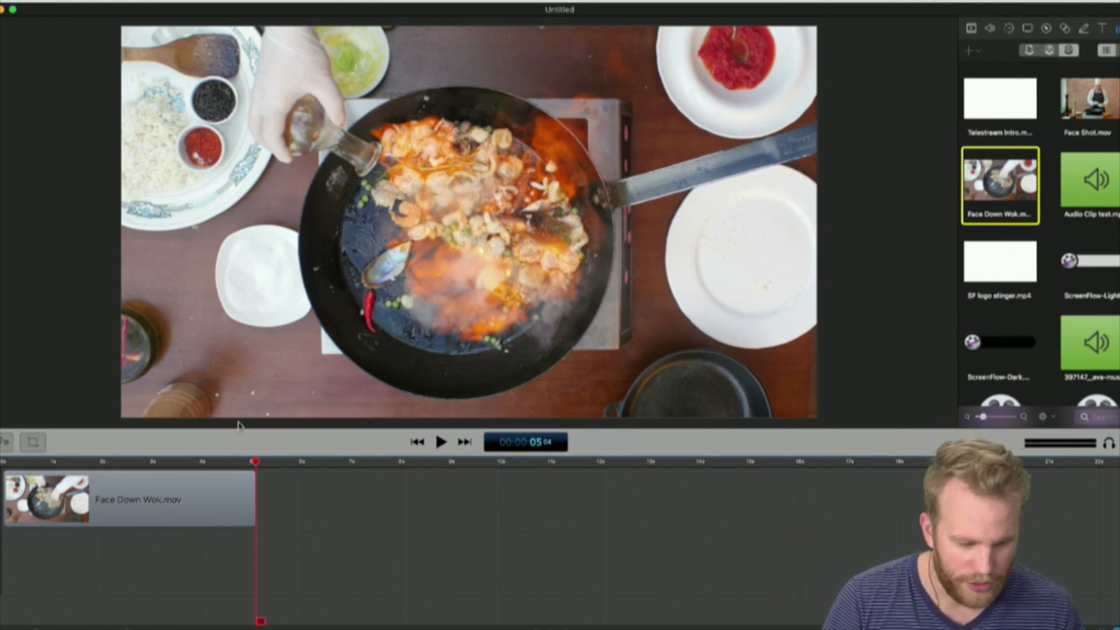
# Start a File > Export and choose the Animated GIF preset.
pyautogui.click(88, 4)
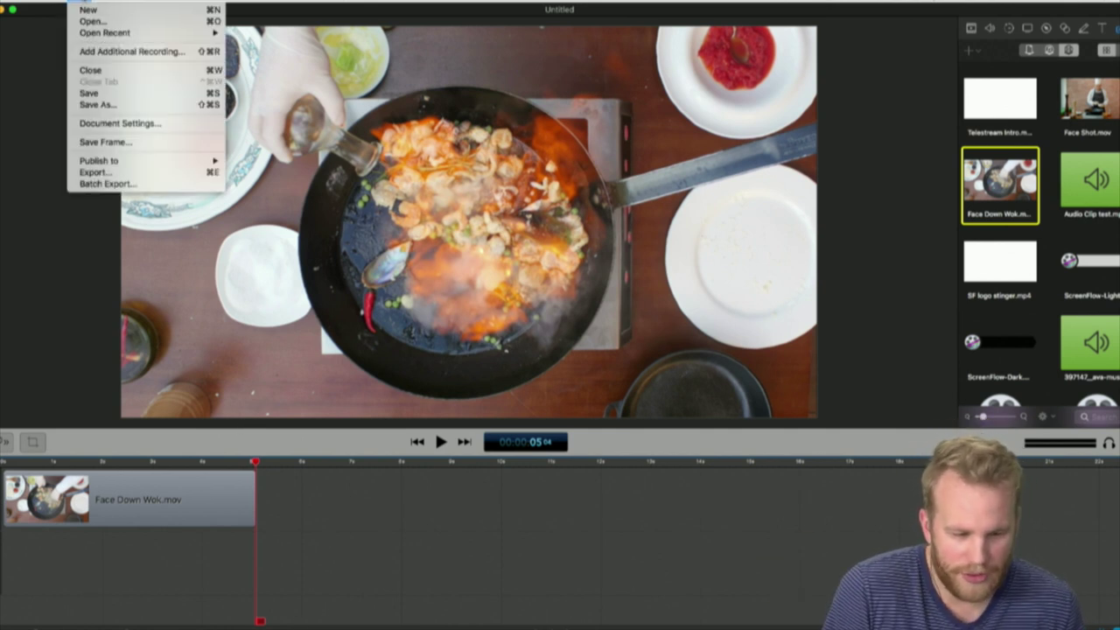
pyautogui.click(155, 172)
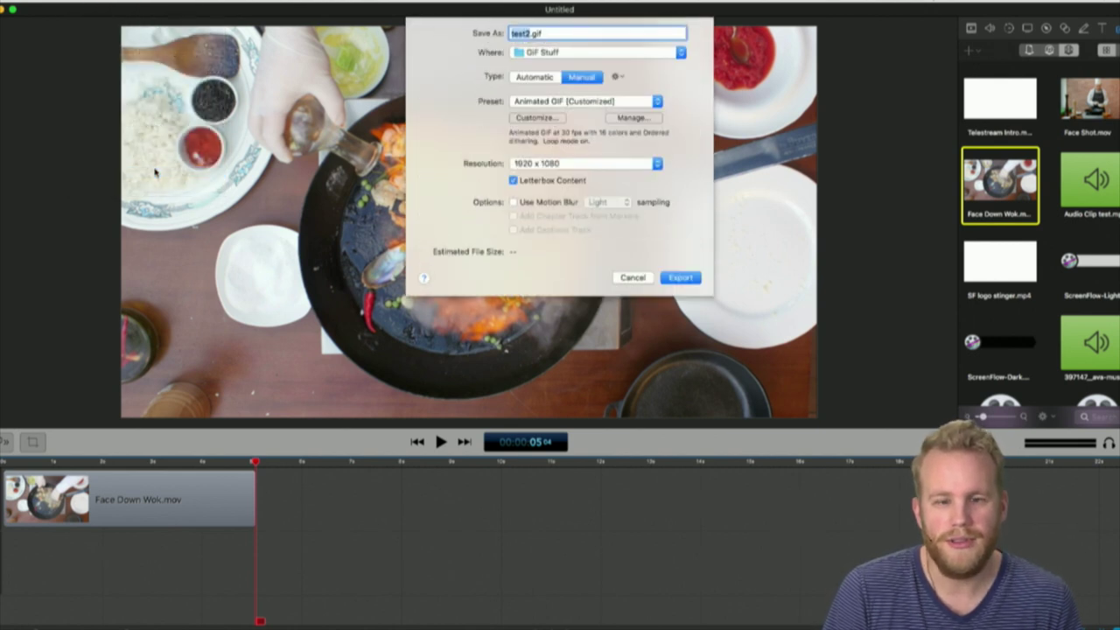
pyautogui.click(595, 103)
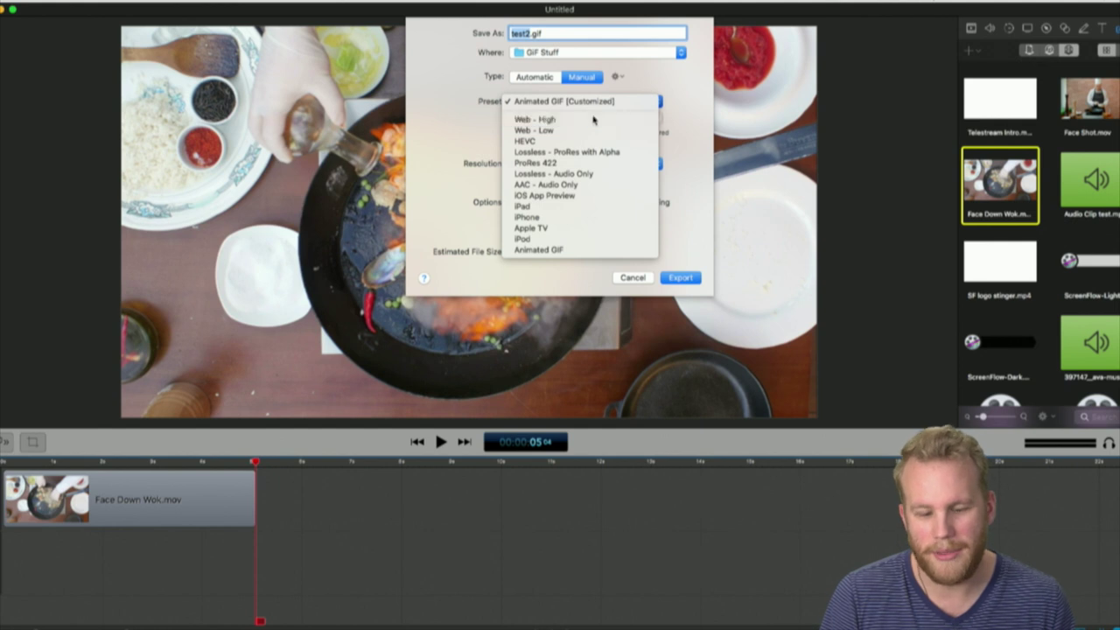
pyautogui.click(594, 119)
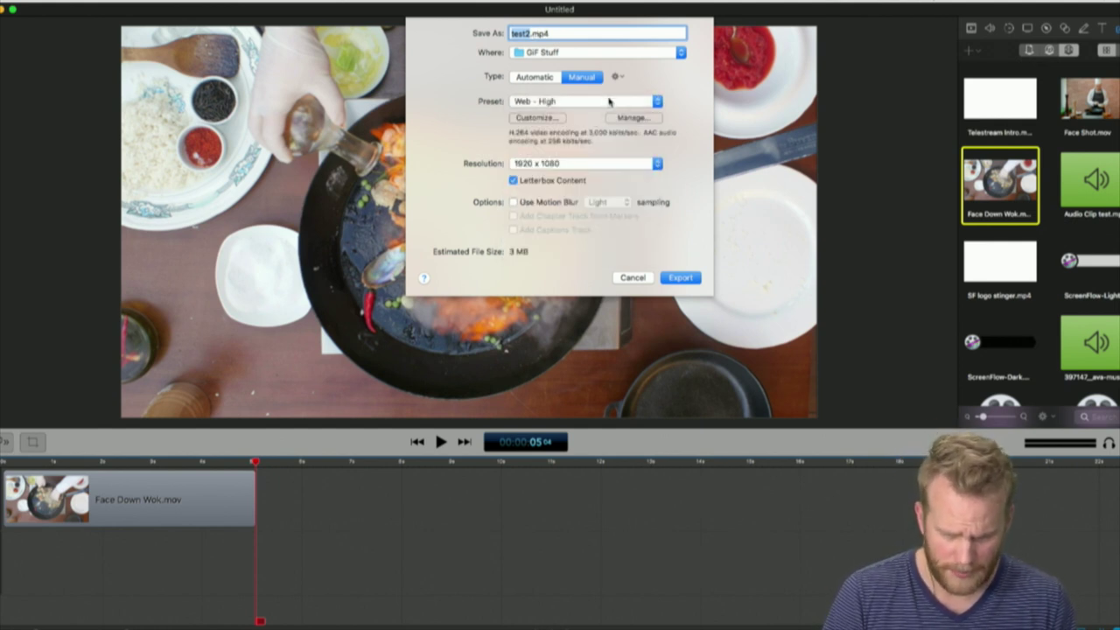
pyautogui.click(610, 102)
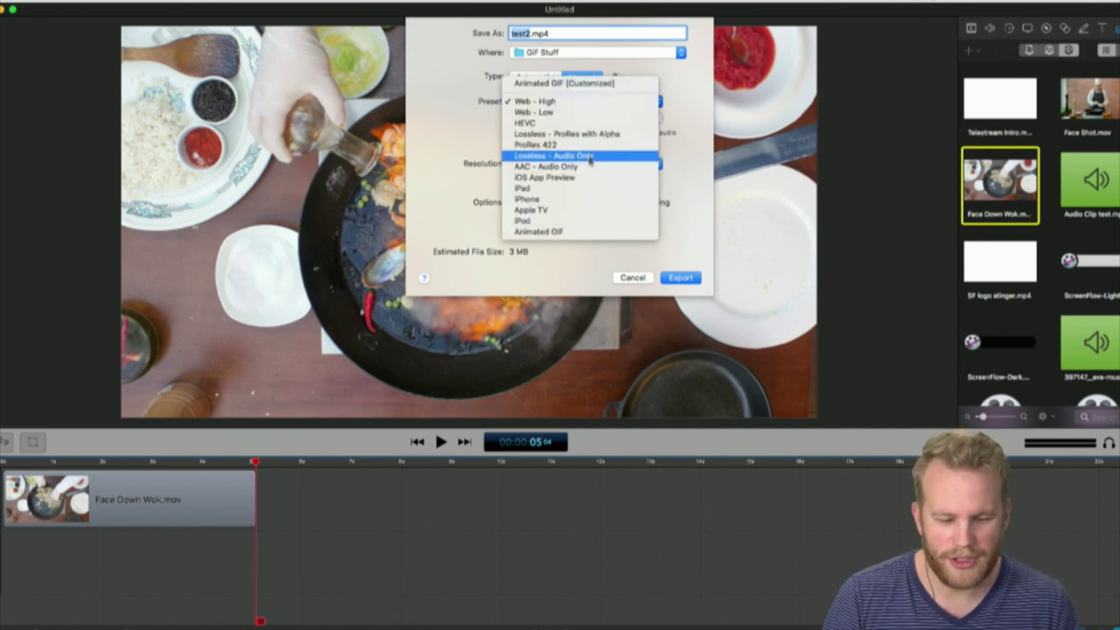
pyautogui.click(573, 235)
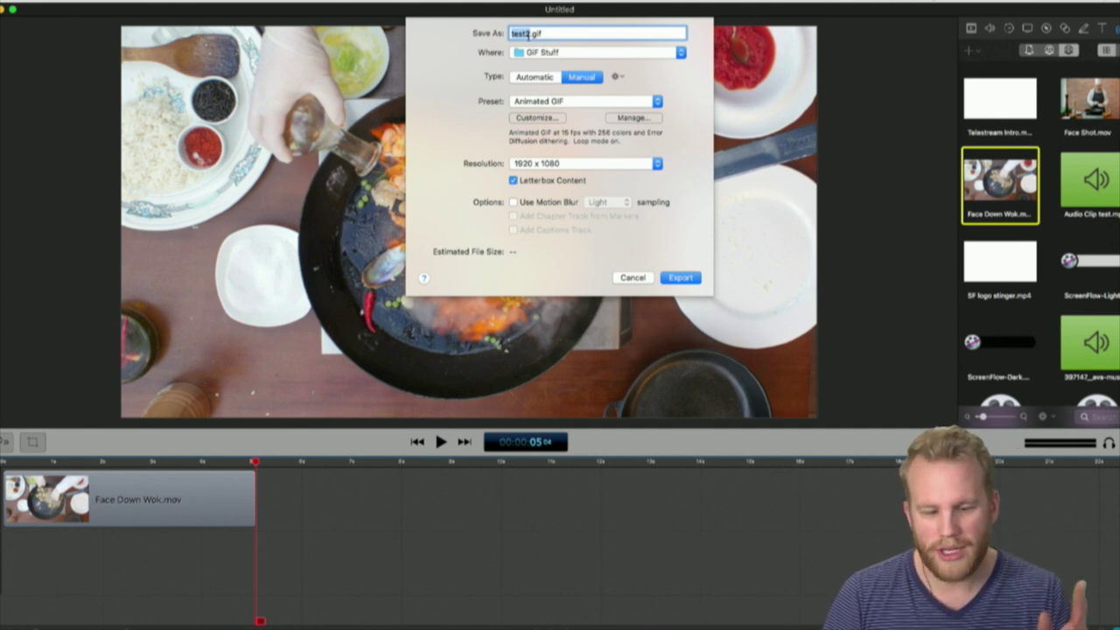
# Name the export Fire test.gif and export it to the GIF Stuff folder.
pyautogui.click(526, 33)
pyautogui.press('BackSpace')
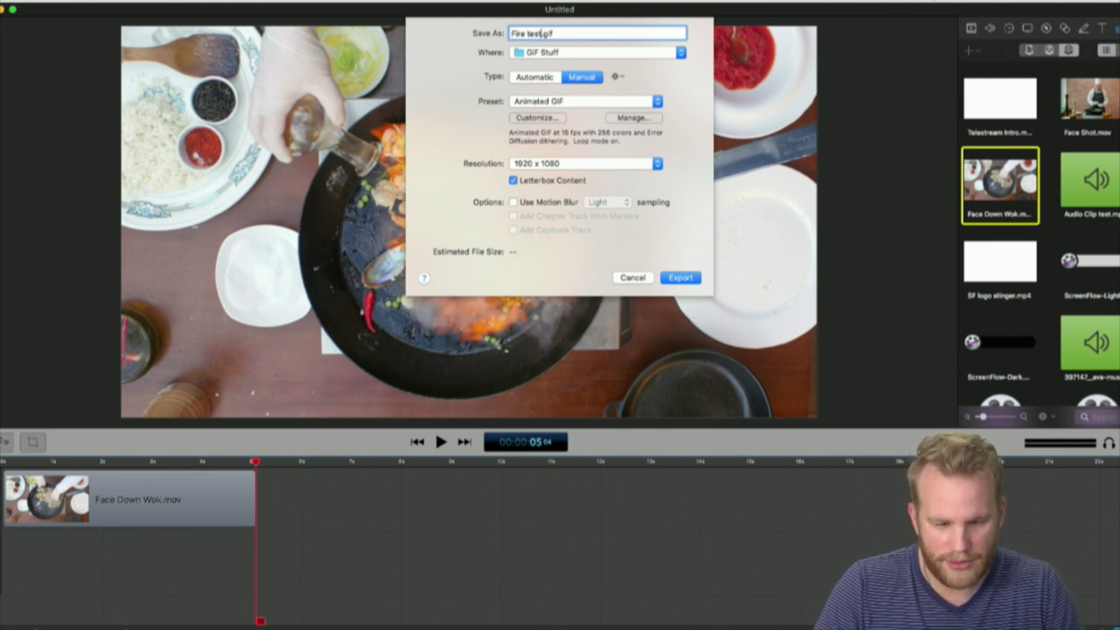
pyautogui.click(675, 277)
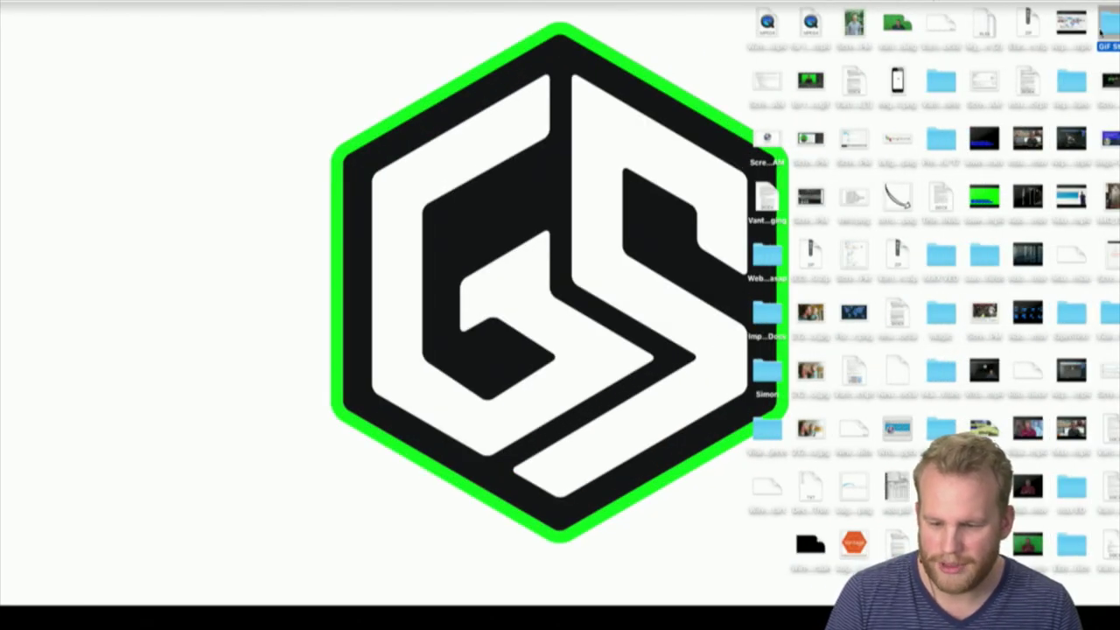
# Open the GIF Stuff folder, reposition its window, and open Fire test.gif in Preview.
pyautogui.doubleClick(1104, 24)
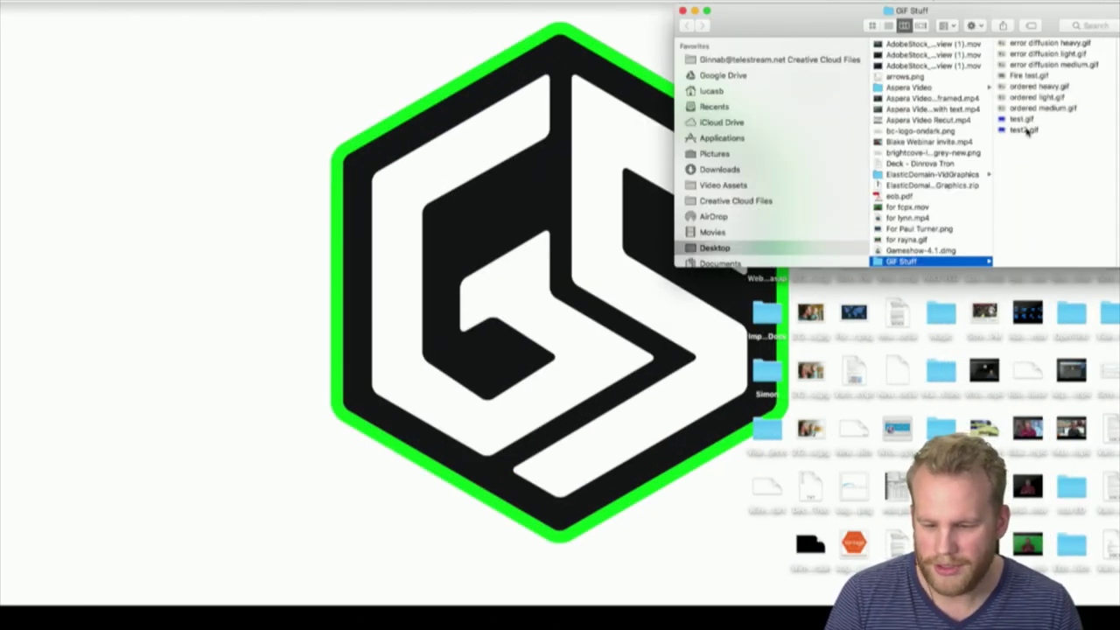
pyautogui.click(1032, 76)
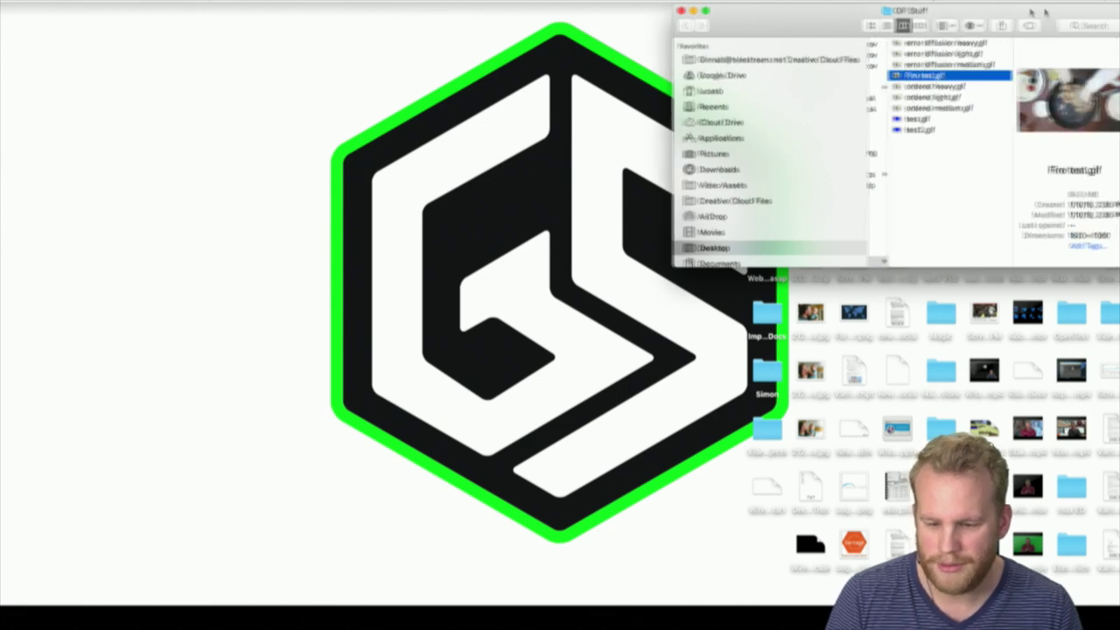
pyautogui.moveTo(1031, 24); pyautogui.dragTo(720, 5)
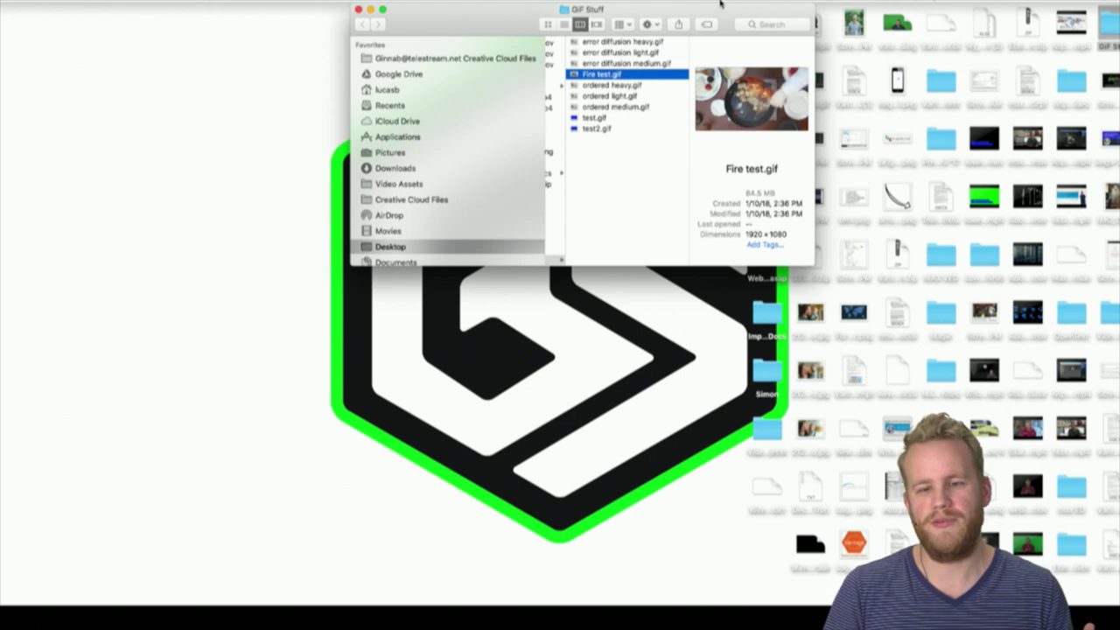
pyautogui.moveTo(720, 4); pyautogui.dragTo(9, 18)
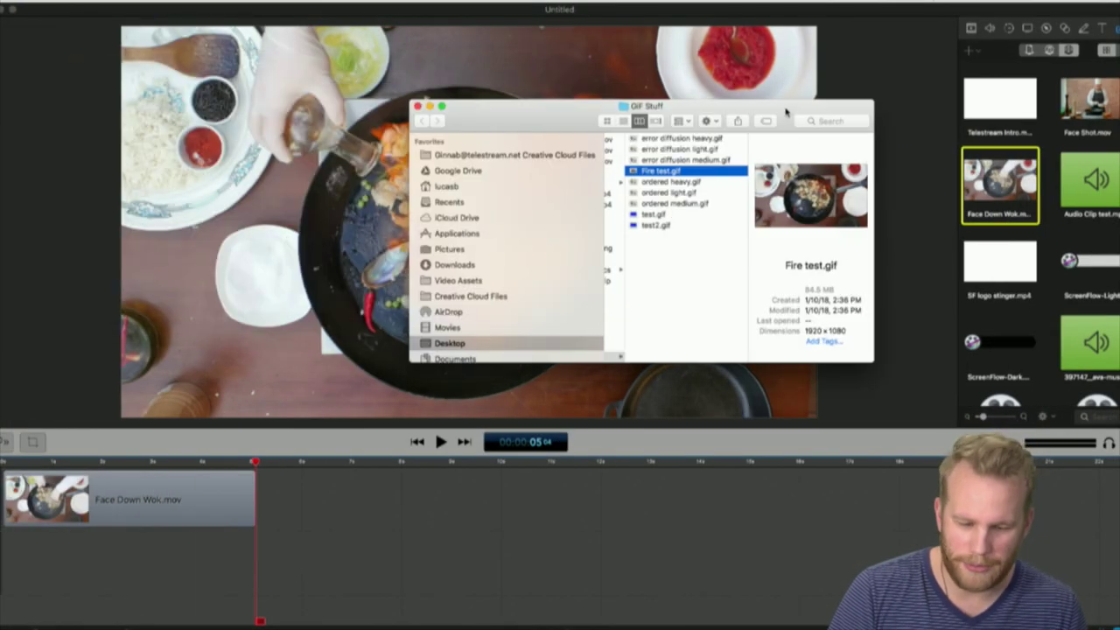
pyautogui.moveTo(785, 112); pyautogui.dragTo(771, 105)
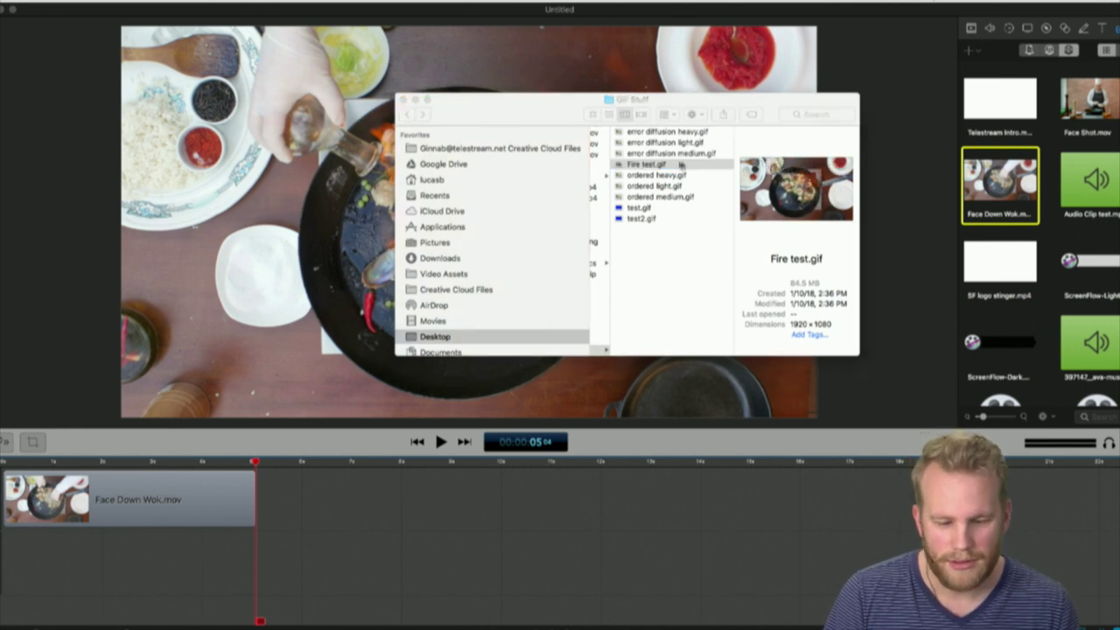
pyautogui.doubleClick(681, 164)
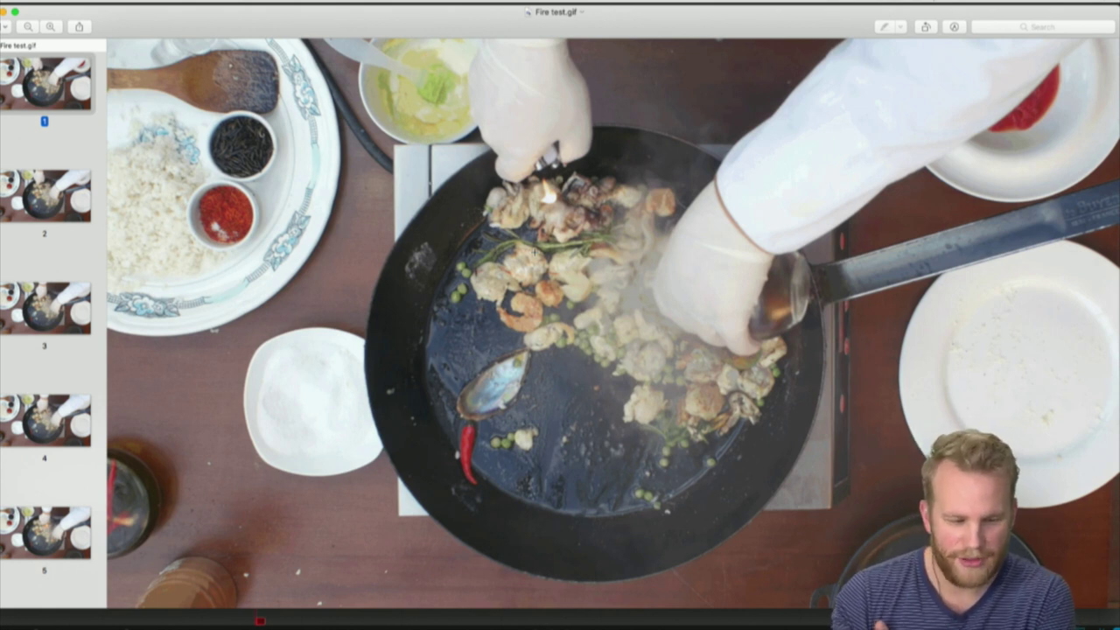
# Step through Fire test.gif frames 2–5 and on to frame 22, then quit Preview.
pyautogui.click(41, 218)
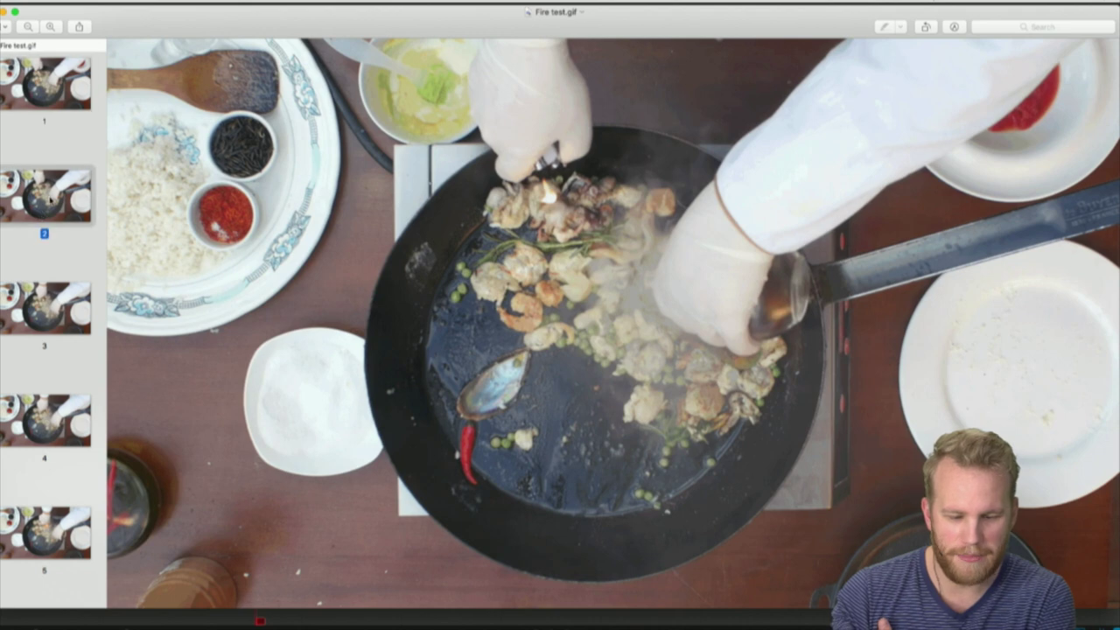
pyautogui.click(46, 308)
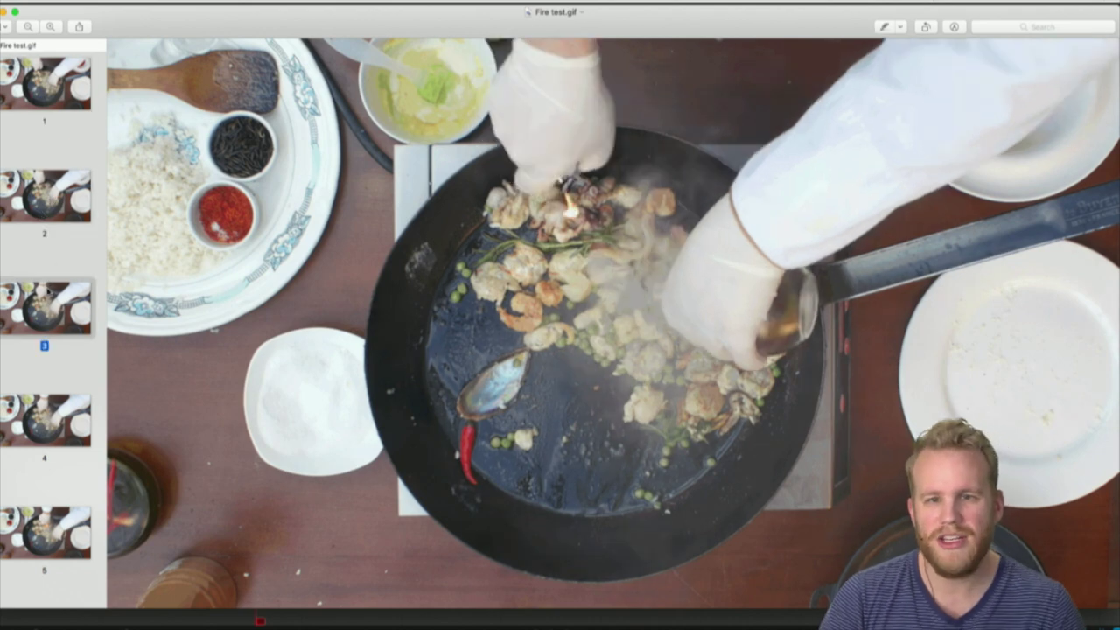
pyautogui.click(40, 385)
pyautogui.scroll(-3, 44, 381)
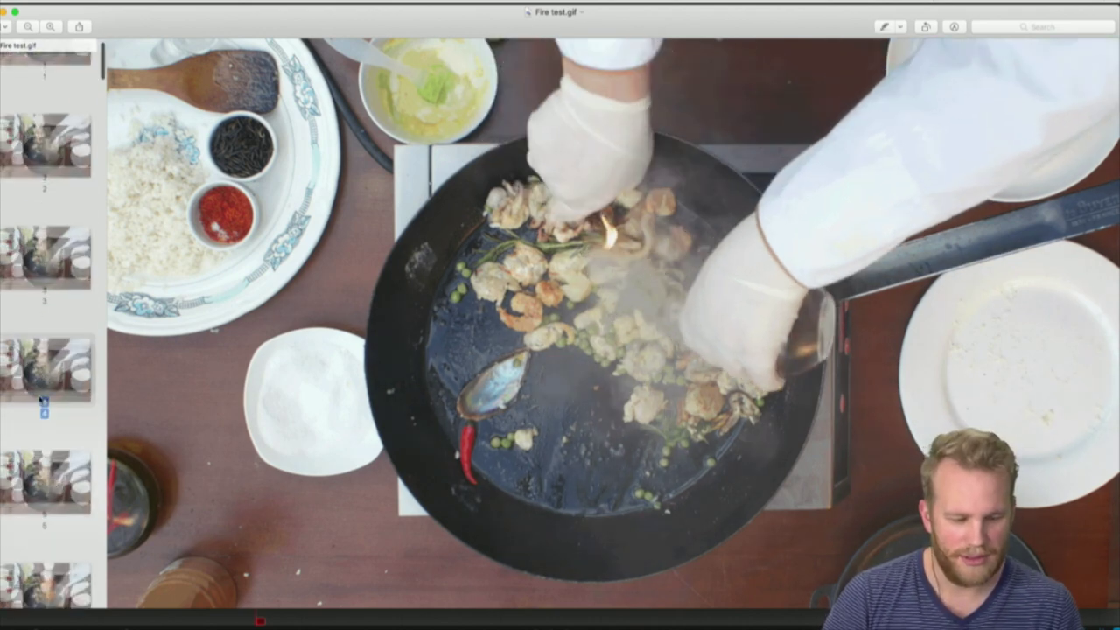
pyautogui.click(47, 377)
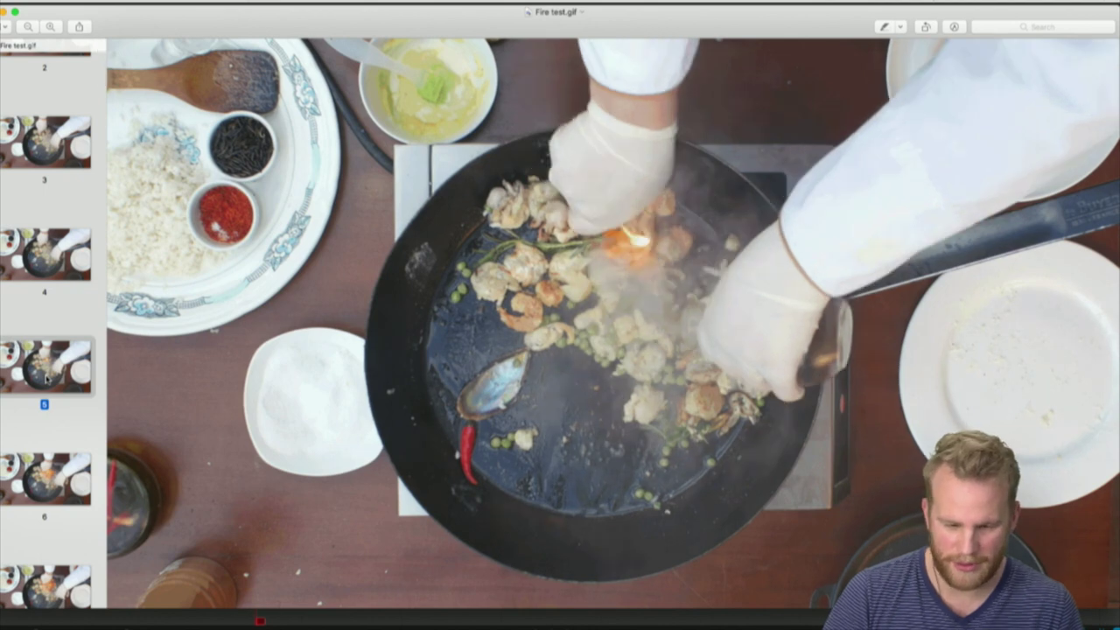
pyautogui.press('Down')
pyautogui.press('Down')
pyautogui.press('Down')
pyautogui.press('Down')
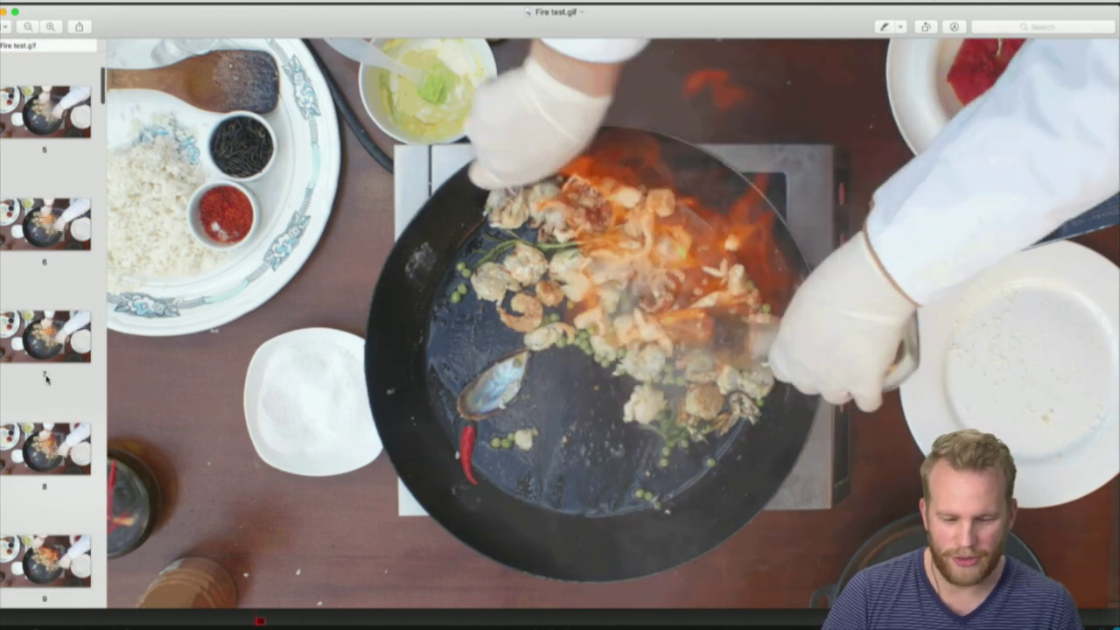
pyautogui.press('Down')
pyautogui.press('Down')
pyautogui.press('Down')
pyautogui.press('Down')
pyautogui.press('Down')
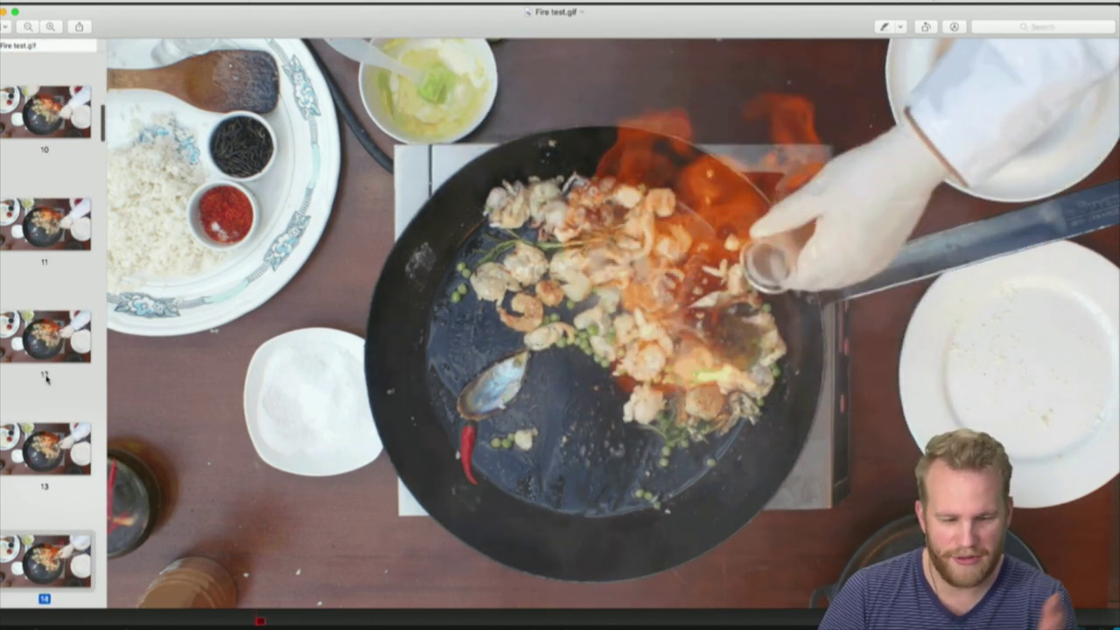
pyautogui.press('Down')
pyautogui.press('Down')
pyautogui.press('Down')
pyautogui.press('Down')
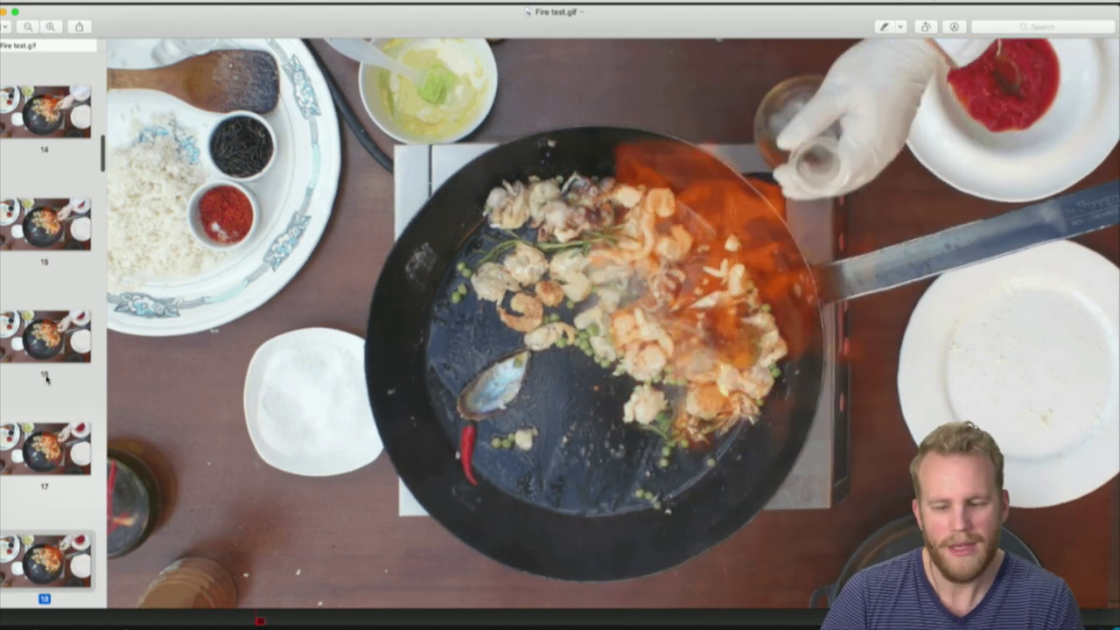
pyautogui.press('Down')
pyautogui.press('Down')
pyautogui.press('Down')
pyautogui.press('Down')
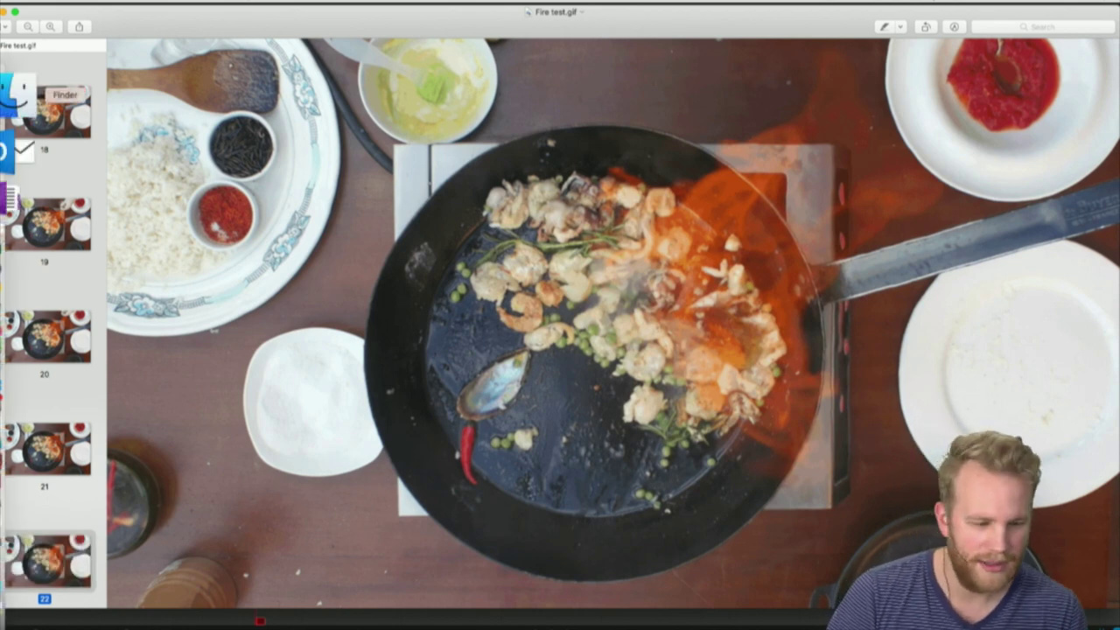
pyautogui.press('super+q')
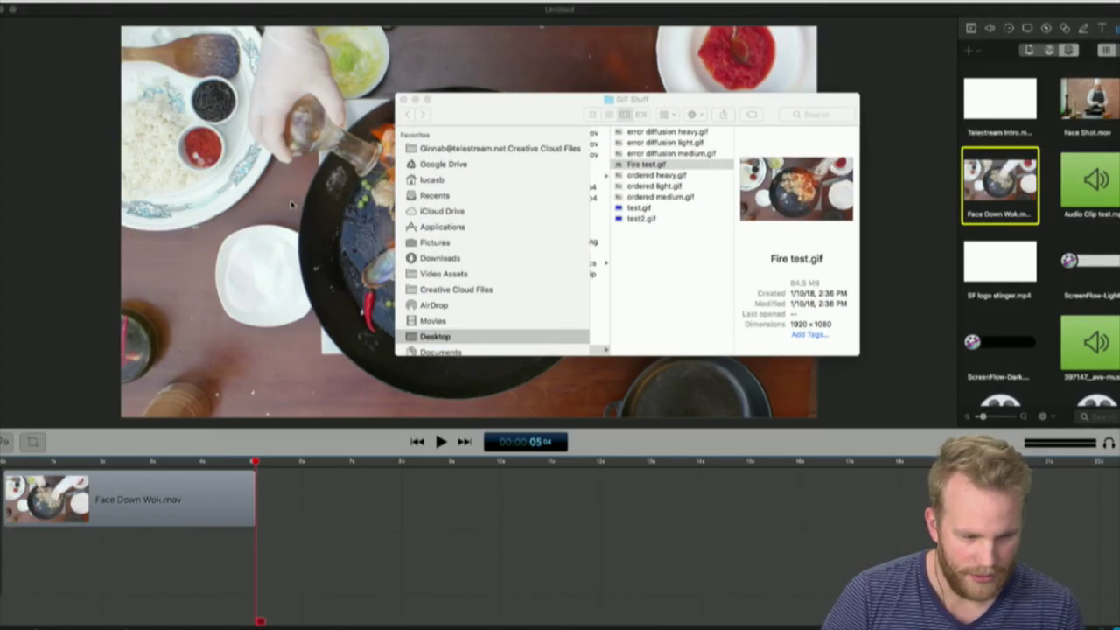
# Open a new Chrome tab and drop Fire test.gif from GIF Stuff into it to play.
pyautogui.click(15, 220)
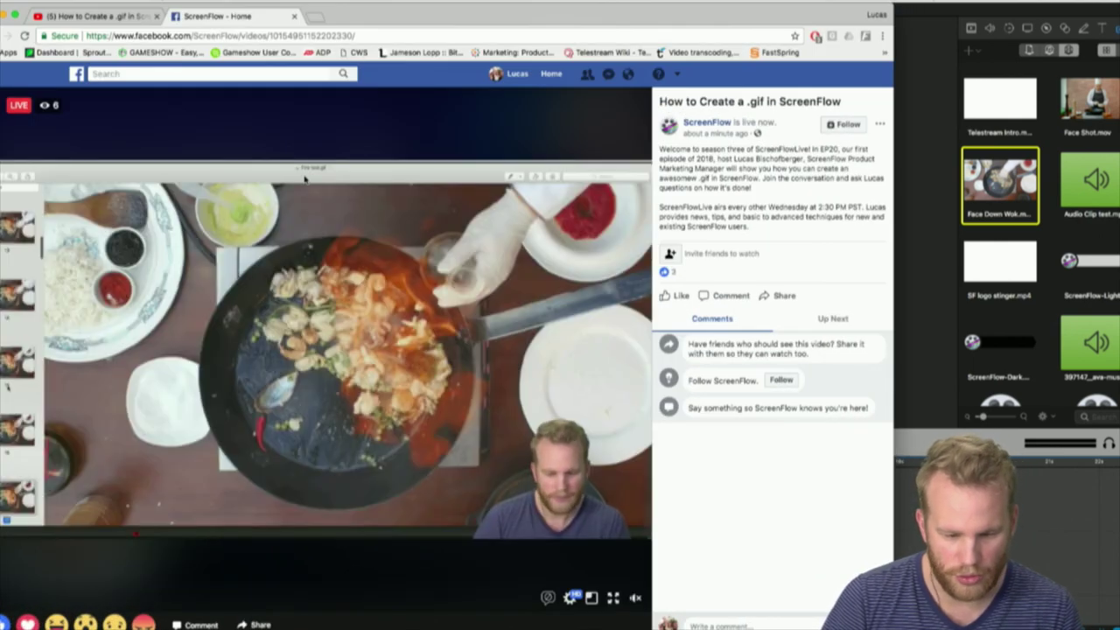
pyautogui.click(114, 16)
pyautogui.press('super+t')
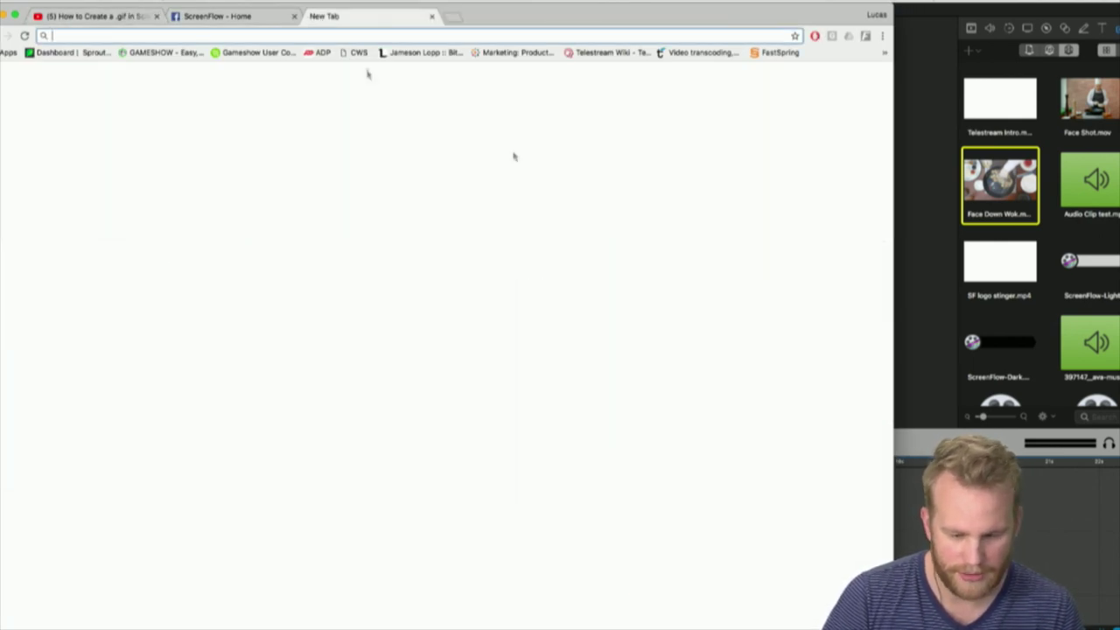
pyautogui.hotkey('ctrl', 'Up')
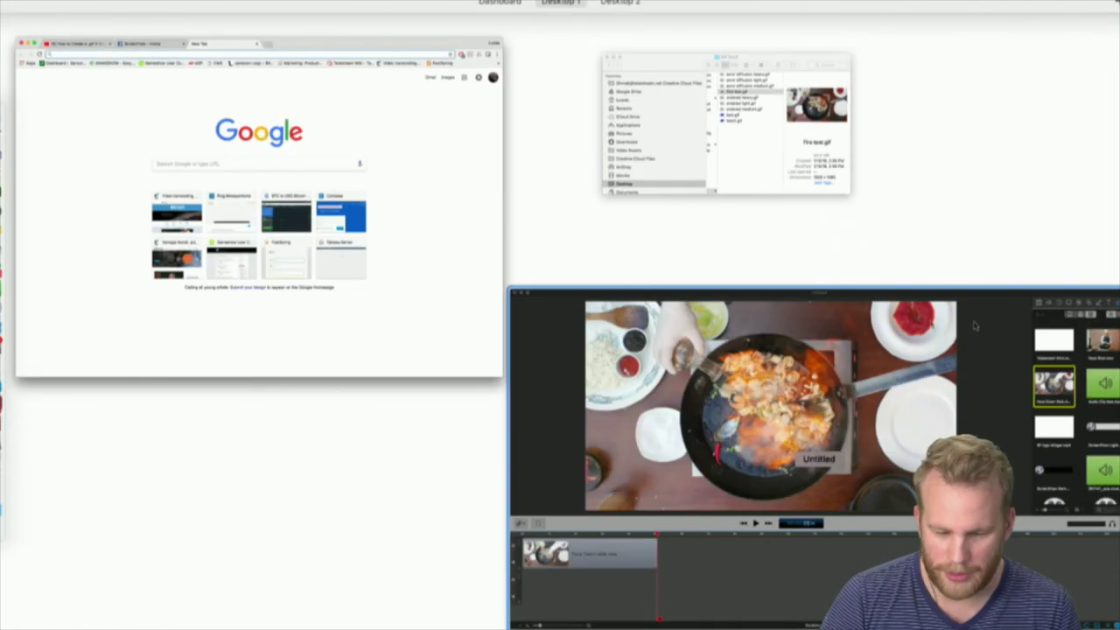
pyautogui.click(720, 142)
pyautogui.moveTo(667, 105); pyautogui.dragTo(963, 109)
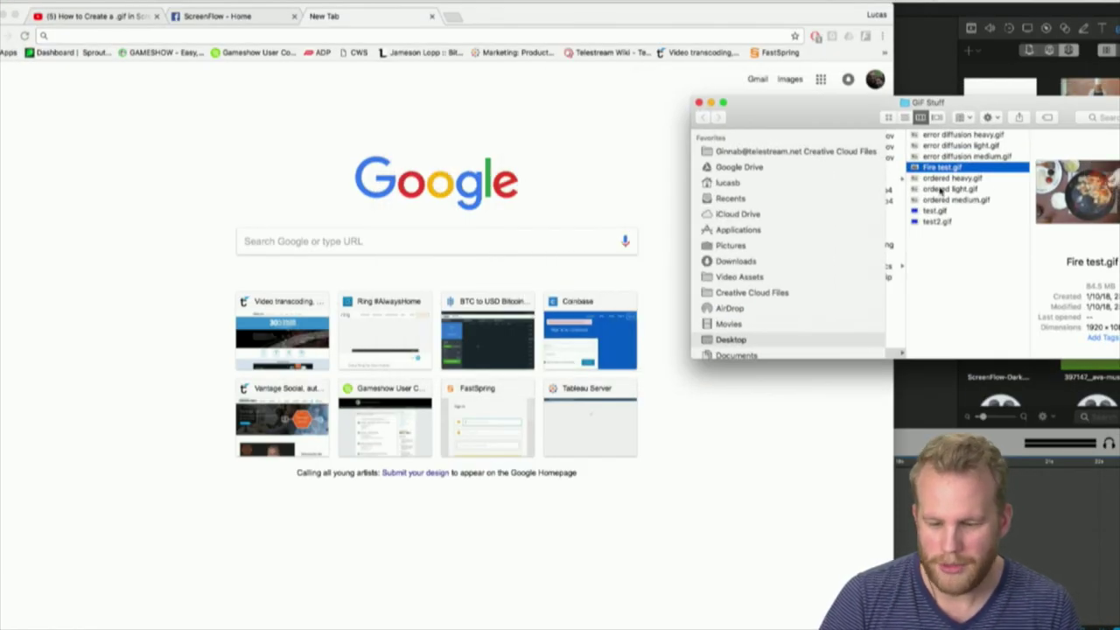
pyautogui.moveTo(958, 173); pyautogui.dragTo(431, 37)
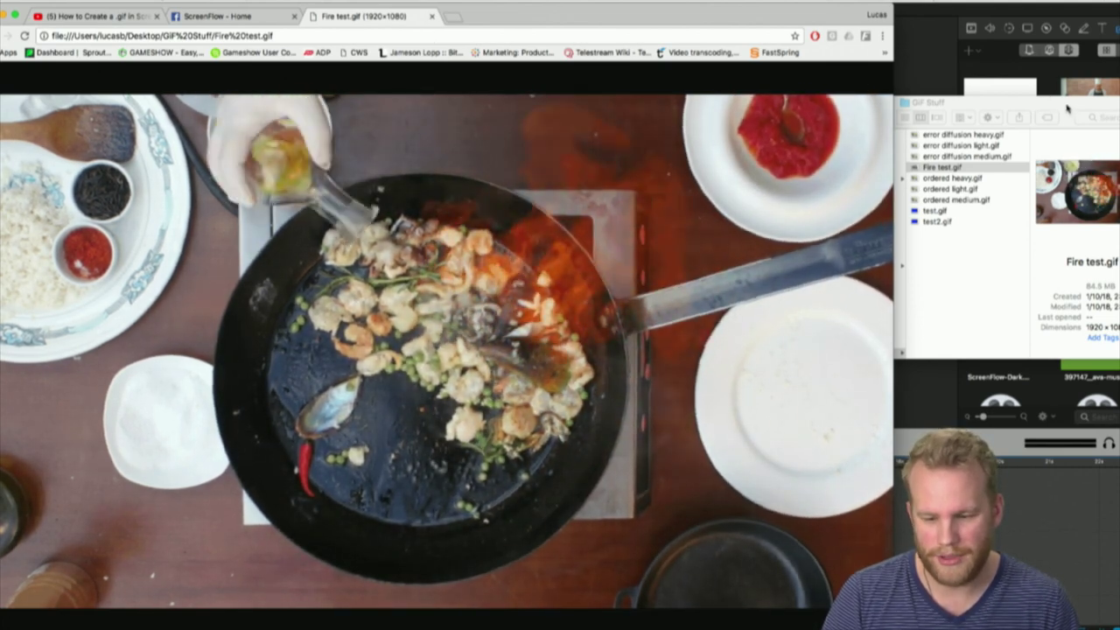
# Tuck away the GIF Stuff window and close the Fire test.gif tab.
pyautogui.moveTo(1066, 107); pyautogui.dragTo(749, 33)
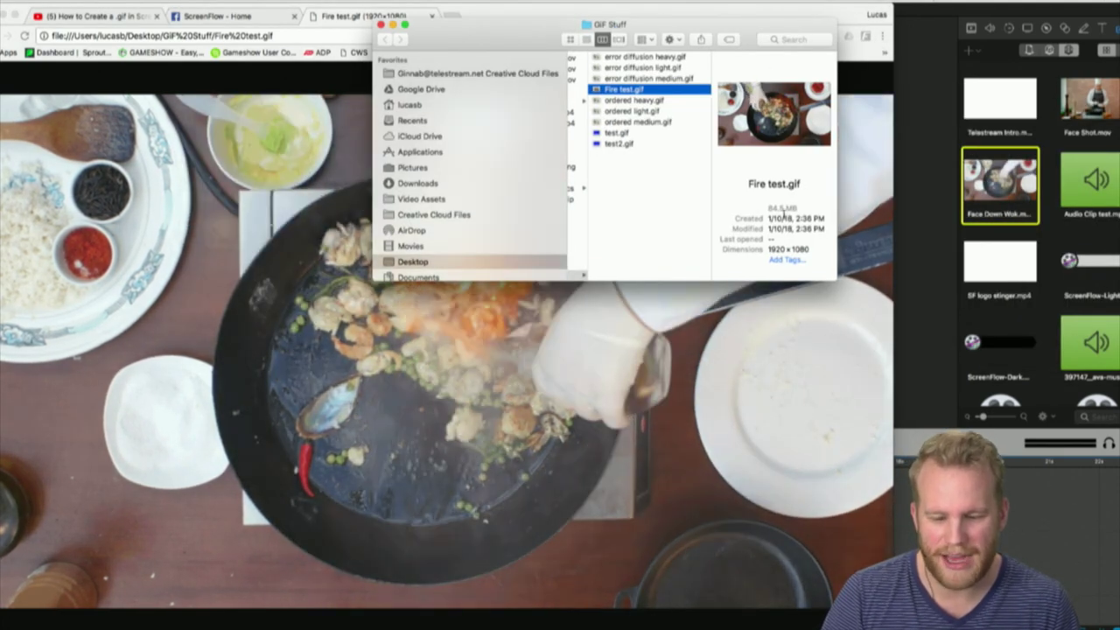
pyautogui.moveTo(725, 16); pyautogui.dragTo(763, 9)
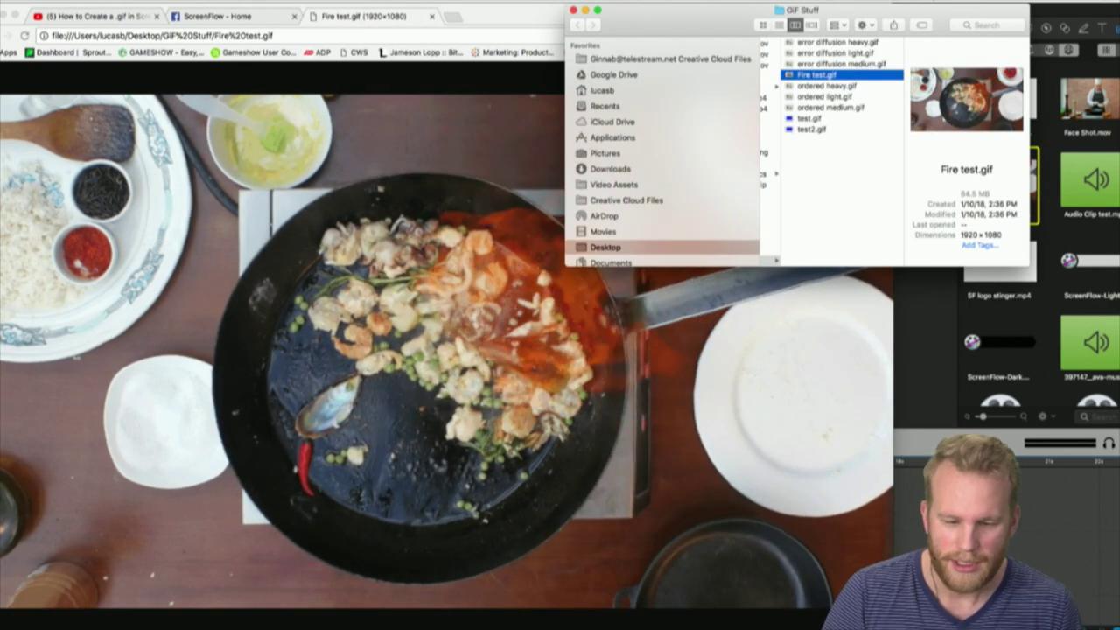
pyautogui.doubleClick(577, 15)
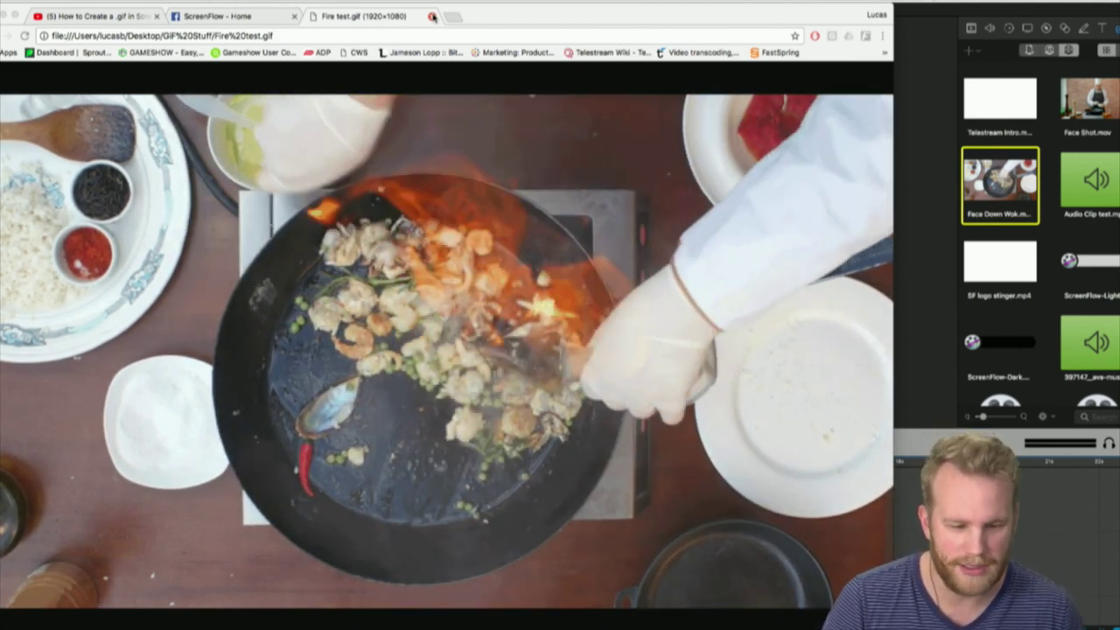
pyautogui.click(432, 17)
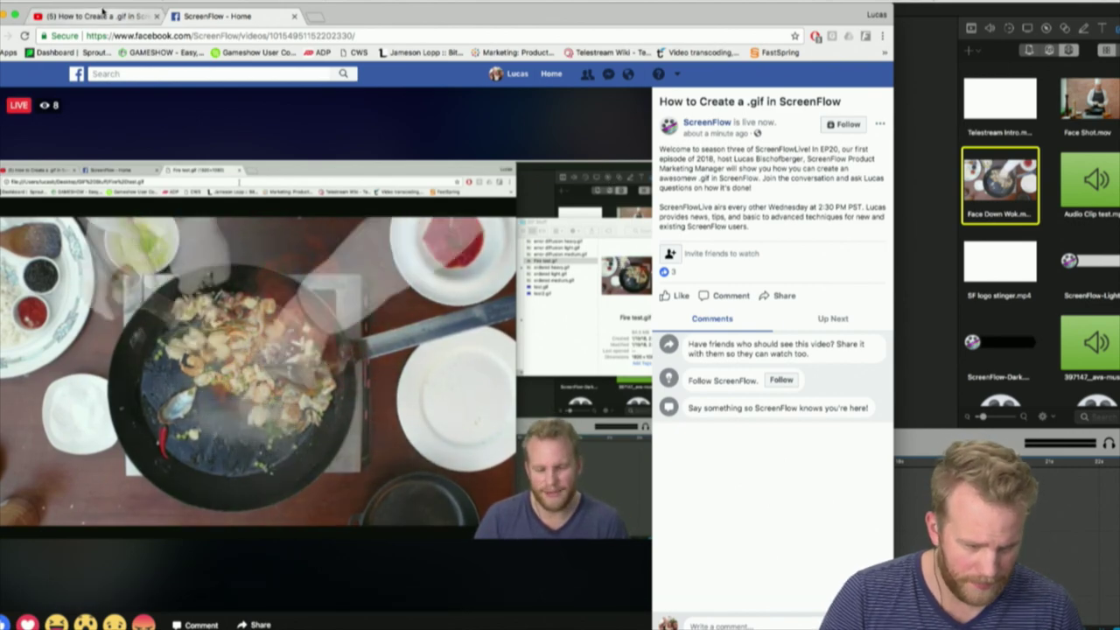
# Hide Chrome, shrink the wok clip on the canvas, then restore it to fill the canvas.
pyautogui.click(97, 16)
pyautogui.click(6, 15)
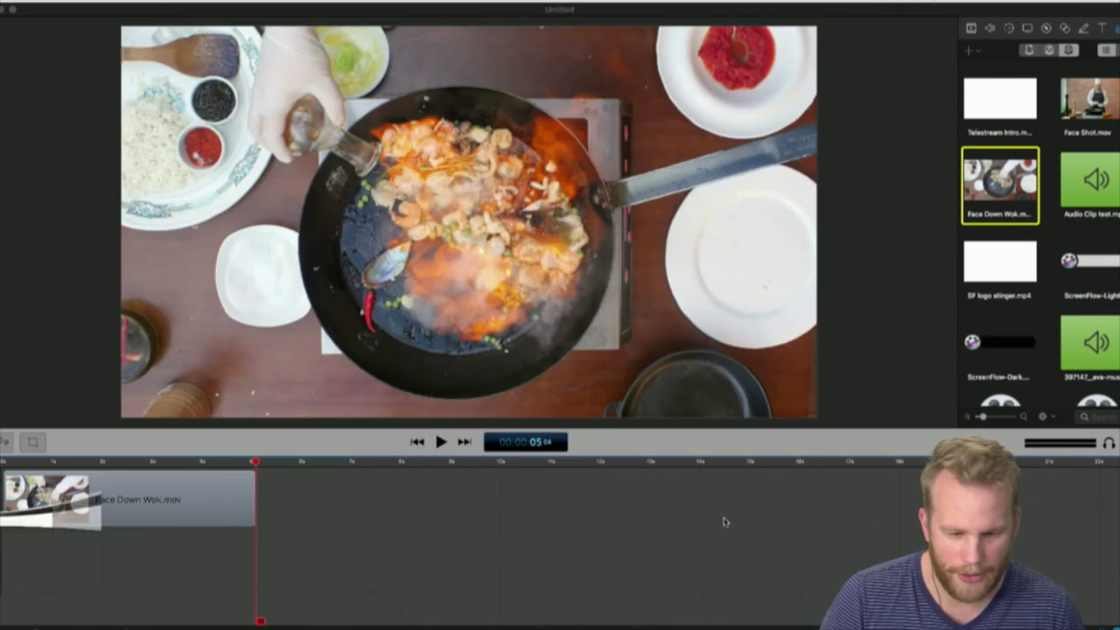
pyautogui.click(598, 284)
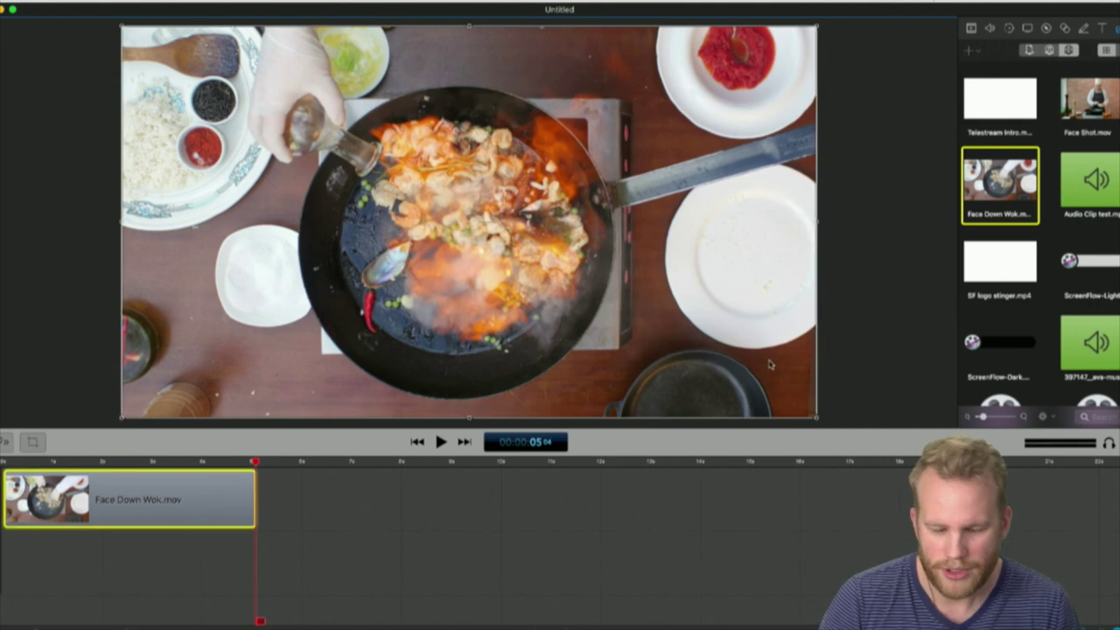
pyautogui.moveTo(816, 421); pyautogui.dragTo(325, 145)
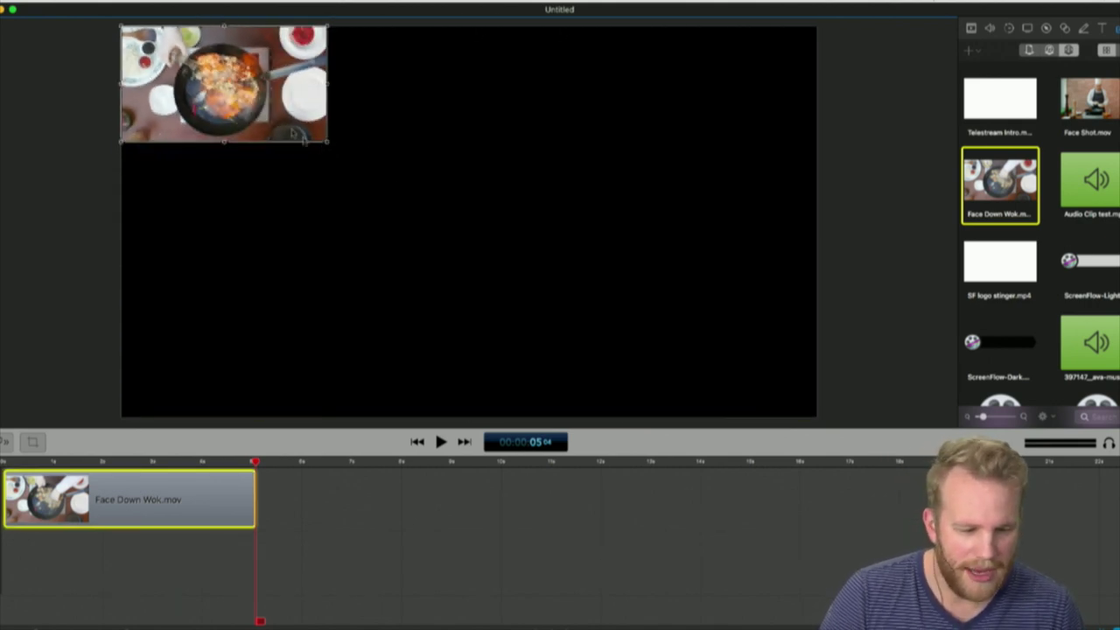
pyautogui.moveTo(272, 118); pyautogui.dragTo(827, 408)
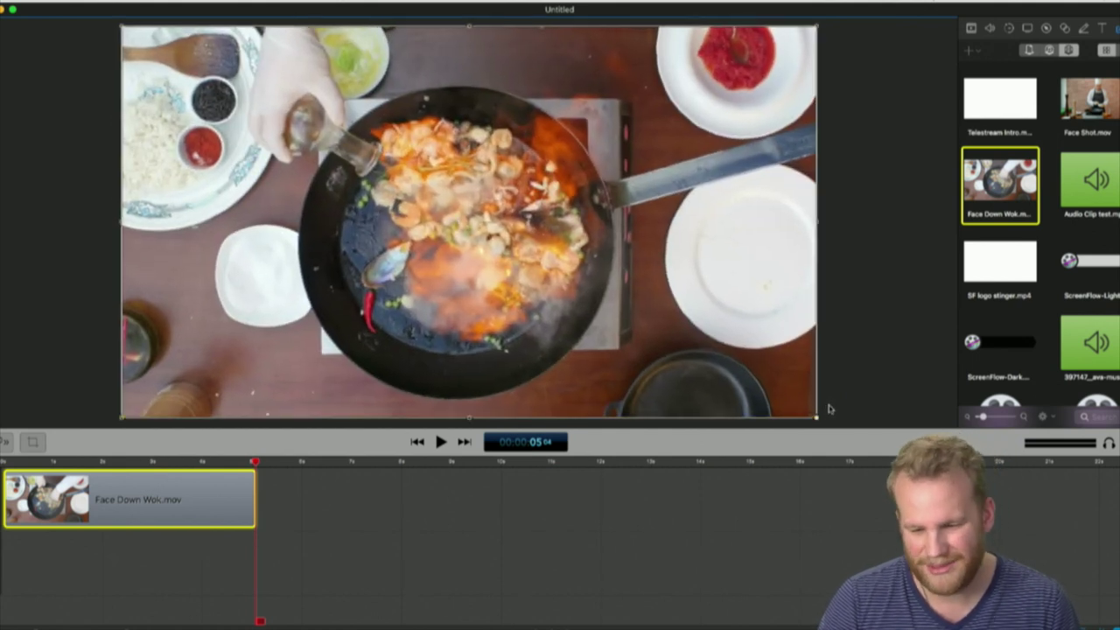
pyautogui.click(856, 382)
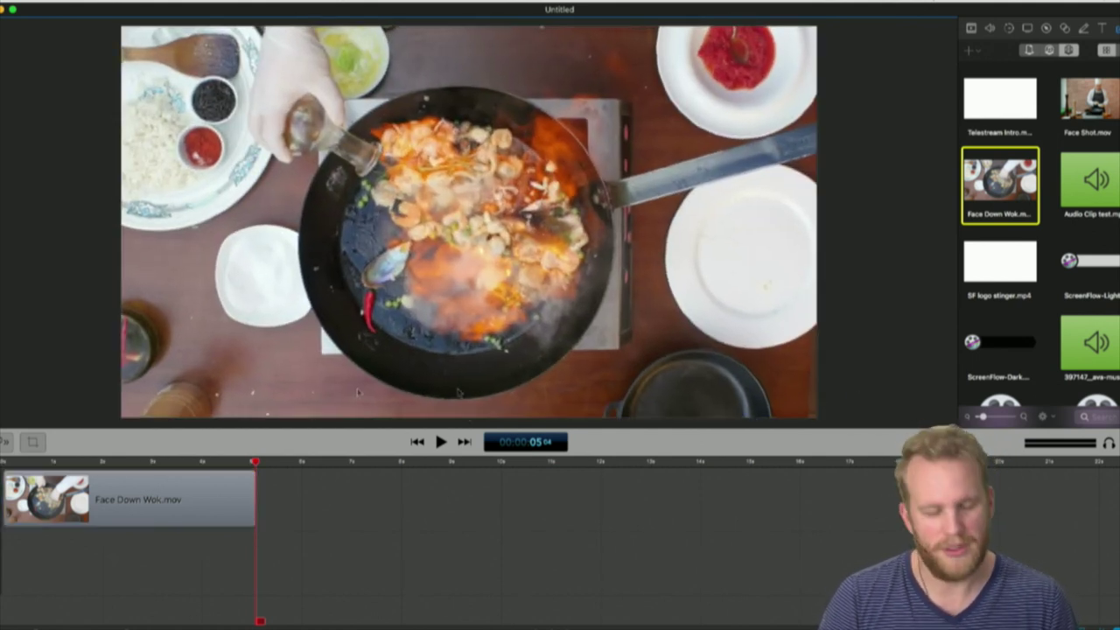
pyautogui.click(202, 493)
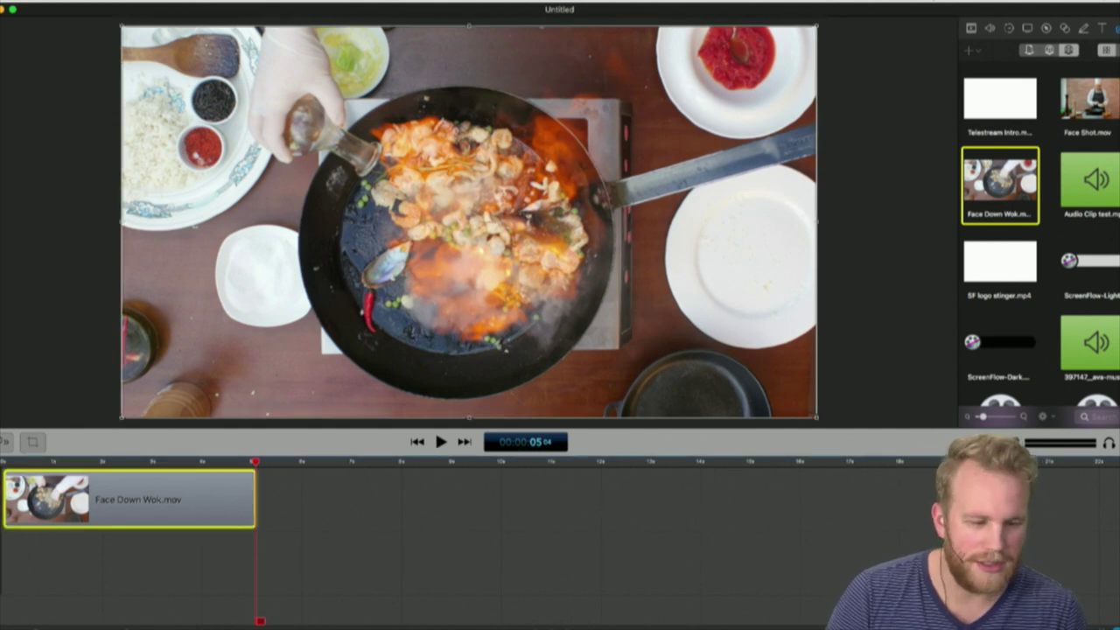
pyautogui.click(80, 1)
# Reopen the Export dialog and look through the GIF customization and preset lists.
pyautogui.click(121, 174)
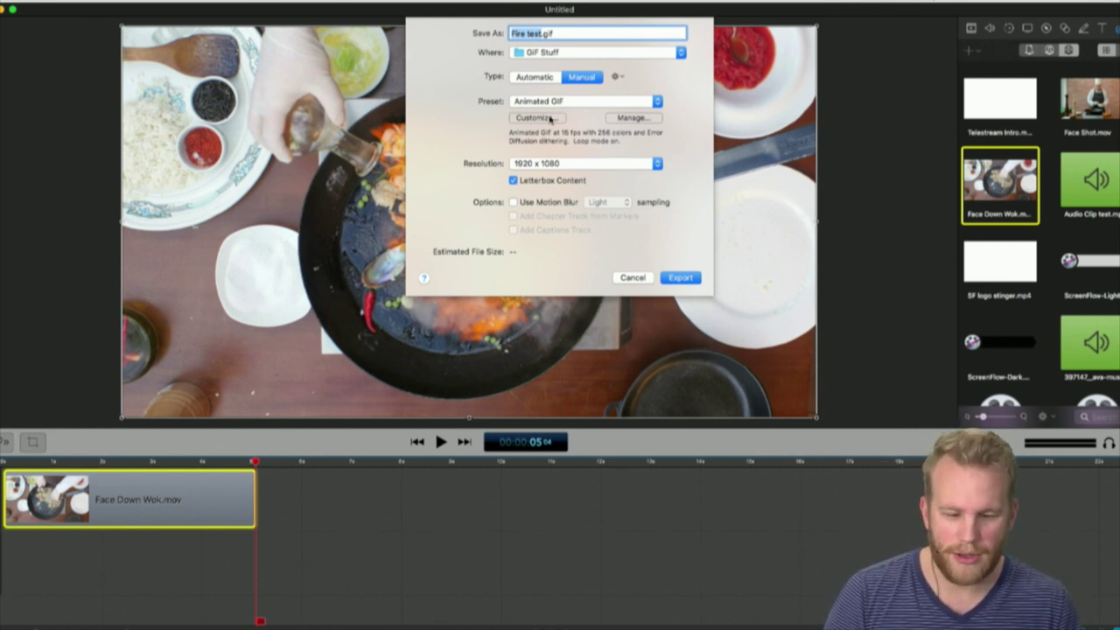
pyautogui.click(549, 119)
pyautogui.click(594, 143)
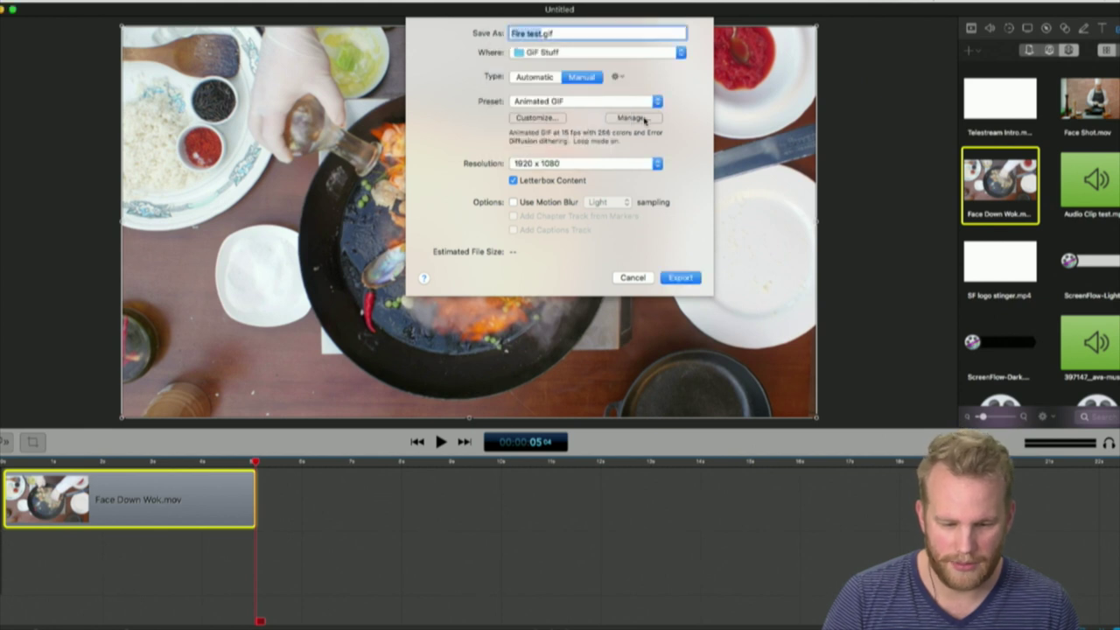
pyautogui.click(632, 118)
pyautogui.click(632, 317)
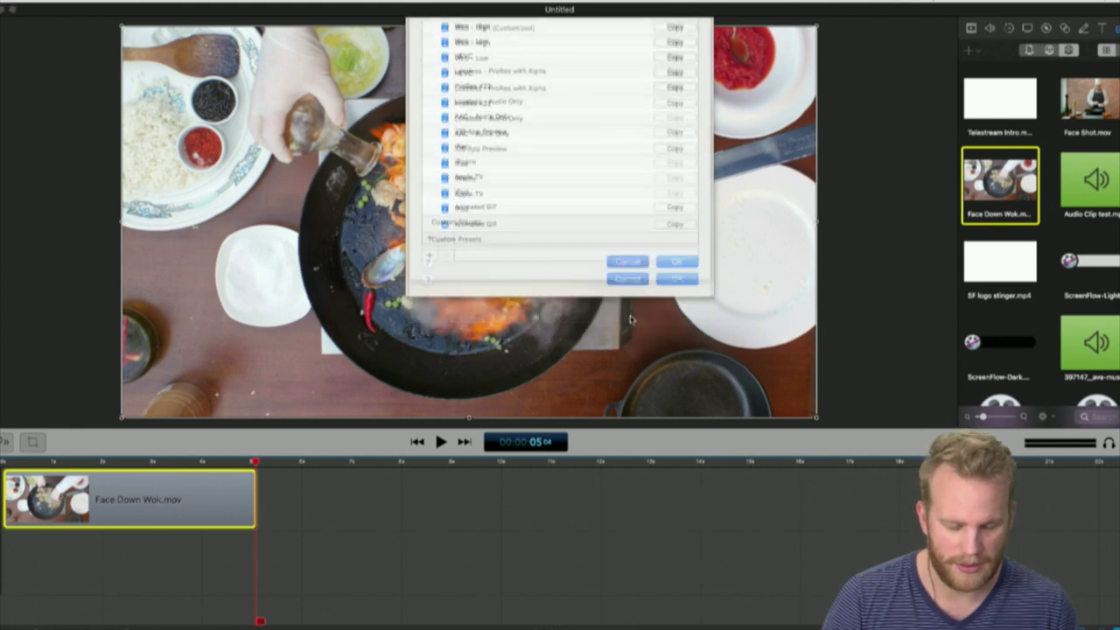
# Customize the Animated GIF export to 30 fps with dithering turned off.
pyautogui.click(531, 118)
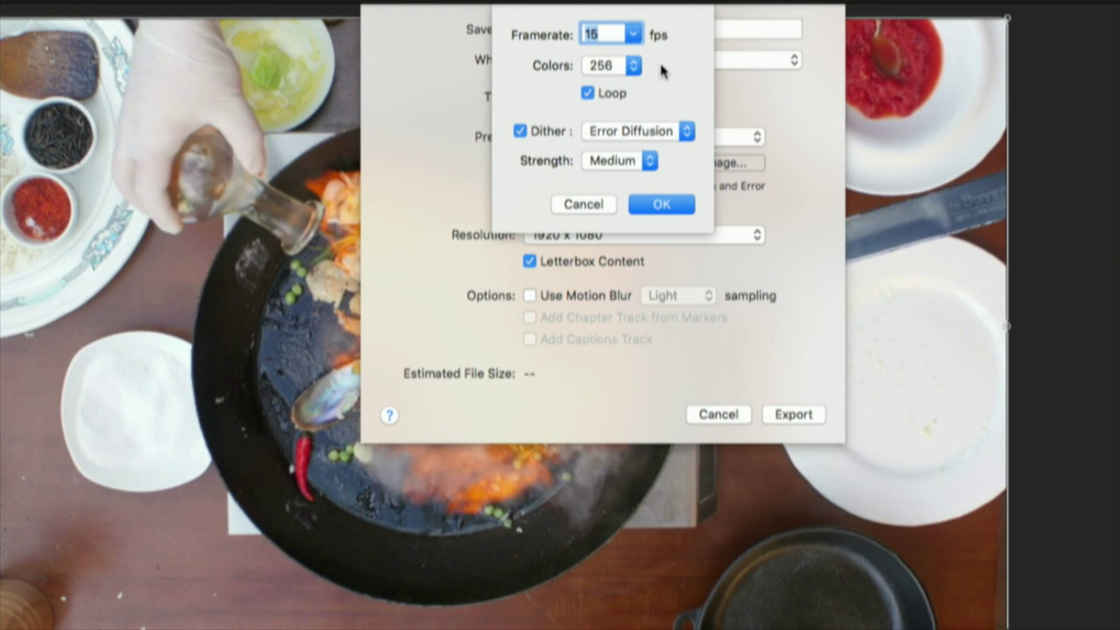
pyautogui.click(635, 35)
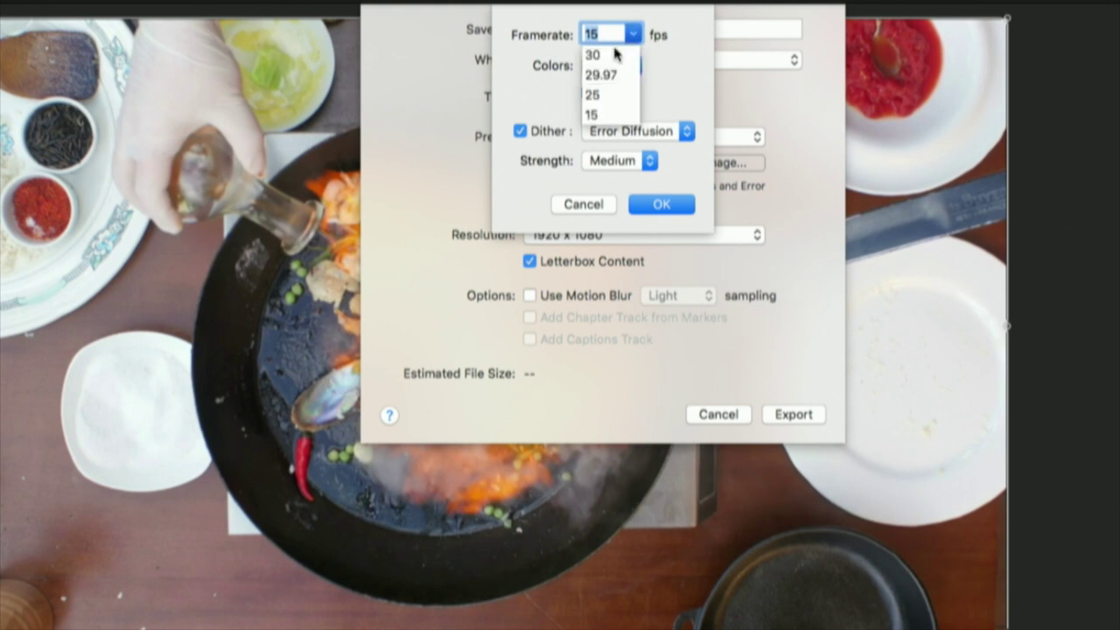
pyautogui.click(606, 57)
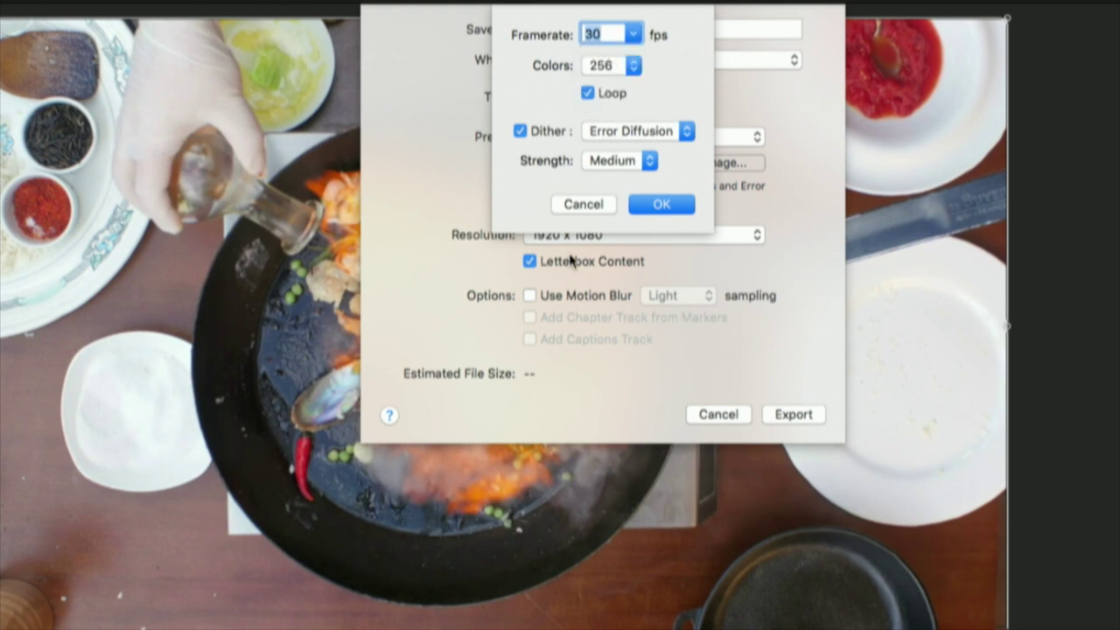
pyautogui.click(560, 136)
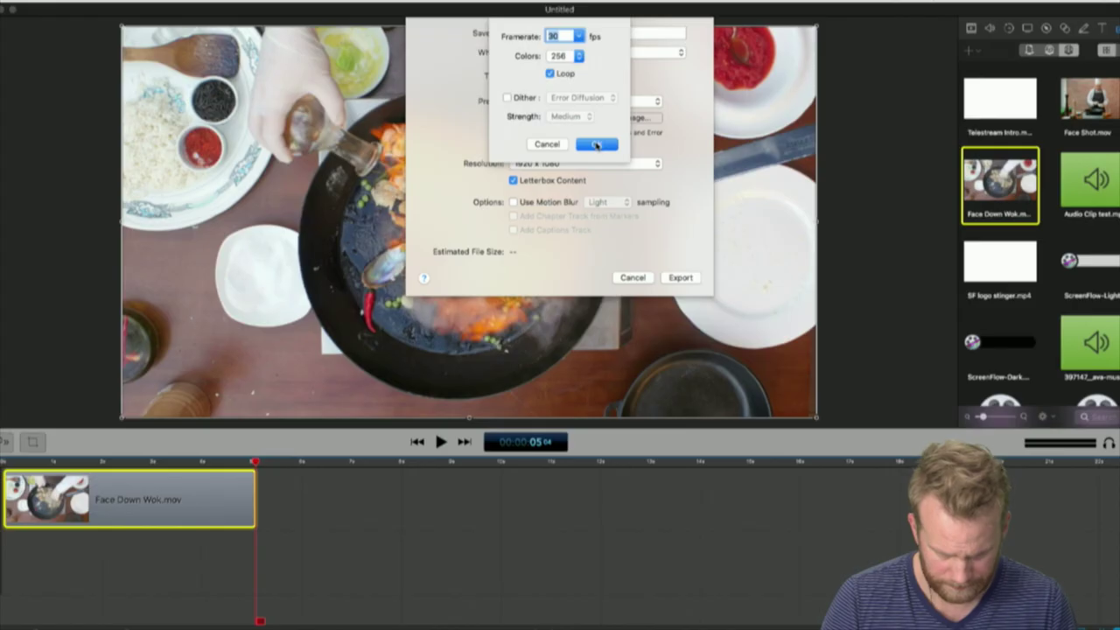
pyautogui.click(597, 146)
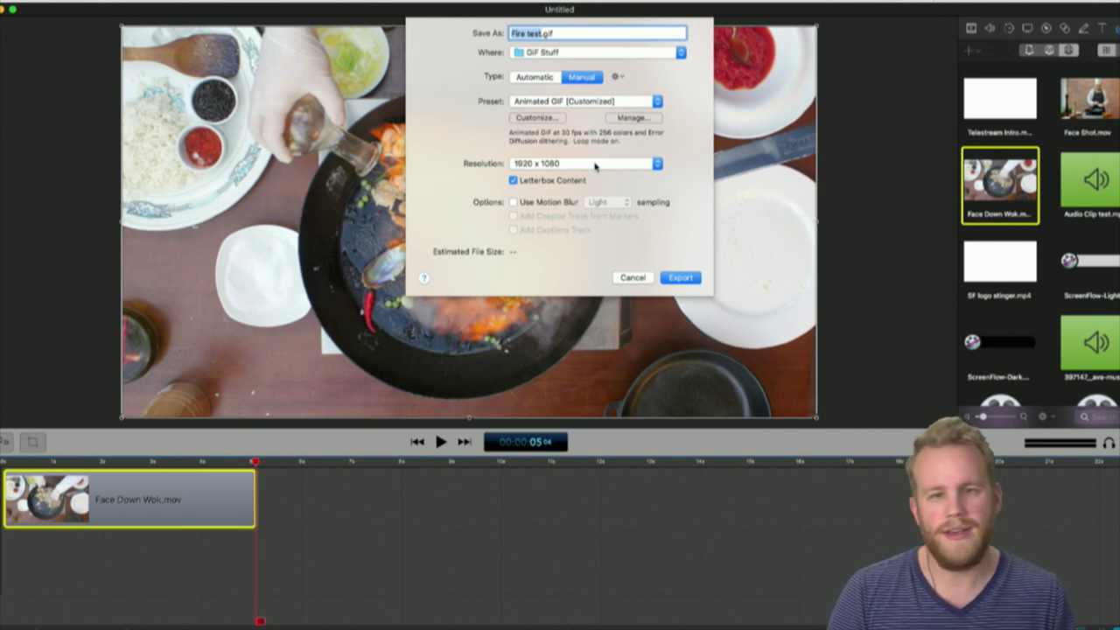
# Re-export Fire test.gif at 480 x 270 (25% of original), replacing the existing file.
pyautogui.click(595, 166)
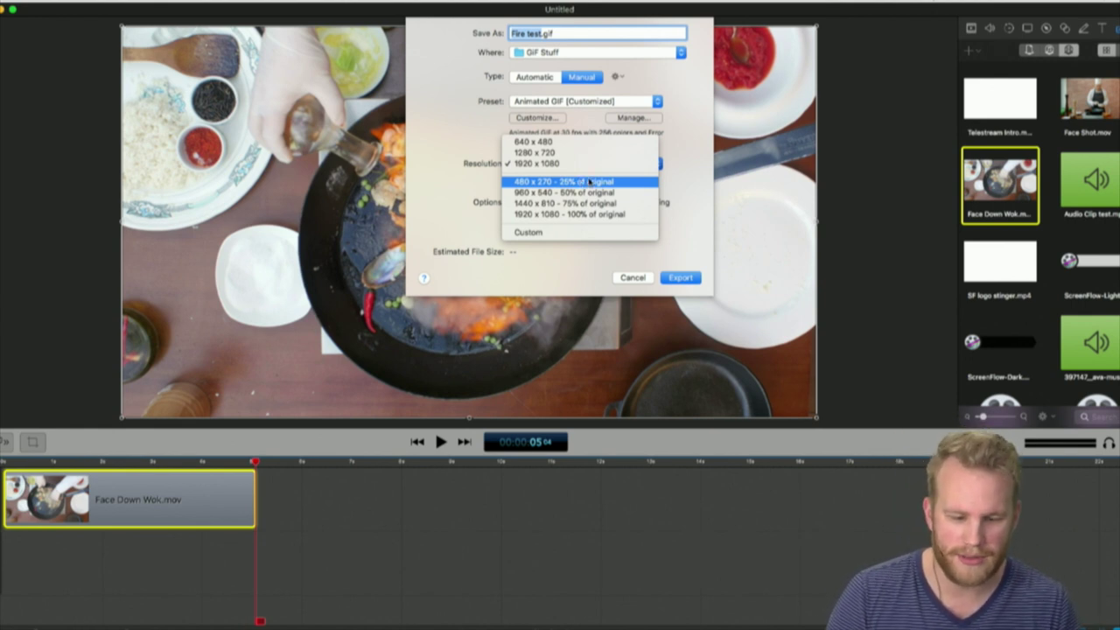
pyautogui.click(588, 181)
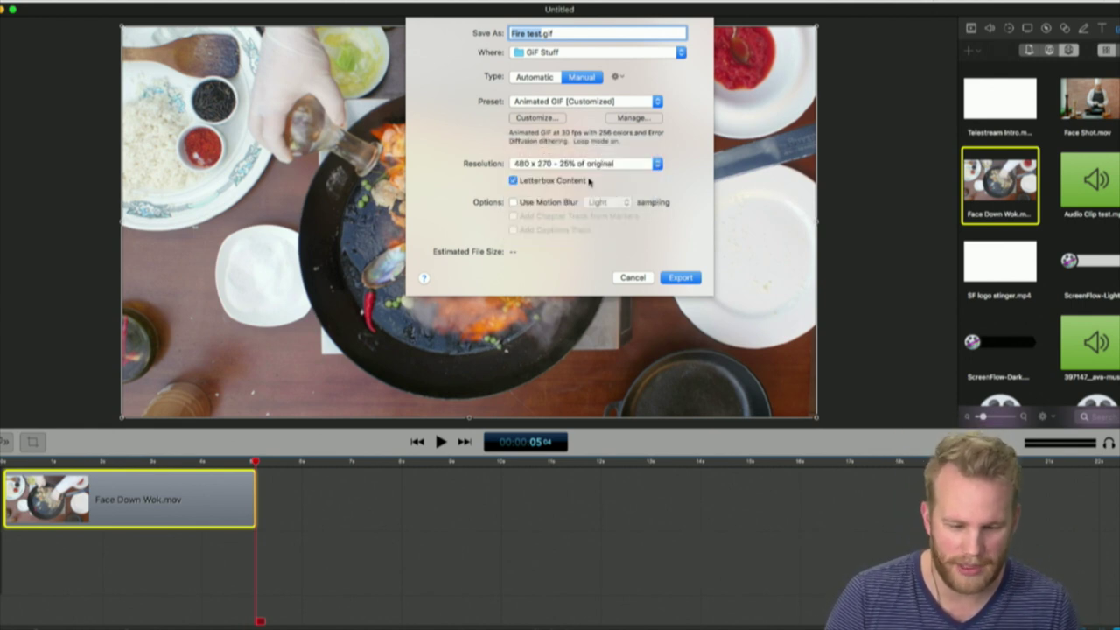
pyautogui.click(679, 277)
pyautogui.click(659, 91)
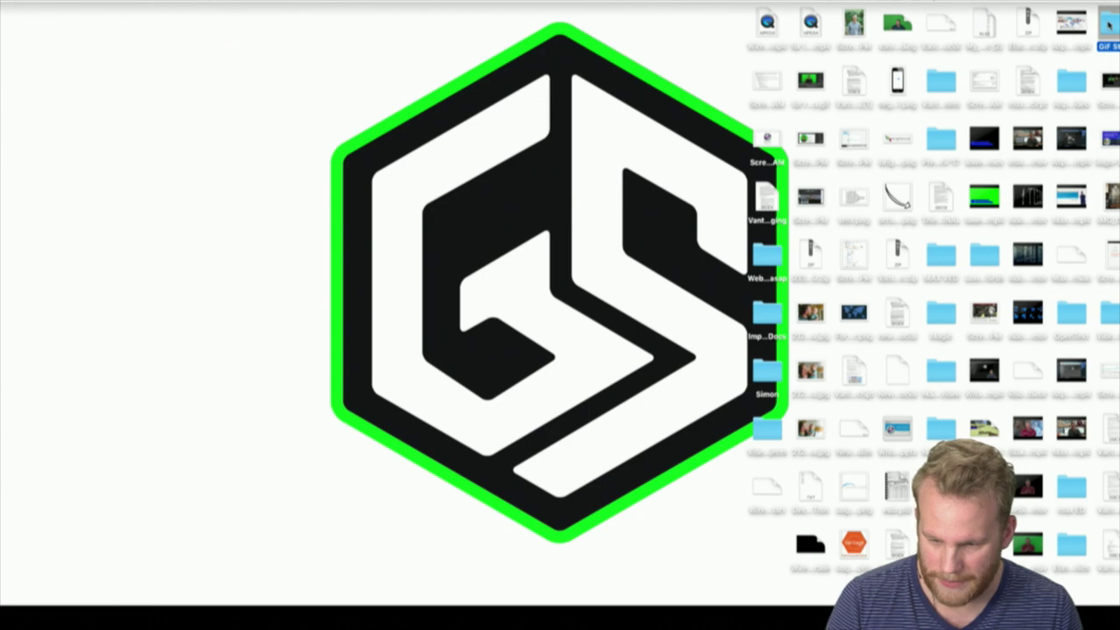
# Open the GIF Stuff folder, move its window aside, and select Fire test.gif to see its 9.6 MB size.
pyautogui.doubleClick(1106, 25)
pyautogui.moveTo(726, 17); pyautogui.dragTo(4, 90)
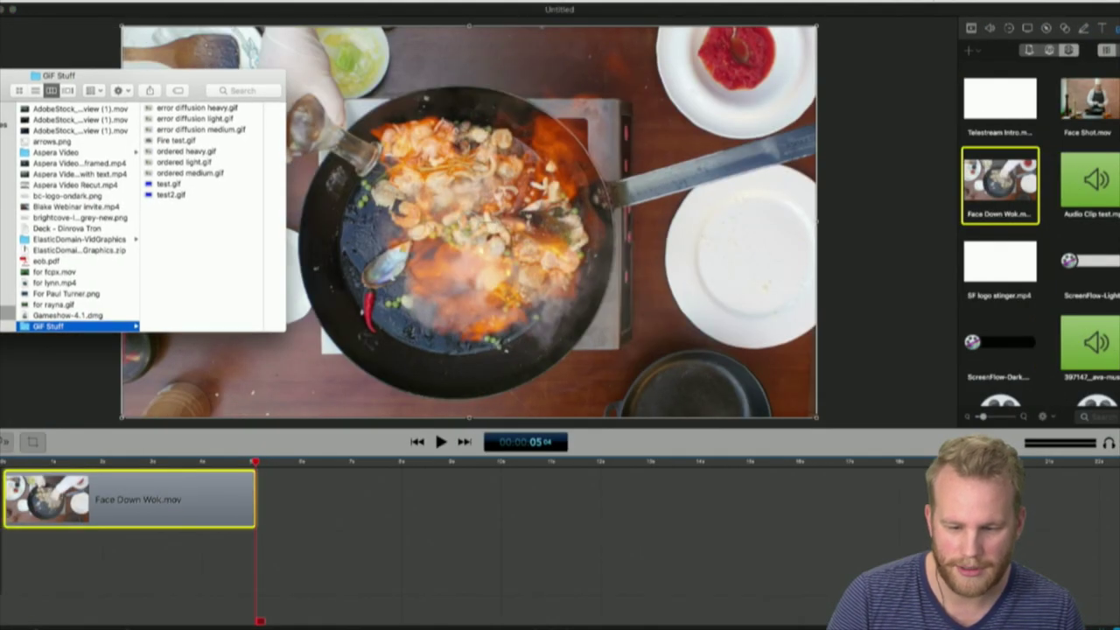
pyautogui.moveTo(87, 31); pyautogui.dragTo(737, 31)
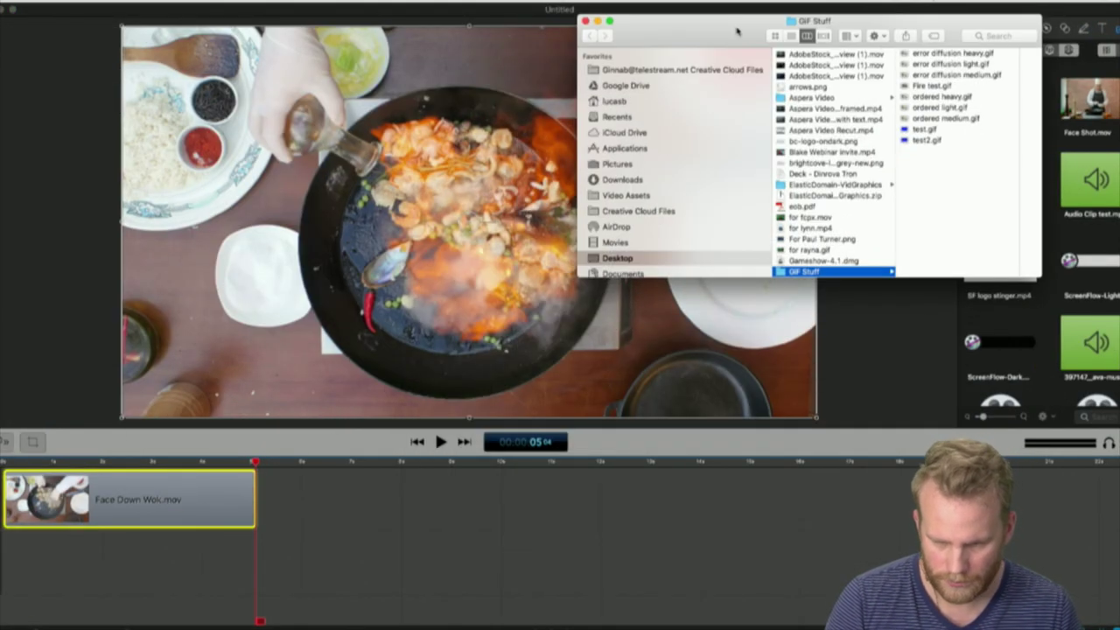
pyautogui.click(938, 87)
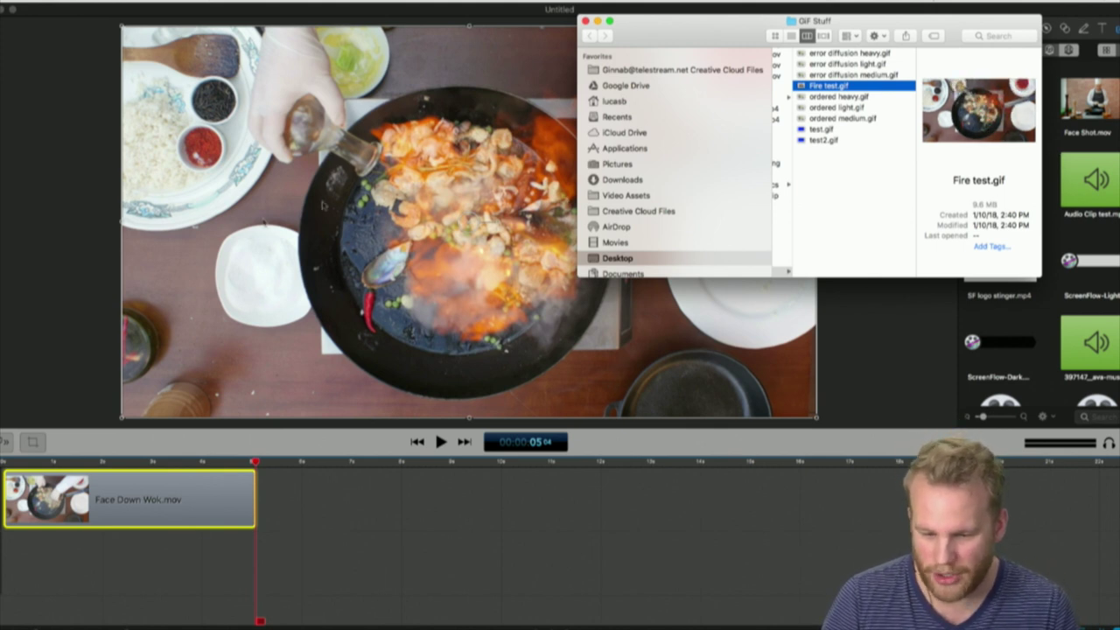
# Play the 480 x 270 Fire test.gif in a new Chrome tab, then close that tab.
pyautogui.click(18, 230)
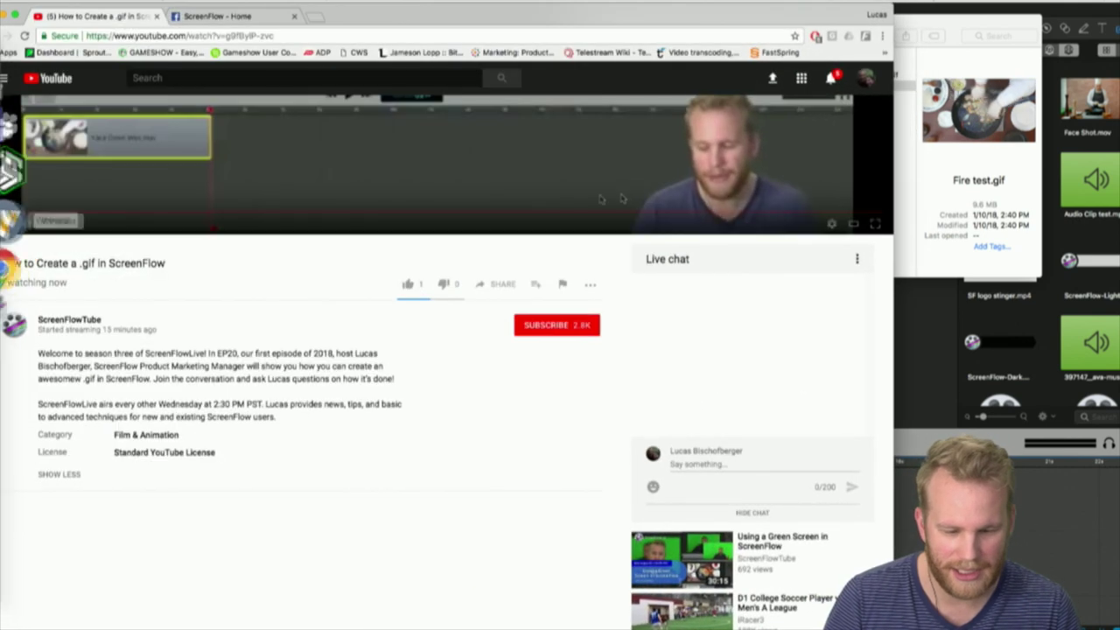
pyautogui.press('super+t')
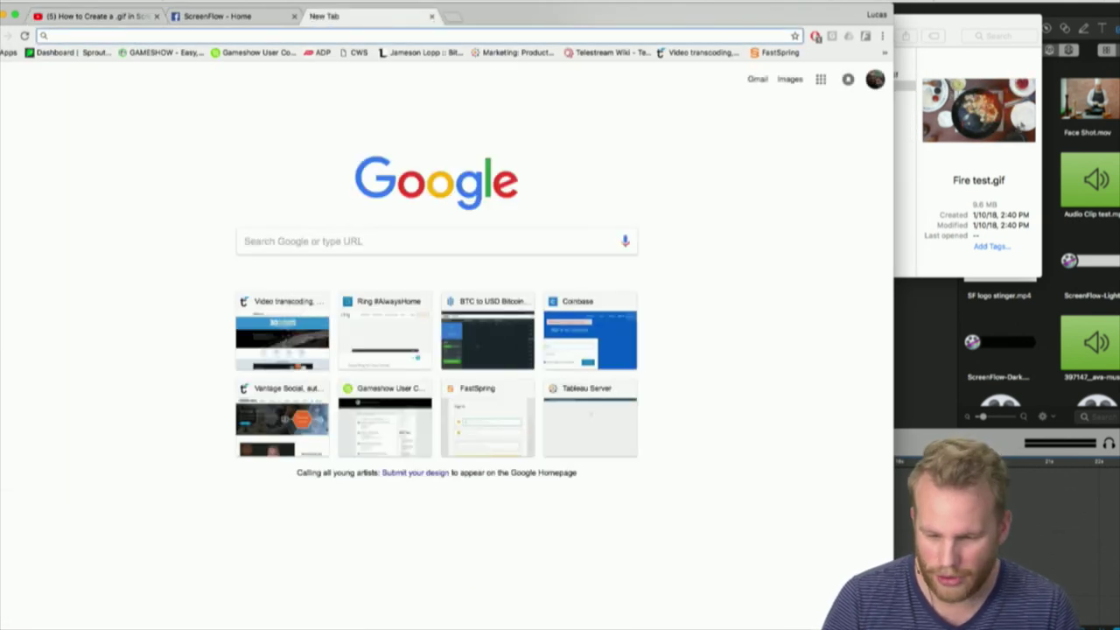
pyautogui.moveTo(988, 114); pyautogui.dragTo(429, 40)
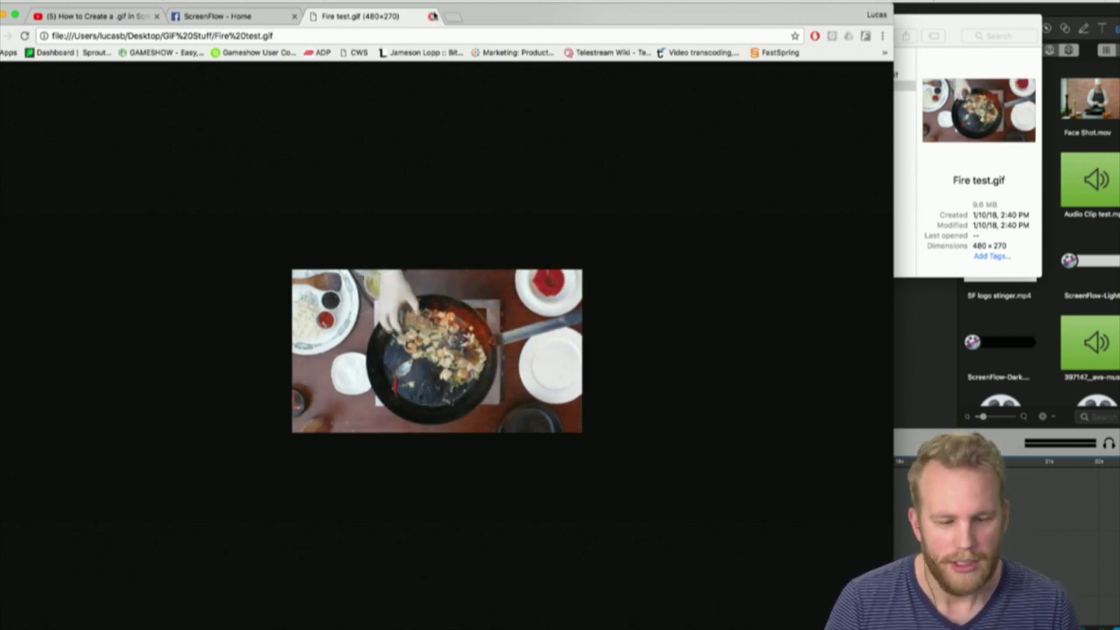
pyautogui.click(432, 15)
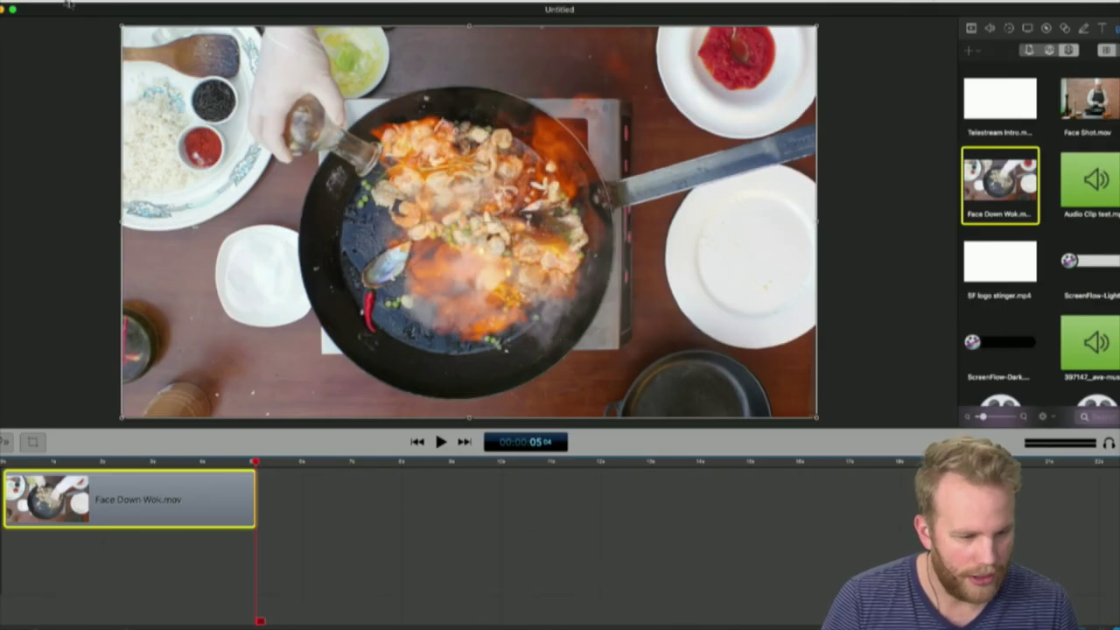
# Customize the Animated GIF export preset to a 10 fps frame rate, keeping 480 x 270.
pyautogui.click(69, 4)
pyautogui.click(109, 173)
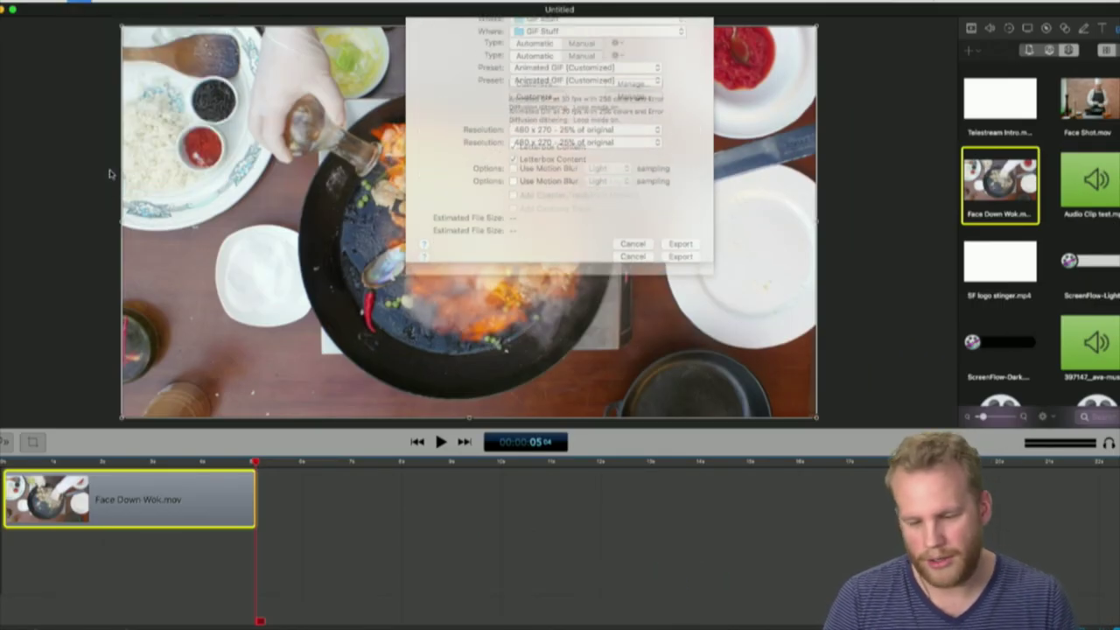
pyautogui.click(545, 117)
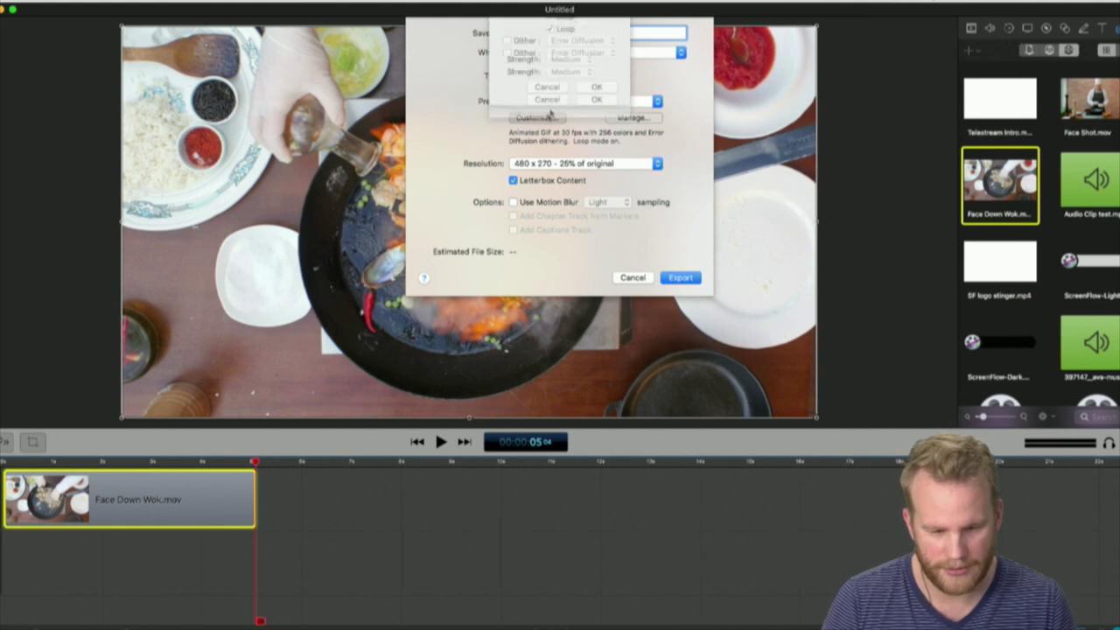
pyautogui.click(578, 36)
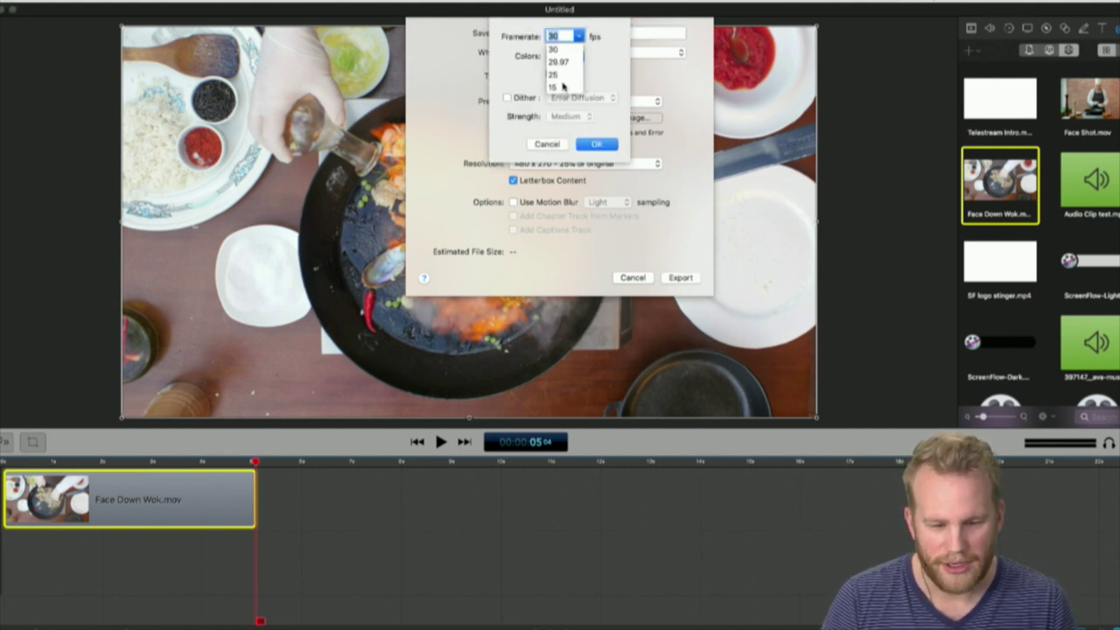
pyautogui.click(560, 77)
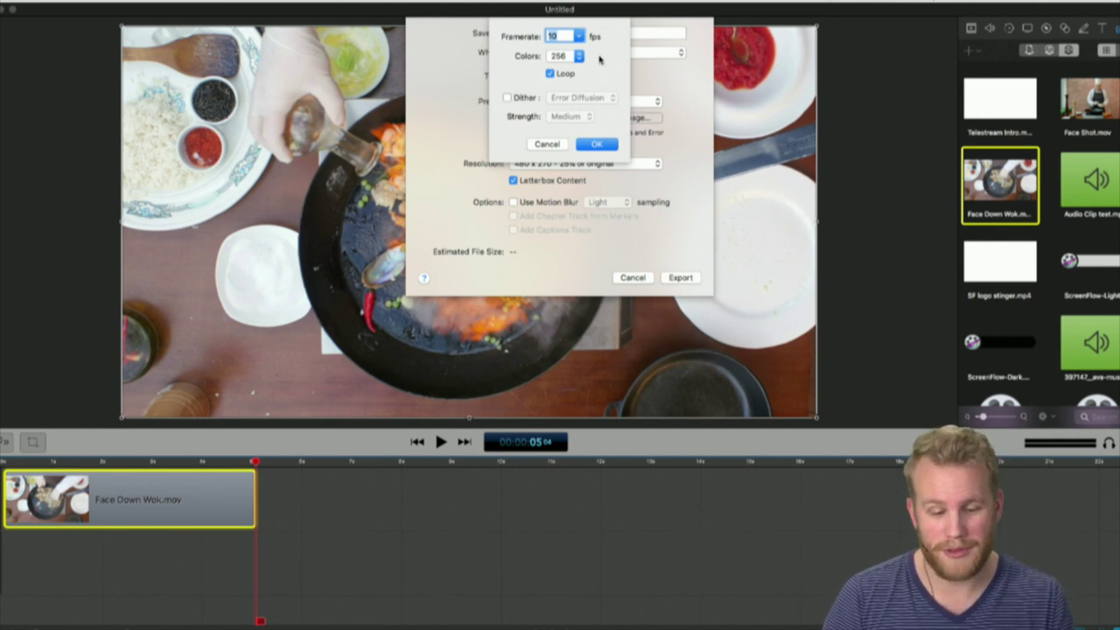
pyautogui.click(606, 149)
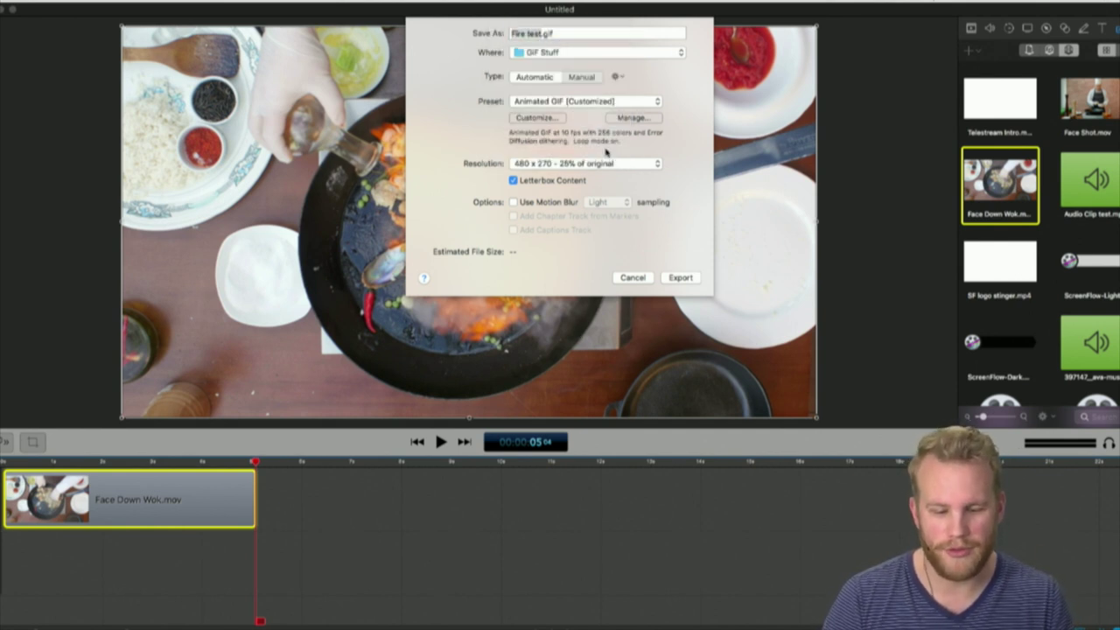
# Re-export Fire test.gif at 10 fps, replacing the previous file.
pyautogui.hotkey('ctrl', 'Up')
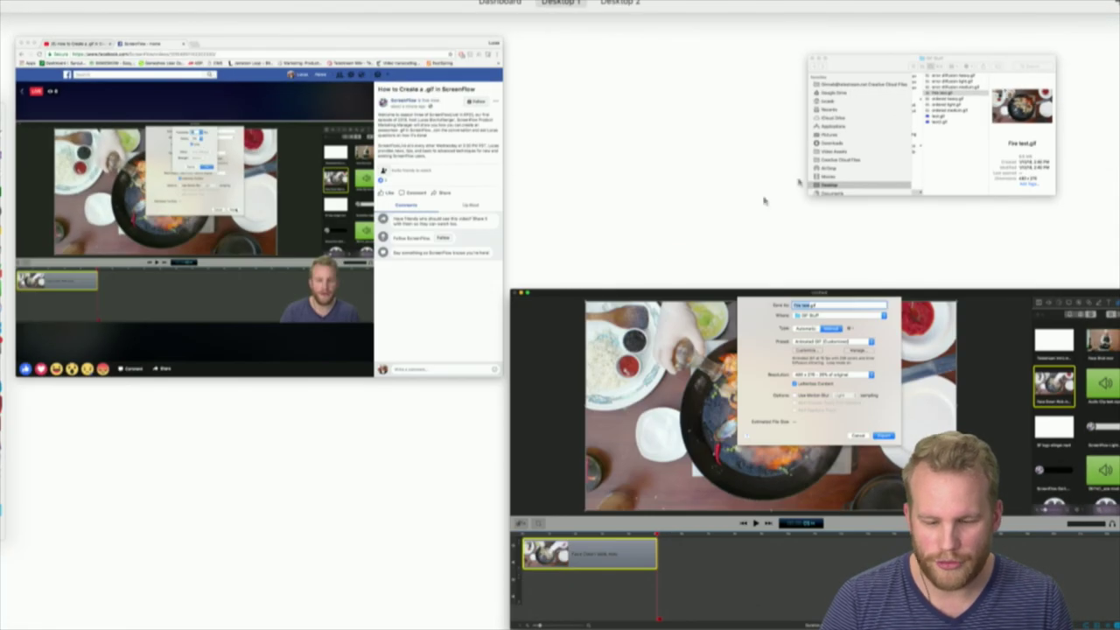
pyautogui.click(931, 166)
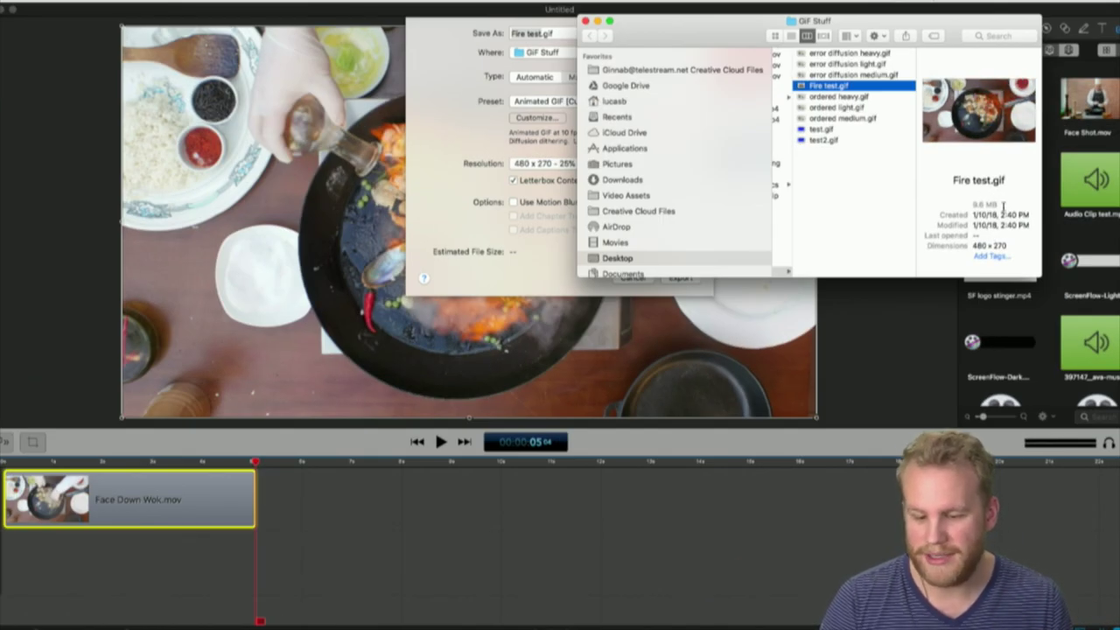
pyautogui.click(455, 222)
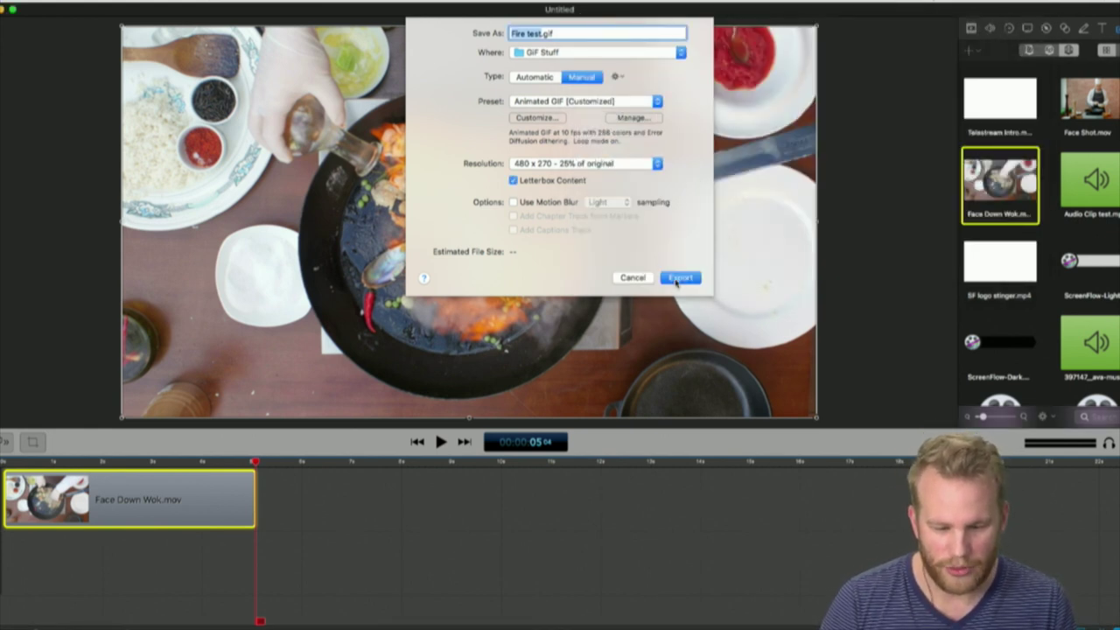
pyautogui.click(678, 279)
pyautogui.click(658, 90)
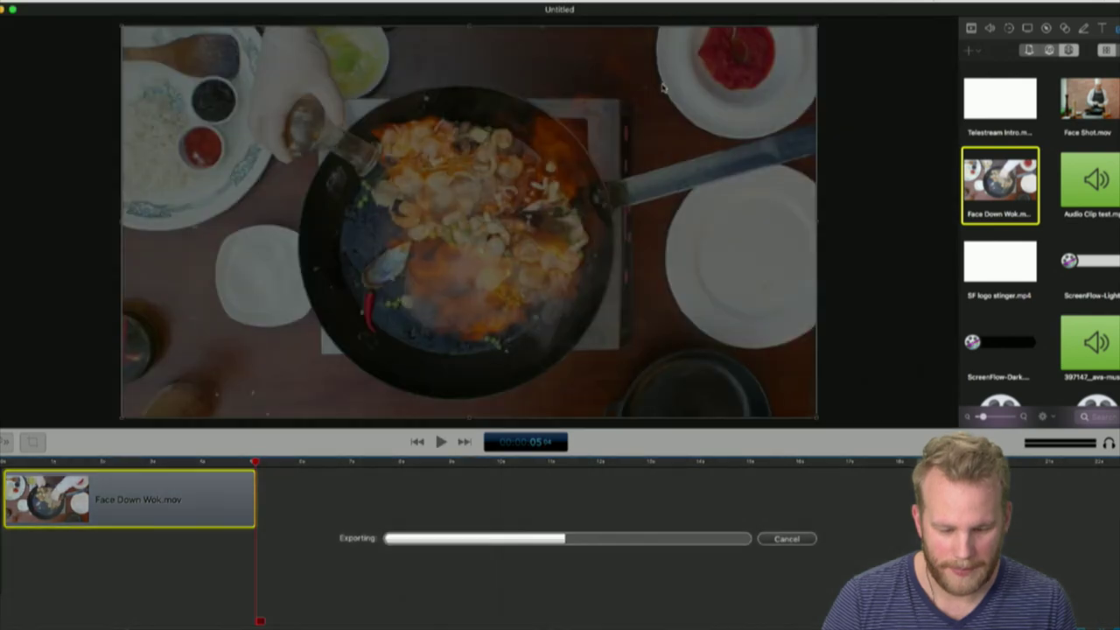
# Check in the GIF Stuff folder that Fire test.gif has shrunk to 3.9 MB.
pyautogui.hotkey('ctrl', 'Up')
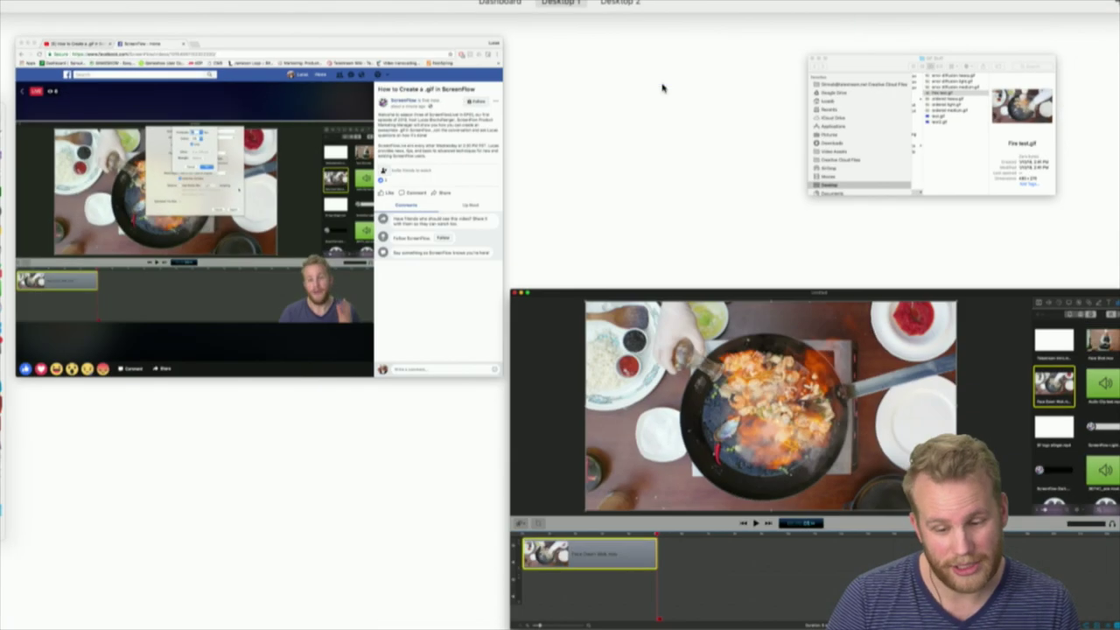
pyautogui.click(926, 133)
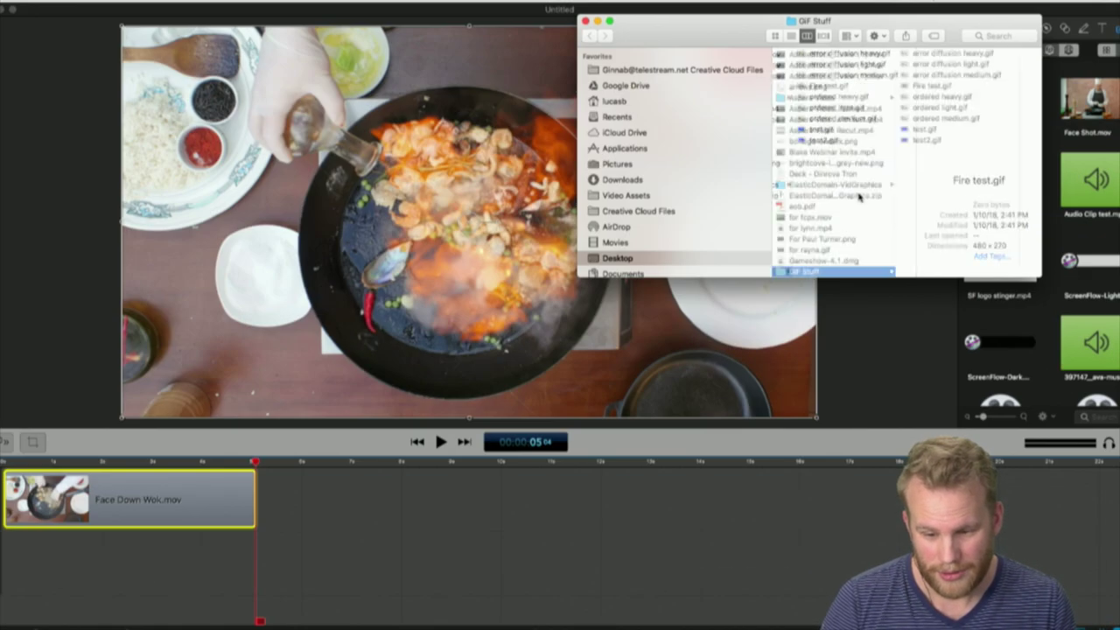
pyautogui.click(927, 88)
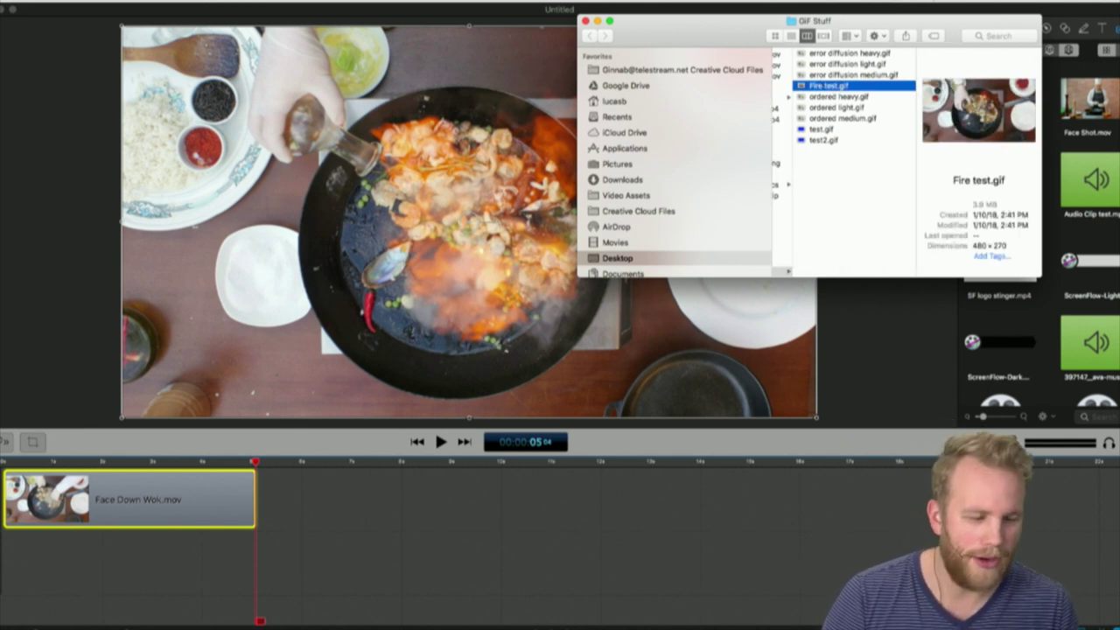
pyautogui.click(16, 224)
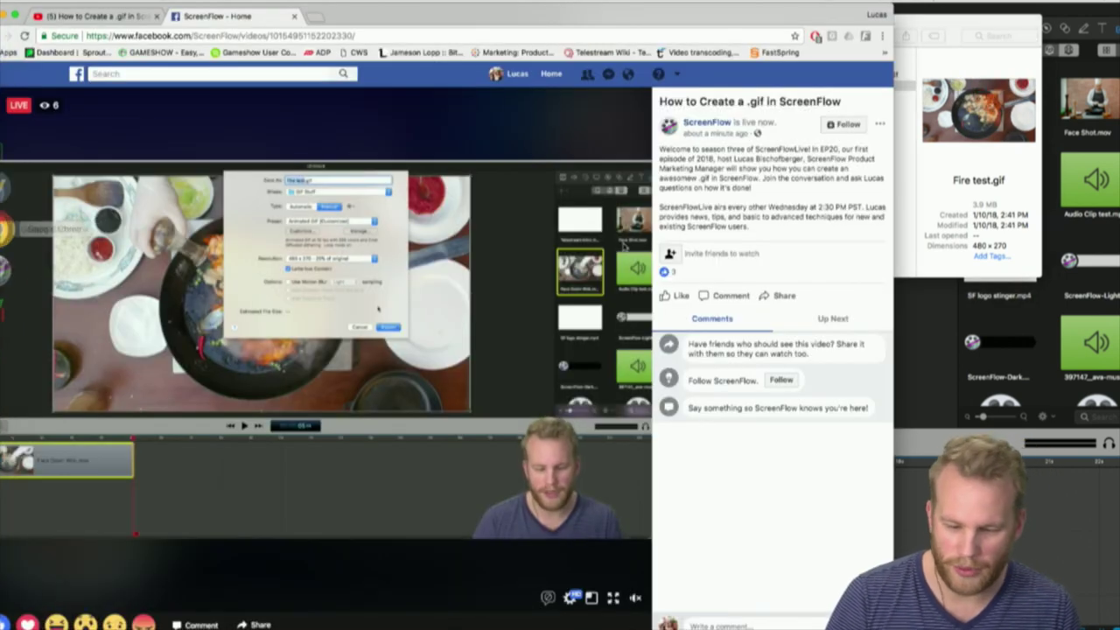
# View the 3.9 MB, 10 fps Fire test.gif in a new Chrome tab, then close it and return to ScreenFlow.
pyautogui.press('super+t')
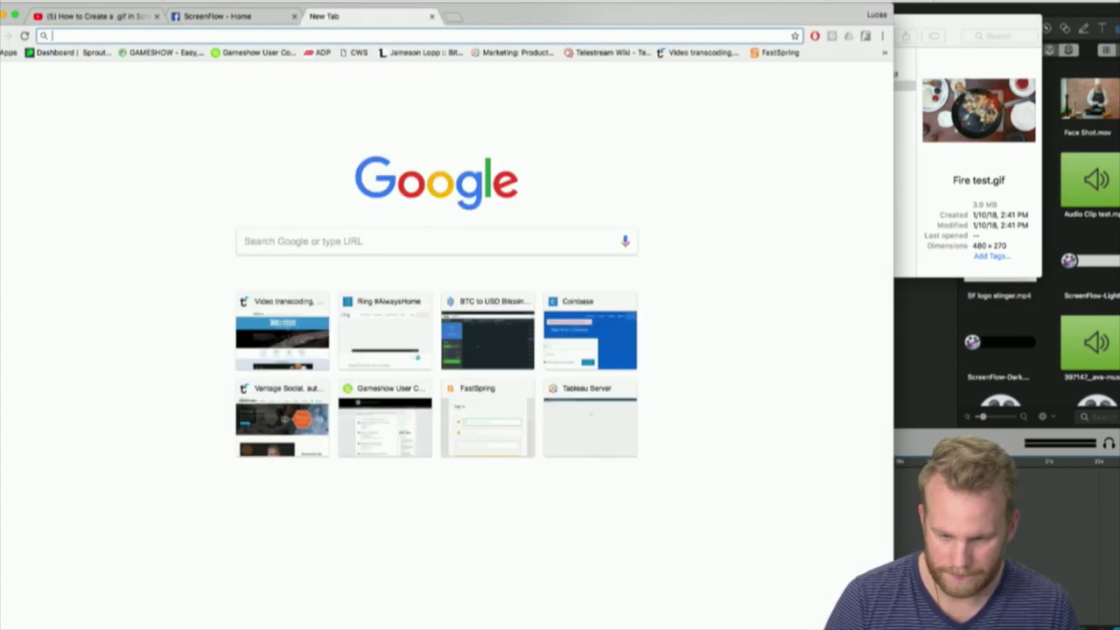
pyautogui.click(983, 167)
pyautogui.moveTo(813, 85); pyautogui.dragTo(403, 36)
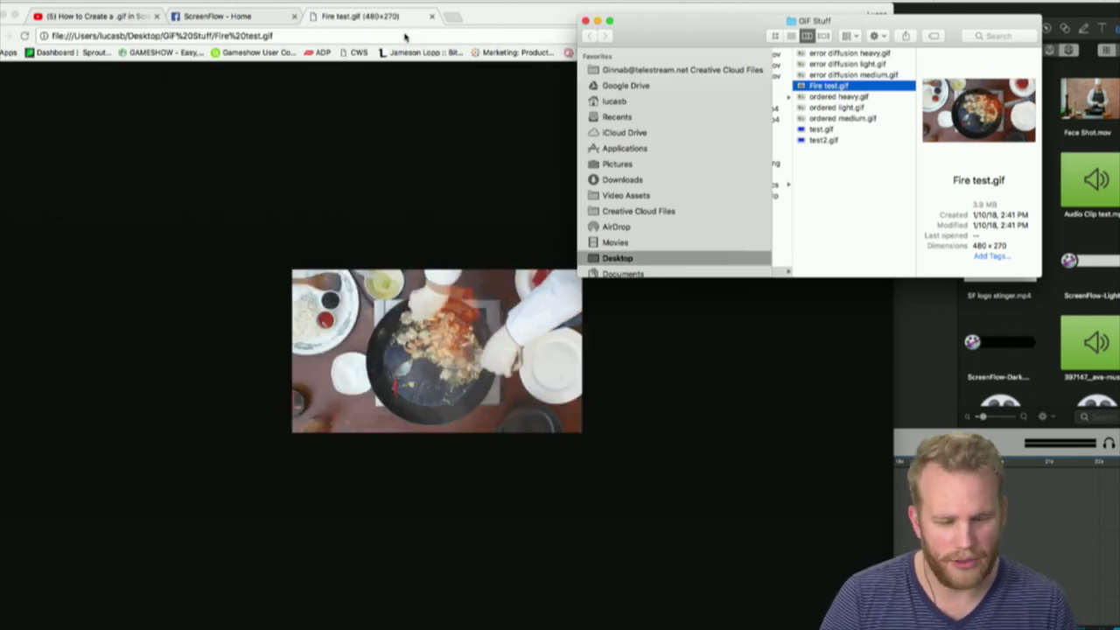
pyautogui.click(415, 185)
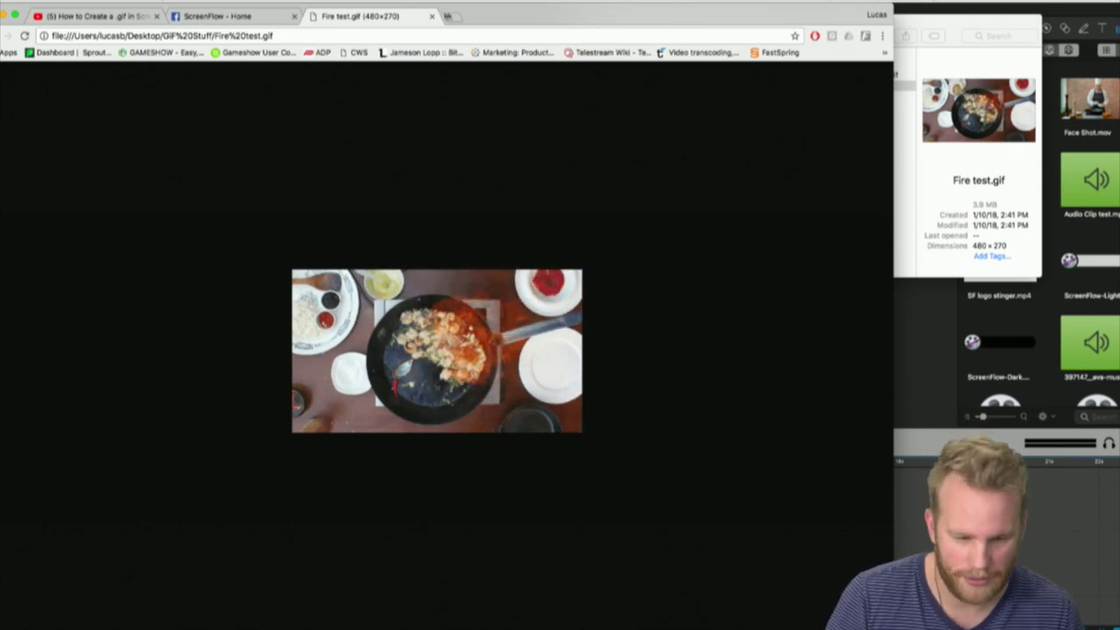
pyautogui.press('super+w')
pyautogui.click(906, 369)
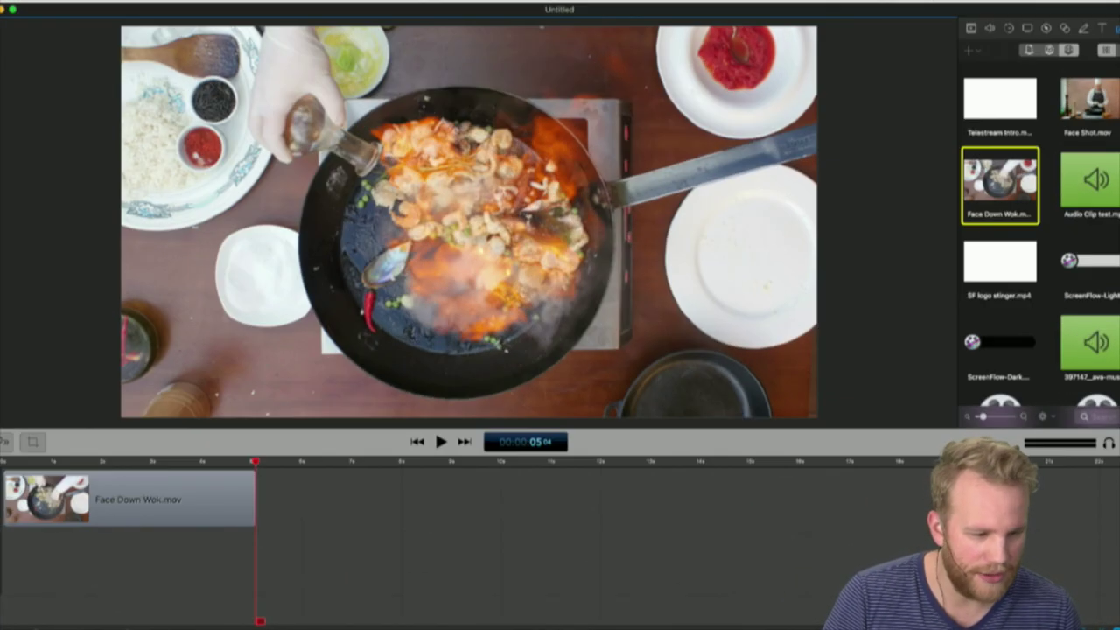
# Change the GIF export settings to a 30 fps frame rate.
pyautogui.click(80, 1)
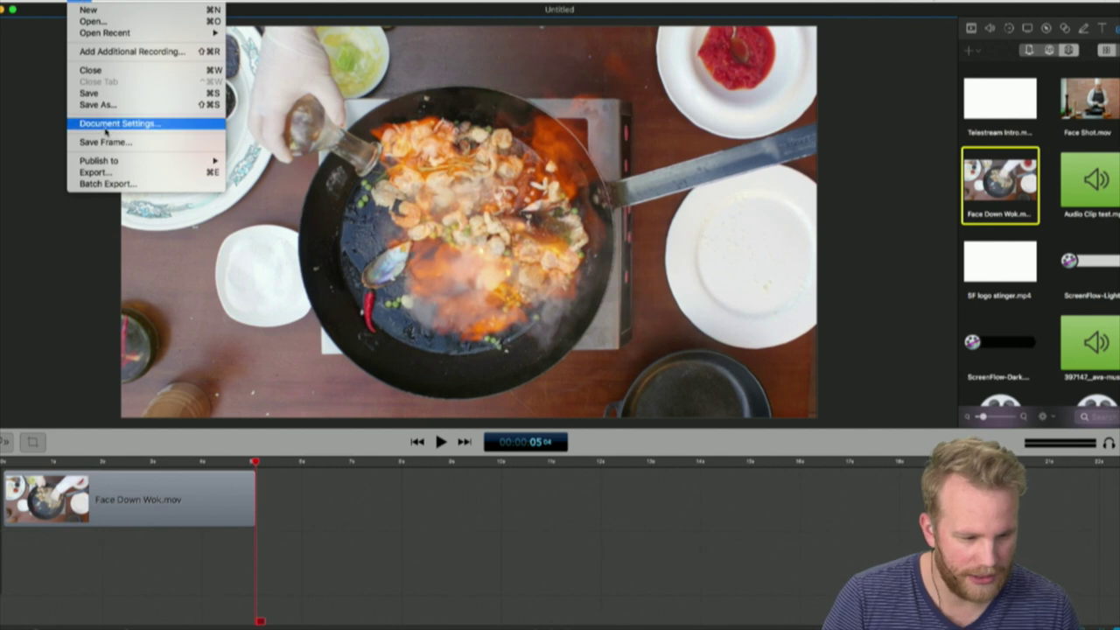
pyautogui.click(110, 173)
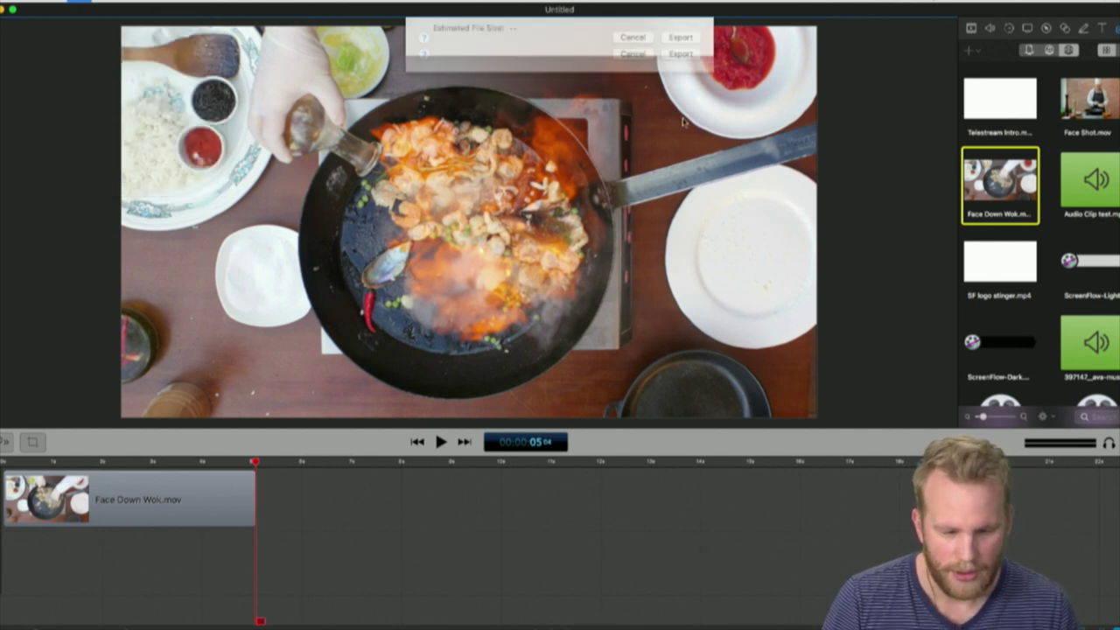
pyautogui.click(557, 118)
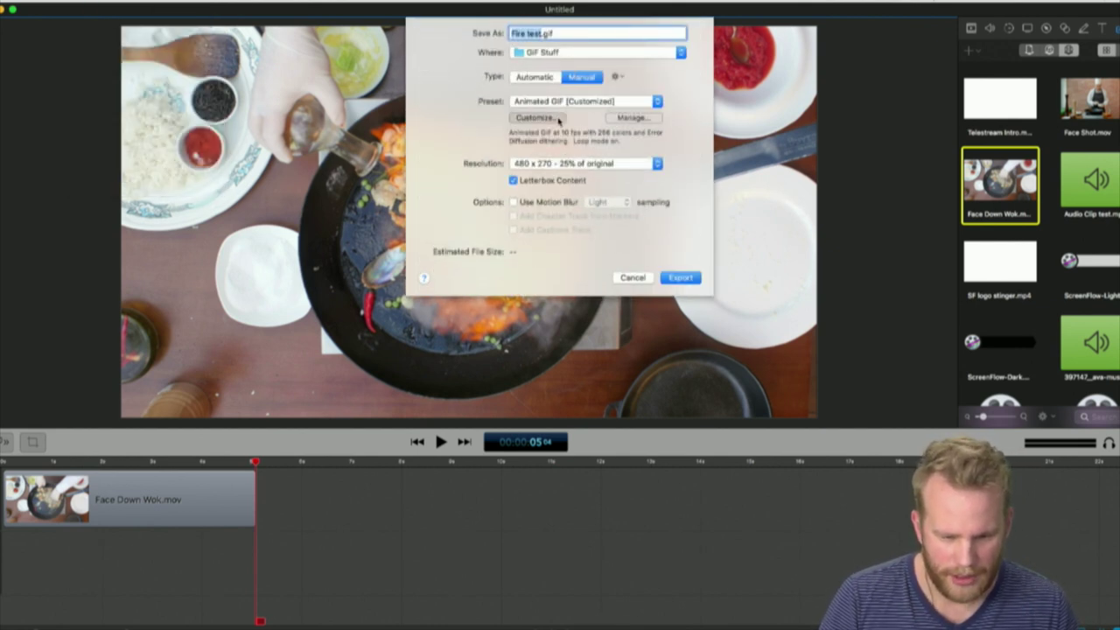
pyautogui.click(578, 36)
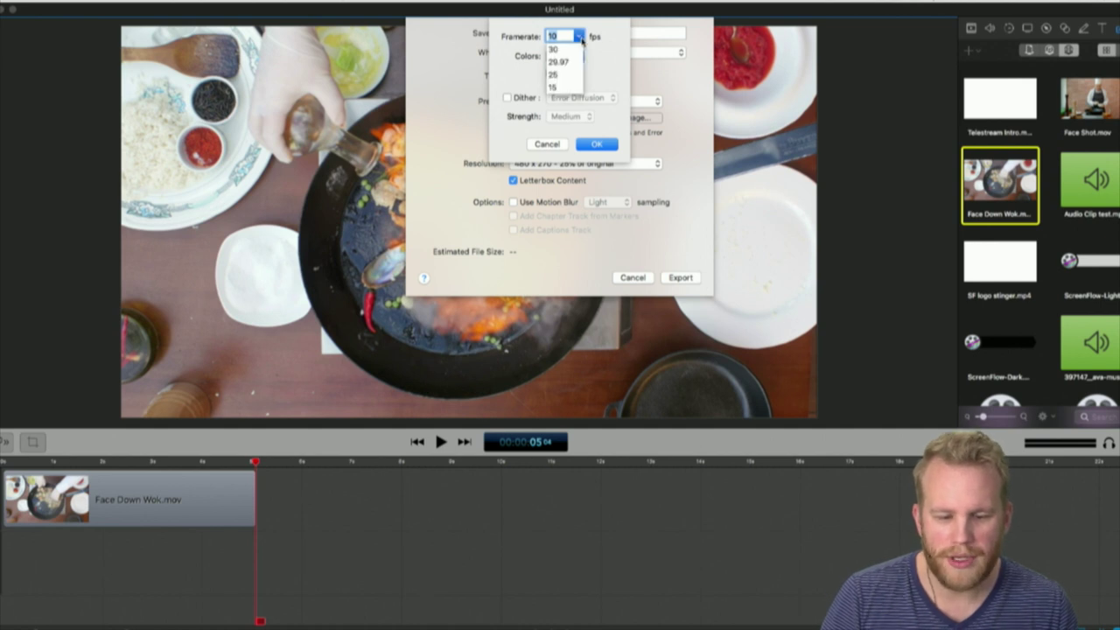
pyautogui.click(557, 87)
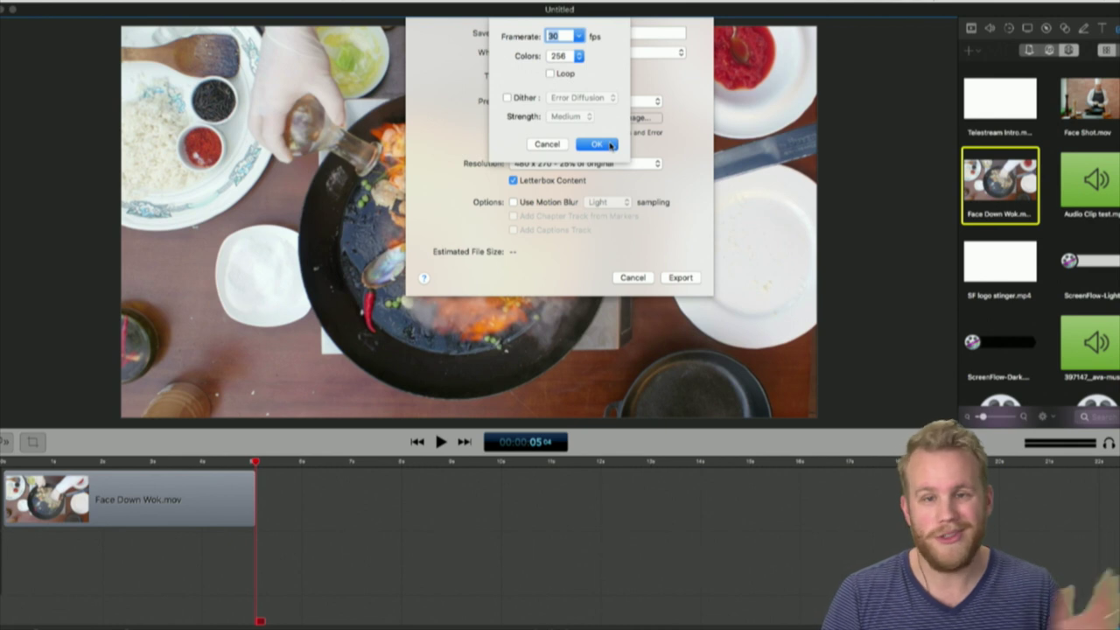
pyautogui.click(610, 145)
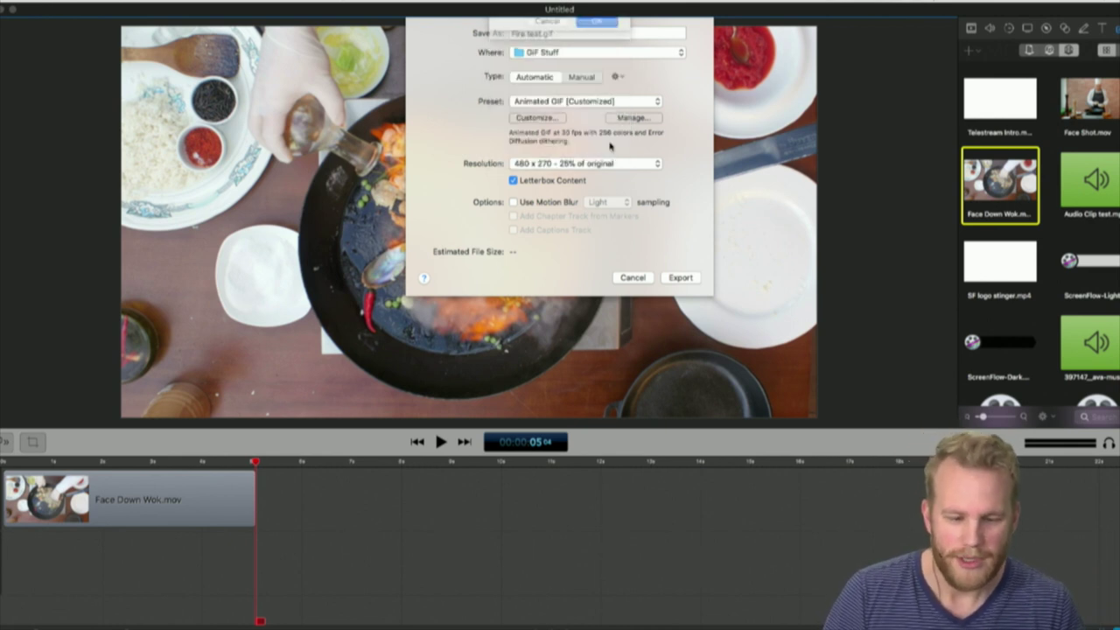
# Export and replace Fire test.gif, then confirm in Finder it is now 9.6 MB.
pyautogui.click(681, 277)
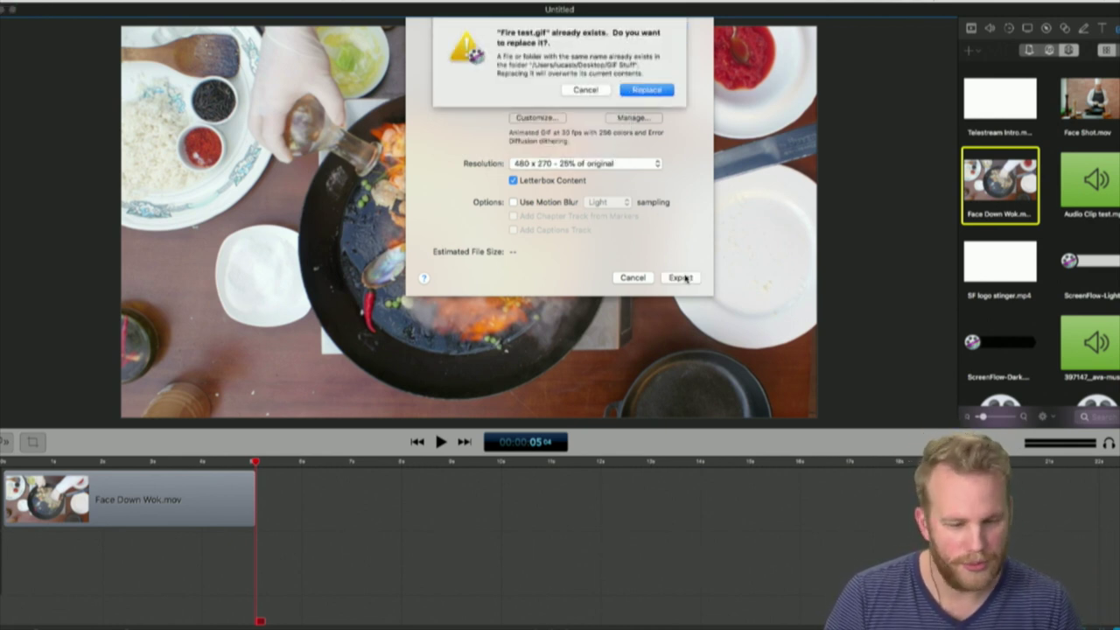
pyautogui.click(671, 90)
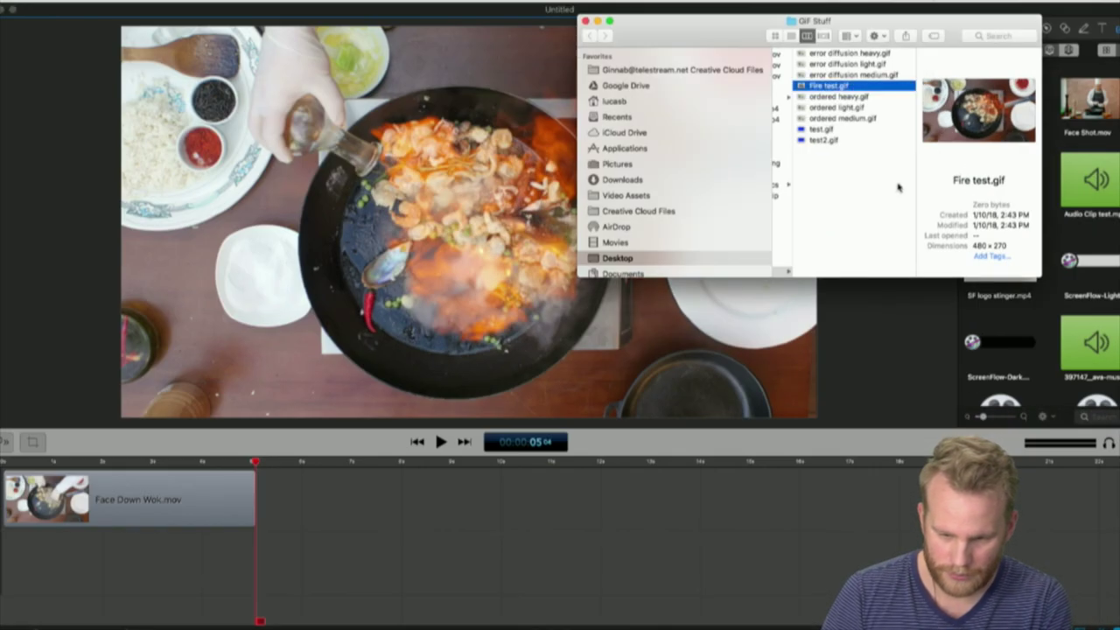
pyautogui.click(898, 188)
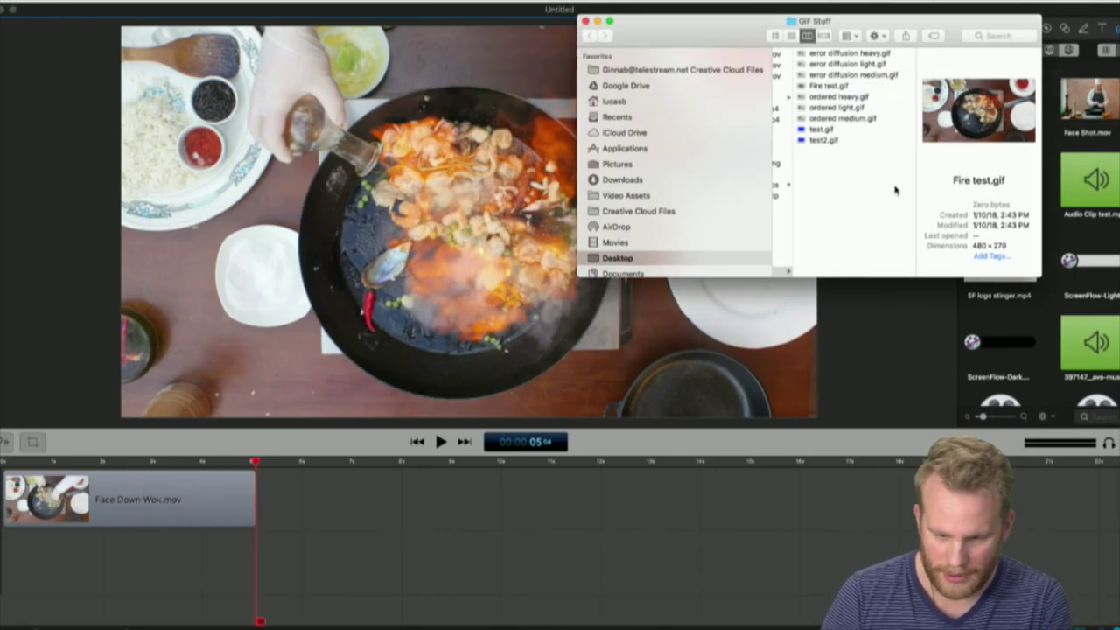
pyautogui.click(932, 85)
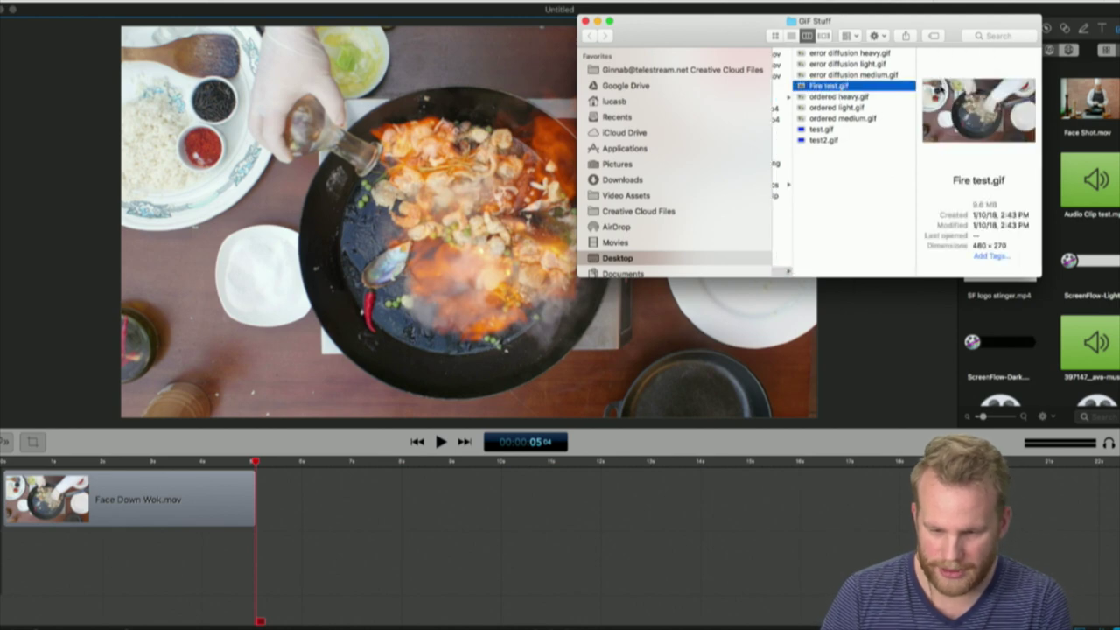
pyautogui.moveTo(3, 197)
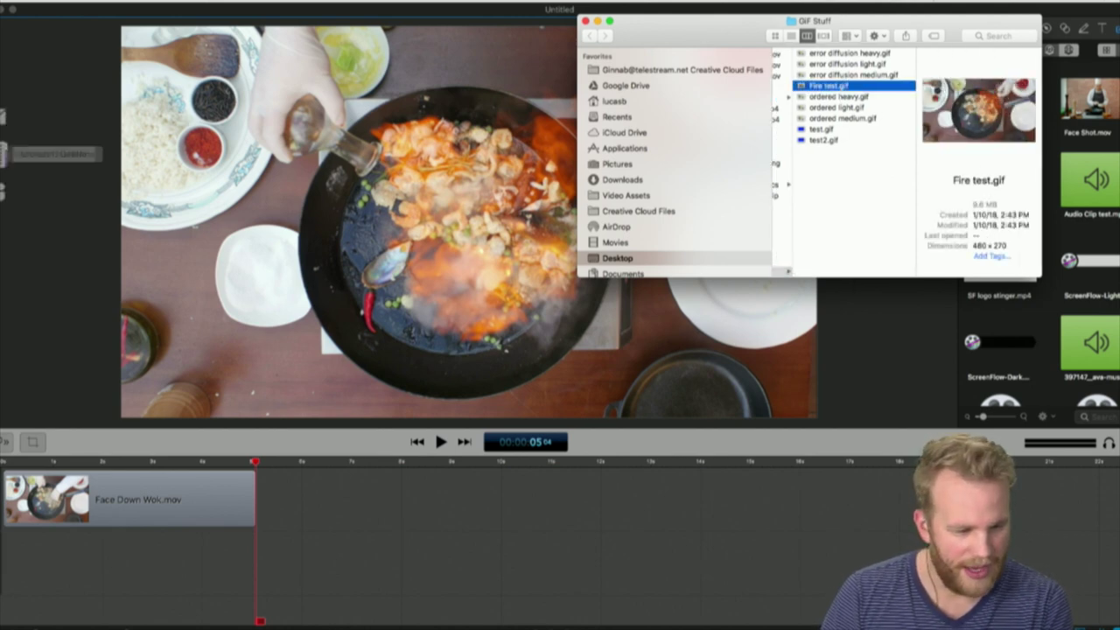
pyautogui.click(17, 255)
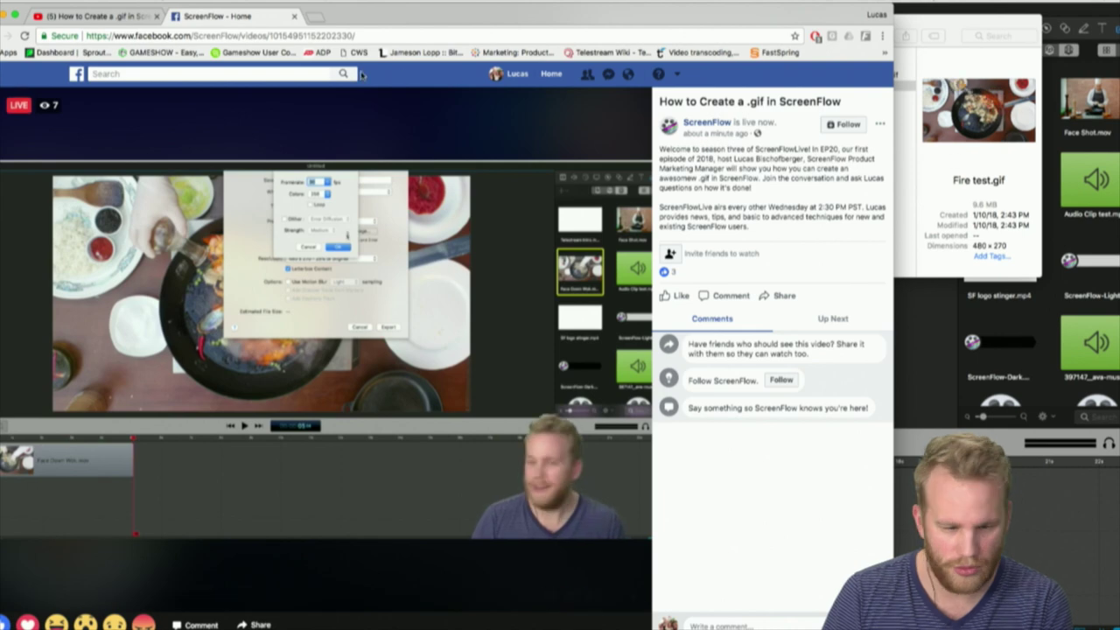
# Drag the 30 fps Fire test.gif from GIF Stuff into a new Chrome tab to play it.
pyautogui.click(316, 17)
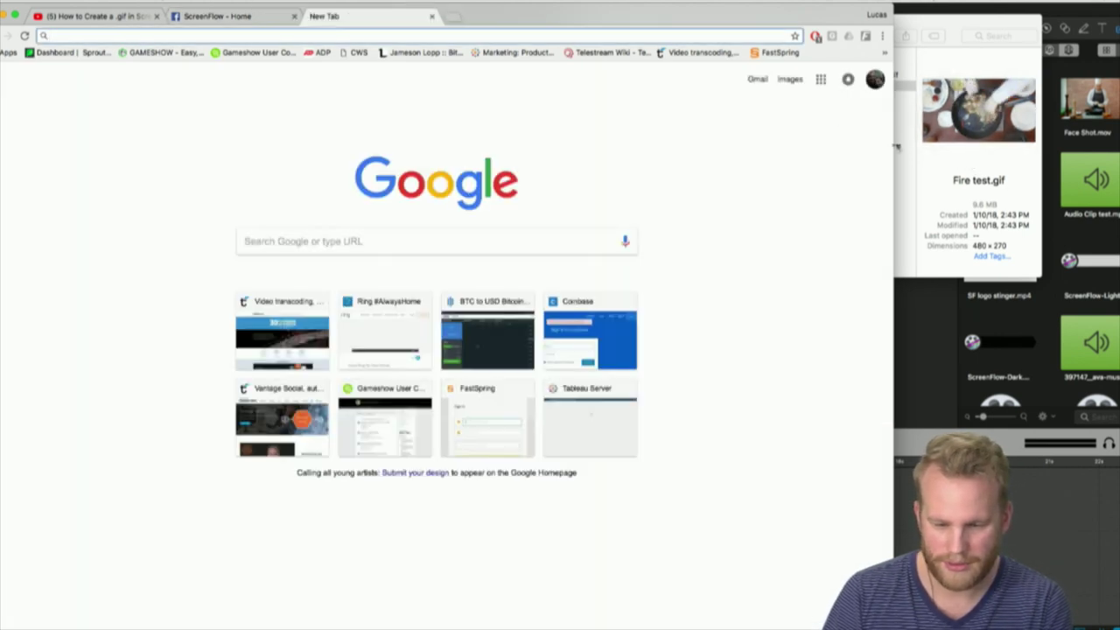
pyautogui.click(978, 168)
pyautogui.moveTo(824, 86); pyautogui.dragTo(450, 33)
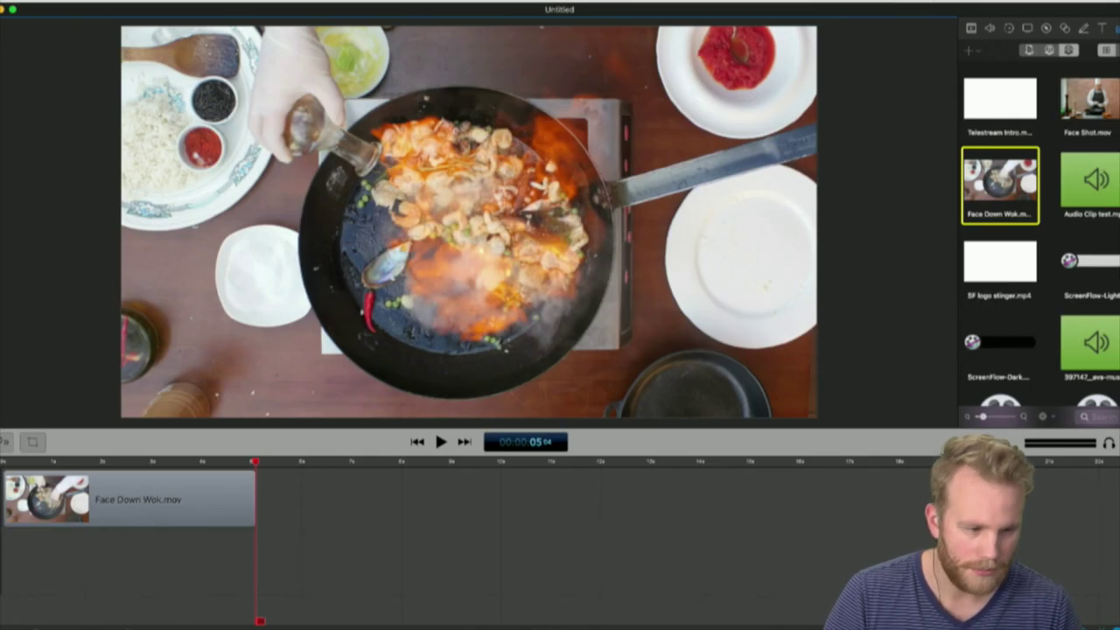
# Reduce the GIF export palette to 8 colours in the customized settings.
pyautogui.click(80, 3)
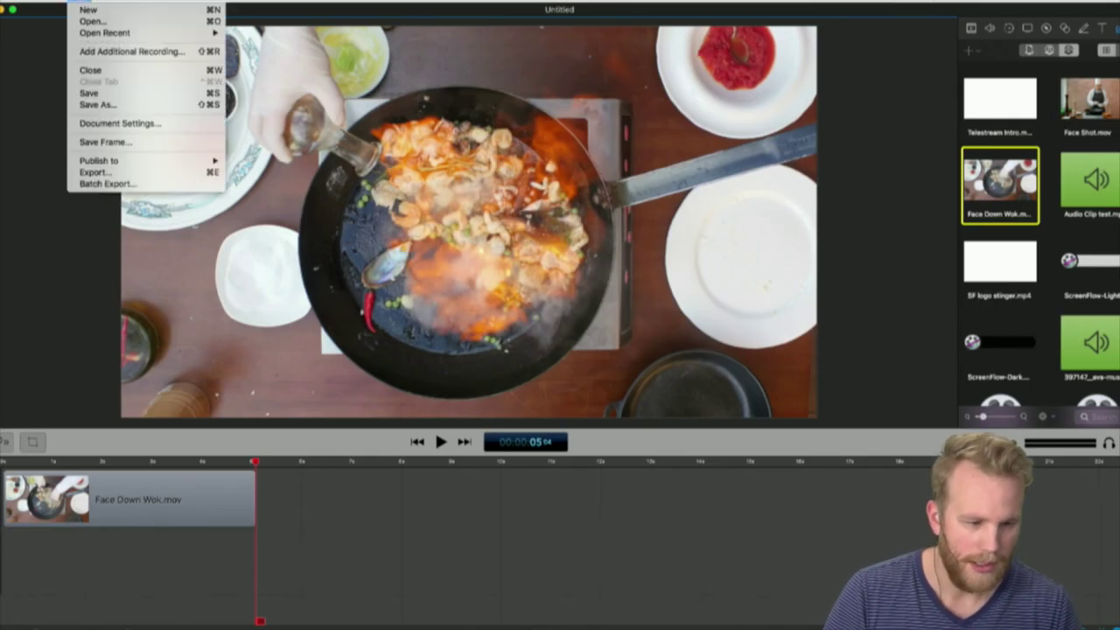
pyautogui.click(89, 173)
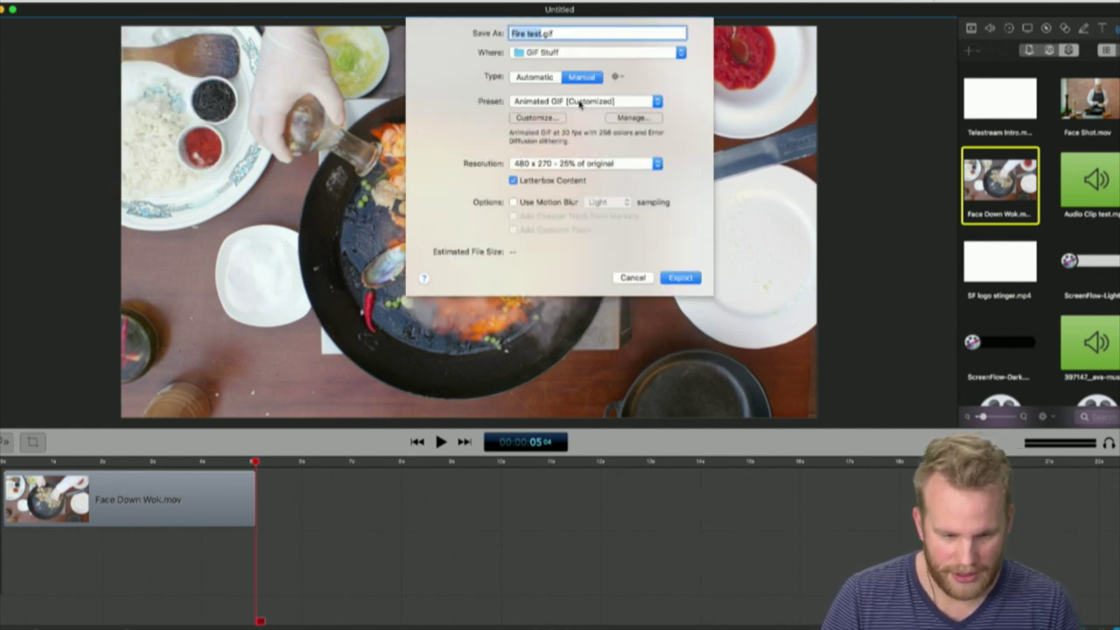
pyautogui.click(538, 116)
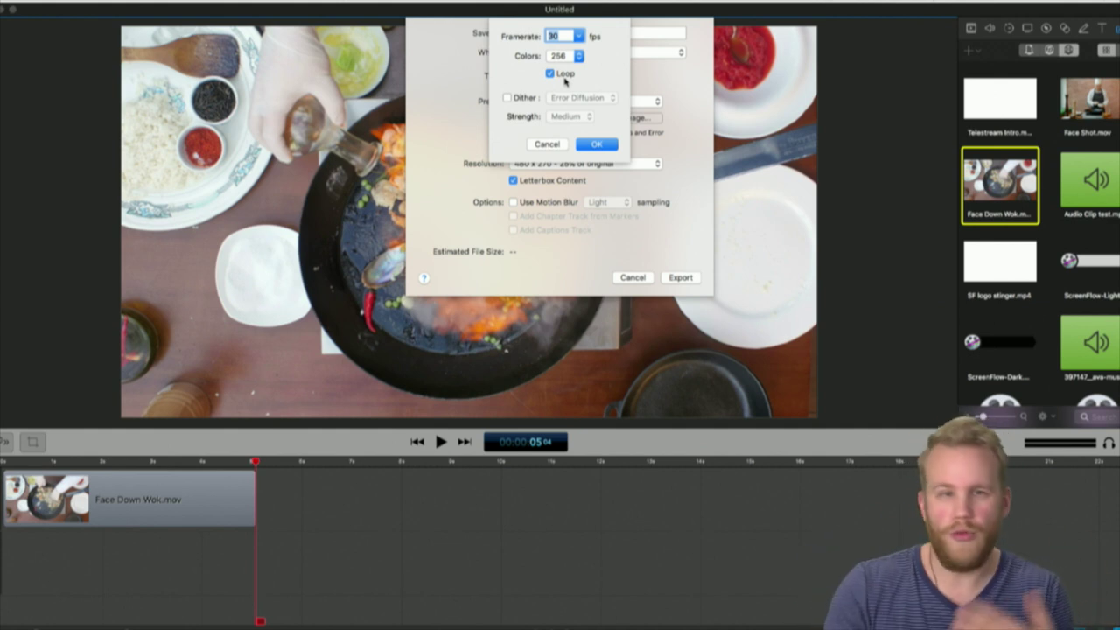
pyautogui.click(565, 55)
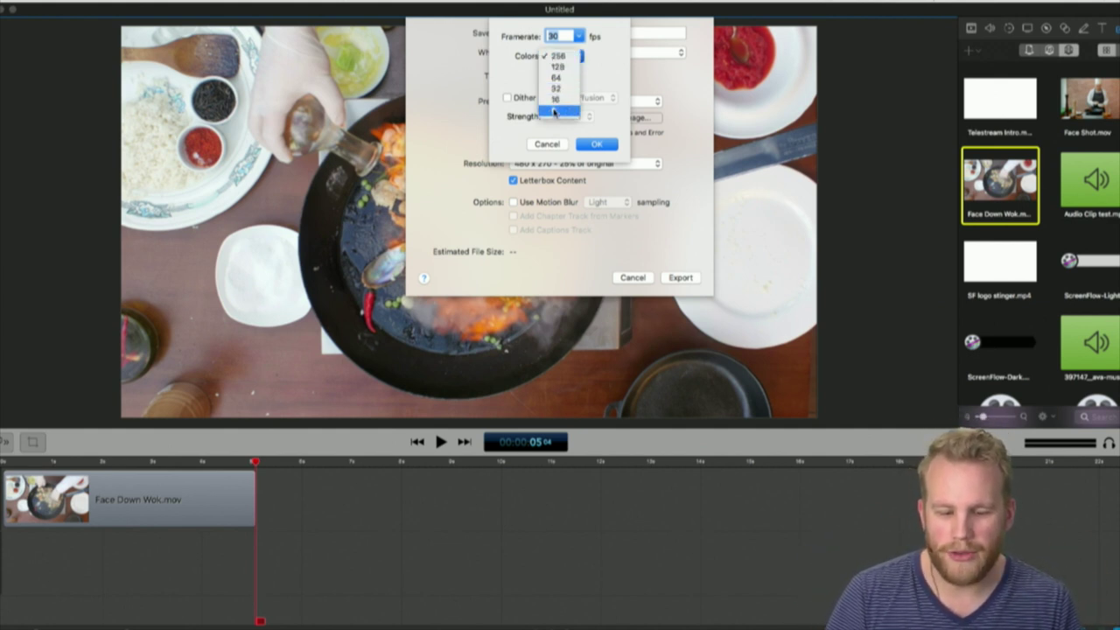
pyautogui.click(553, 112)
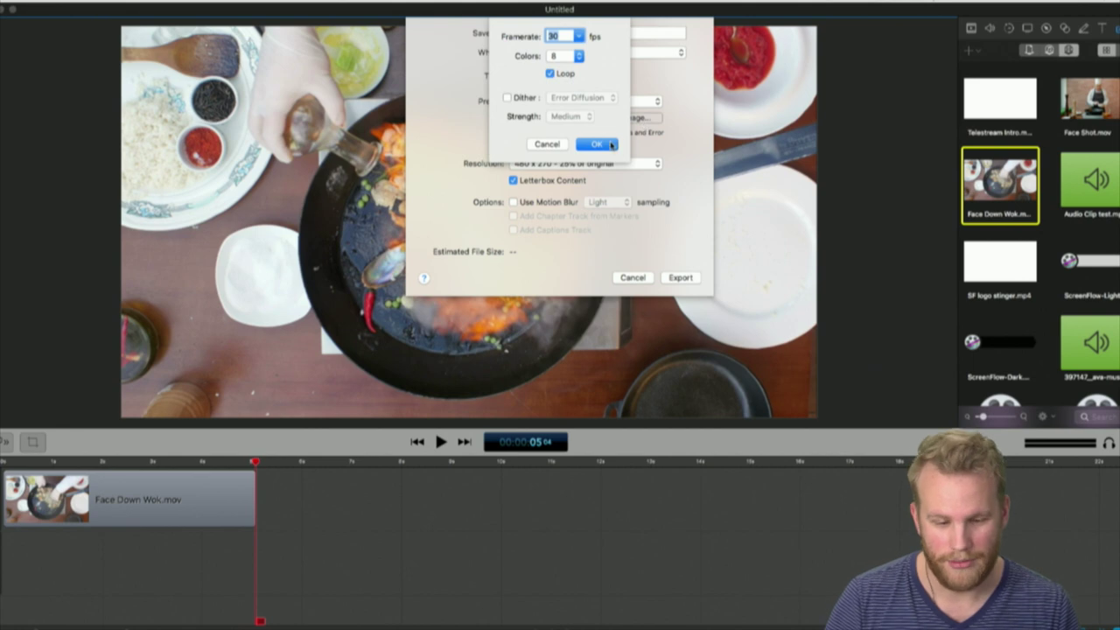
pyautogui.click(610, 145)
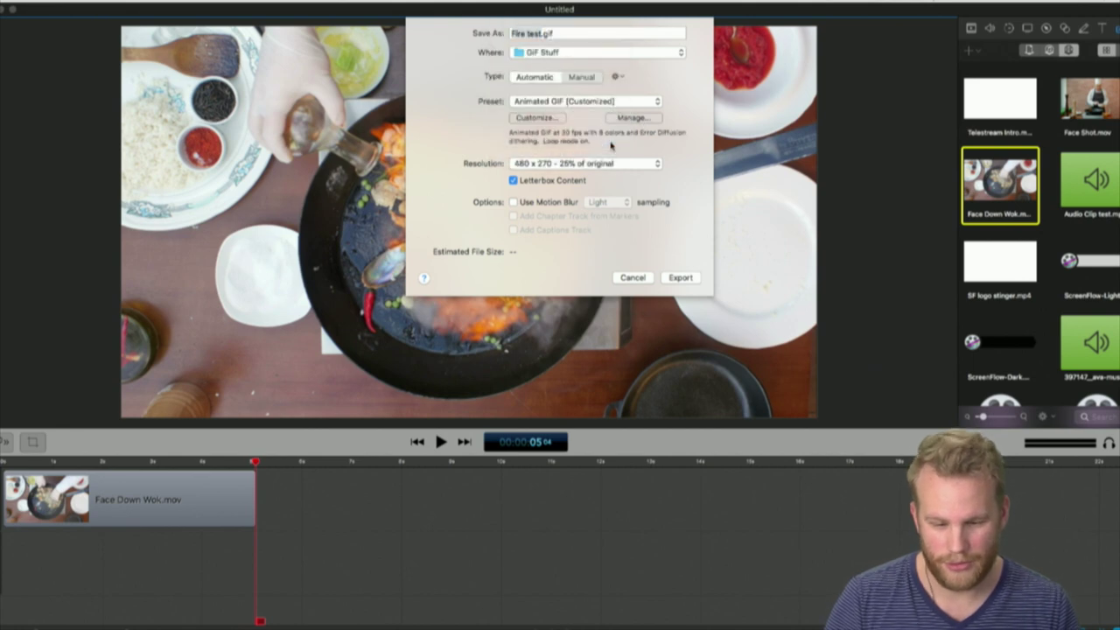
# Export the 8-colour GIF over Fire test.gif and check its roughly 2 MB size in Finder.
pyautogui.click(682, 277)
pyautogui.click(654, 89)
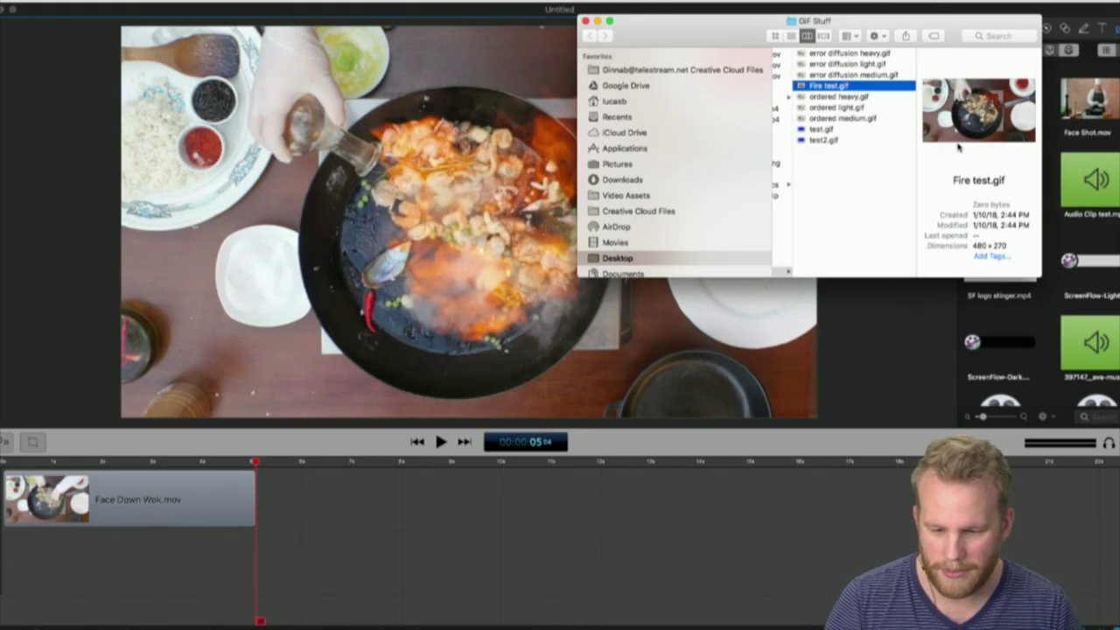
pyautogui.hscroll(-3, 949, 96)
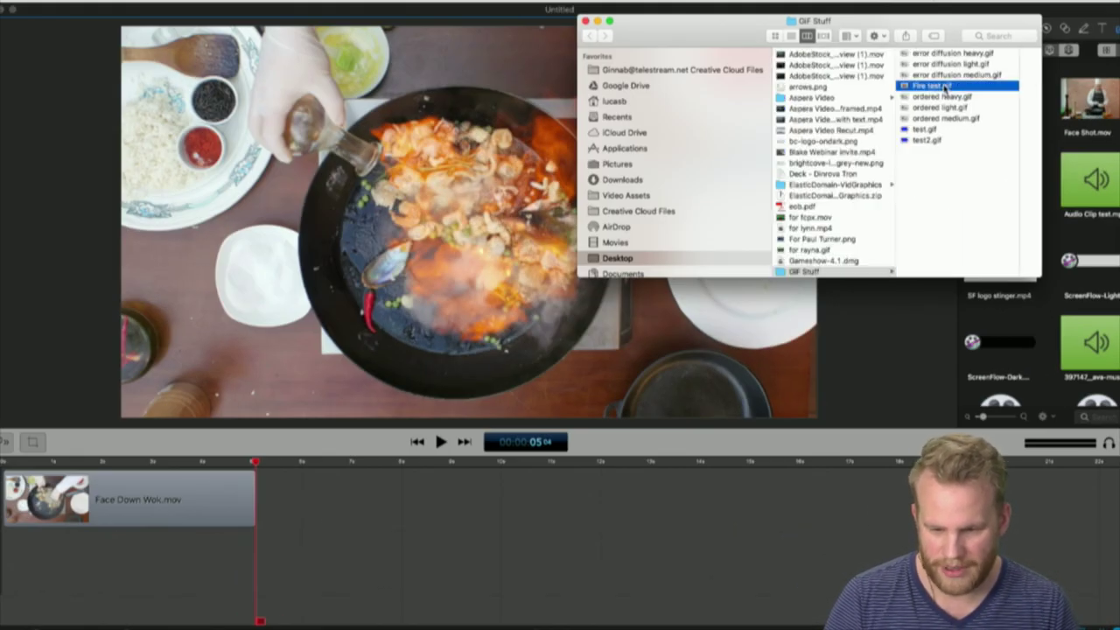
pyautogui.hscroll(3, 945, 90)
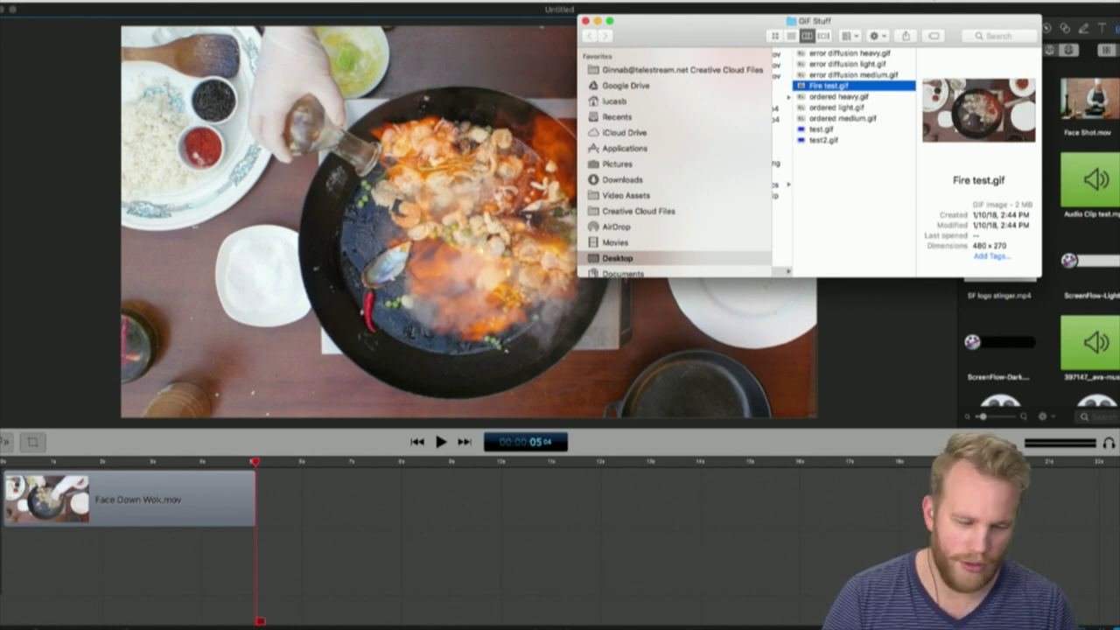
pyautogui.moveTo(949, 97); pyautogui.dragTo(12, 230)
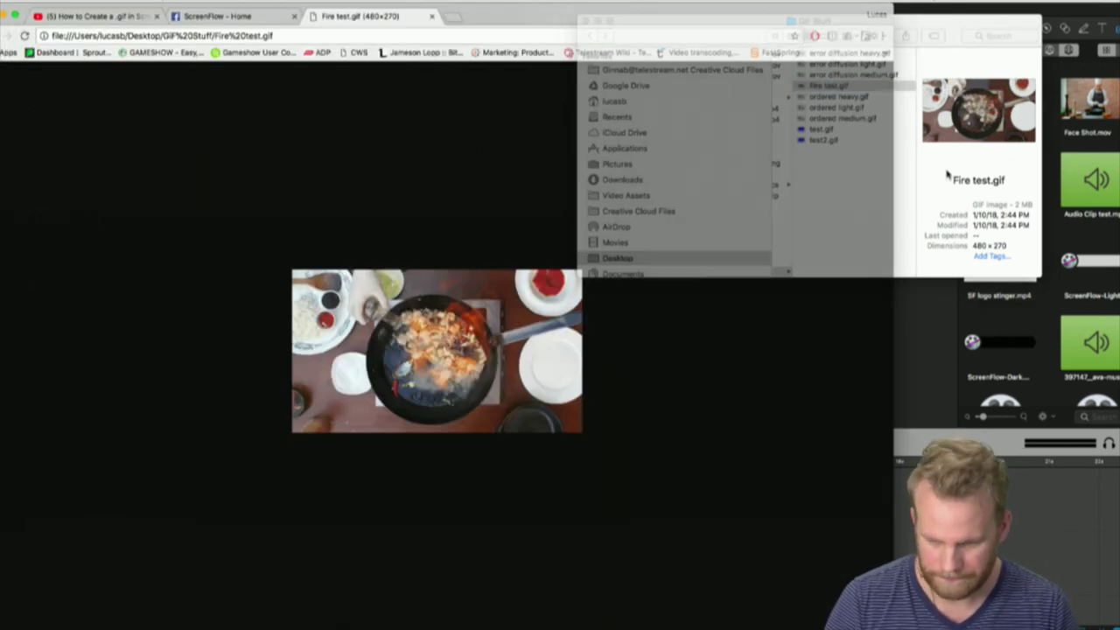
# Play the 8-colour Fire test.gif in Chrome, comparing its posterized bands with the Finder preview.
pyautogui.moveTo(826, 86); pyautogui.dragTo(356, 41)
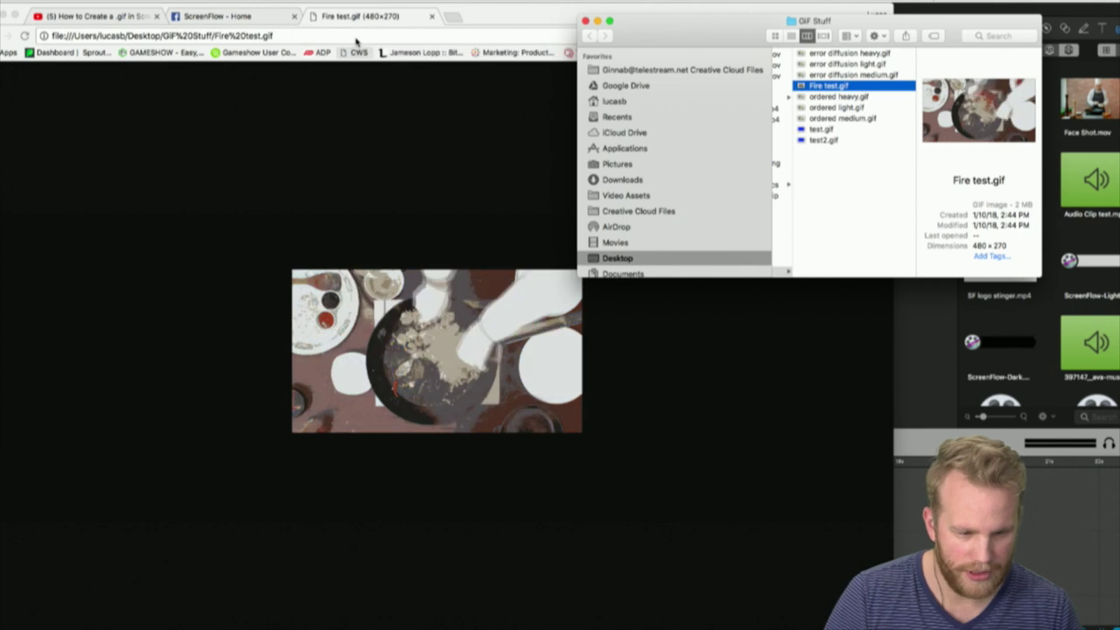
pyautogui.click(382, 132)
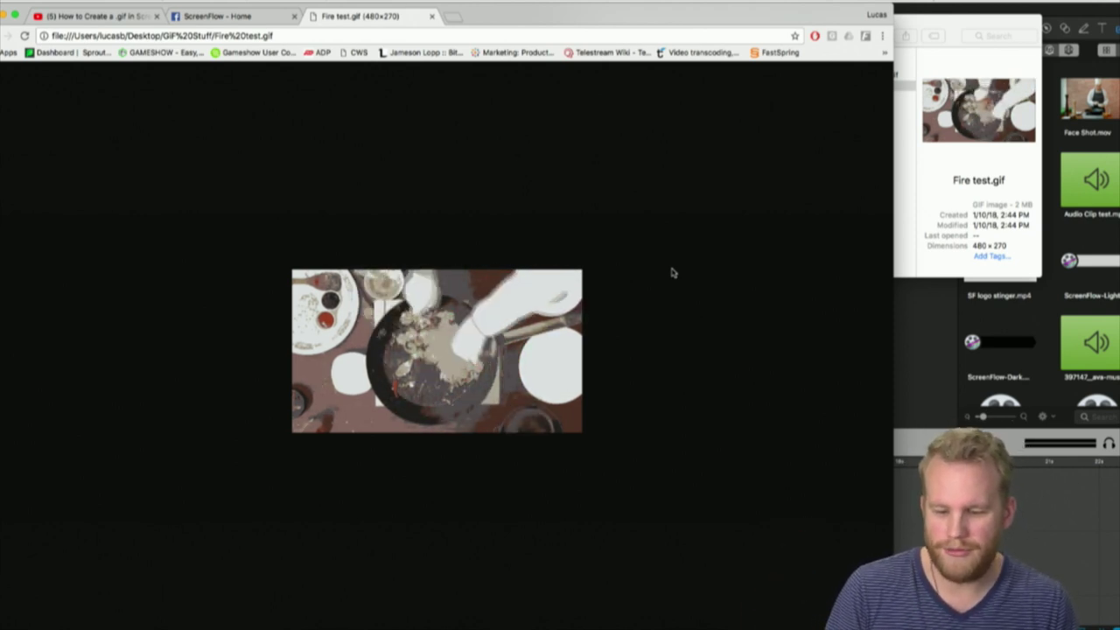
pyautogui.click(916, 166)
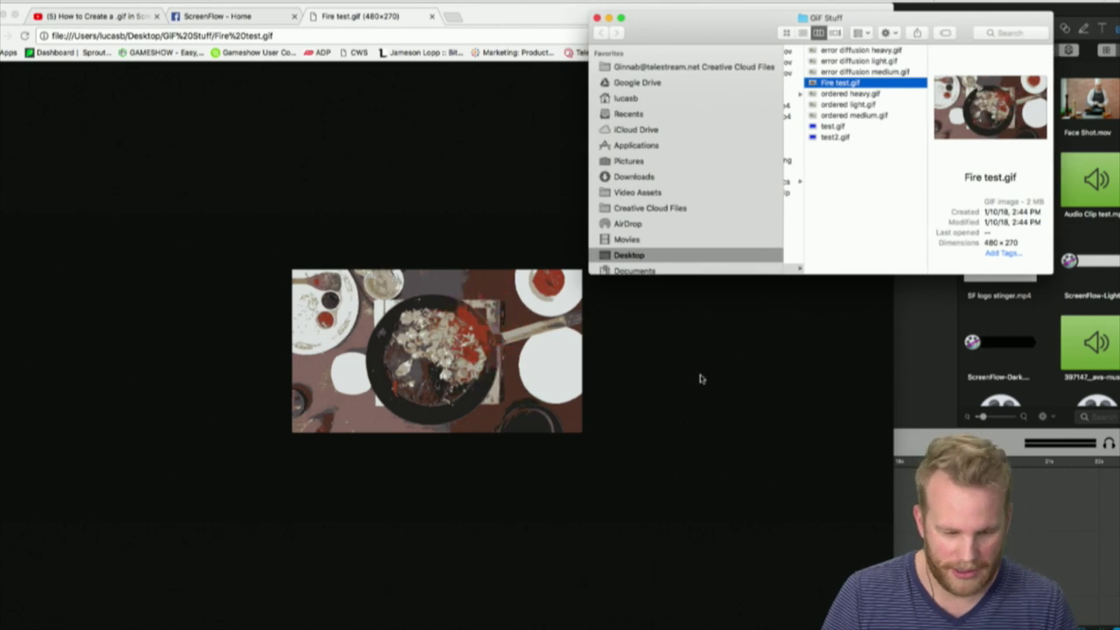
pyautogui.click(699, 378)
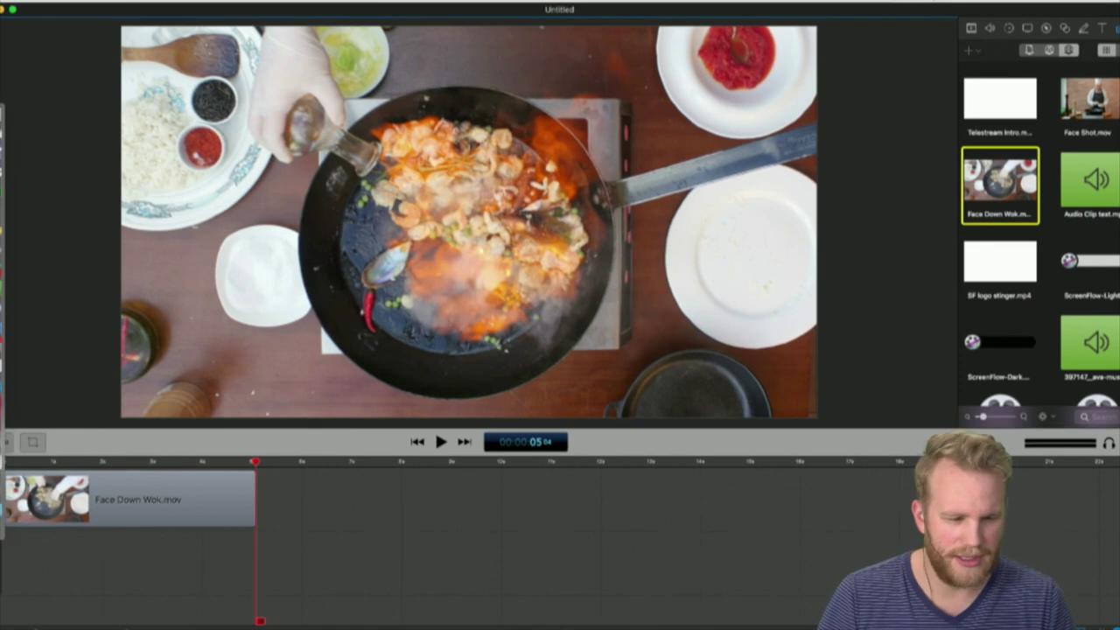
pyautogui.click(80, 0)
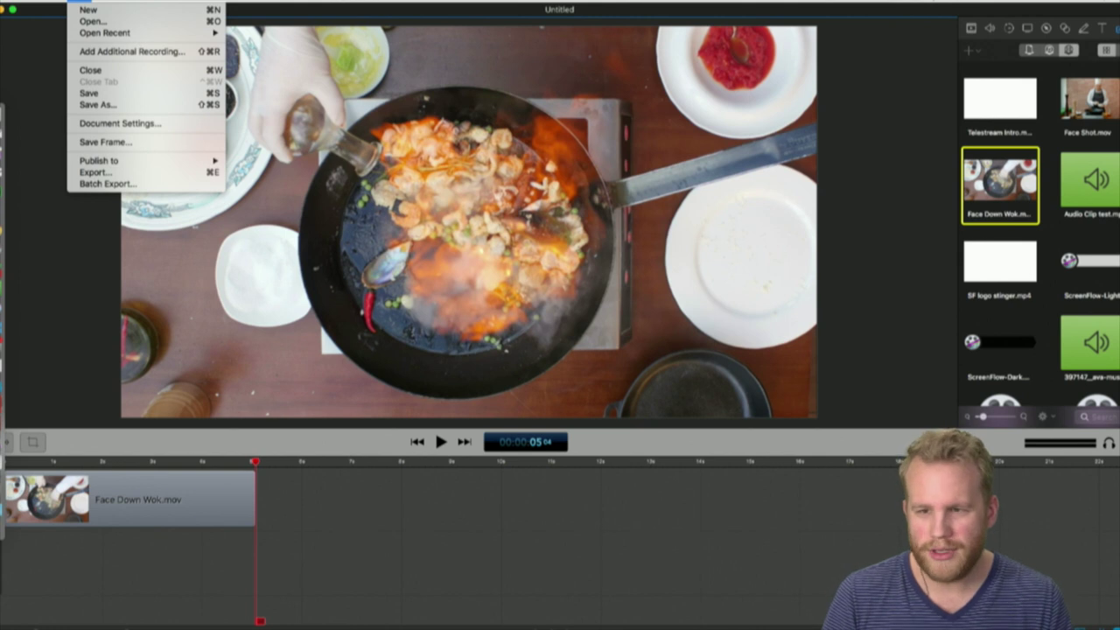
# Turn on Error Diffusion dithering at Medium in the Animated GIF export, keeping 30 fps and 8 colours.
pyautogui.click(133, 172)
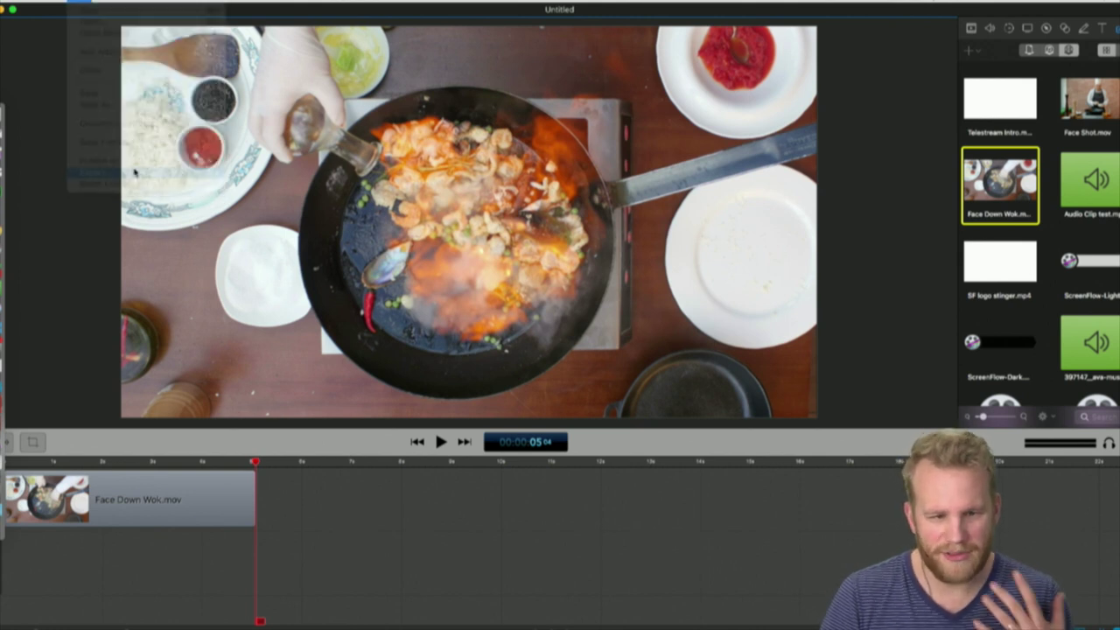
pyautogui.click(575, 109)
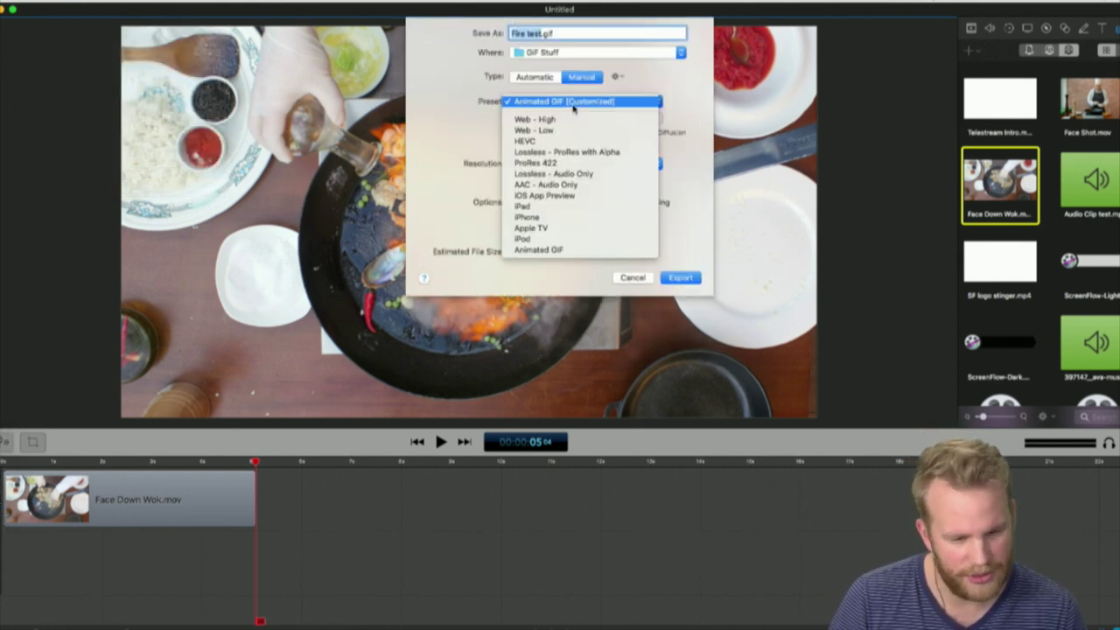
pyautogui.click(574, 105)
pyautogui.click(574, 102)
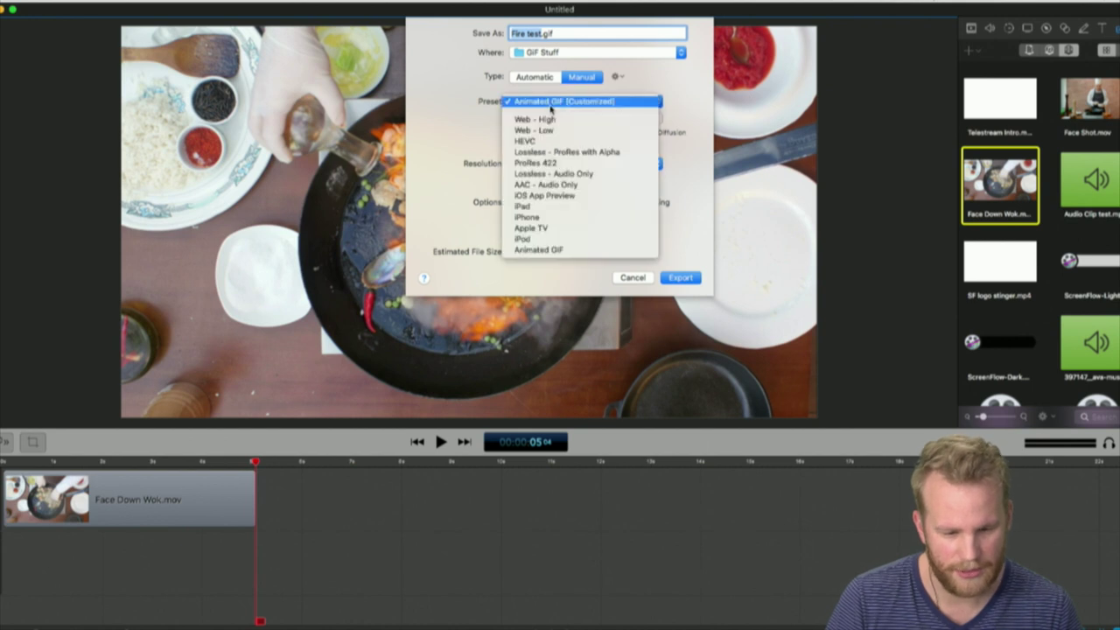
pyautogui.click(575, 101)
pyautogui.click(536, 117)
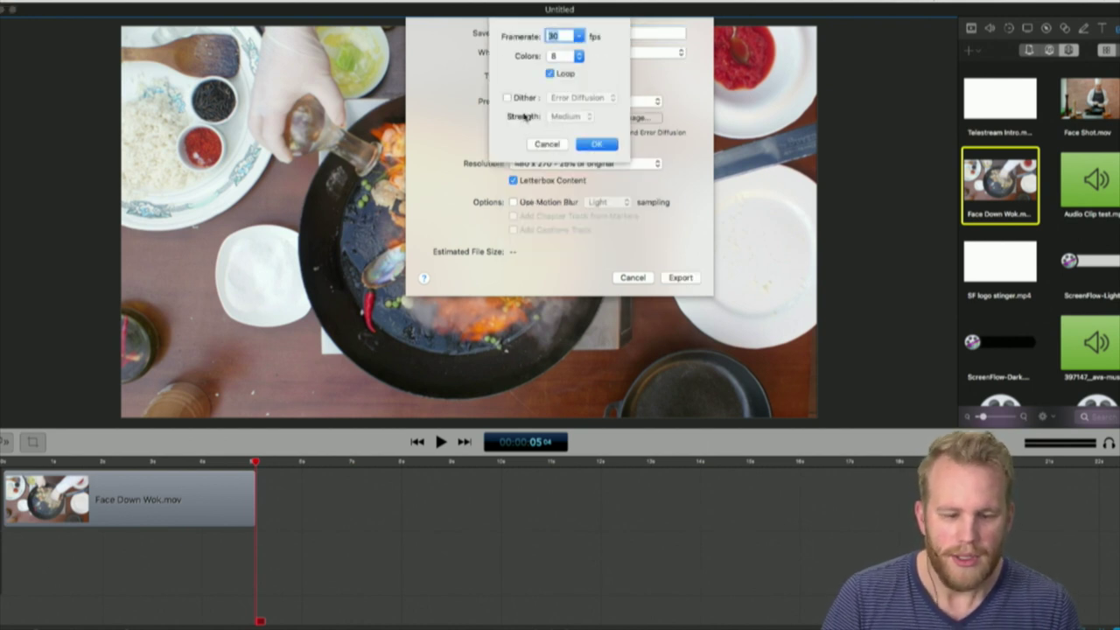
pyautogui.click(516, 98)
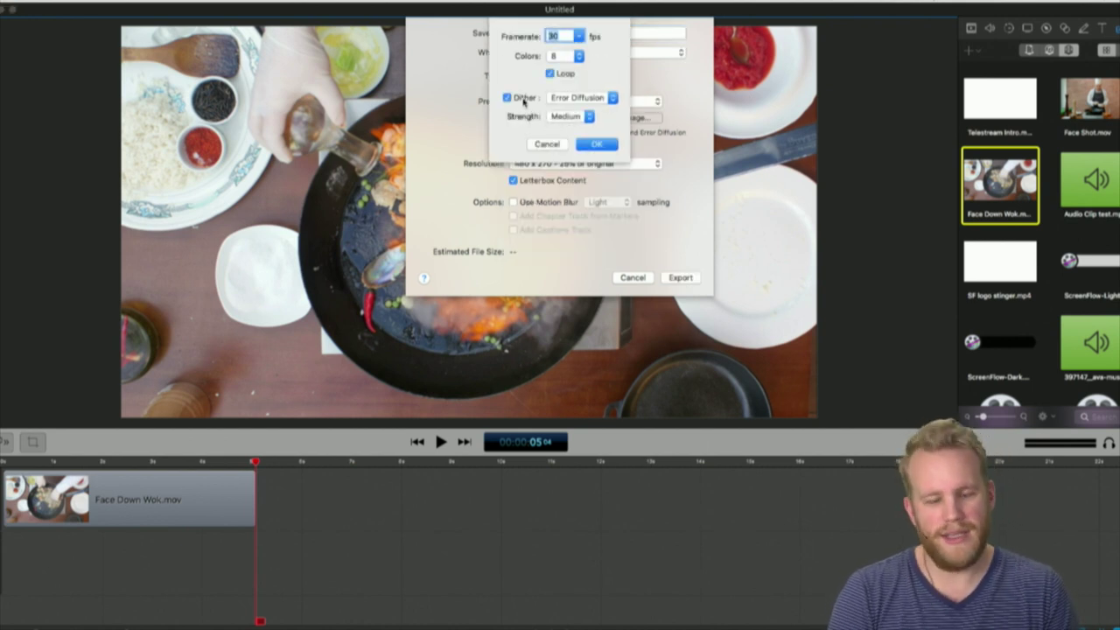
# View the dithered 8-colour Fire test.gif in Chrome, then bring up Microsoft Teams.
pyautogui.moveTo(4, 250)
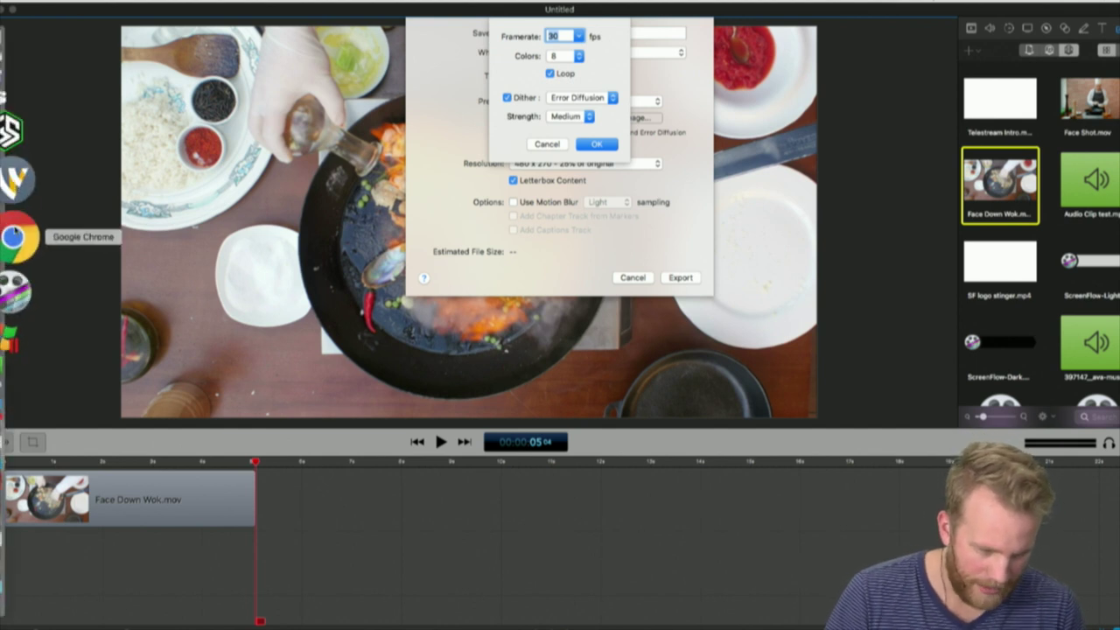
pyautogui.click(15, 236)
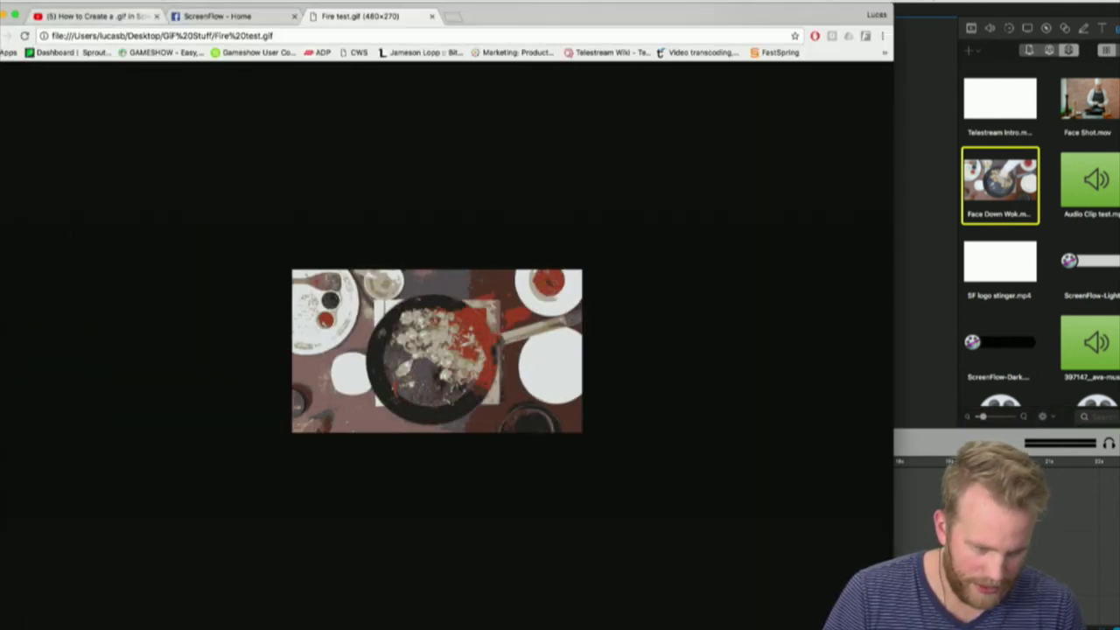
pyautogui.moveTo(5, 153)
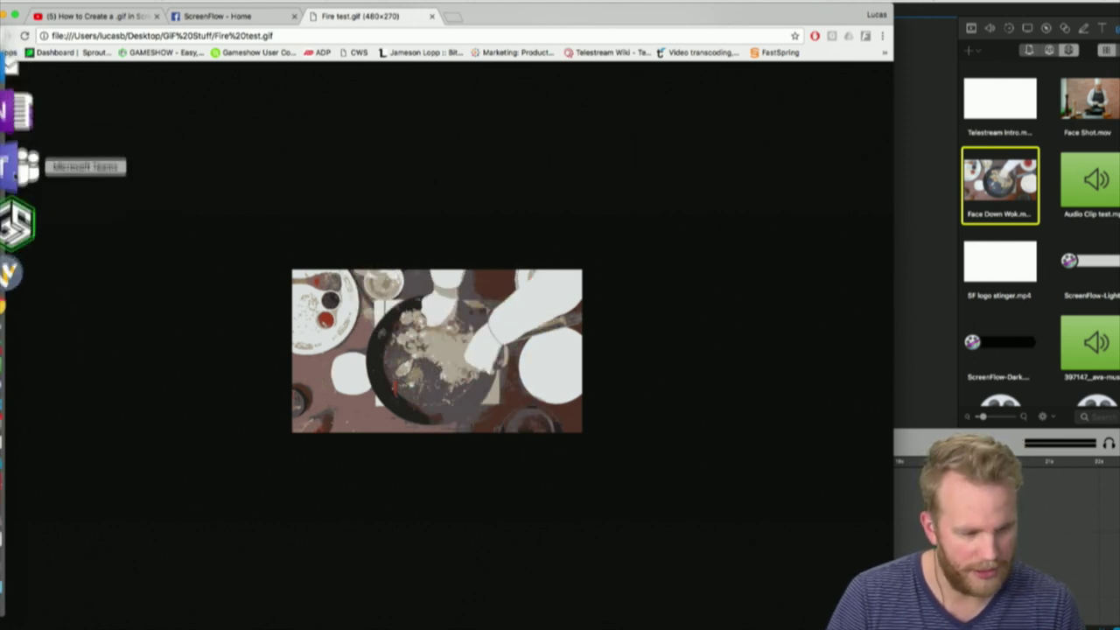
pyautogui.click(16, 174)
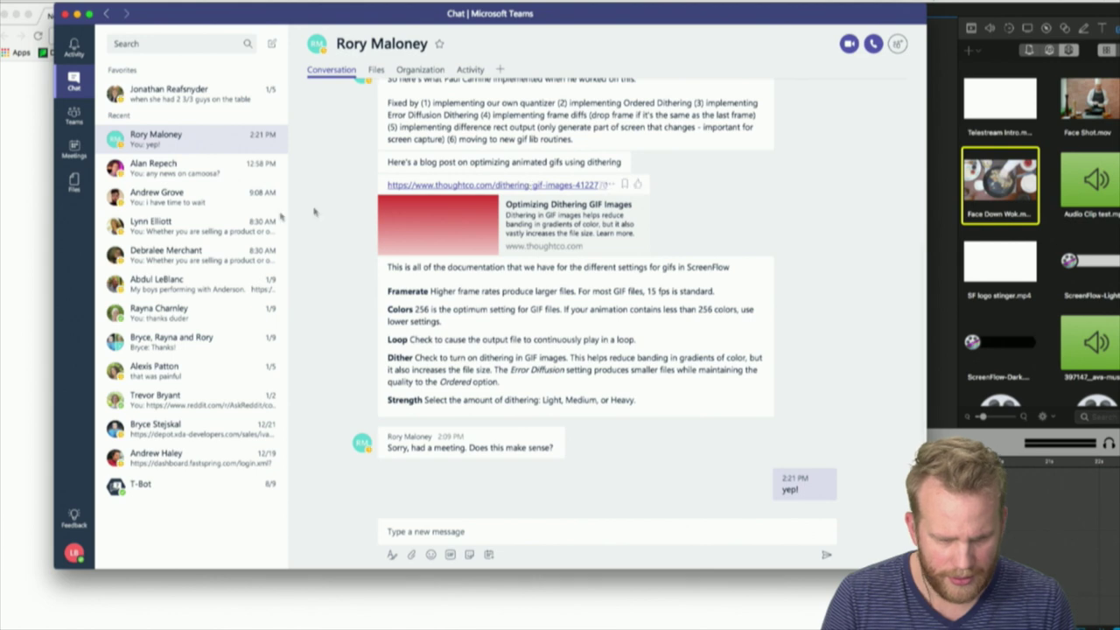
# Copy the ThoughtCo dithering article link from the Teams chat for Chrome's new tab address bar.
pyautogui.rightClick(488, 185)
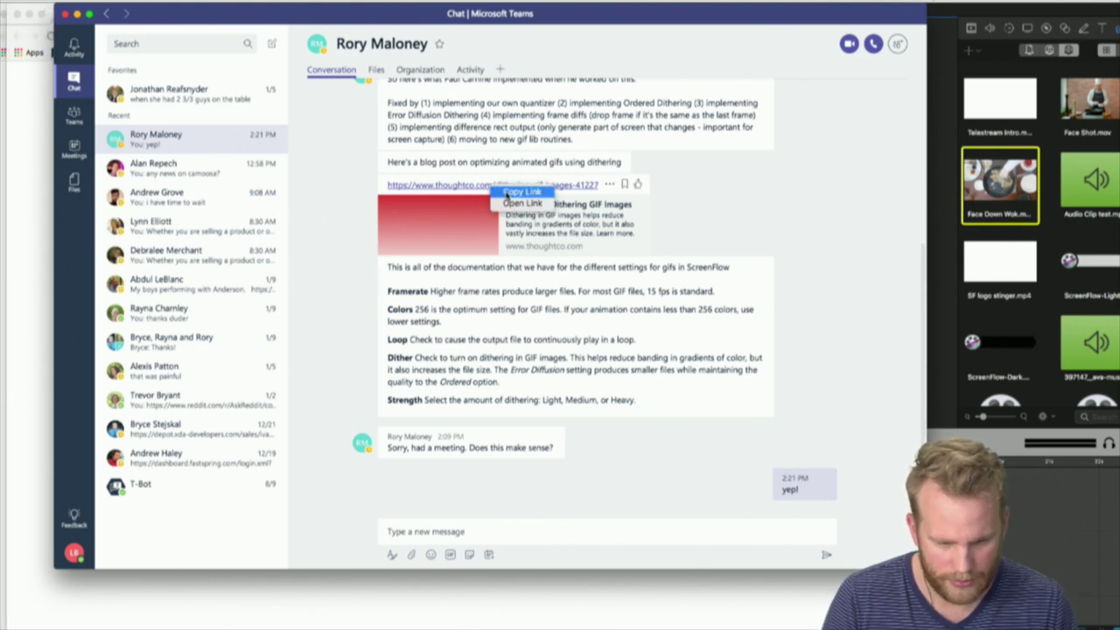
pyautogui.click(509, 190)
pyautogui.click(40, 203)
pyautogui.rightClick(162, 35)
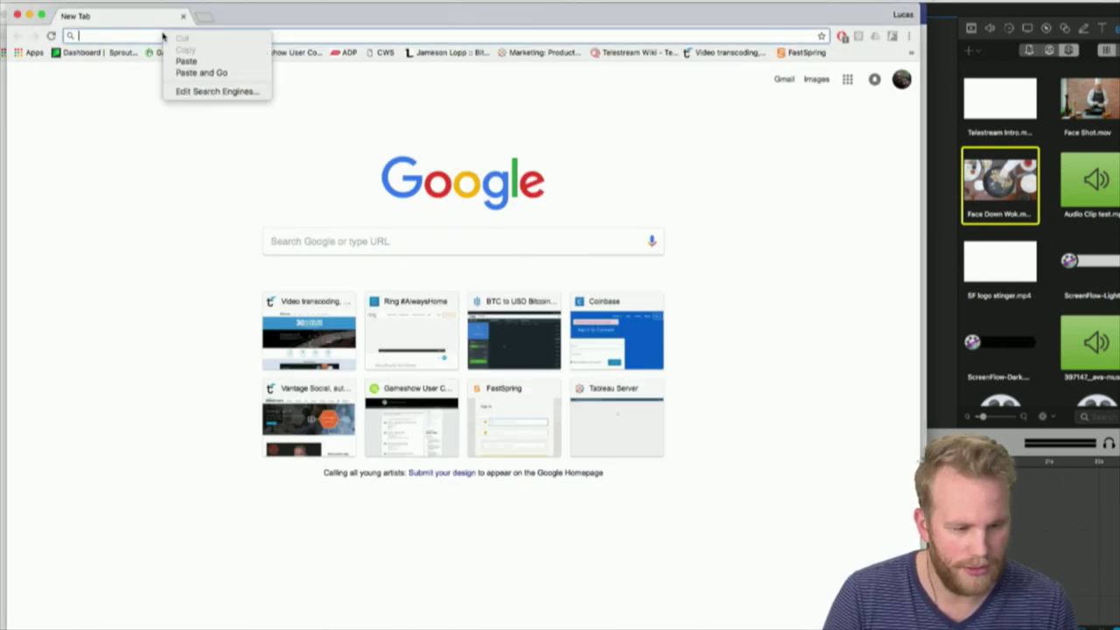
# Load and skim the Optimizing Dithering GIF Images article, then return to the Fire test.gif window.
pyautogui.click(184, 60)
pyautogui.press('Return')
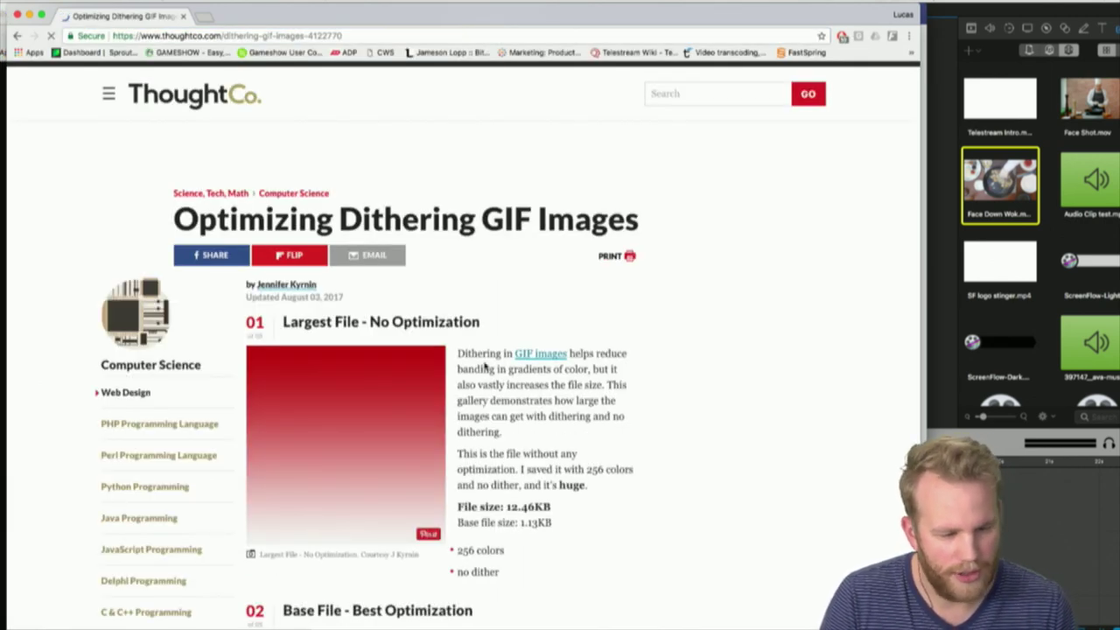
pyautogui.scroll(-3, 689, 137)
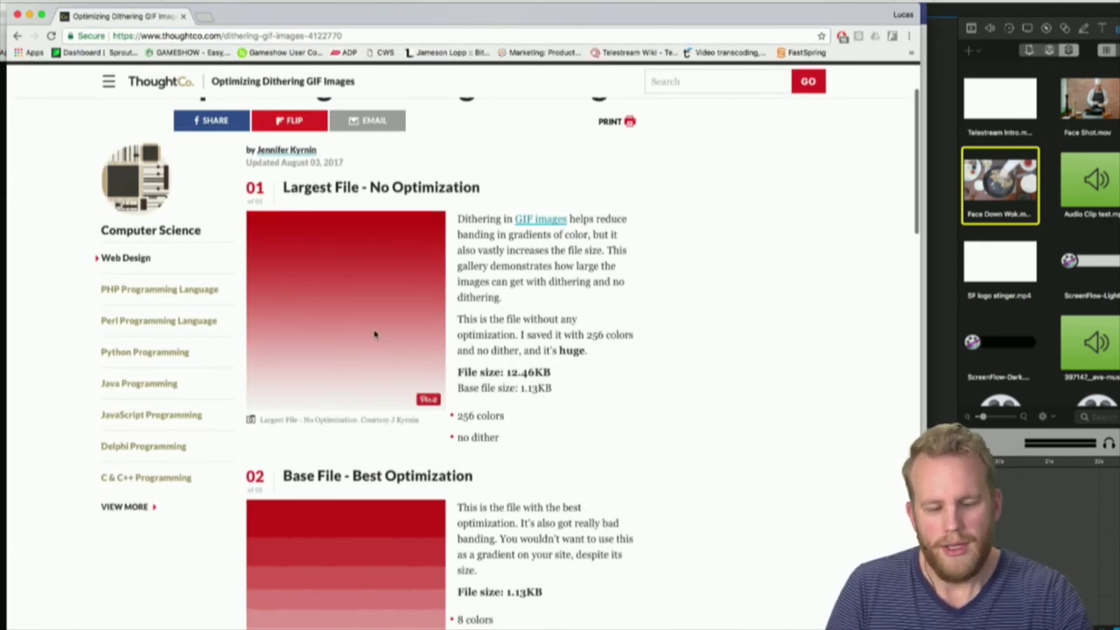
pyautogui.scroll(-2, 375, 334)
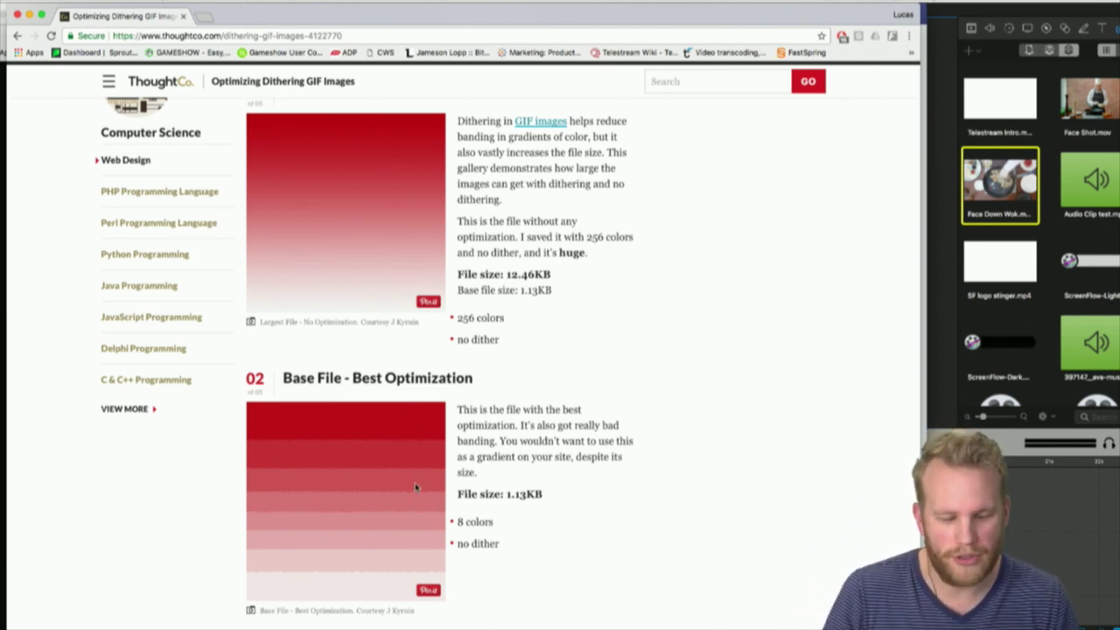
pyautogui.hotkey('ctrl', 'Up')
pyautogui.click(765, 317)
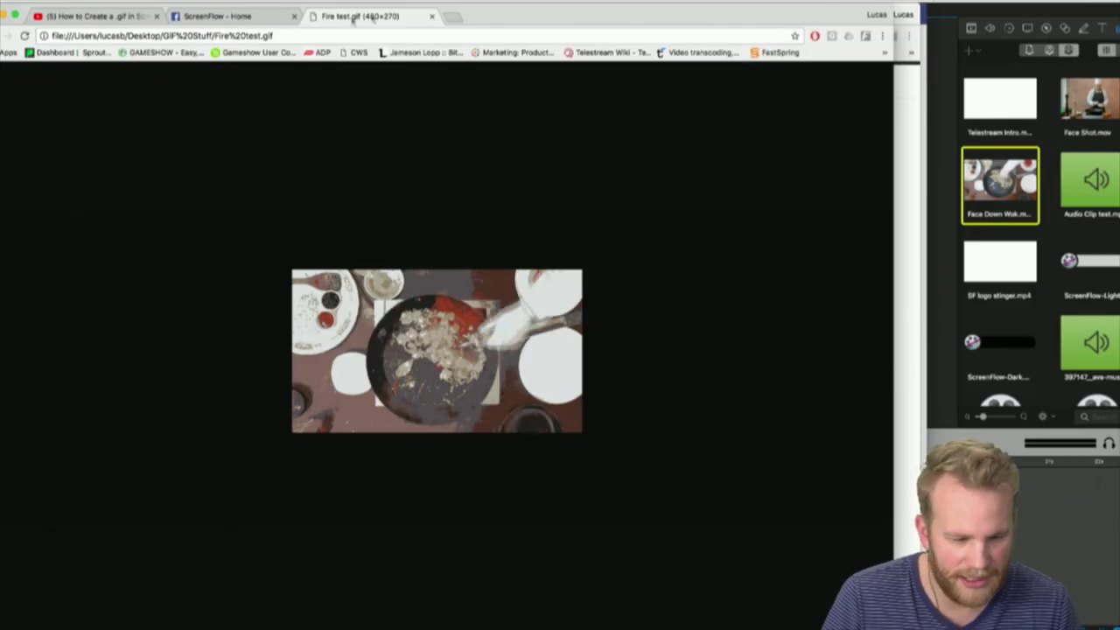
# Re-export Fire test.gif at 1920 x 1080 with Error Diffusion, replacing the old file, then return to the article.
pyautogui.hotkey('ctrl', 'Up')
pyautogui.click(787, 438)
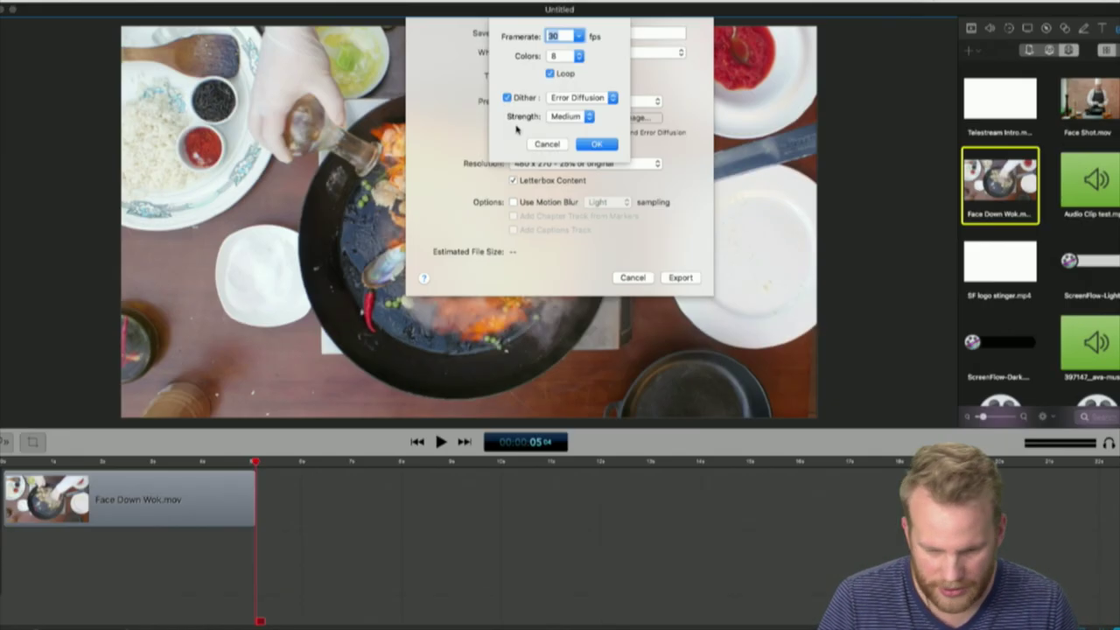
pyautogui.click(590, 143)
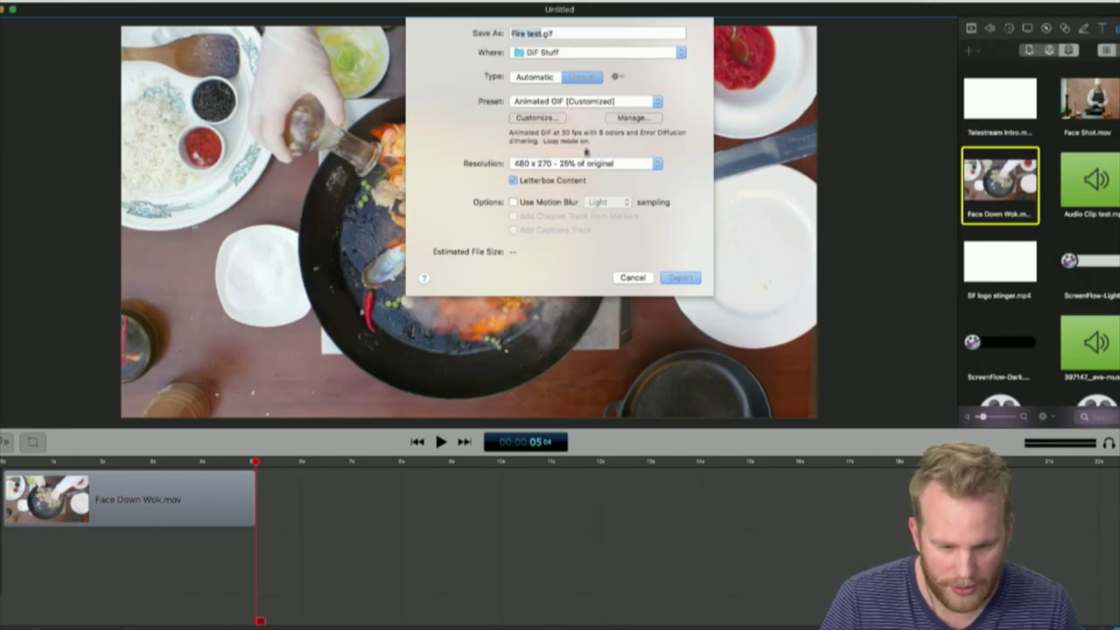
pyautogui.click(584, 162)
pyautogui.click(584, 207)
pyautogui.click(661, 281)
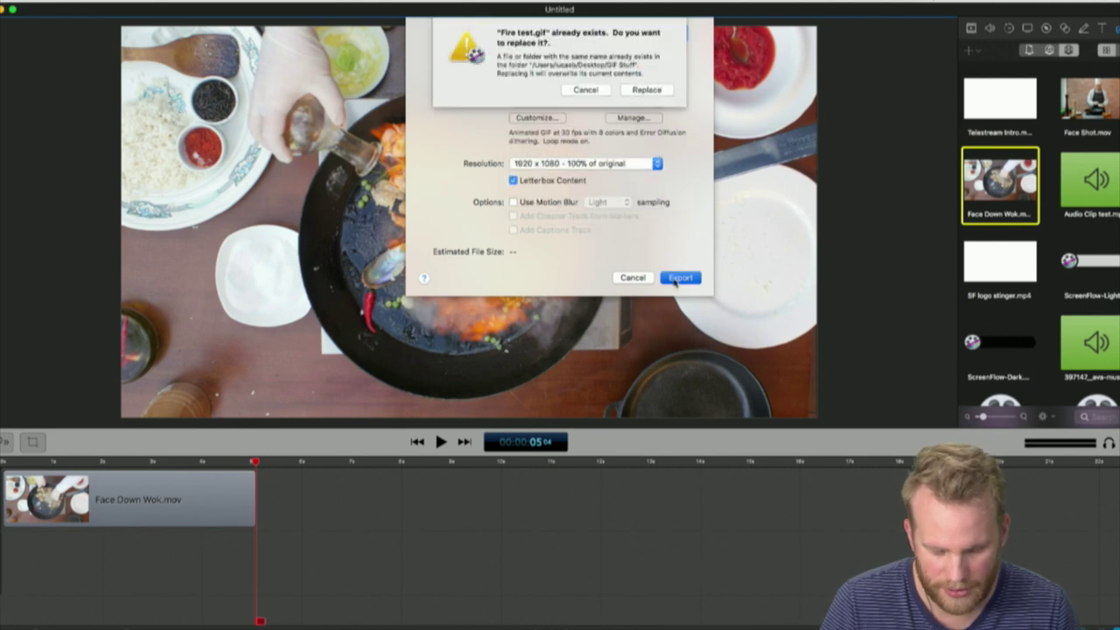
pyautogui.click(663, 91)
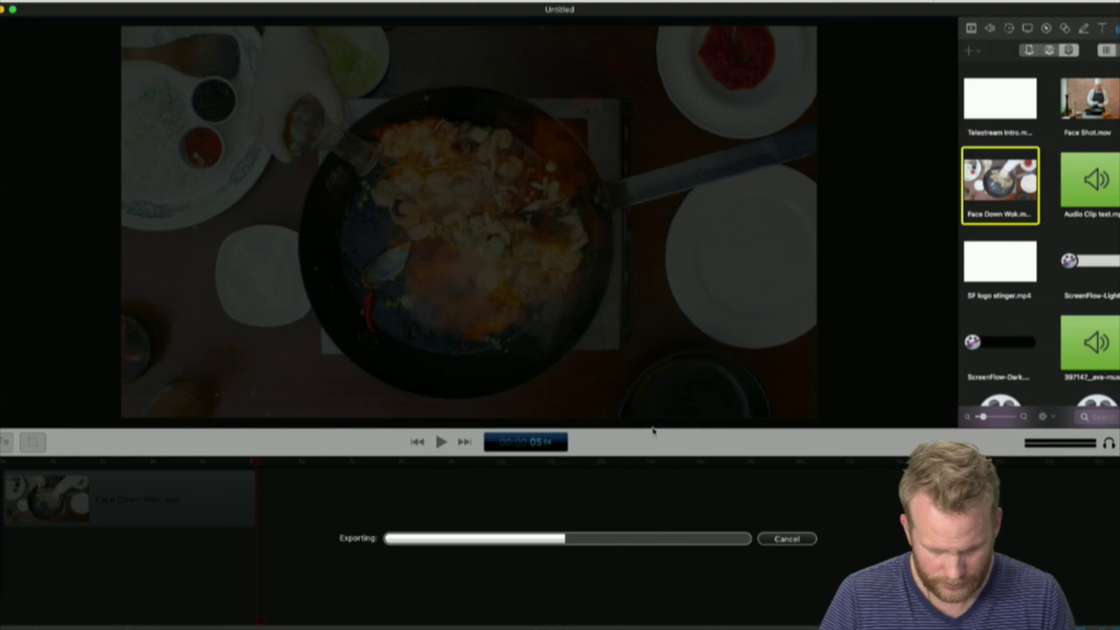
pyautogui.hotkey('ctrl', 'Up')
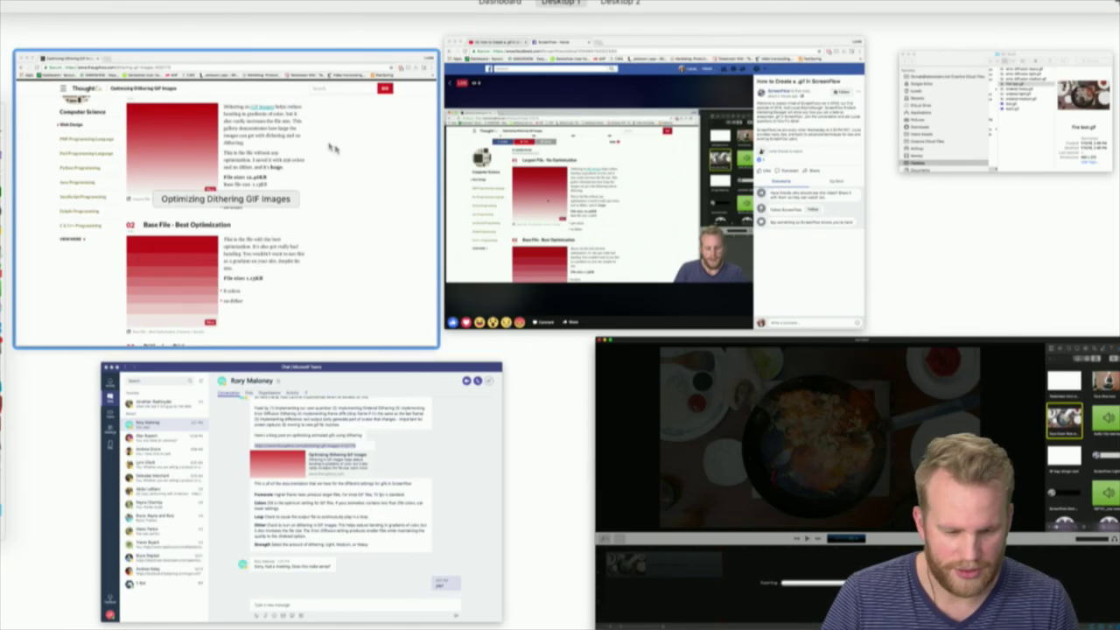
pyautogui.click(328, 146)
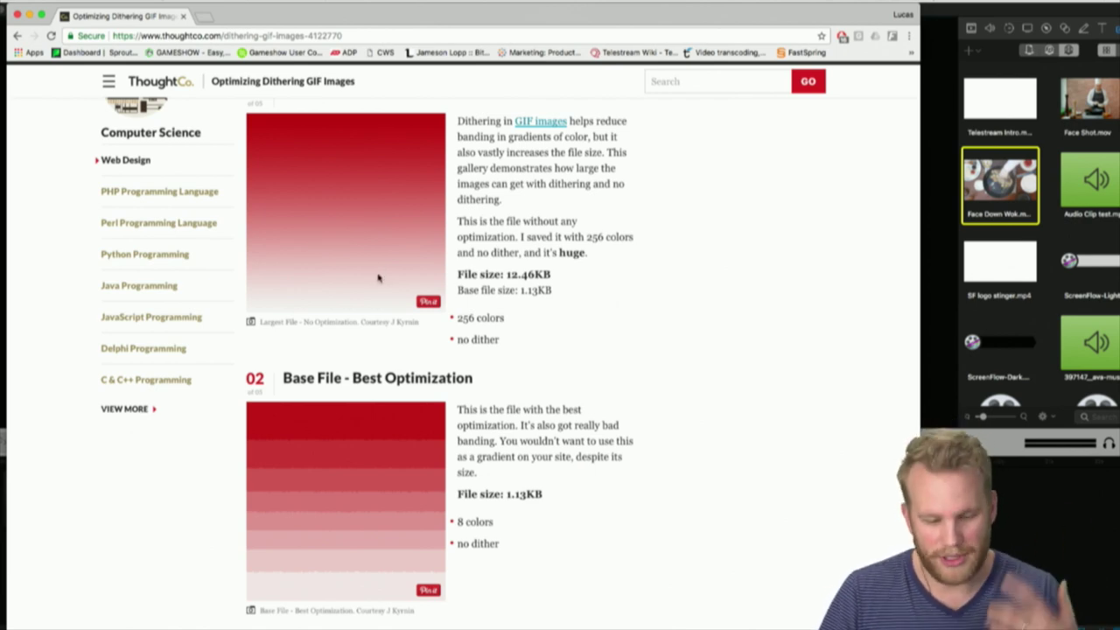
pyautogui.scroll(-1, 390, 361)
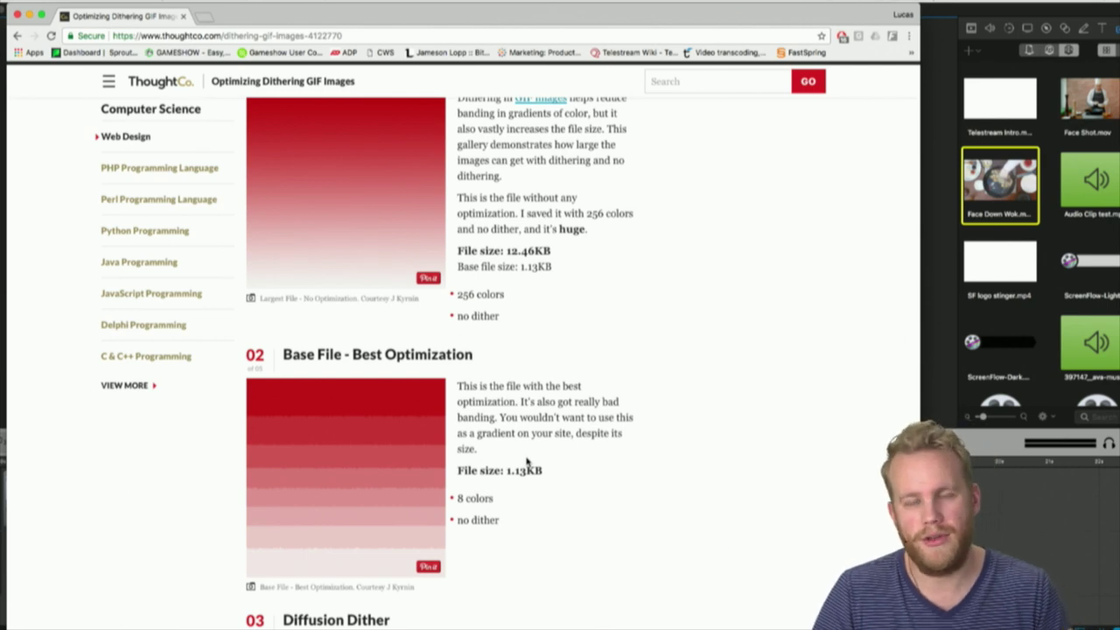
# Drag the re-exported Fire test.gif from the GIF Stuff folder into a new Chrome tab.
pyautogui.hotkey('ctrl', 'Up')
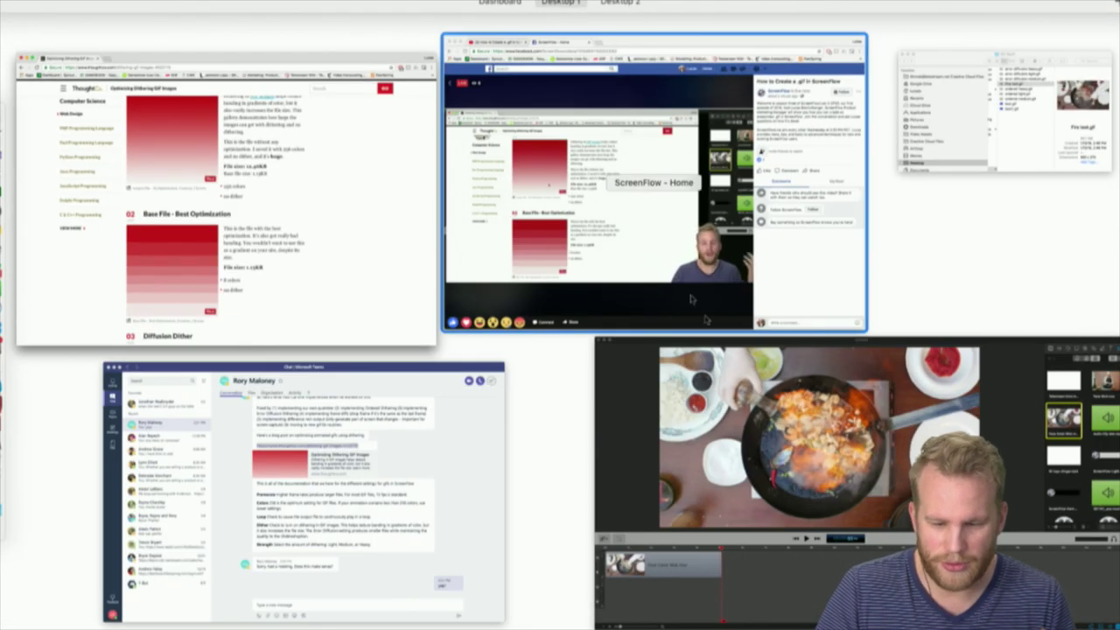
pyautogui.click(1006, 113)
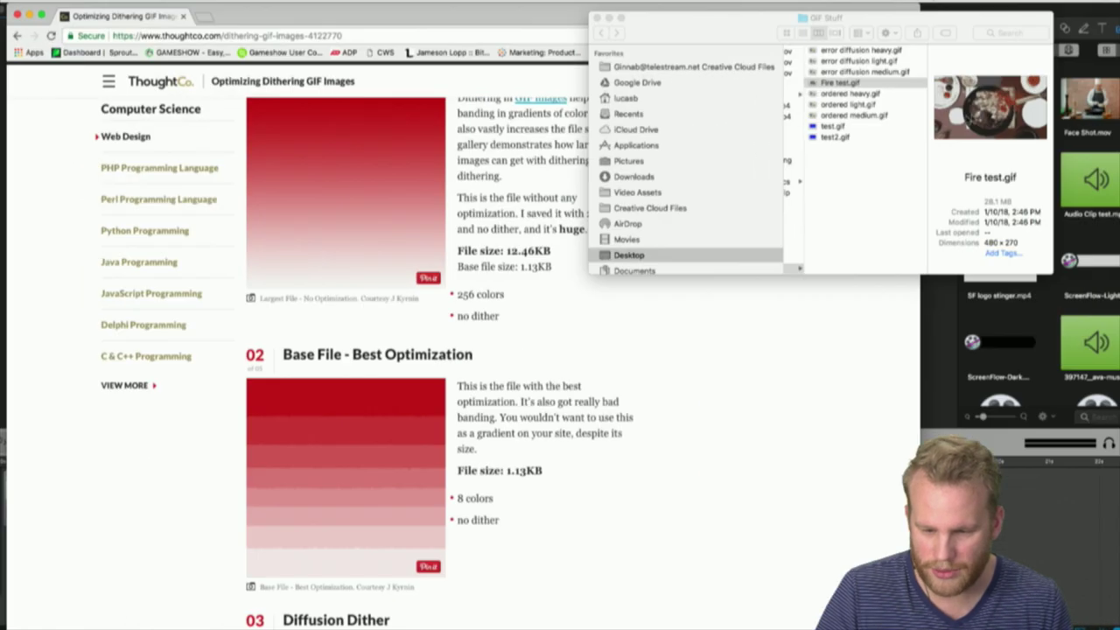
pyautogui.click(947, 72)
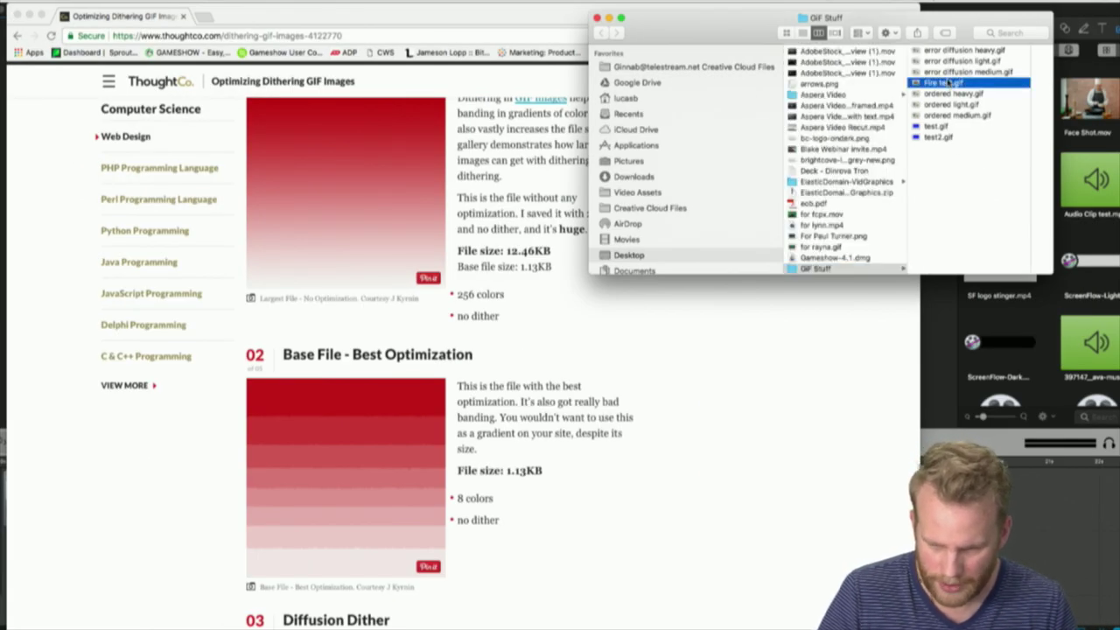
pyautogui.click(917, 131)
pyautogui.press('super+t')
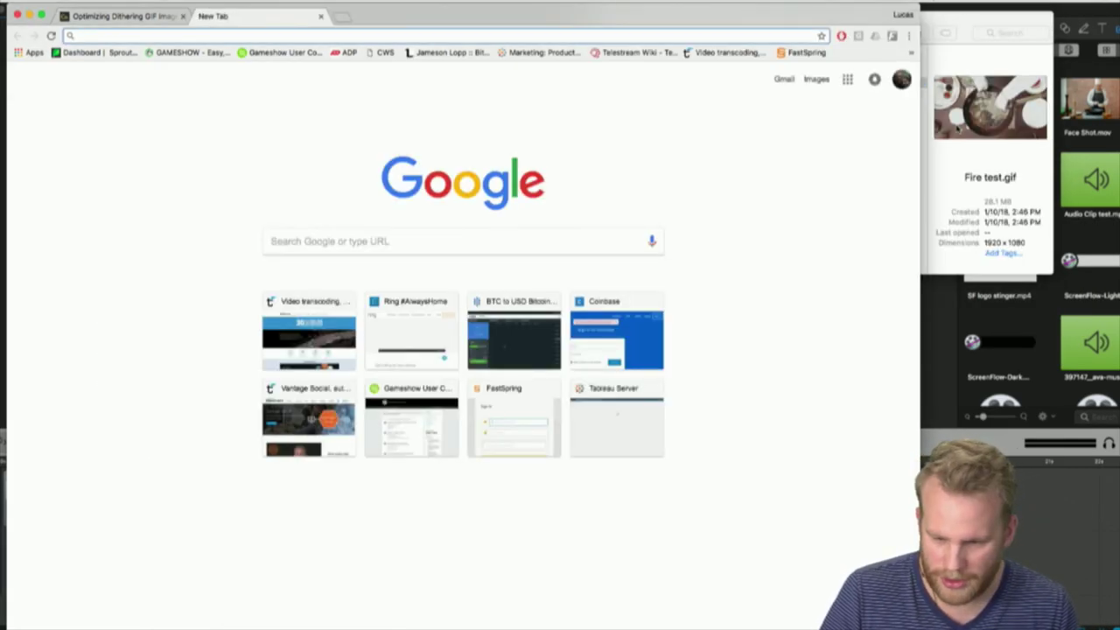
pyautogui.click(951, 179)
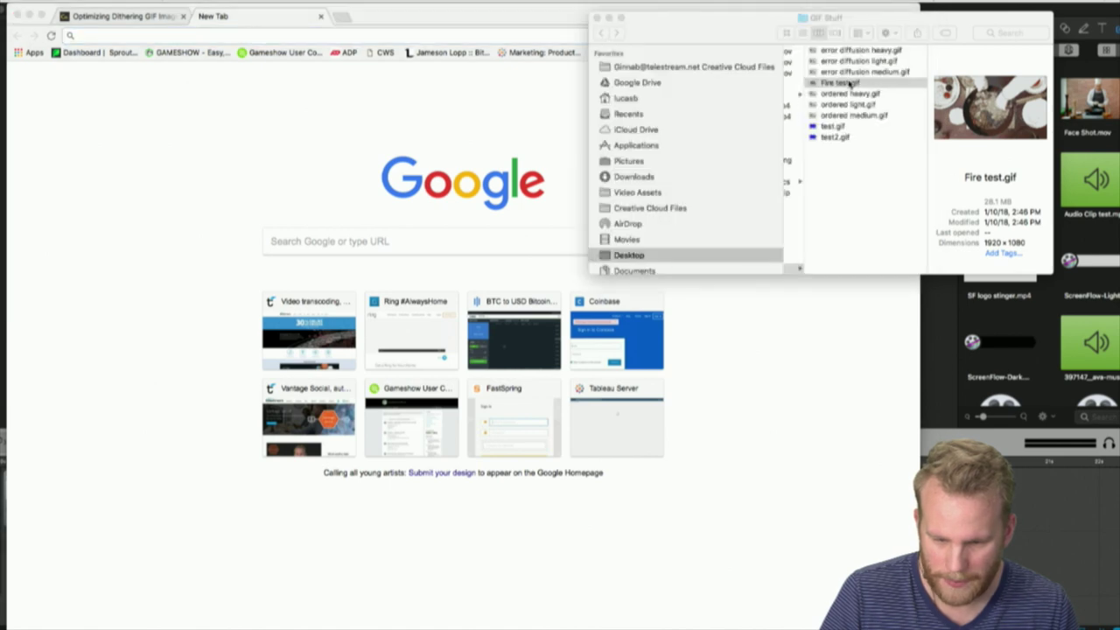
pyautogui.moveTo(849, 83); pyautogui.dragTo(476, 39)
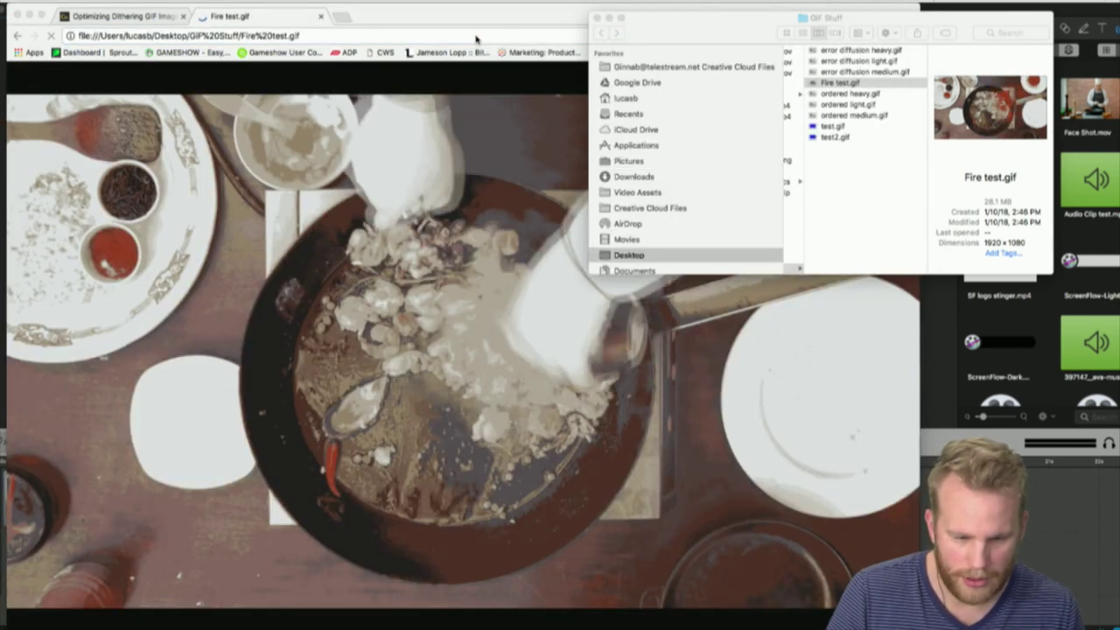
# Watch the 1920 x 1080 dithered Fire test.gif, then return to the Optimizing Dithering GIF Images tab.
pyautogui.click(730, 483)
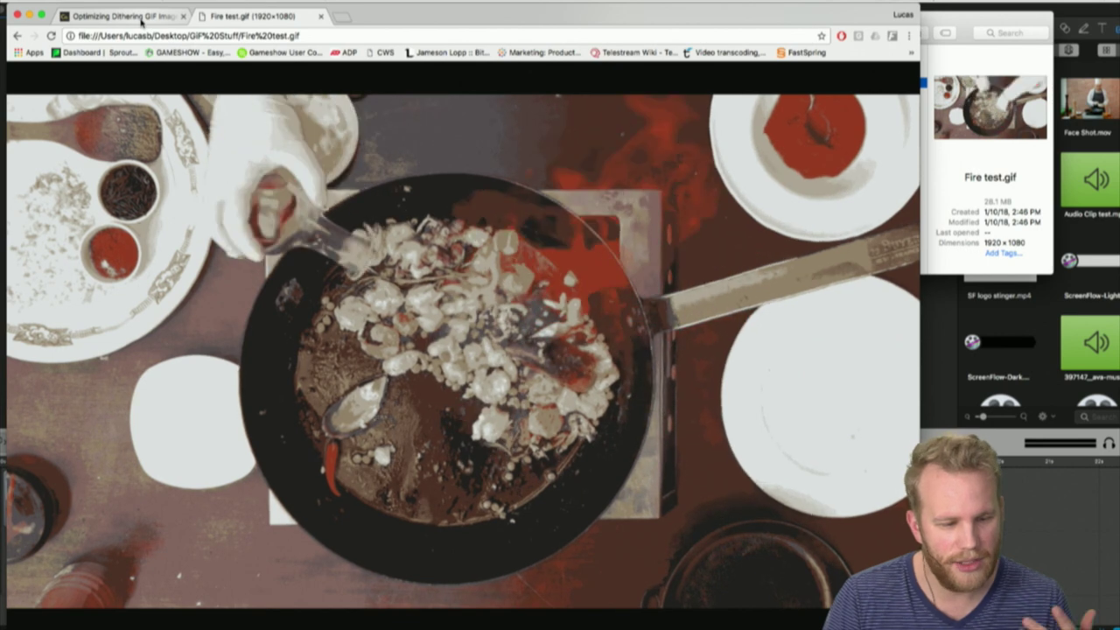
pyautogui.click(122, 17)
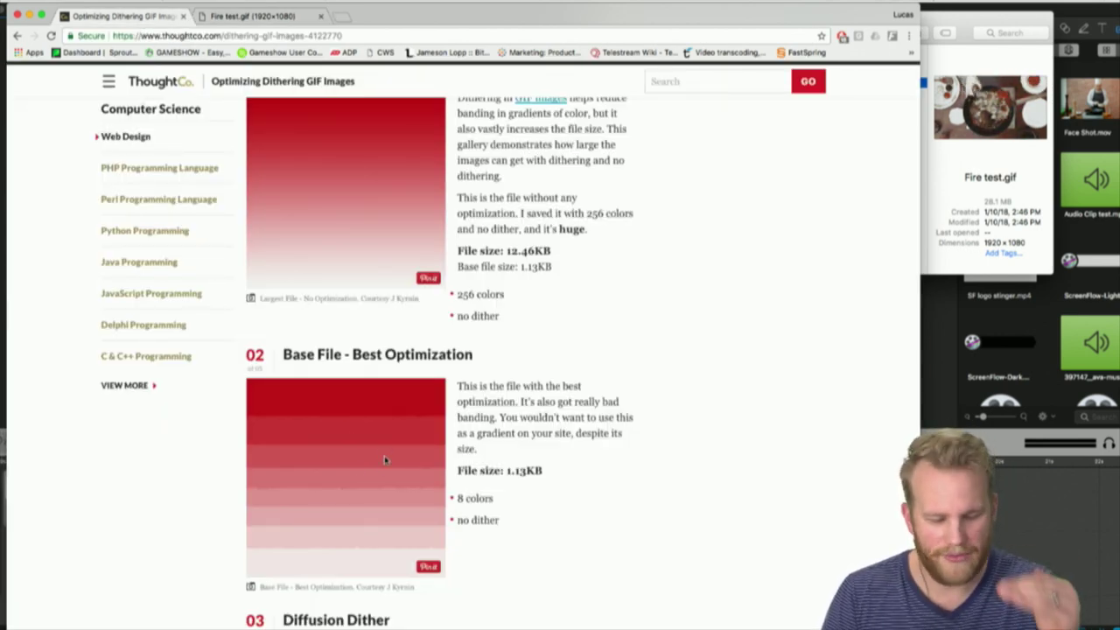
# Scroll to the article's Diffusion and Pattern Dither examples, then open a new Google tab.
pyautogui.scroll(-10, 385, 459)
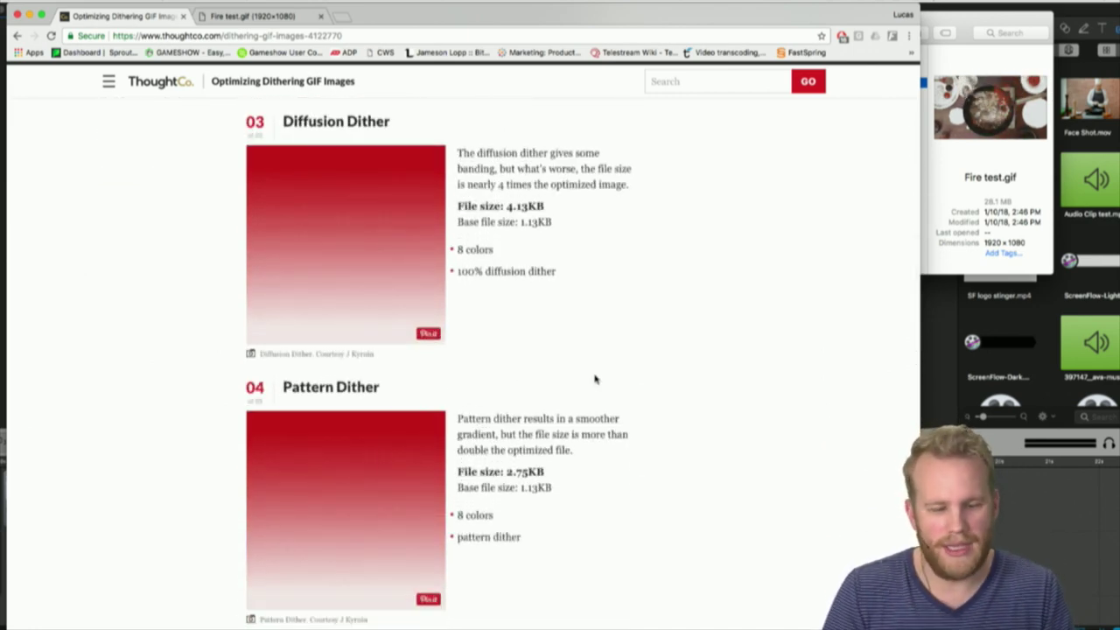
pyautogui.click(339, 17)
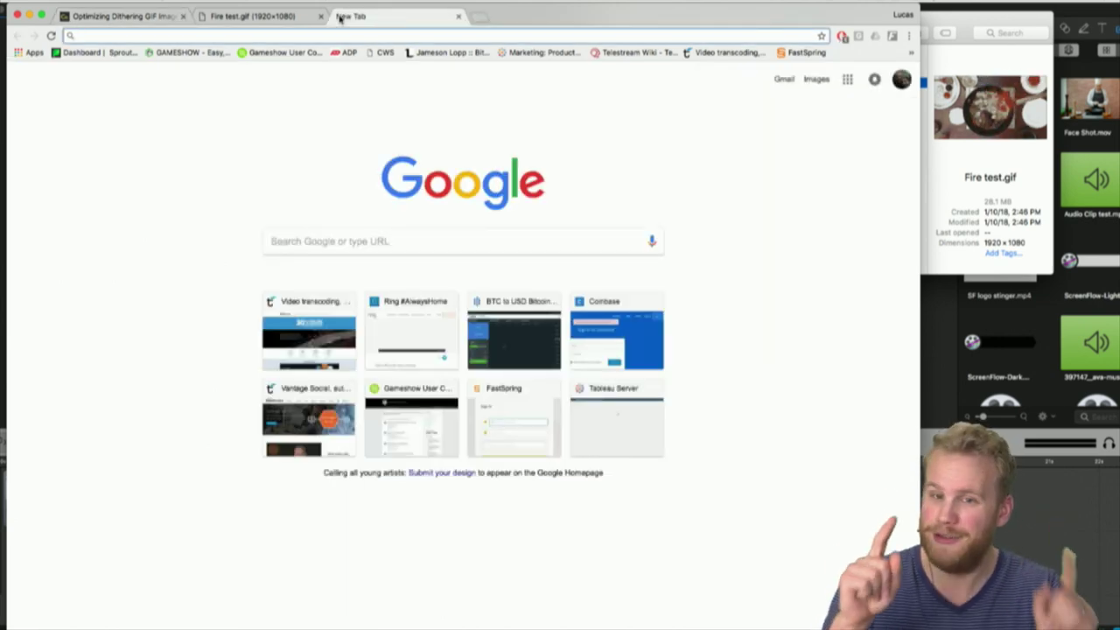
# Search Google Images for 'dither gif' and enlarge the dithering comparison thumbnail.
pyautogui.write('dither gif')
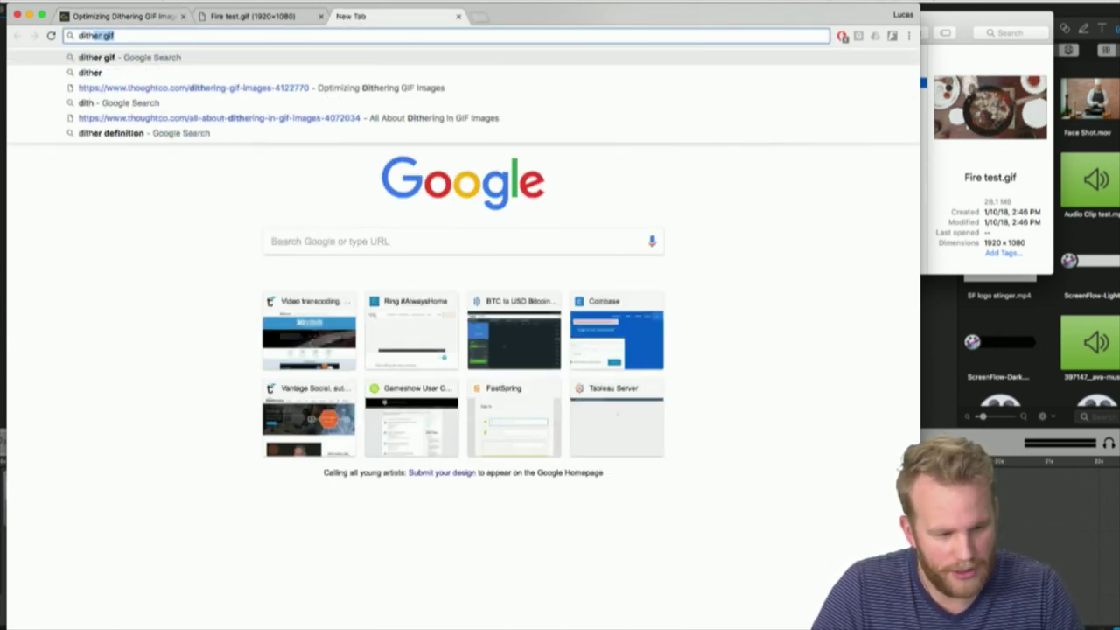
pyautogui.press('Return')
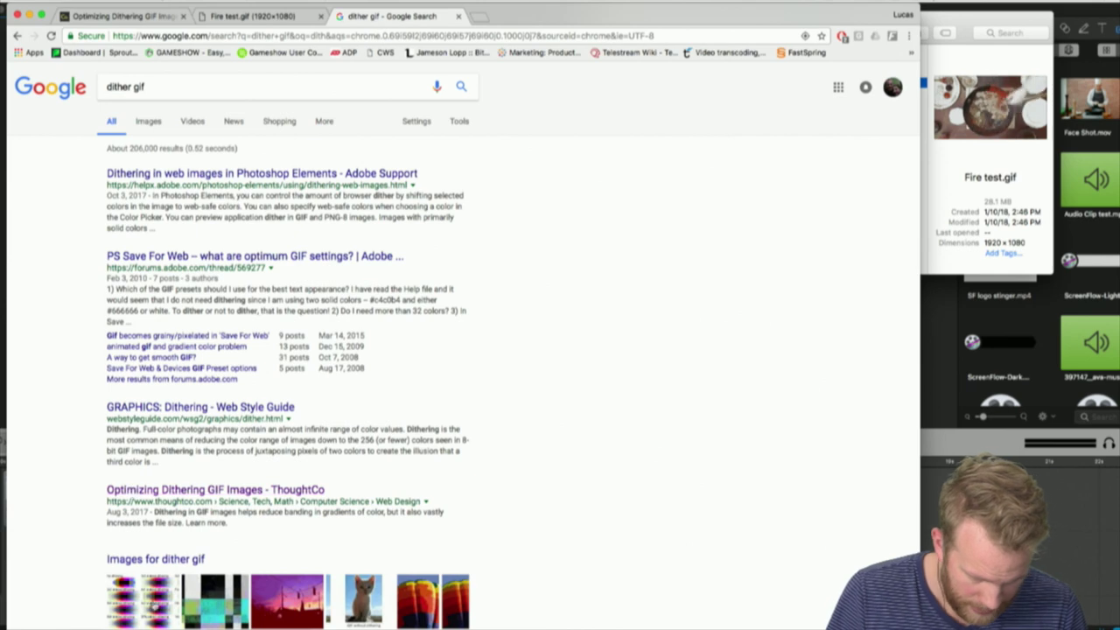
pyautogui.click(151, 602)
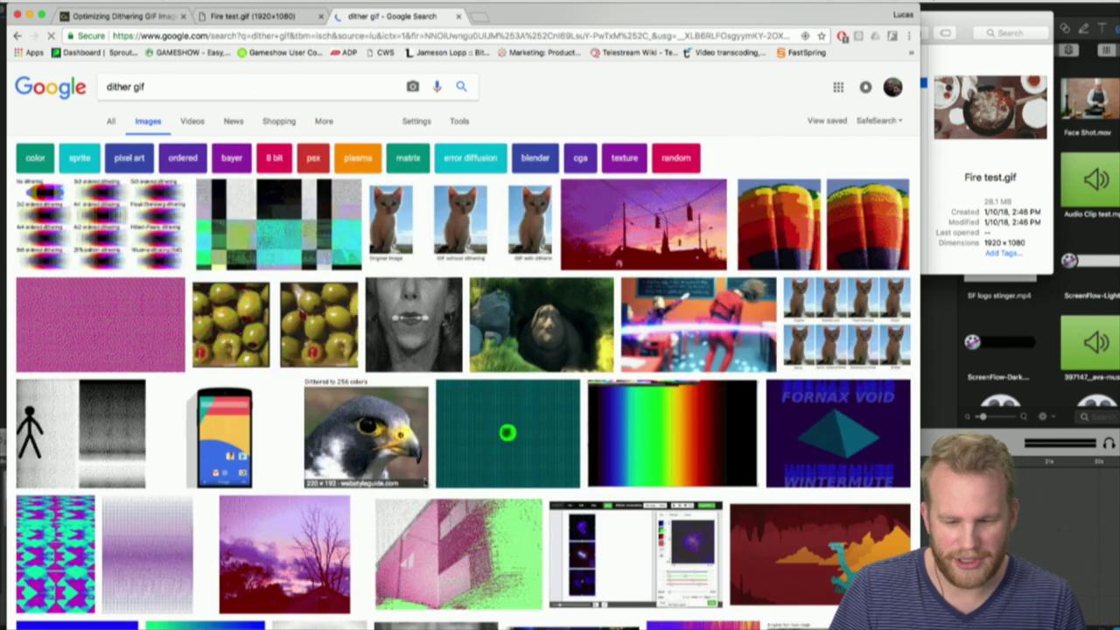
pyautogui.scroll(-2, 425, 484)
pyautogui.click(101, 140)
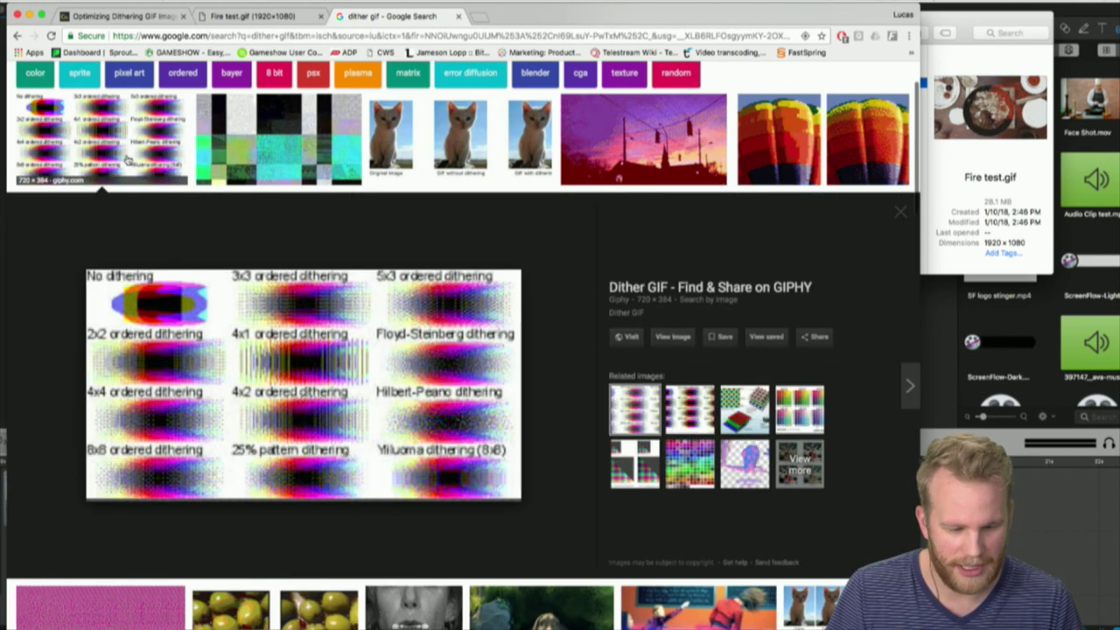
# Check the GIF's GIPHY and source pages, close them, and open the full-size comparison GIF.
pyautogui.click(405, 354)
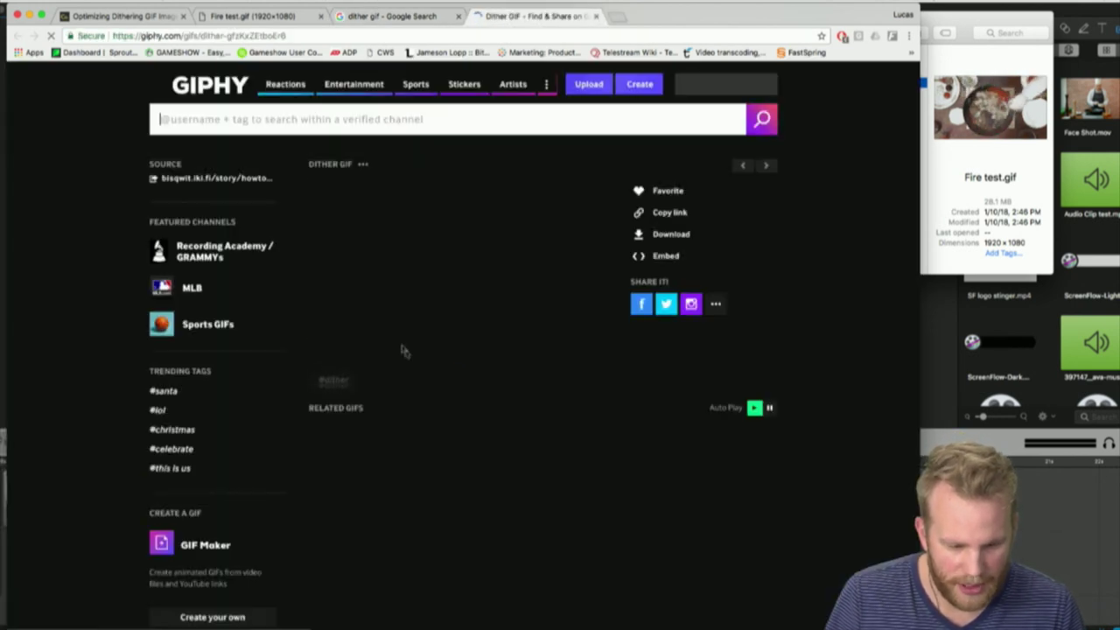
pyautogui.click(500, 260)
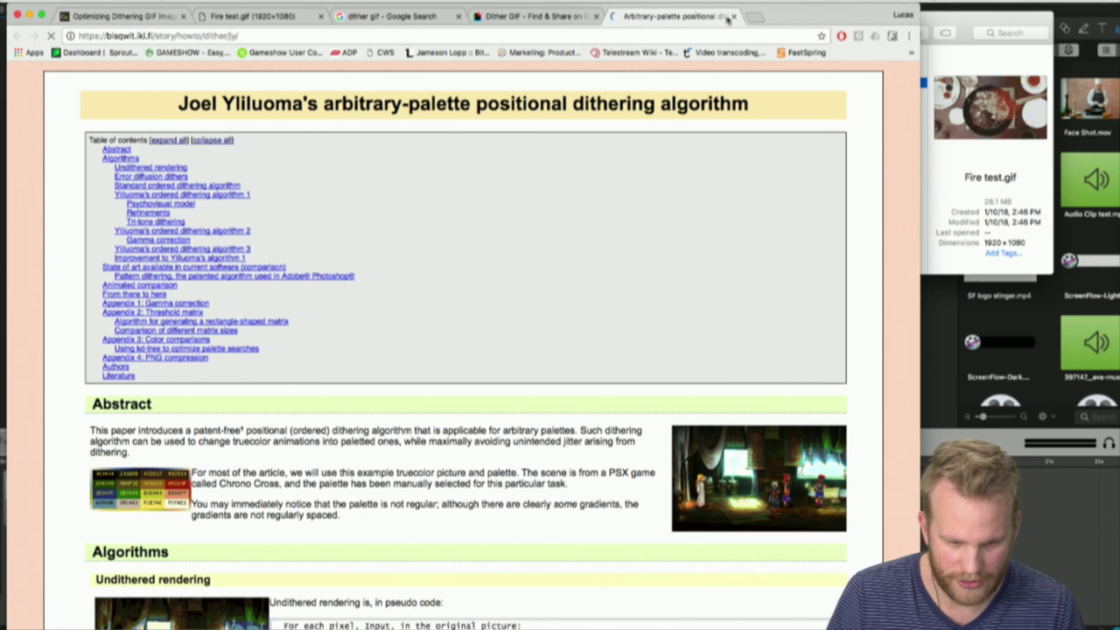
pyautogui.click(734, 17)
pyautogui.click(596, 16)
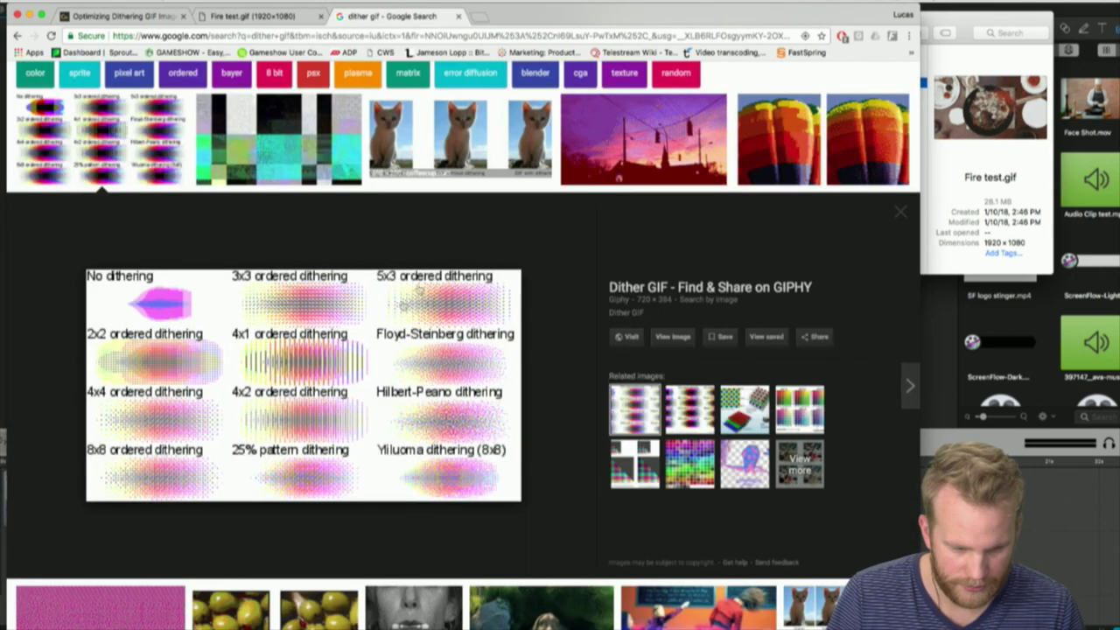
pyautogui.click(673, 335)
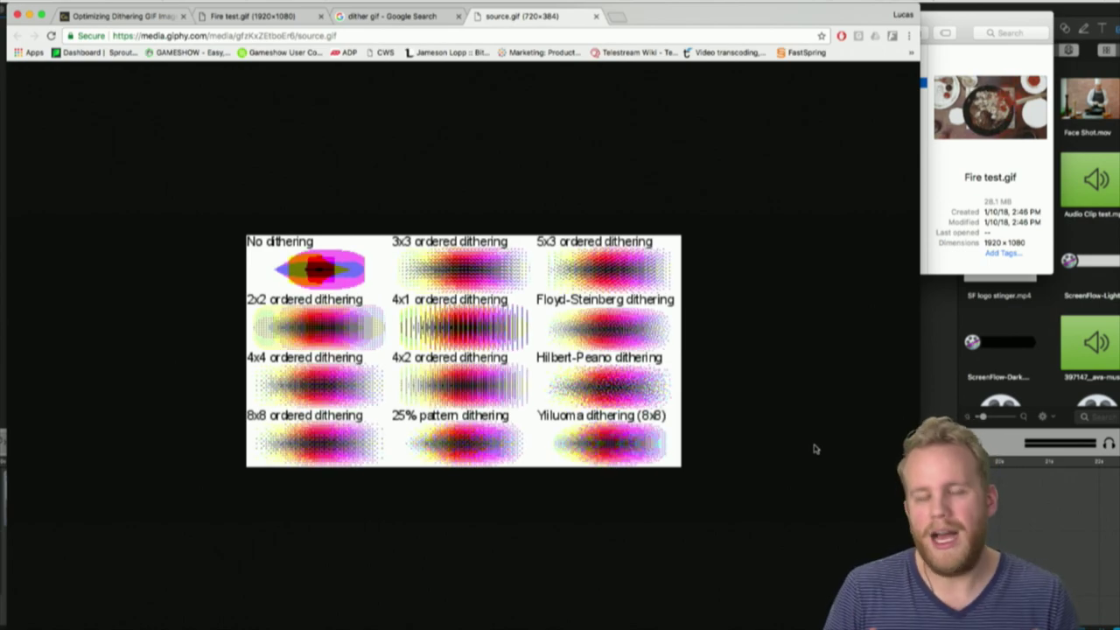
# Zoom the Giphy dither comparison GIF to 175% to compare the dithering dot patterns.
pyautogui.press('super+equal')
pyautogui.press('super+equal')
pyautogui.press('super+equal')
pyautogui.press('super+equal')
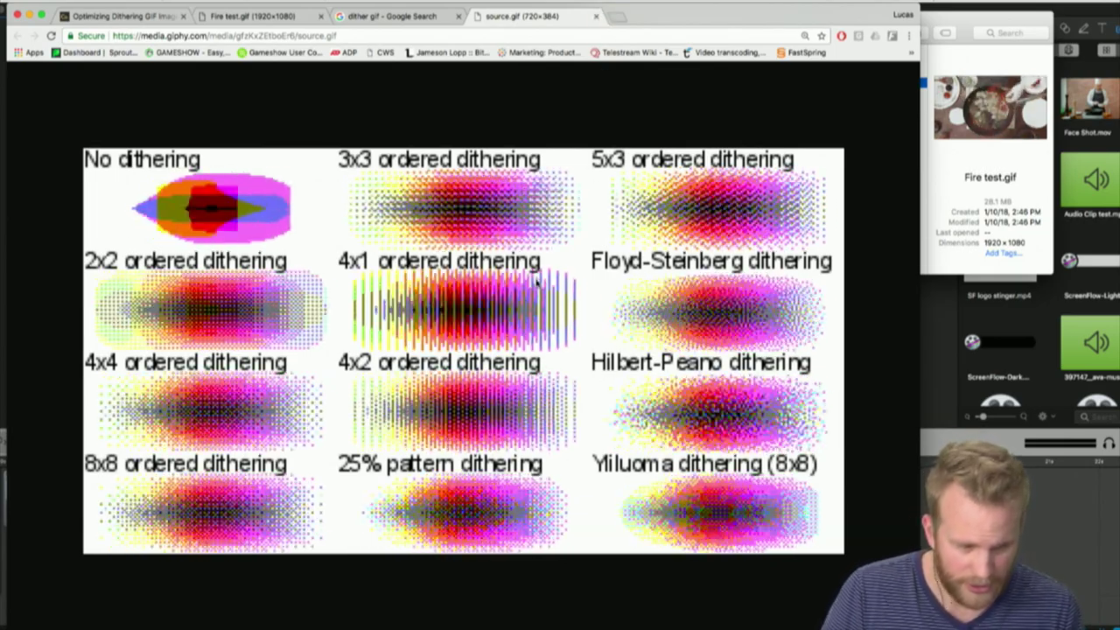
pyautogui.hotkey('ctrl', 'Up')
# Open the custom GIF export options for the wok clip in ScreenFlow.
pyautogui.click(623, 442)
pyautogui.click(81, 3)
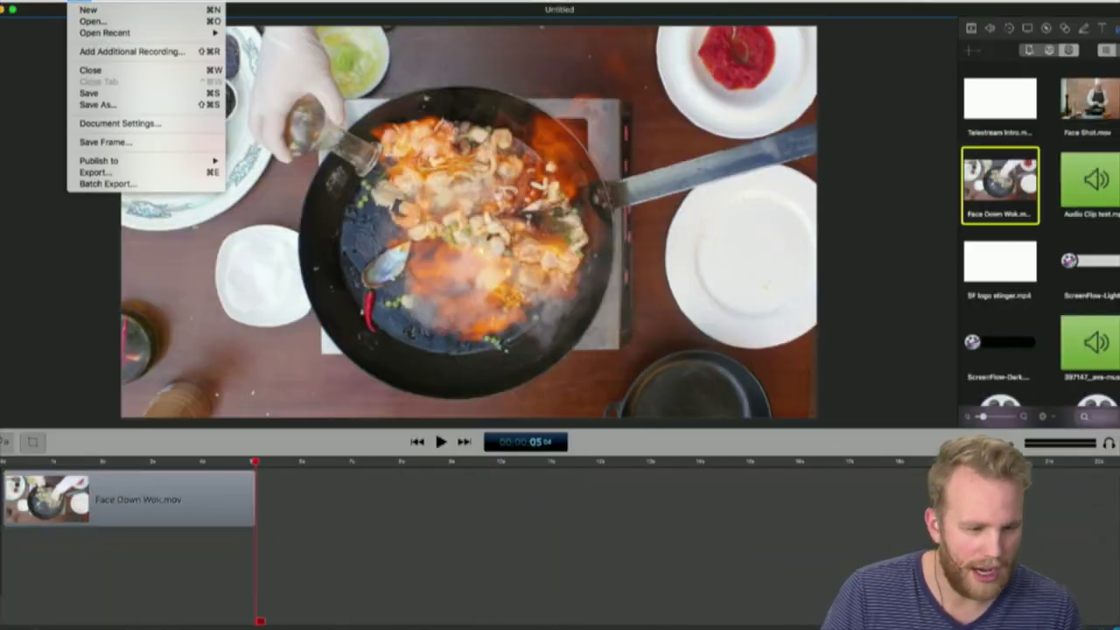
pyautogui.click(97, 173)
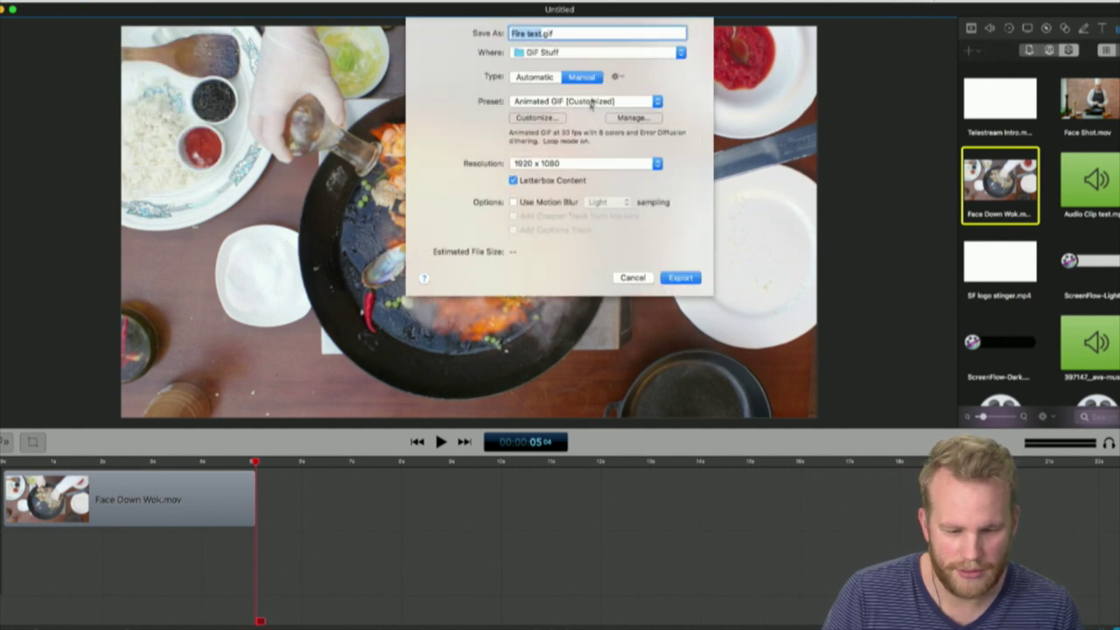
pyautogui.click(534, 117)
# Try Ordered dithering at Medium strength.
pyautogui.click(573, 98)
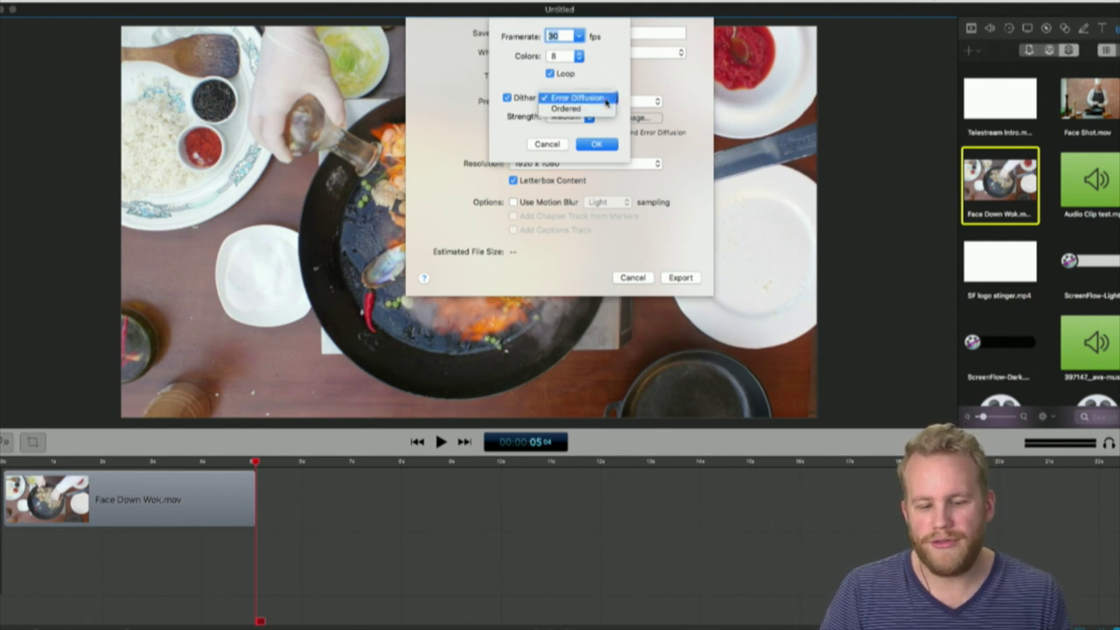
pyautogui.click(600, 108)
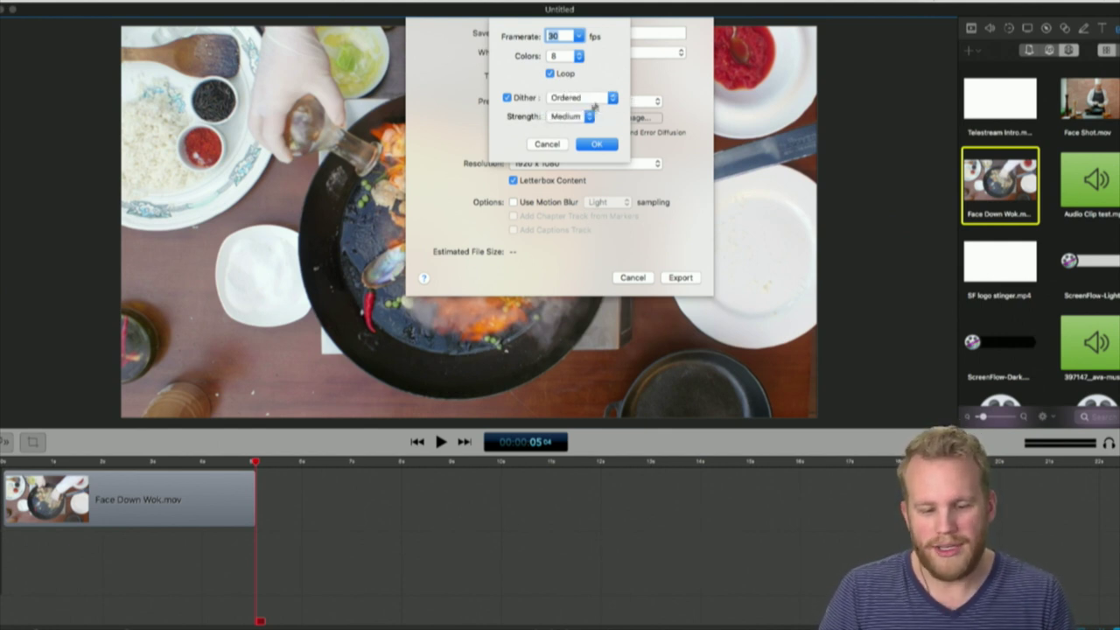
pyautogui.click(587, 117)
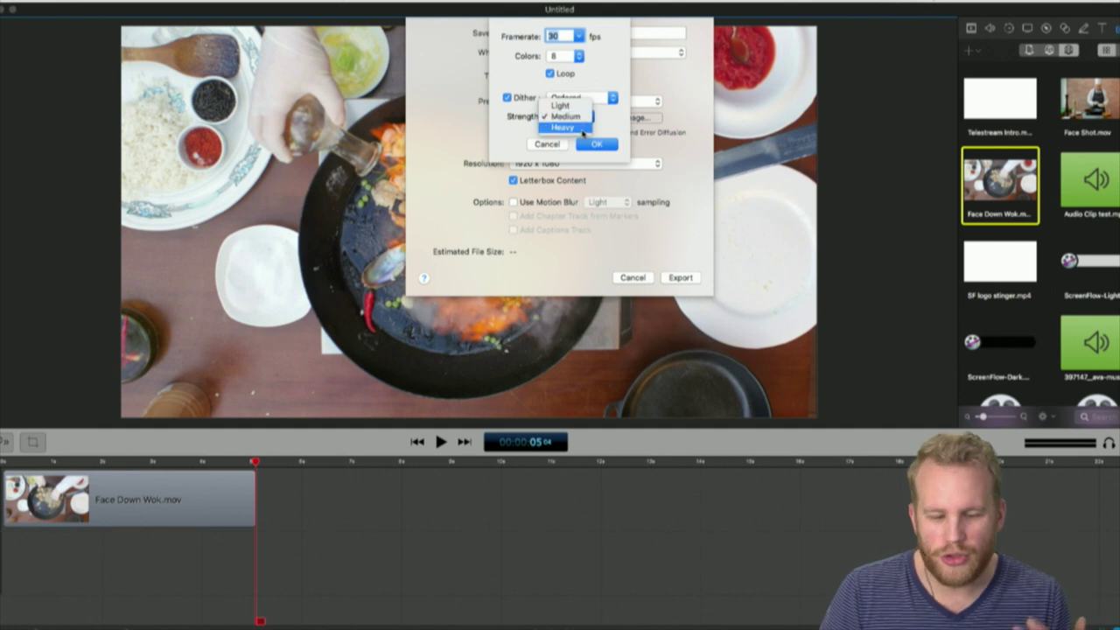
pyautogui.click(610, 129)
pyautogui.click(611, 100)
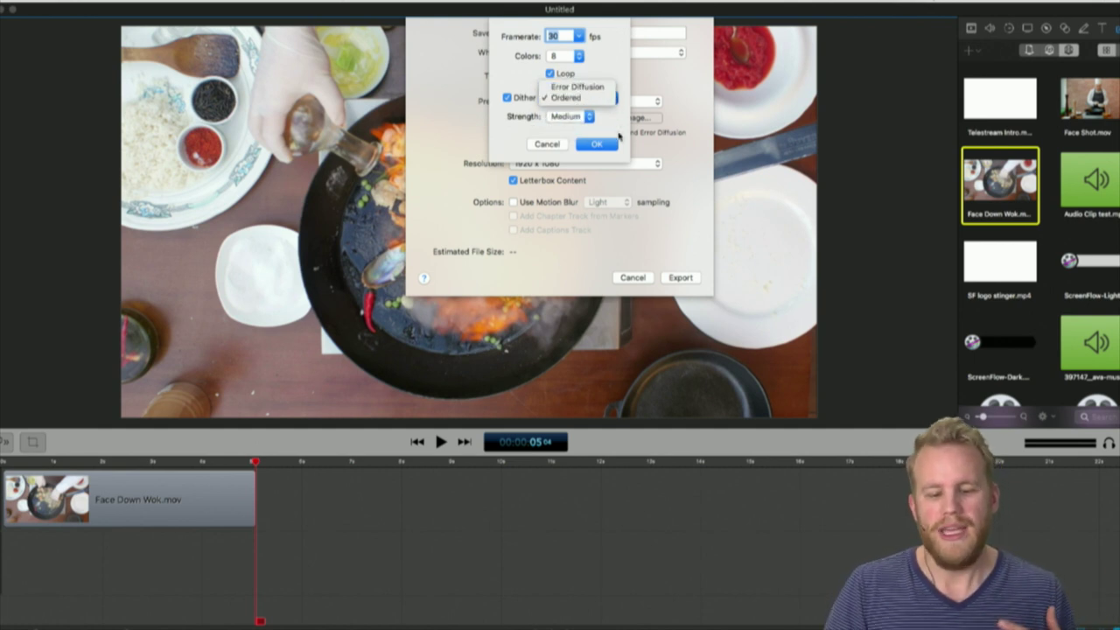
pyautogui.click(619, 136)
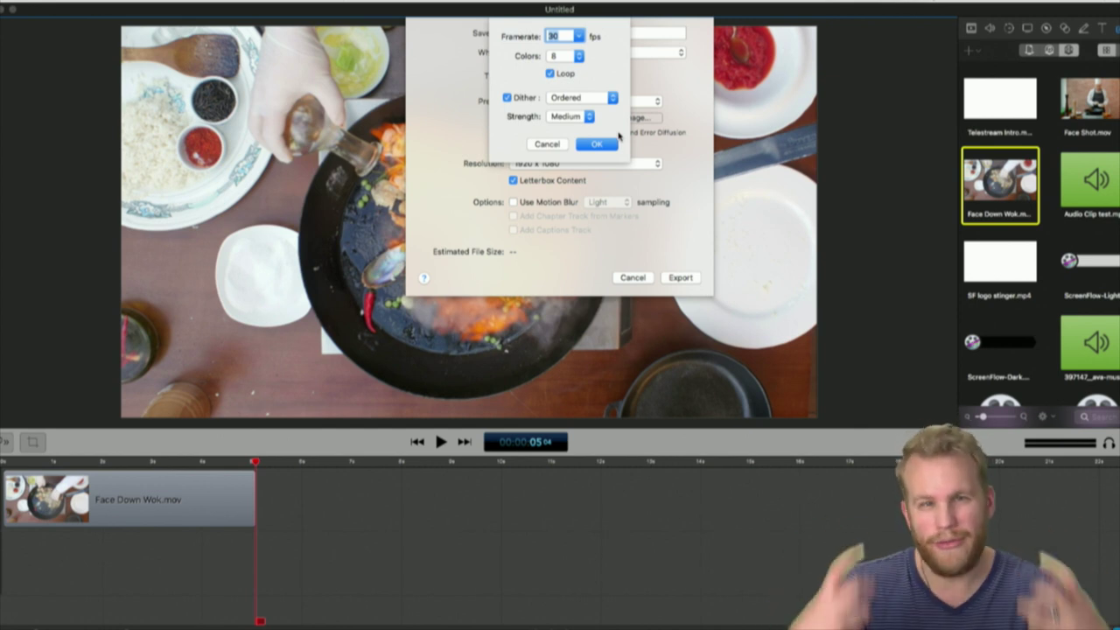
# Switch dithering back to Error Diffusion at Medium, then cancel the custom options.
pyautogui.click(598, 100)
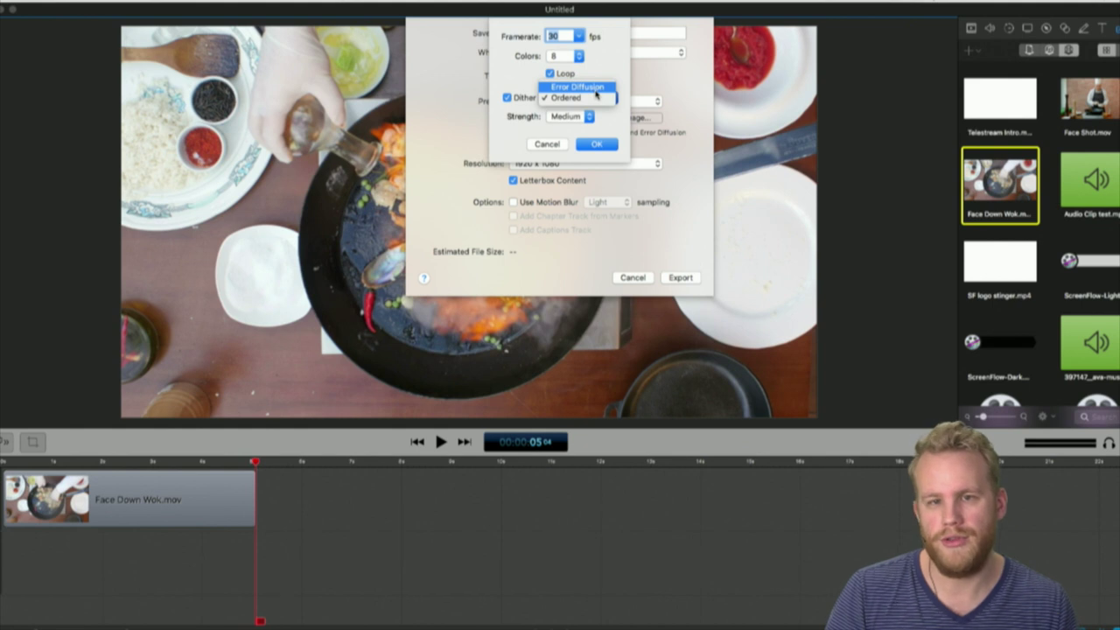
pyautogui.click(595, 89)
pyautogui.click(589, 118)
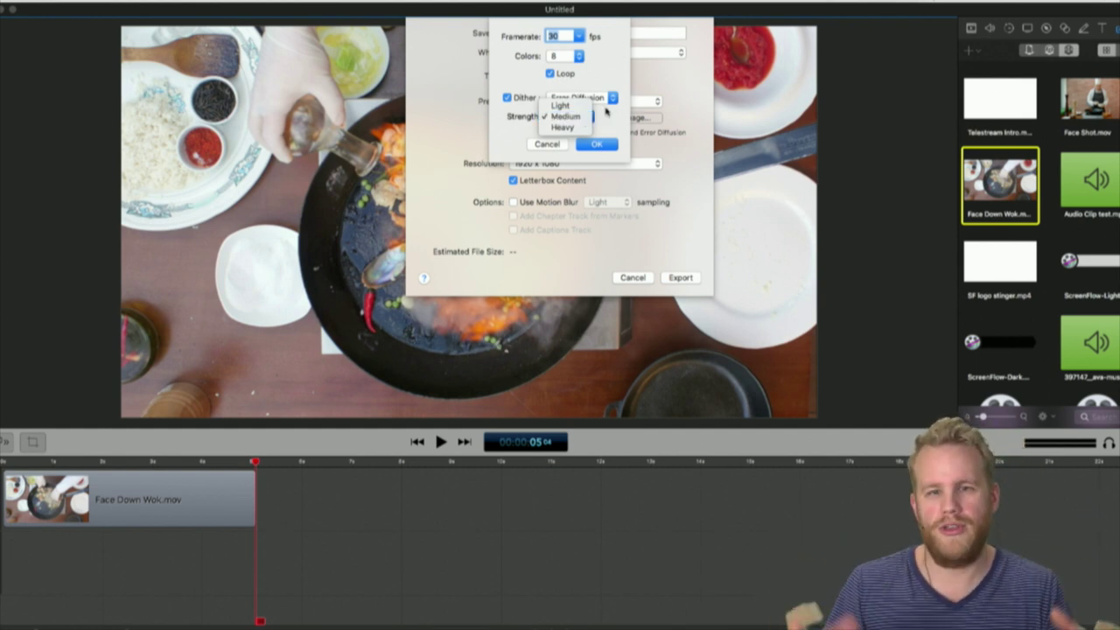
pyautogui.click(544, 116)
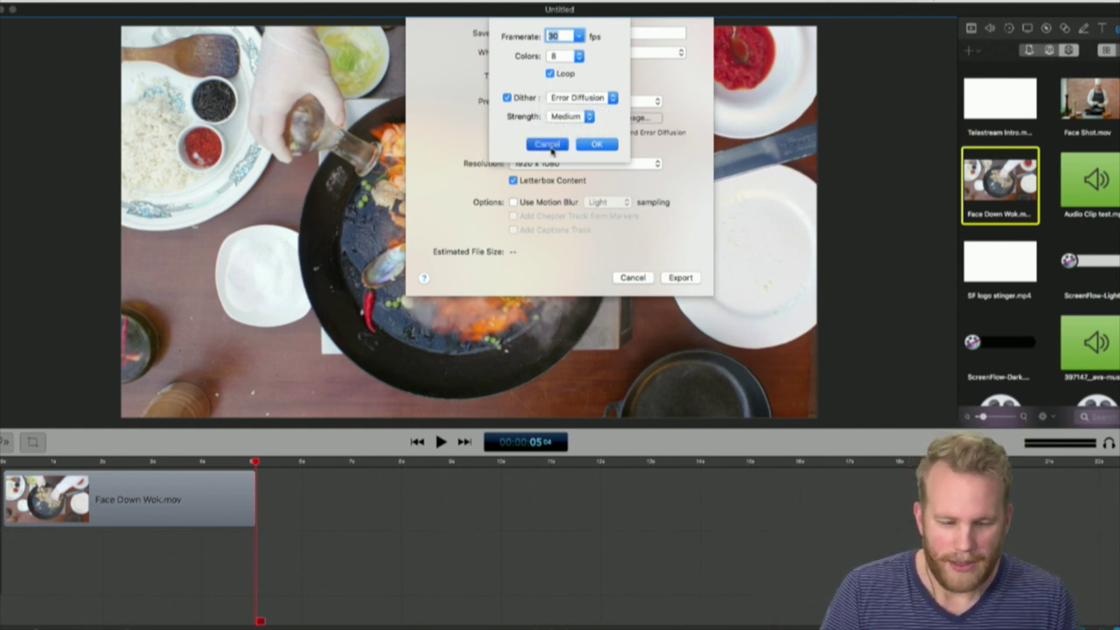
pyautogui.click(549, 144)
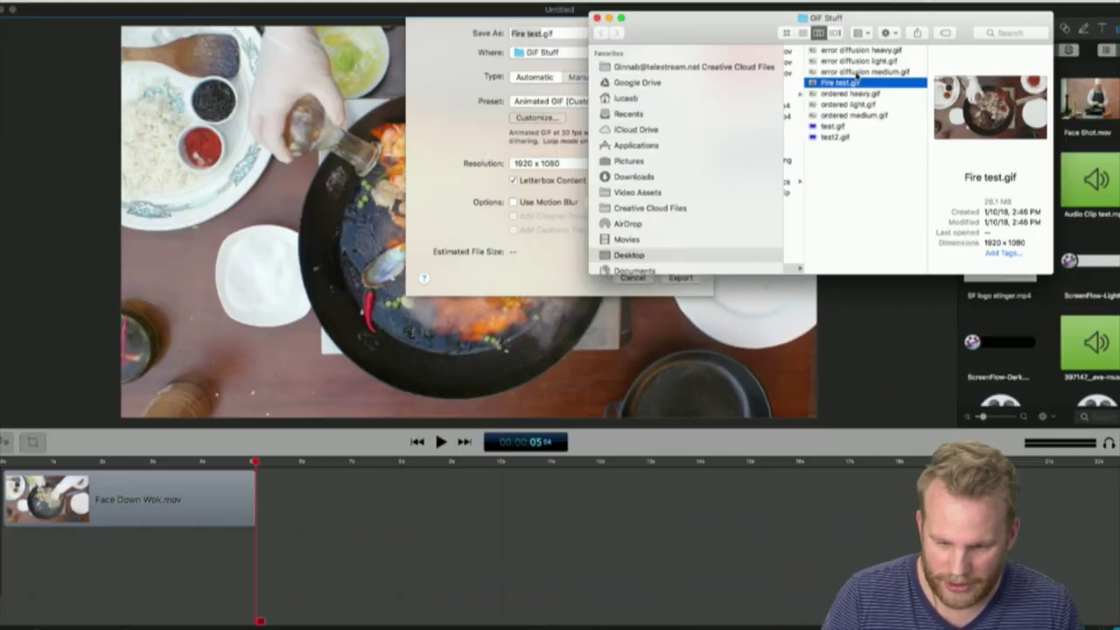
# Compare error diffusion heavy.gif (137.8 MB) with light.gif (120.8 MB), cancel the export, and show all windows.
pyautogui.click(862, 50)
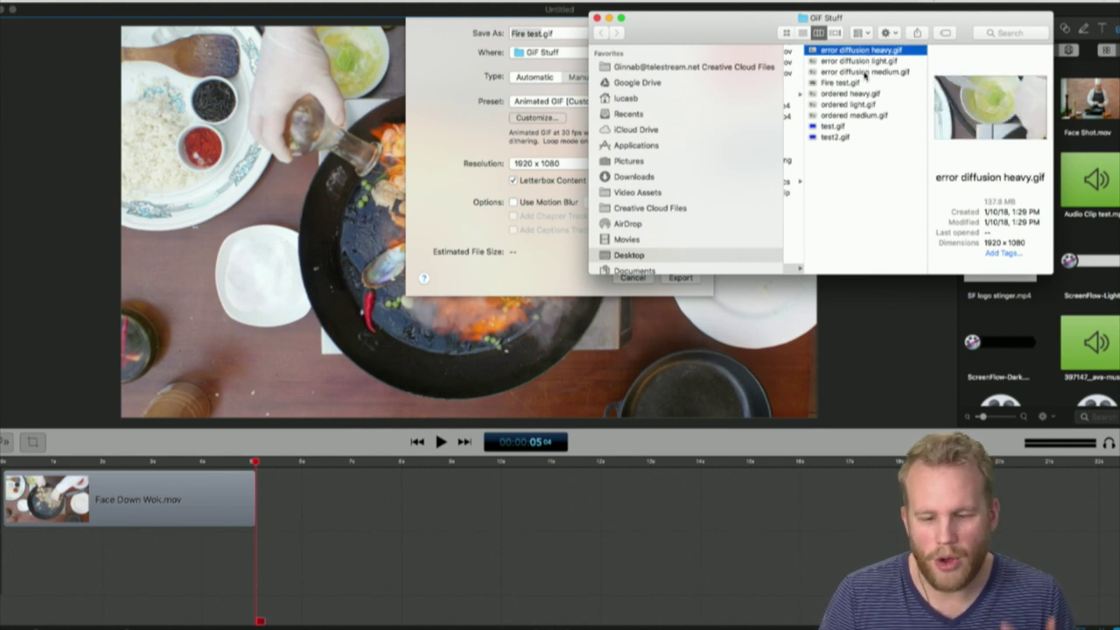
pyautogui.press('Down')
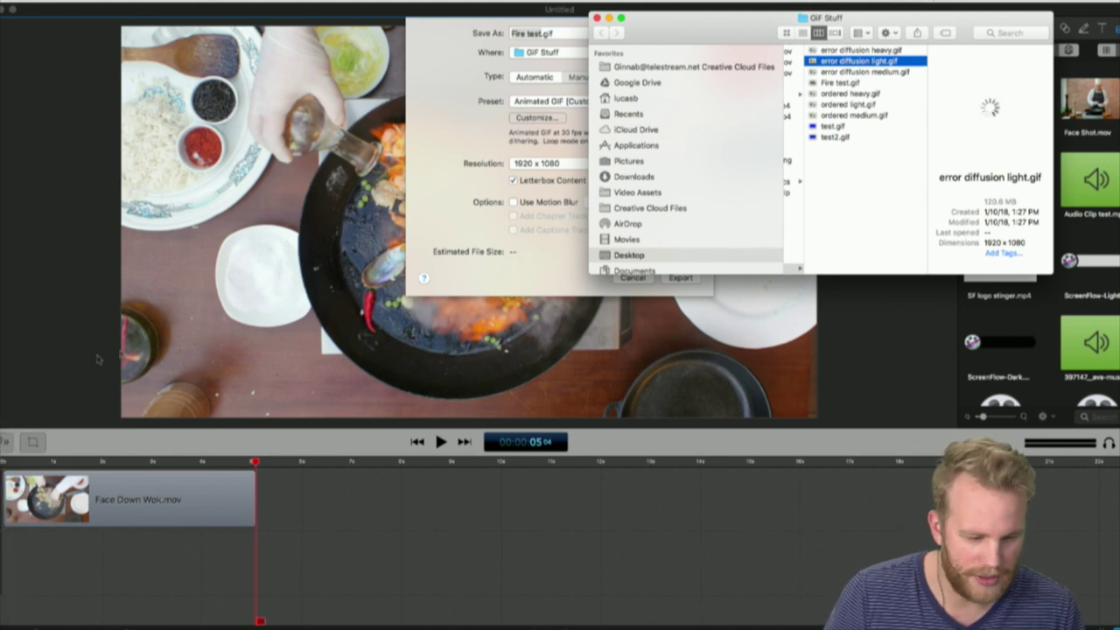
pyautogui.click(632, 278)
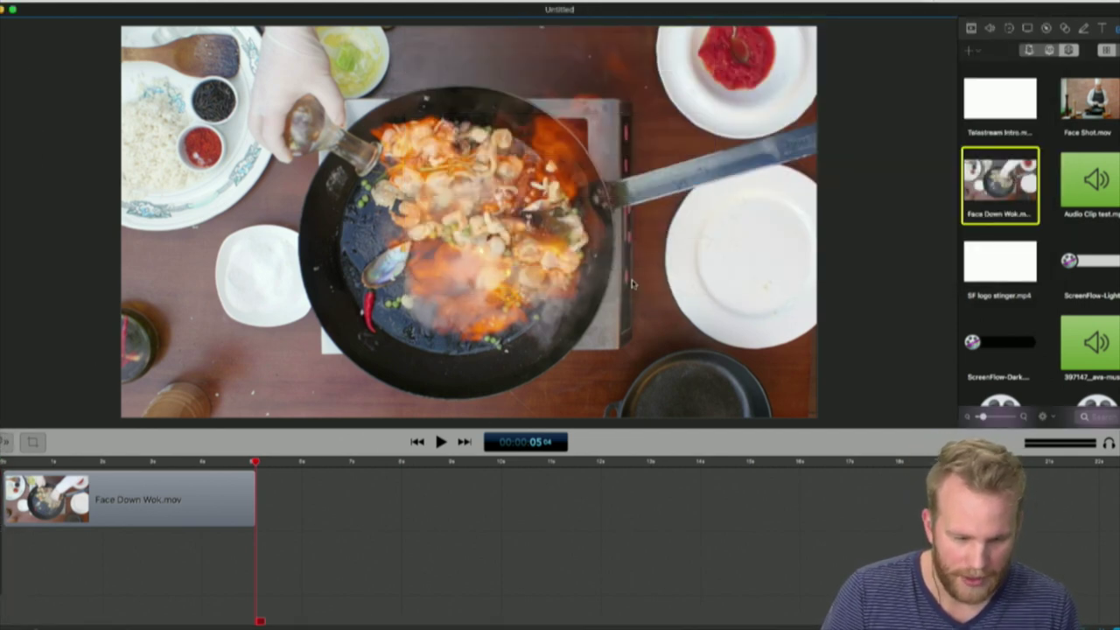
pyautogui.press('space')
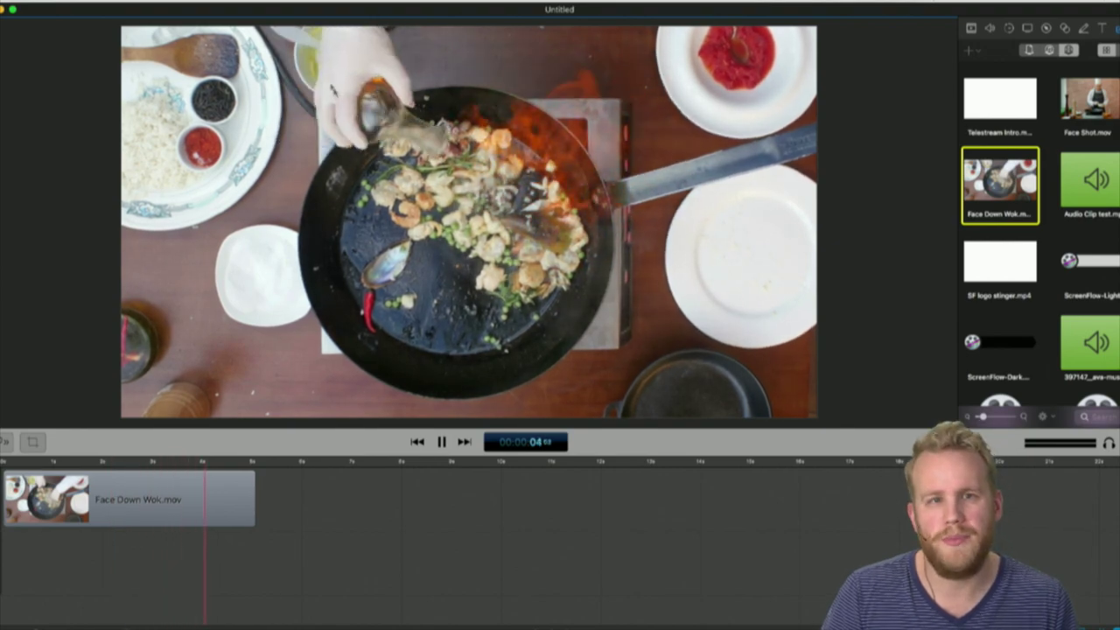
pyautogui.hotkey('ctrl', 'Up')
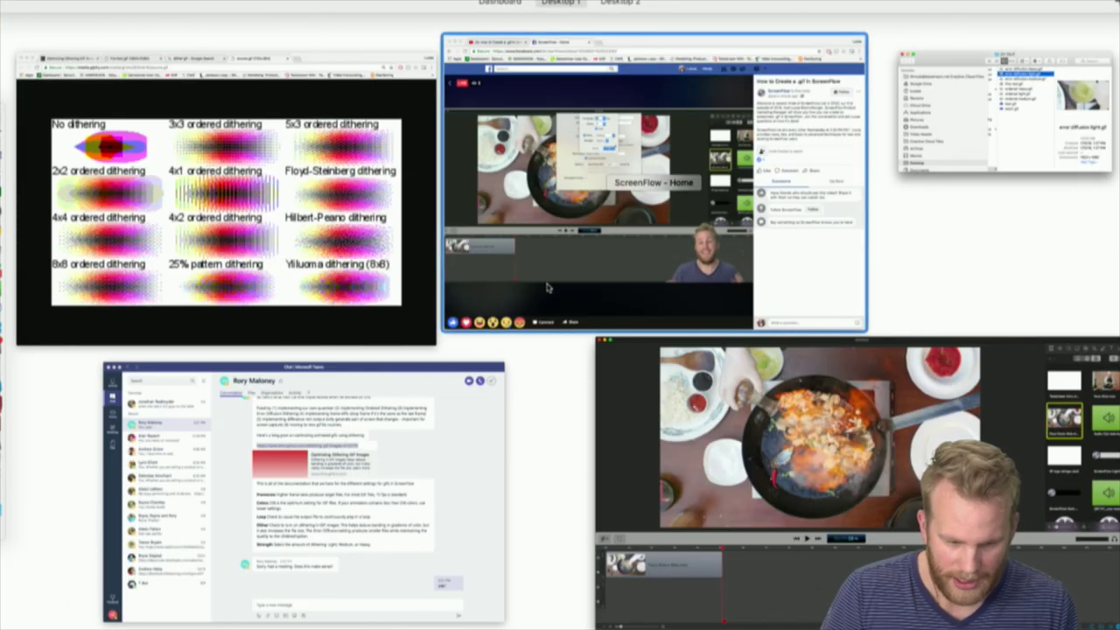
# Close the source.gif tab and open error diffusion light.gif in a new Chrome tab.
pyautogui.click(995, 145)
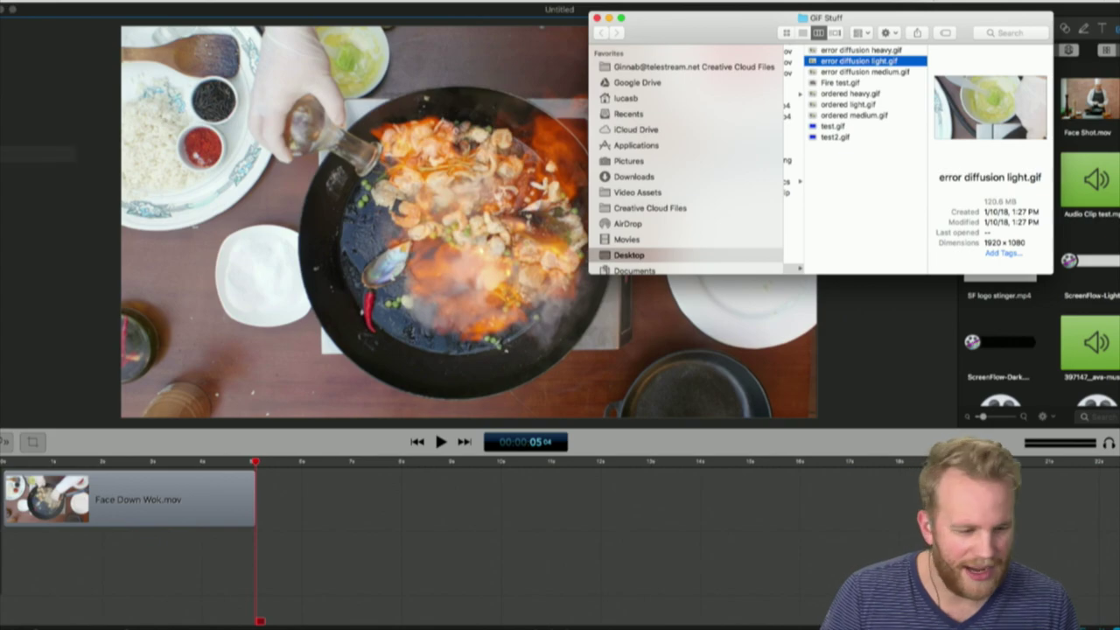
pyautogui.click(15, 237)
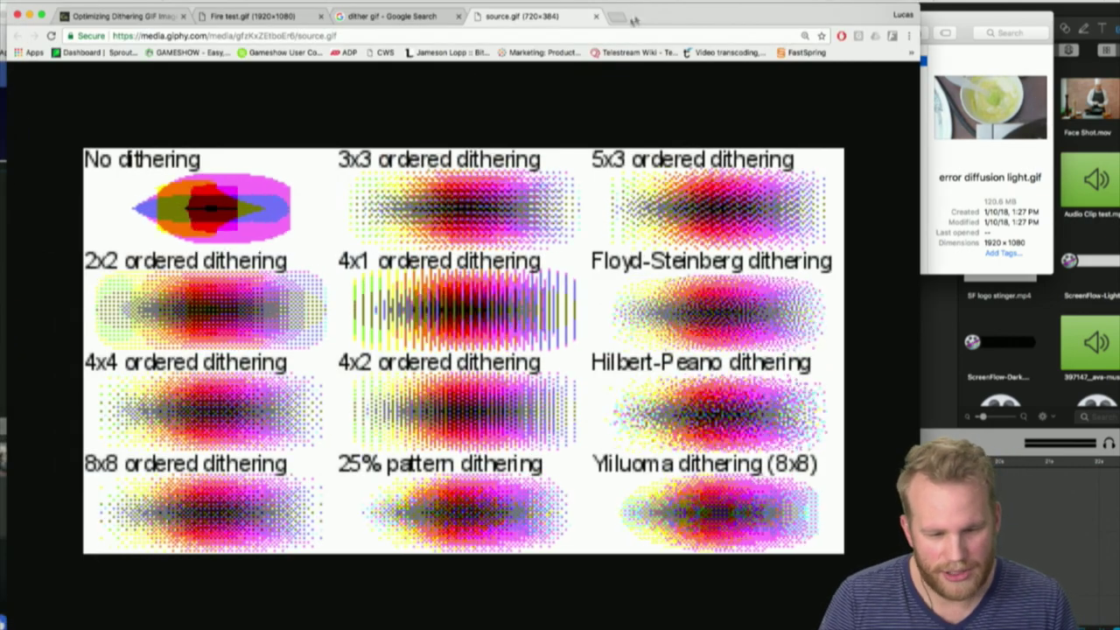
pyautogui.click(595, 15)
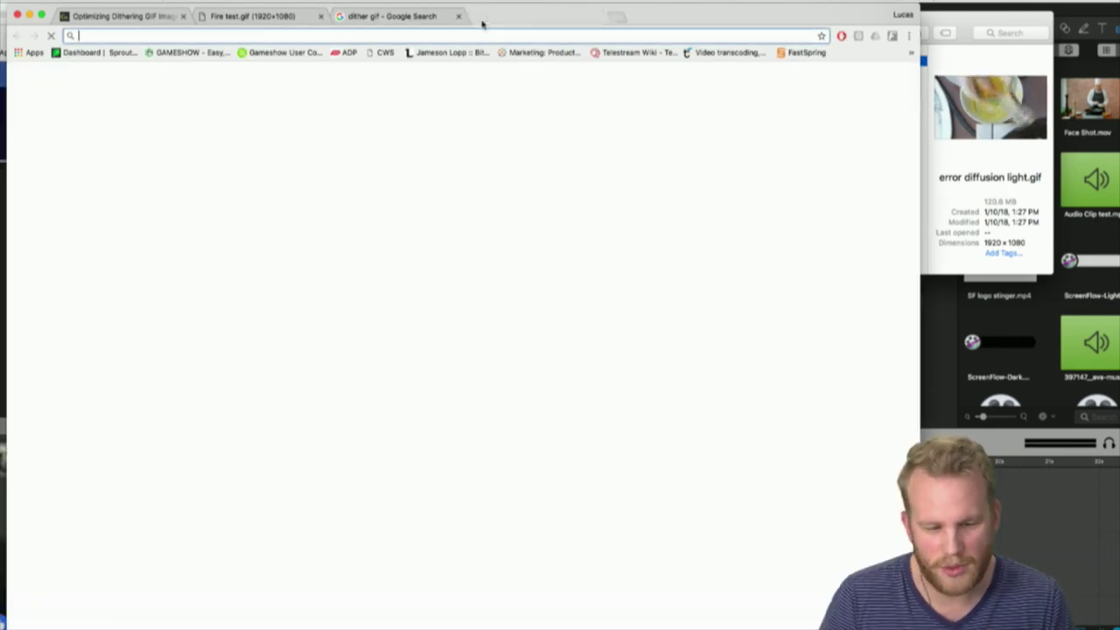
pyautogui.press('super+t')
pyautogui.click(1020, 158)
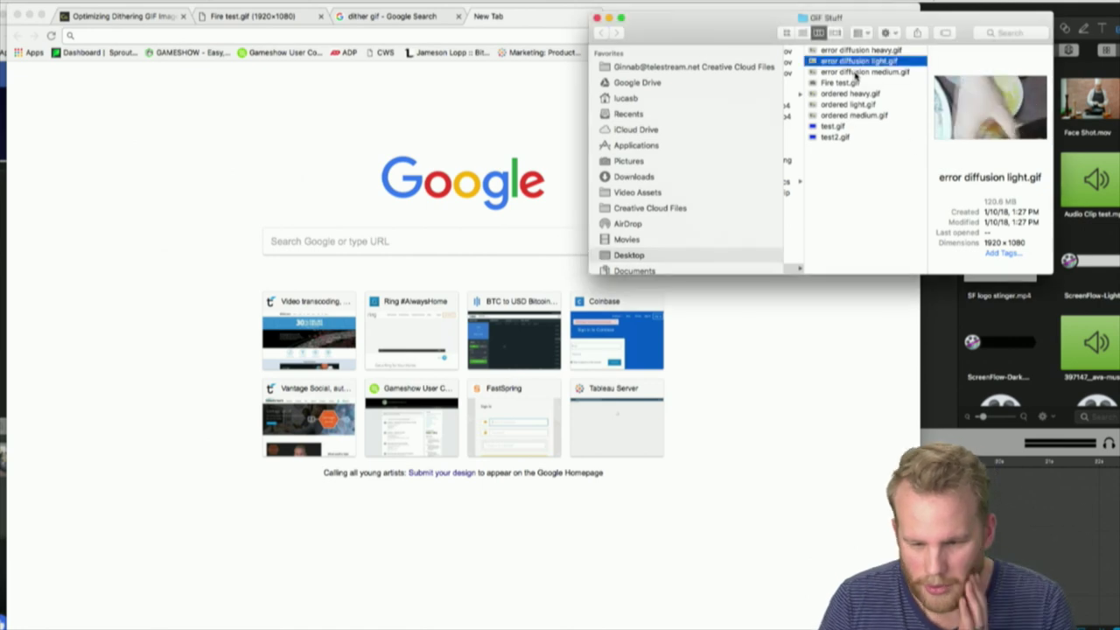
pyautogui.moveTo(427, 92); pyautogui.dragTo(399, 35)
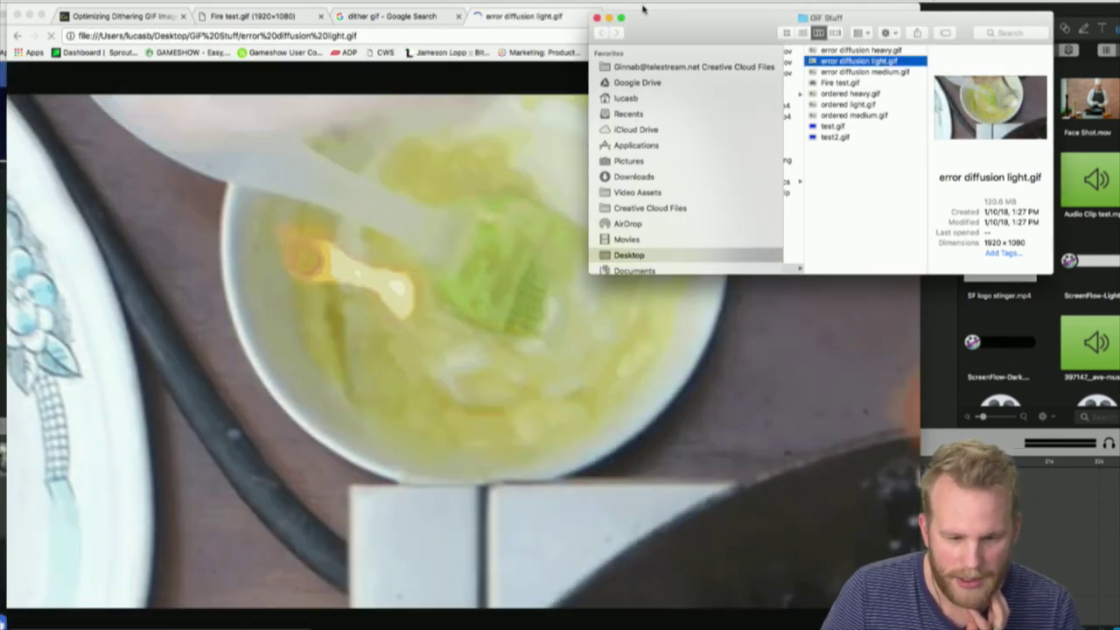
# Open ordered heavy.gif from GIF Stuff in another new Chrome tab.
pyautogui.press('super+t')
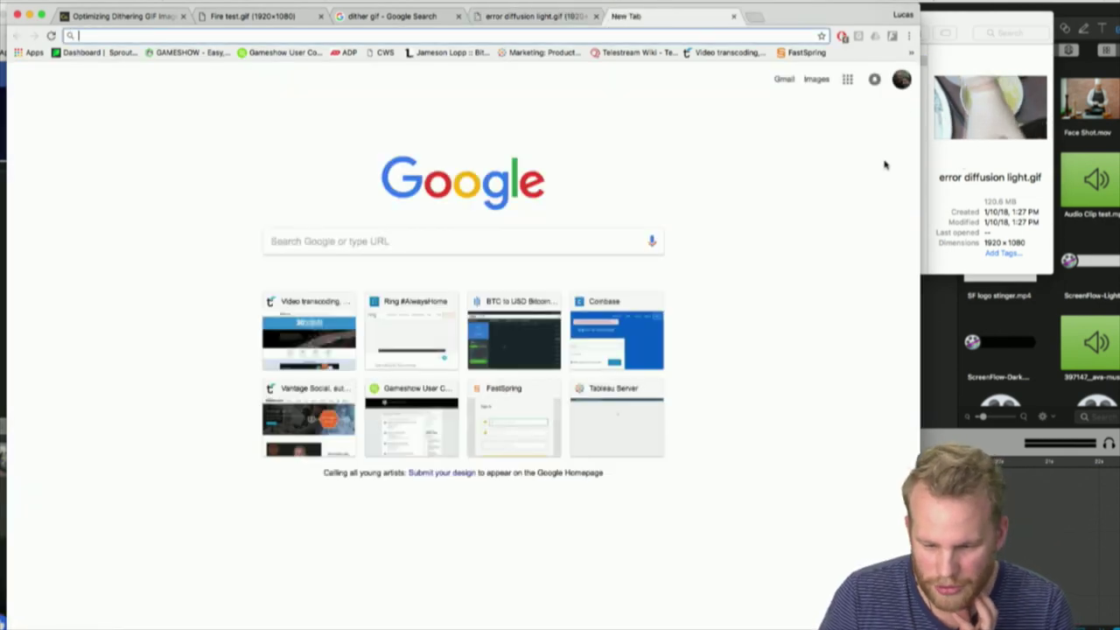
pyautogui.click(921, 152)
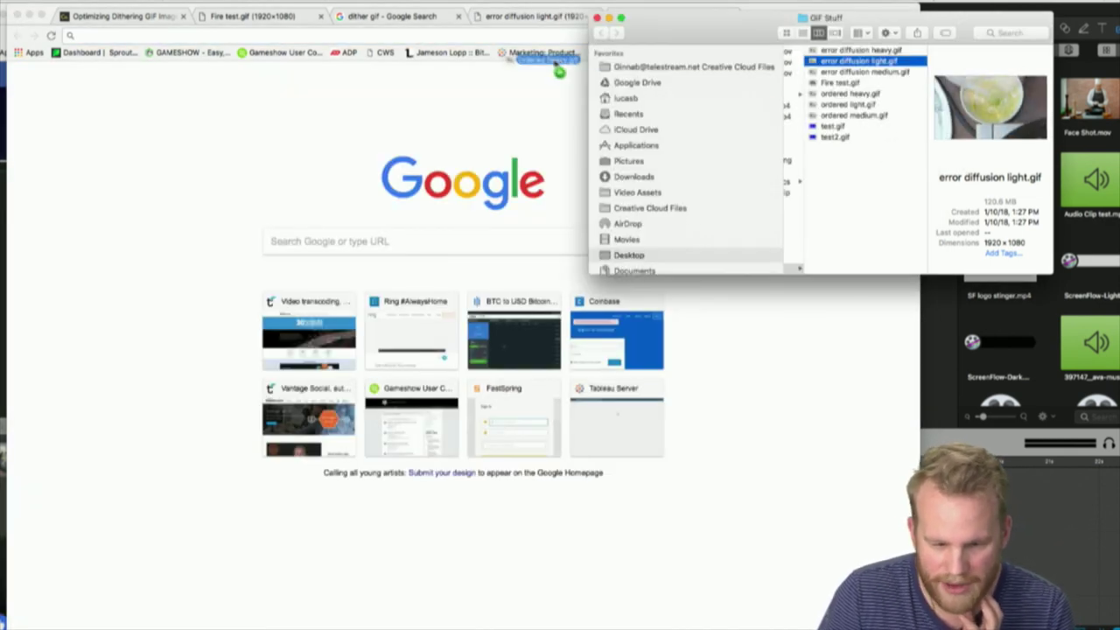
pyautogui.moveTo(558, 72); pyautogui.dragTo(516, 40)
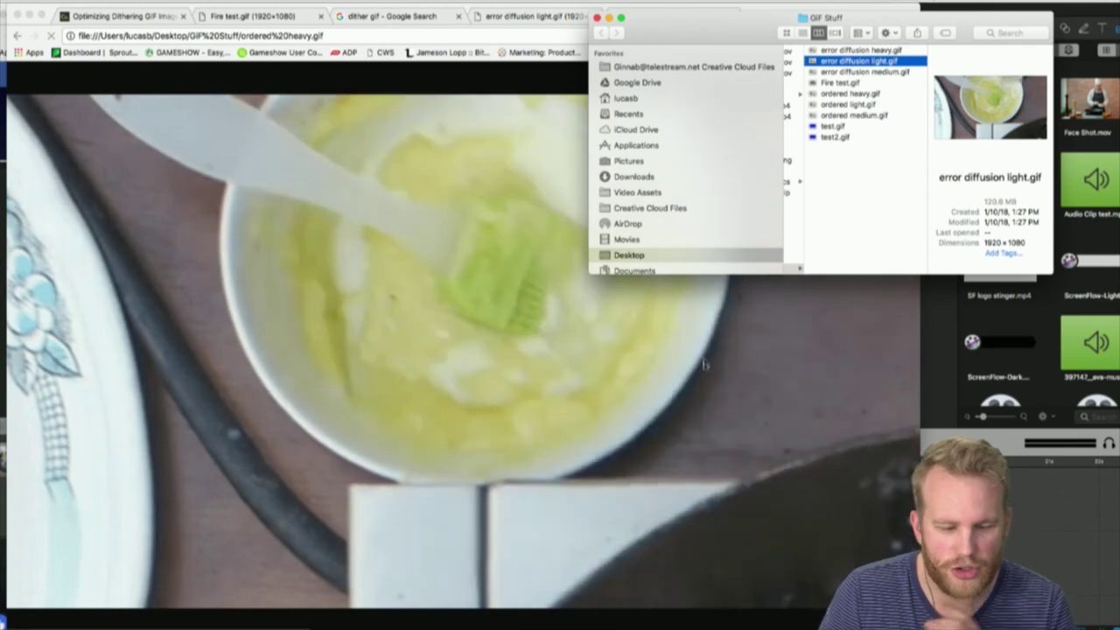
# Compare the error diffusion light.gif and ordered heavy.gif tabs, then close ordered heavy.gif.
pyautogui.click(760, 9)
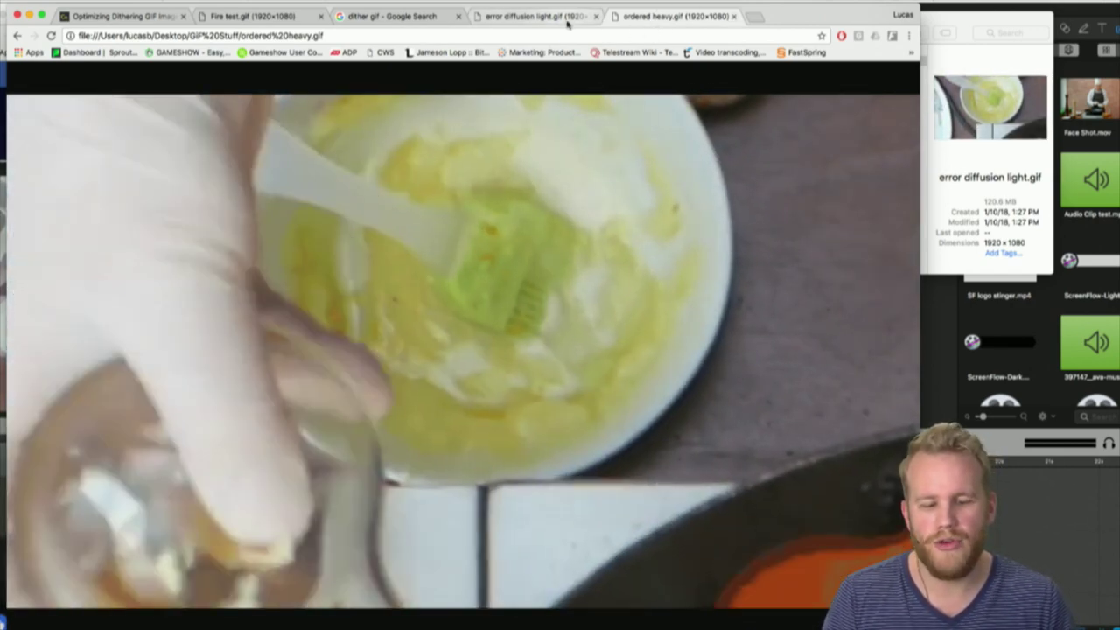
pyautogui.click(567, 23)
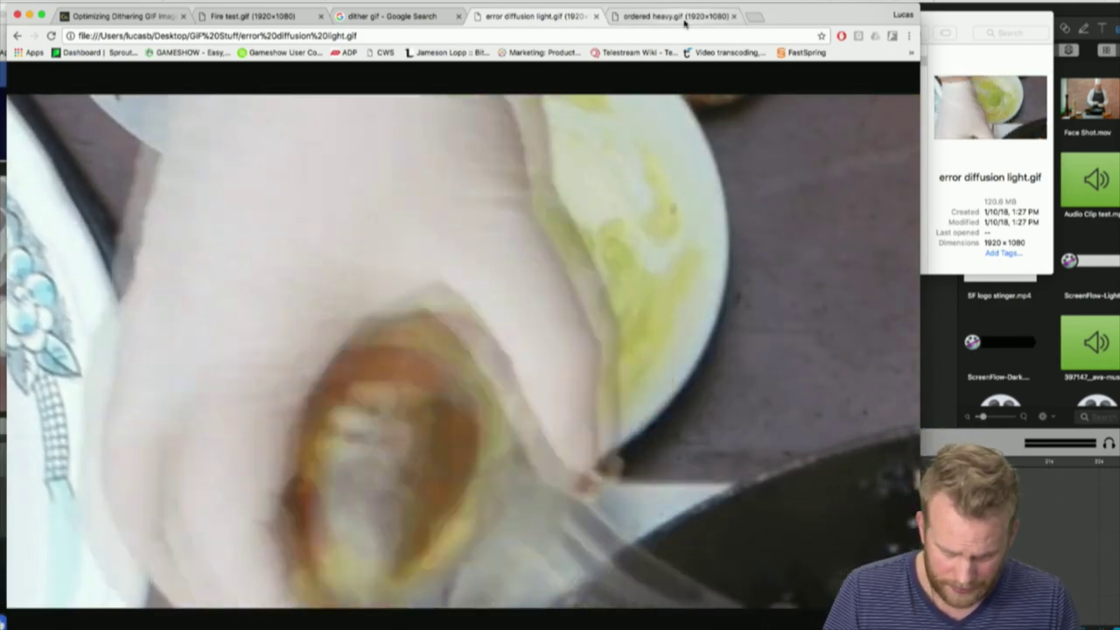
pyautogui.click(685, 23)
pyautogui.click(733, 16)
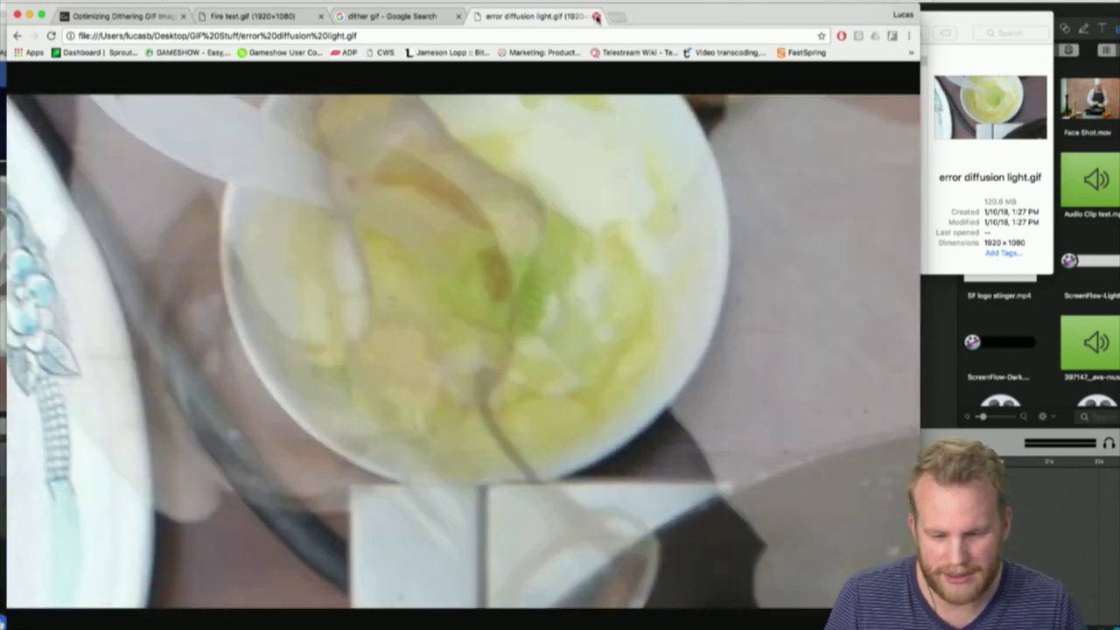
# Close the error diffusion light.gif tab and browse the dither gif image results.
pyautogui.click(596, 16)
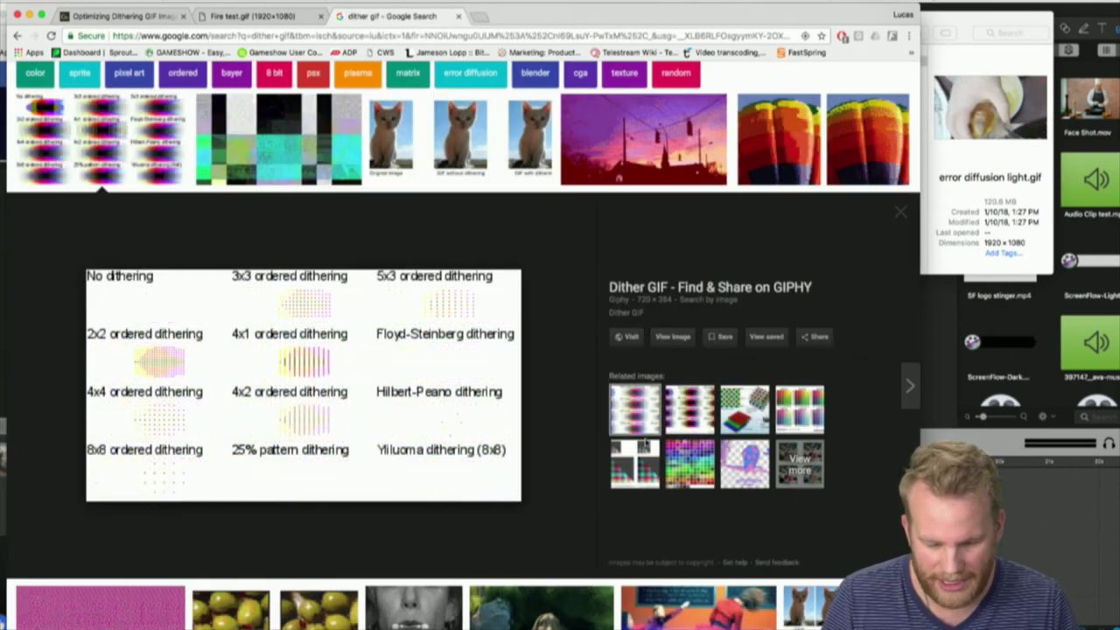
pyautogui.scroll(-10, 645, 443)
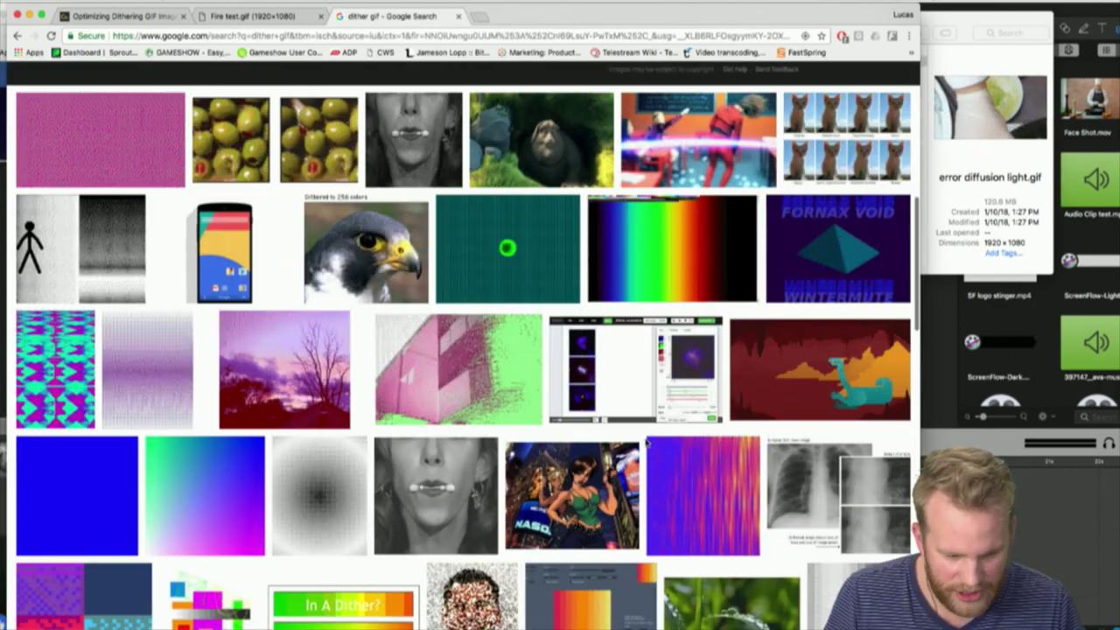
pyautogui.scroll(-8, 646, 443)
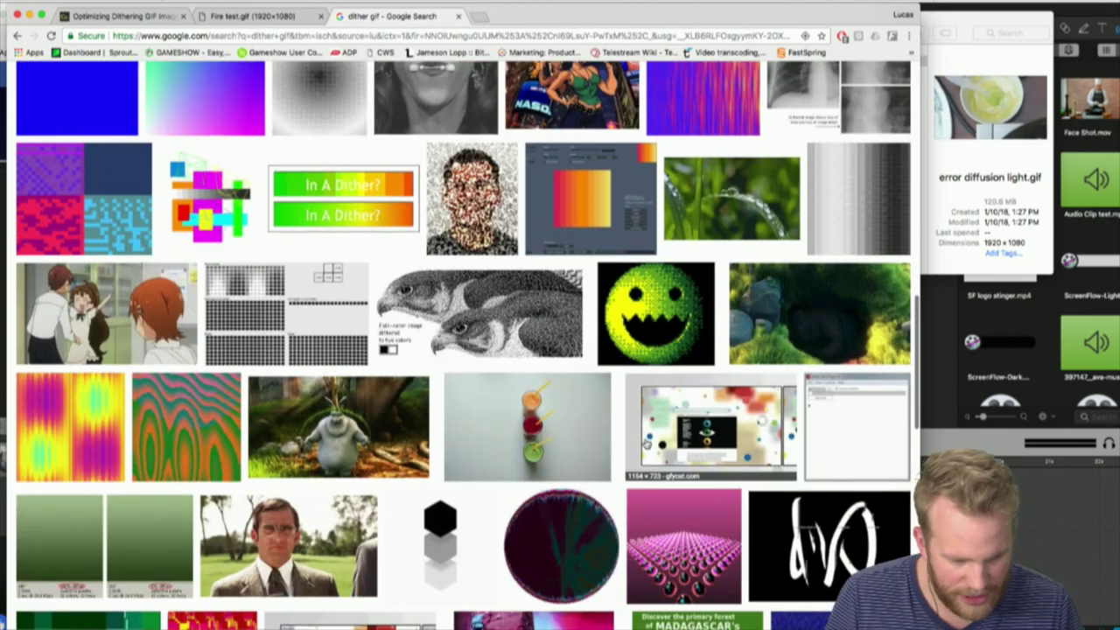
pyautogui.scroll(15, 646, 444)
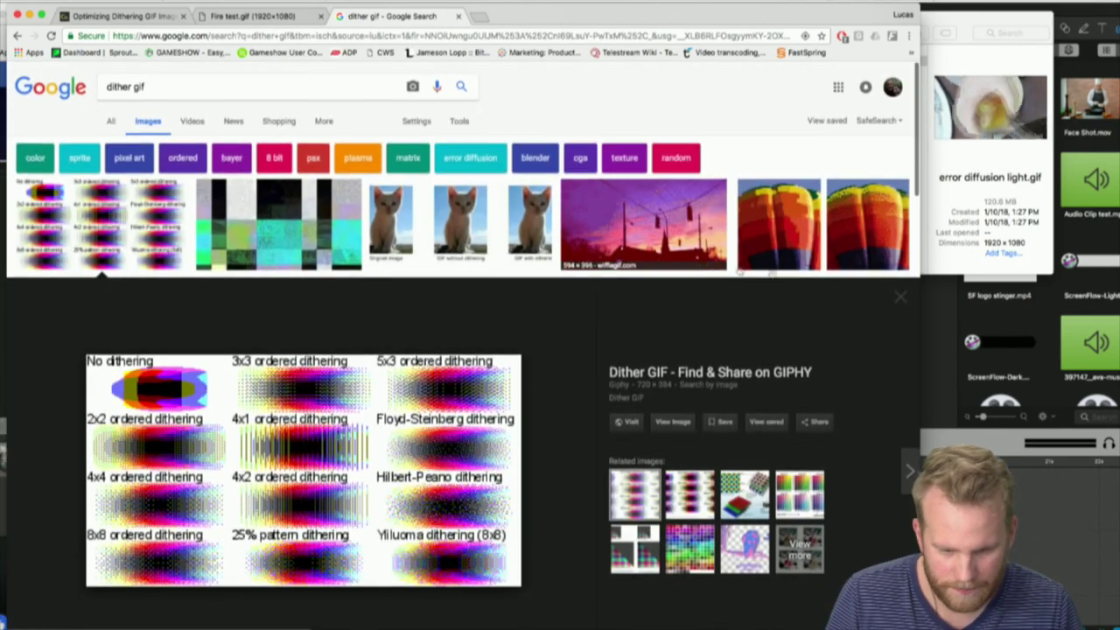
# Open the hot-air balloon dither.gif comparison image on its own and zoom in.
pyautogui.click(837, 228)
pyautogui.click(342, 361)
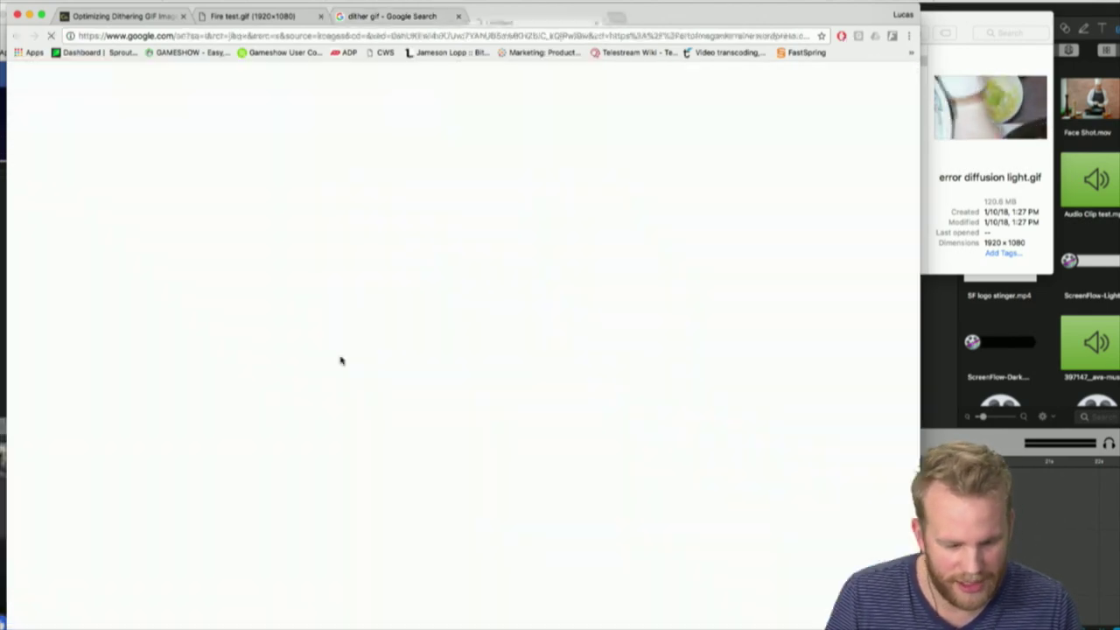
pyautogui.press('super+w')
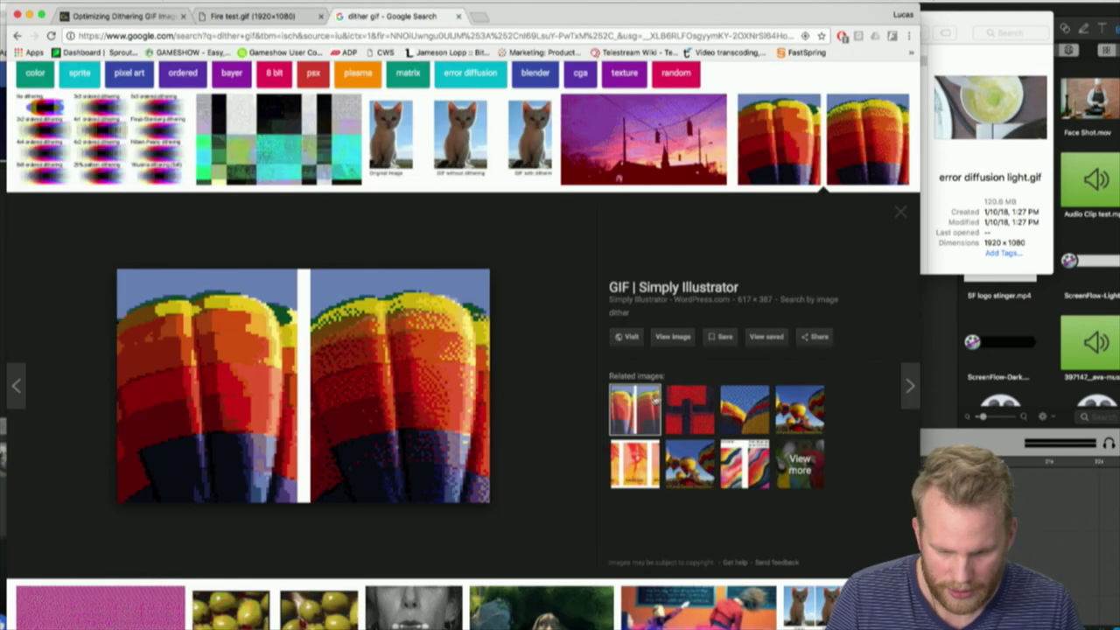
pyautogui.click(672, 338)
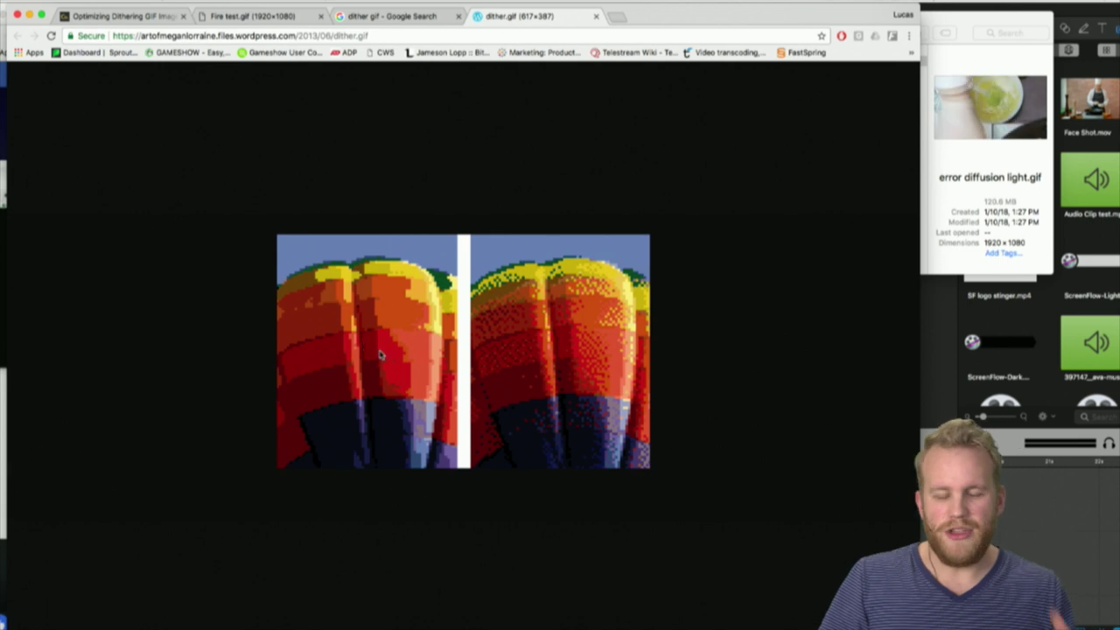
pyautogui.press('super+equal')
pyautogui.press('super+equal')
pyautogui.press('super+equal')
pyautogui.press('super+equal')
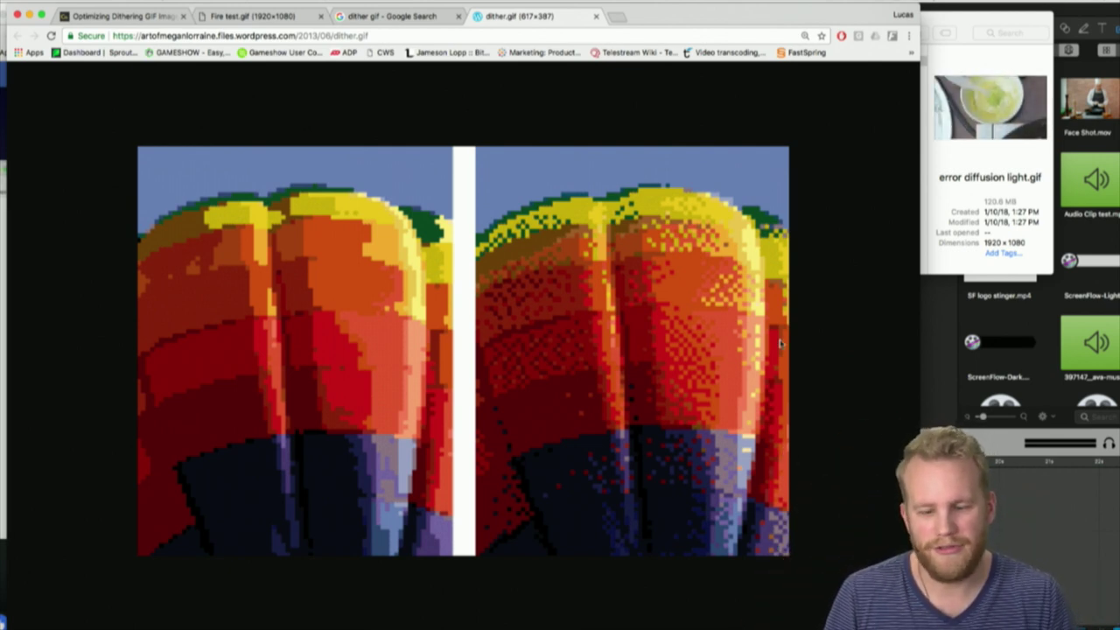
# Close the dither.gif image and dither gif search tabs, then return to ScreenFlow.
pyautogui.click(596, 17)
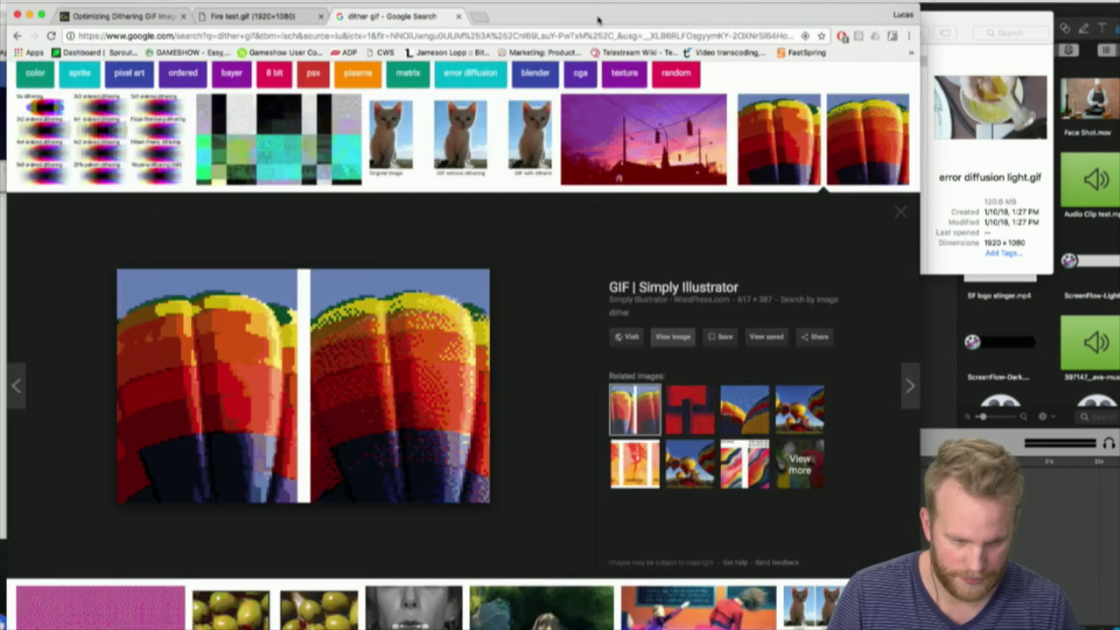
pyautogui.click(458, 17)
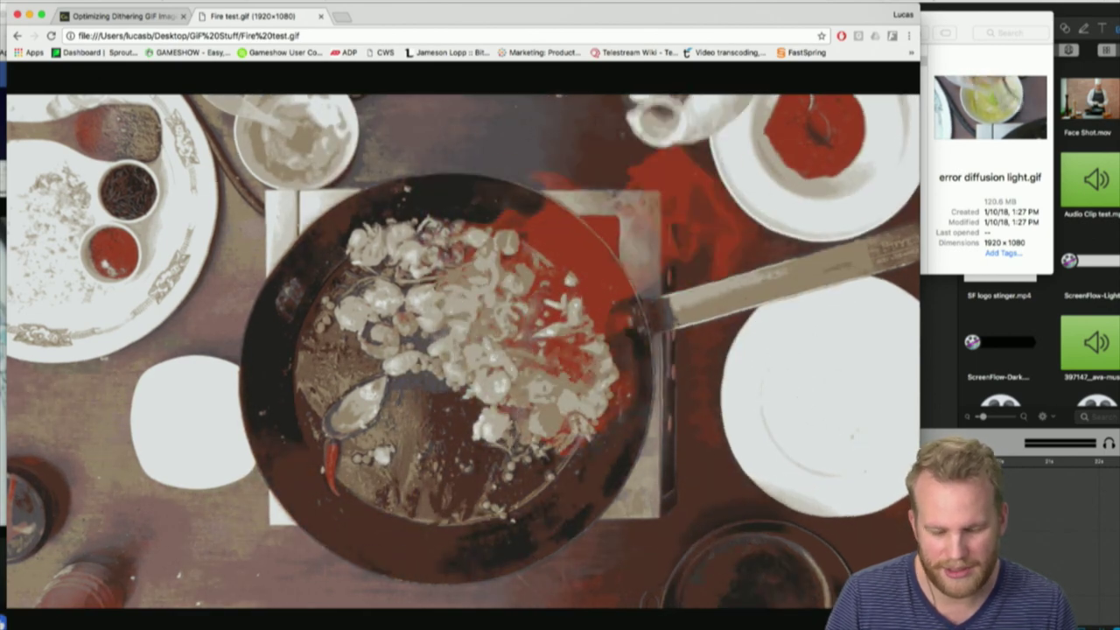
pyautogui.press('super+Tab')
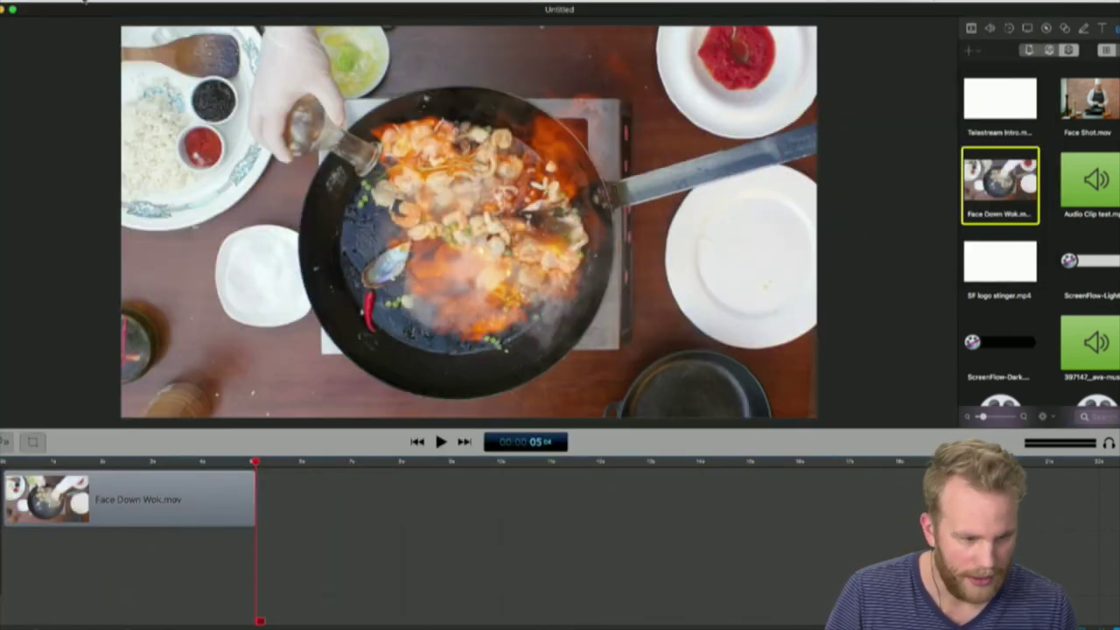
# Export the wok clip as Fire test with dither.gif using Ordered dithering at Heavy strength.
pyautogui.click(84, 3)
pyautogui.click(127, 174)
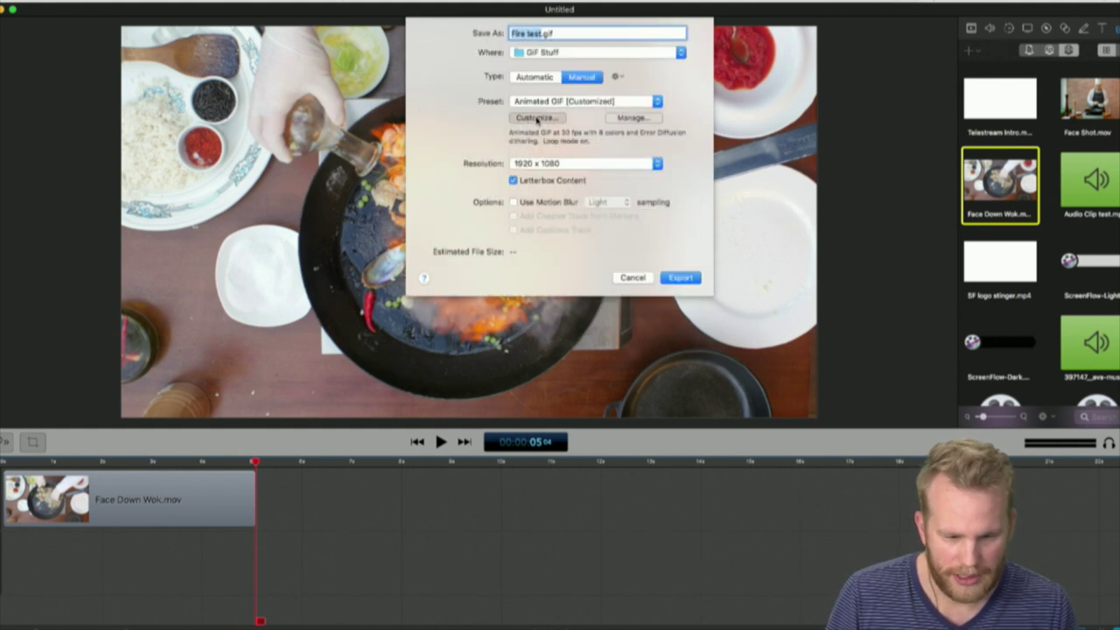
pyautogui.click(535, 118)
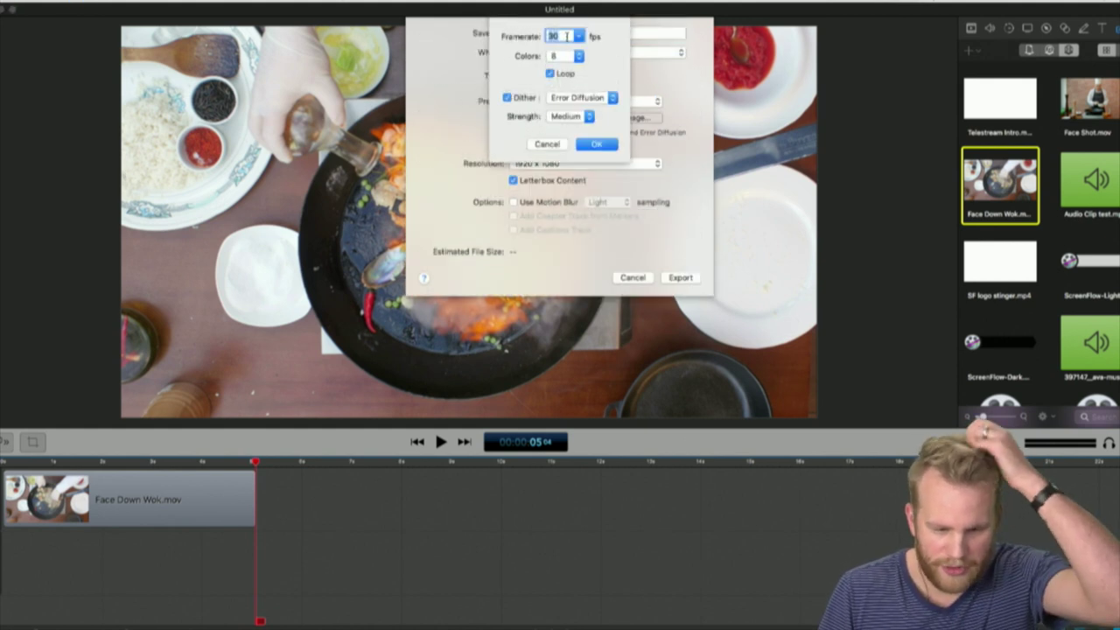
pyautogui.click(577, 97)
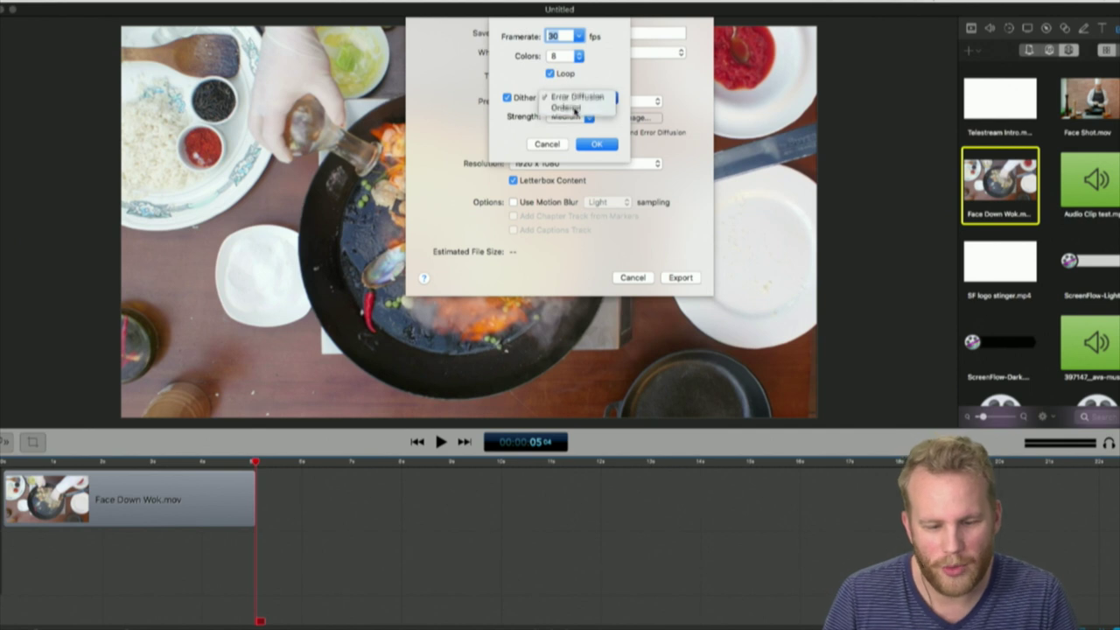
pyautogui.click(574, 107)
pyautogui.click(575, 116)
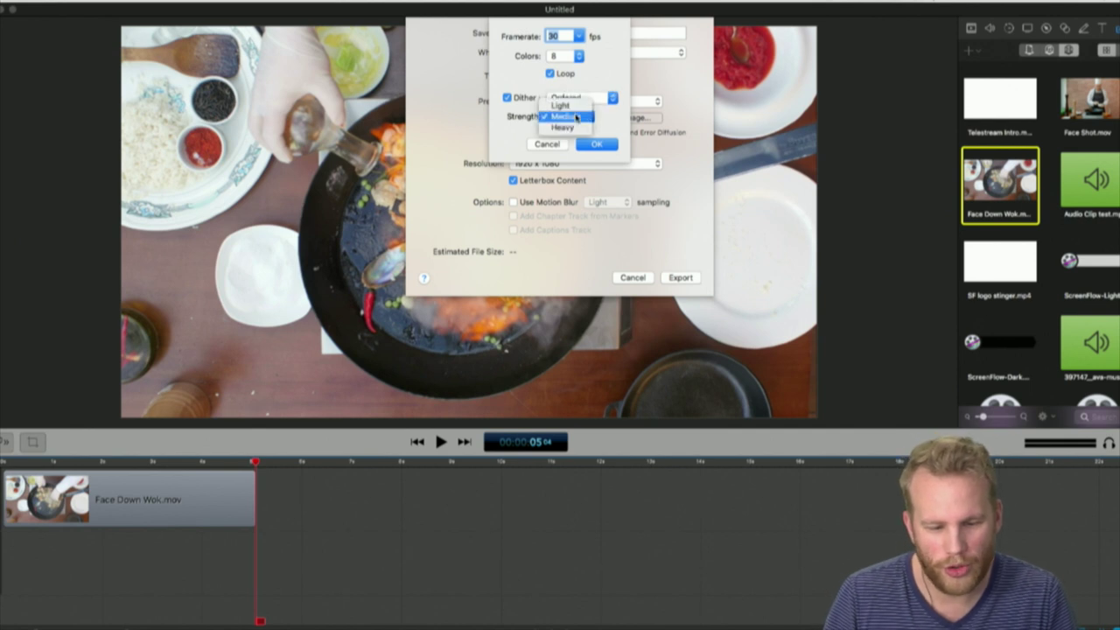
pyautogui.click(606, 146)
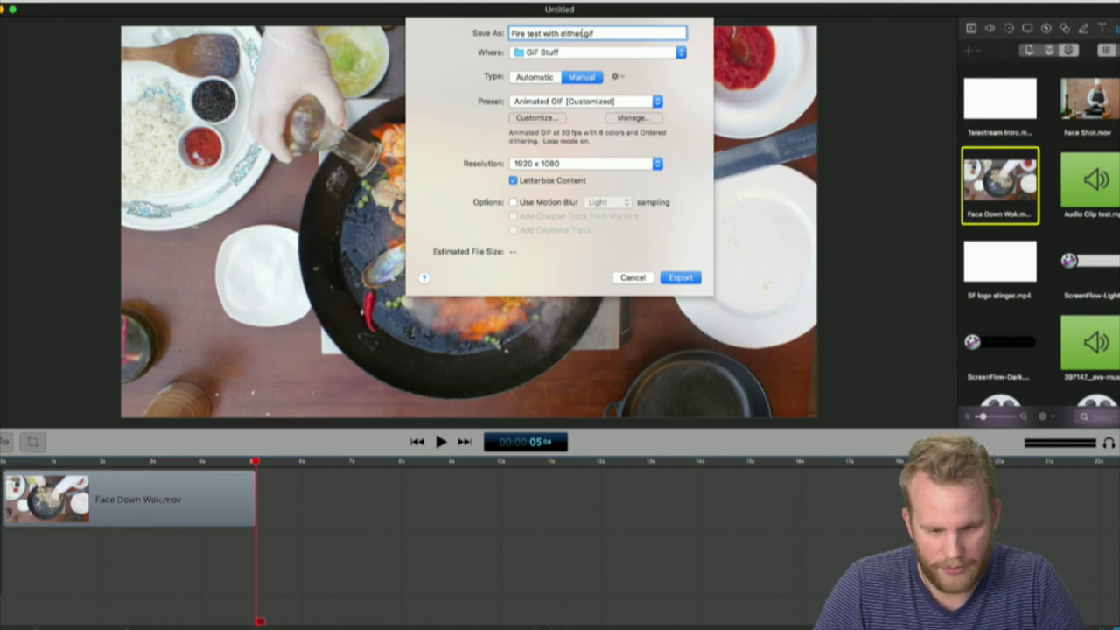
pyautogui.press('Return')
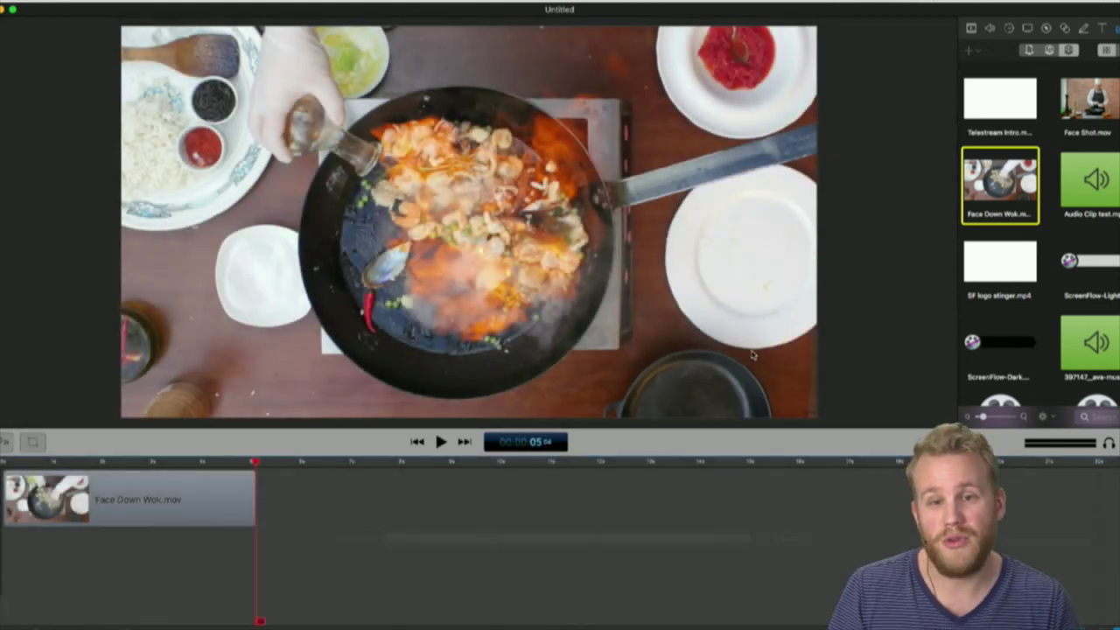
# Check the 24.8 MB Fire test with dither.gif in GIF Stuff, then bring Chrome forward.
pyautogui.hotkey('ctrl', 'Up')
pyautogui.click(1006, 114)
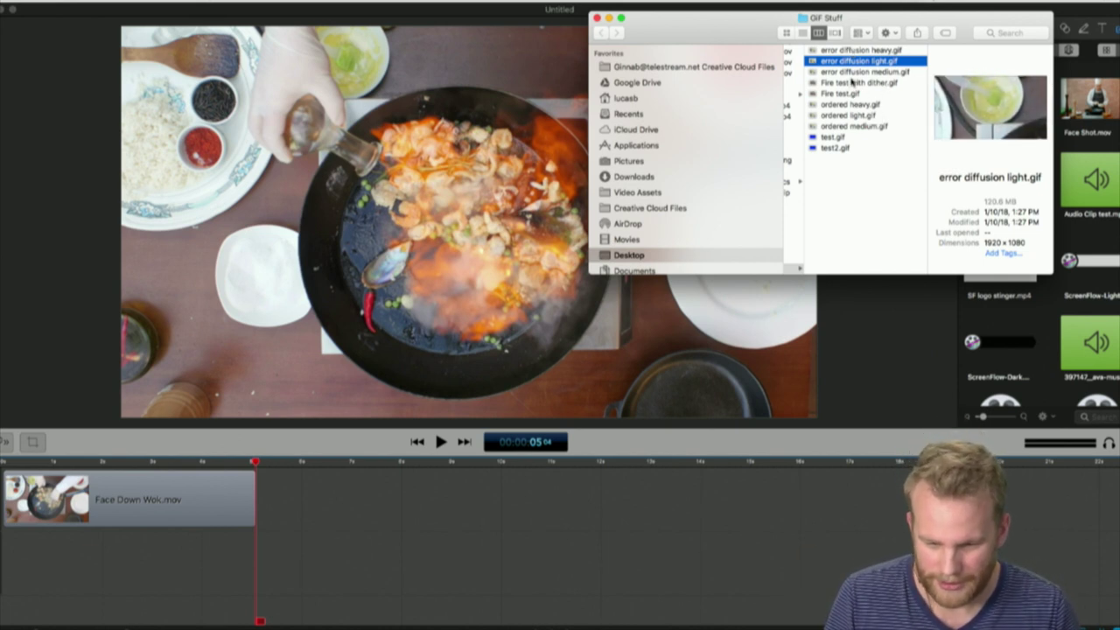
pyautogui.click(861, 83)
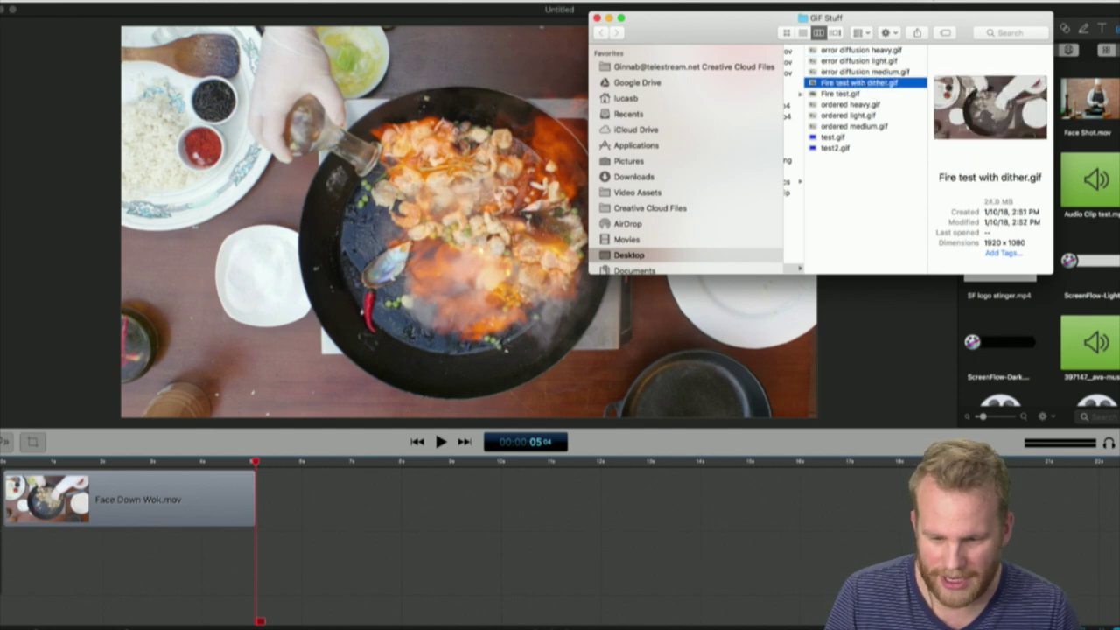
pyautogui.moveTo(5, 188)
pyautogui.click(9, 235)
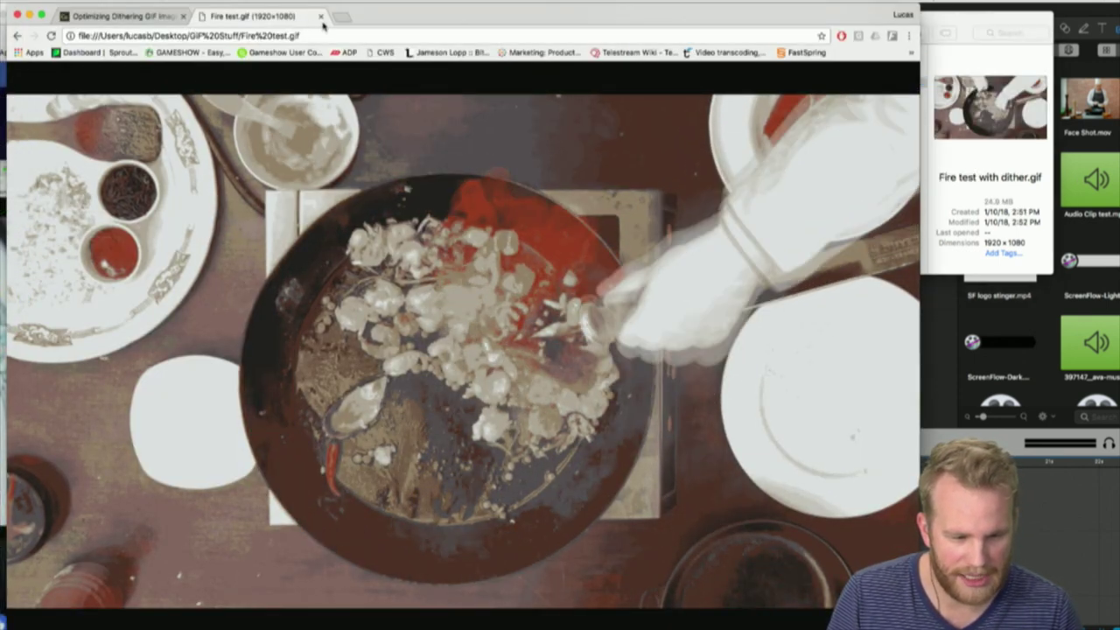
# Open Fire test with dither.gif from GIF Stuff in a new Chrome tab.
pyautogui.press('super+t')
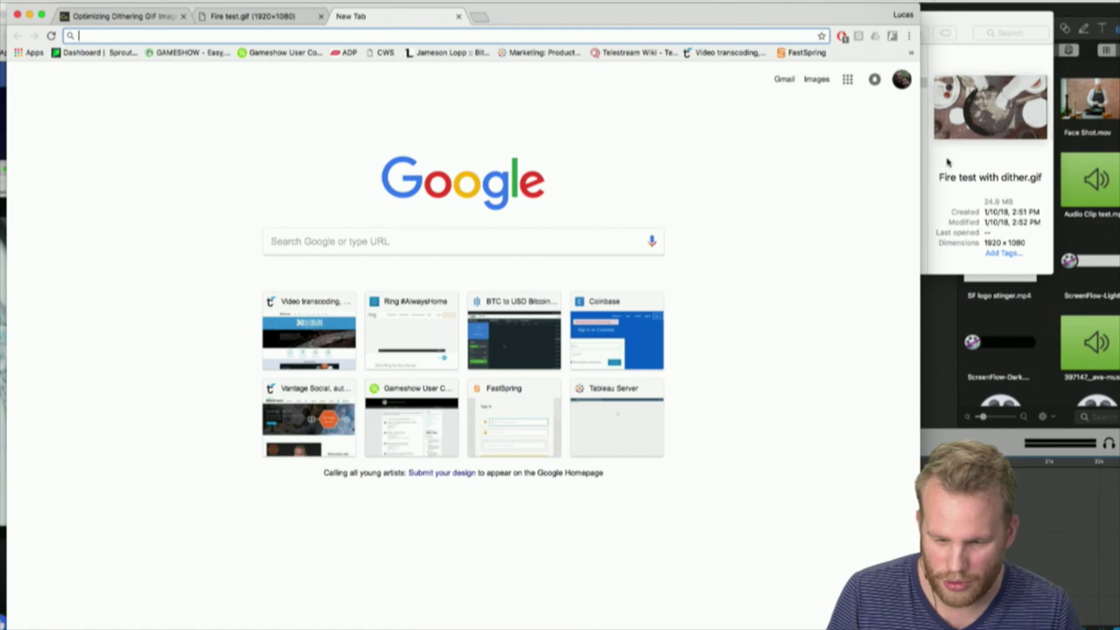
pyautogui.click(947, 162)
pyautogui.moveTo(569, 86); pyautogui.dragTo(350, 35)
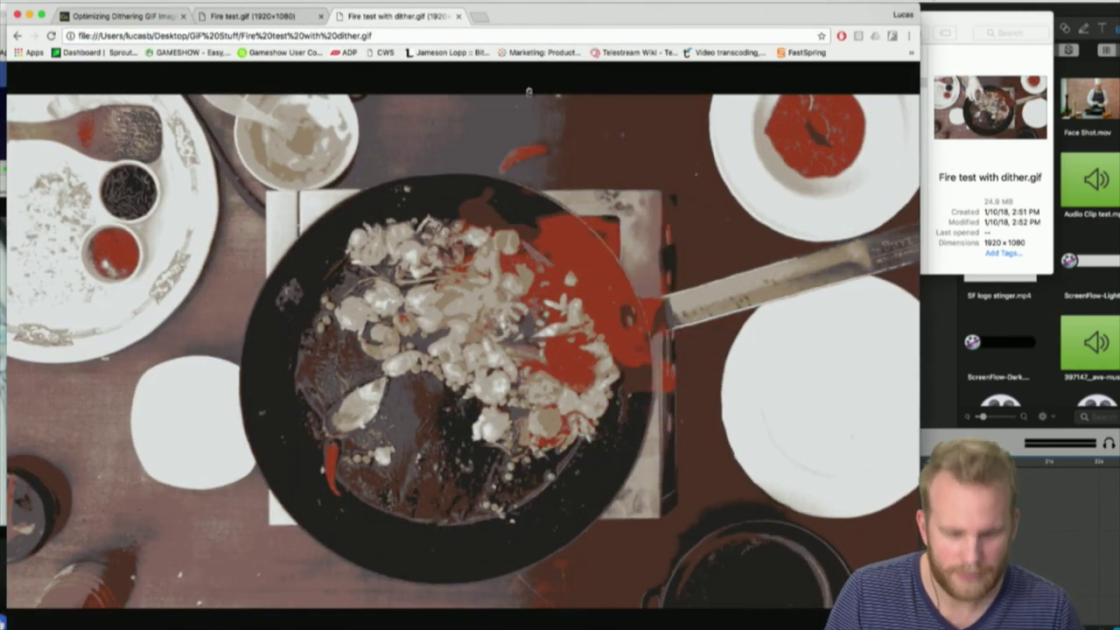
# Compare the undithered Fire test.gif with the dithered version, then close both GIF tabs.
pyautogui.click(254, 16)
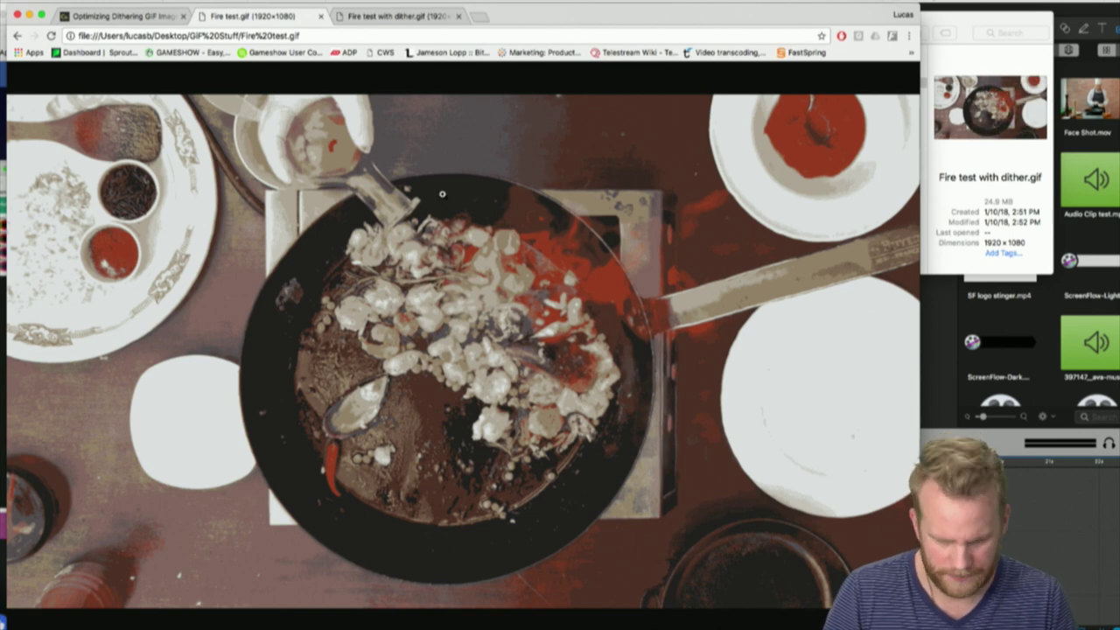
pyautogui.click(421, 17)
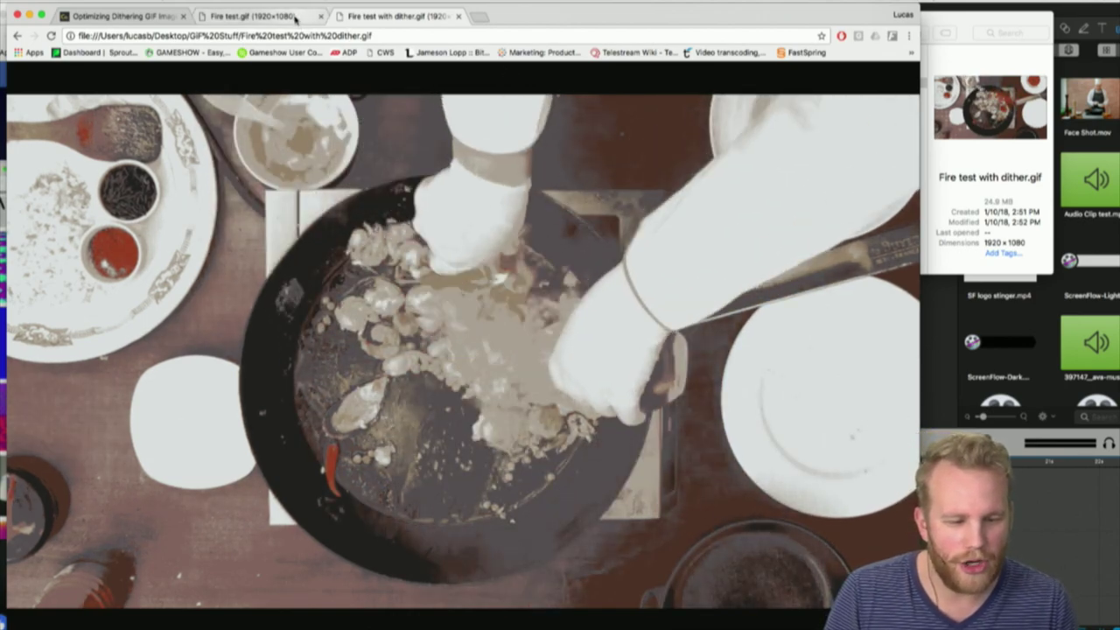
pyautogui.click(254, 16)
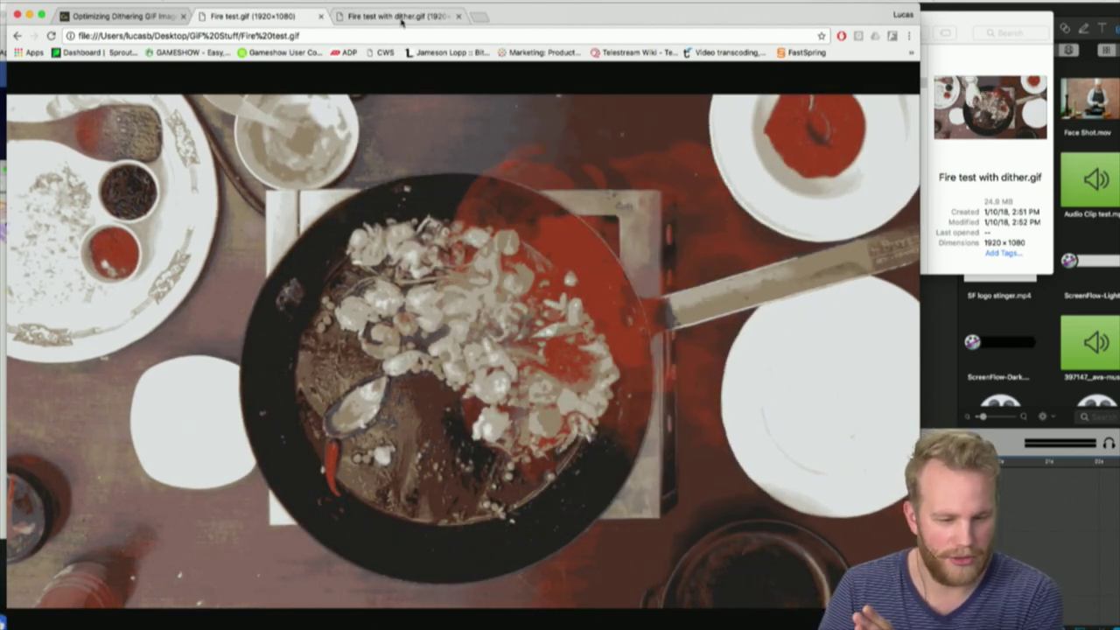
pyautogui.click(401, 17)
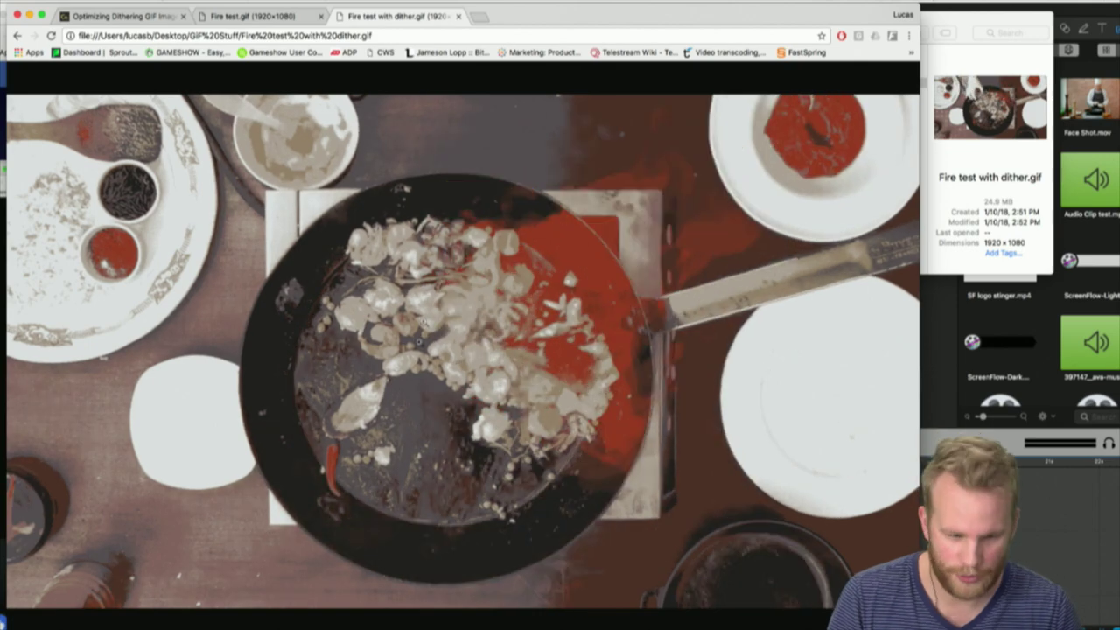
pyautogui.press('super+w')
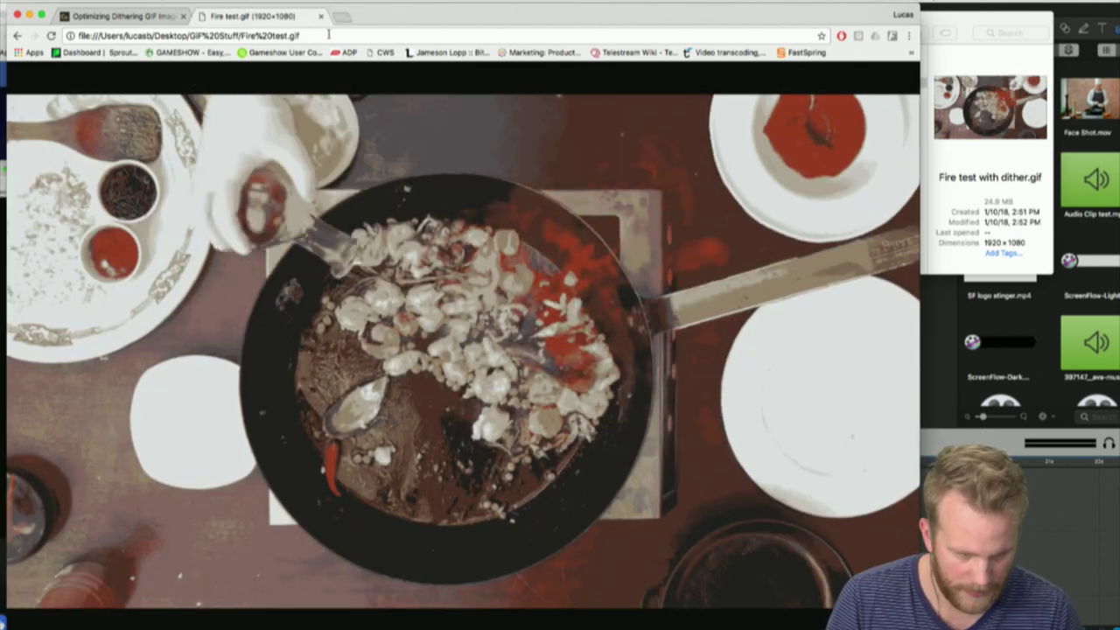
pyautogui.click(320, 17)
# Check the Facebook Live and YouTube live stream pages.
pyautogui.hotkey('ctrl', 'Up')
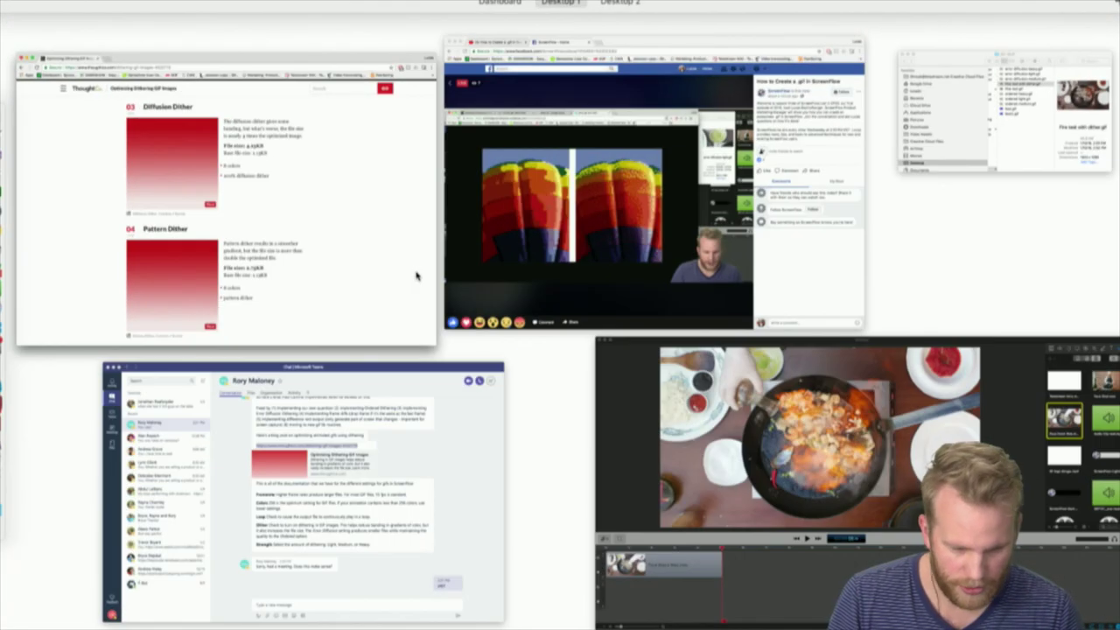
pyautogui.click(714, 297)
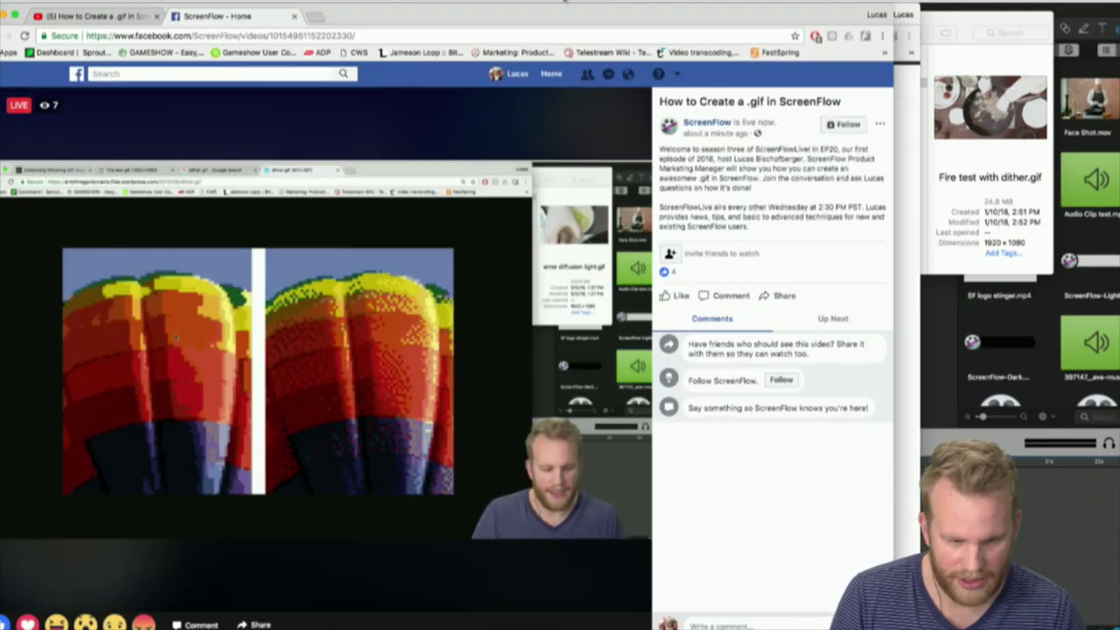
pyautogui.click(128, 19)
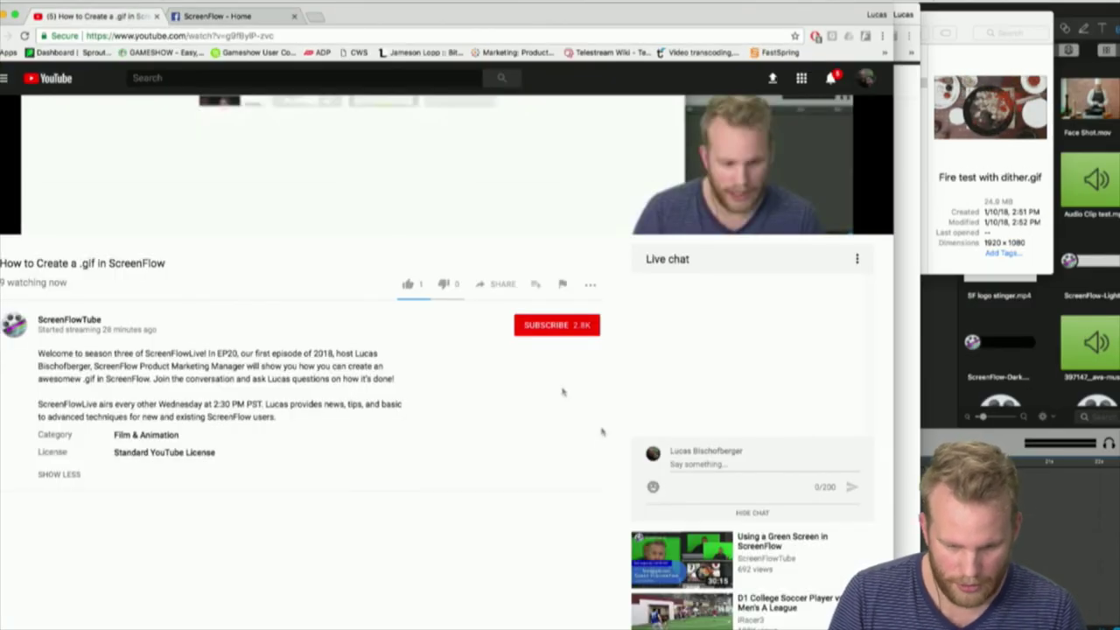
pyautogui.scroll(-2, 302, 253)
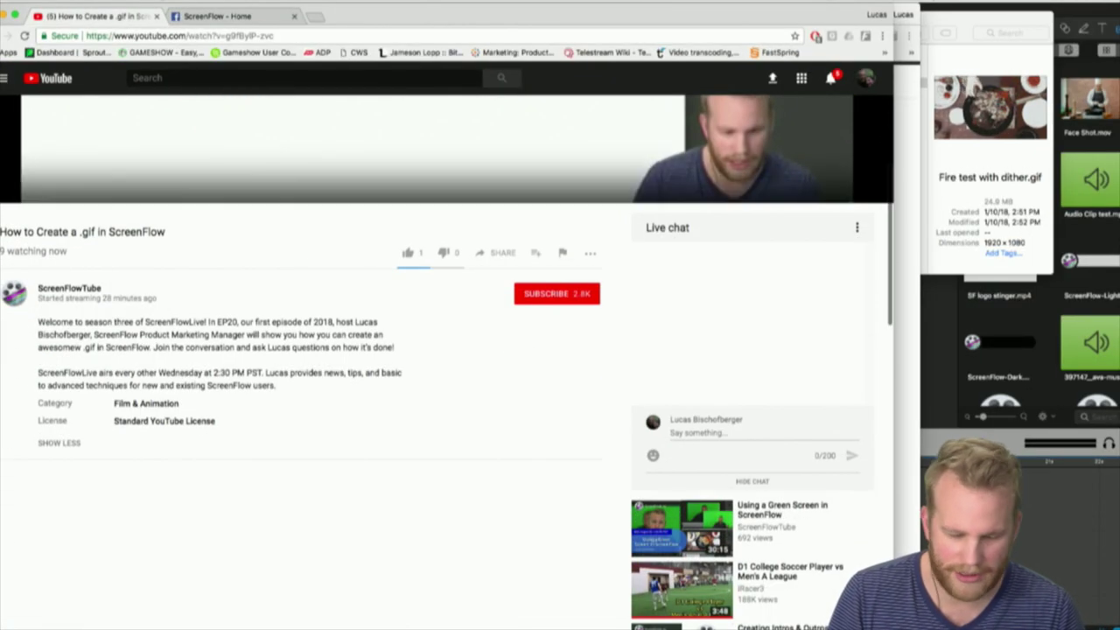
pyautogui.click(214, 15)
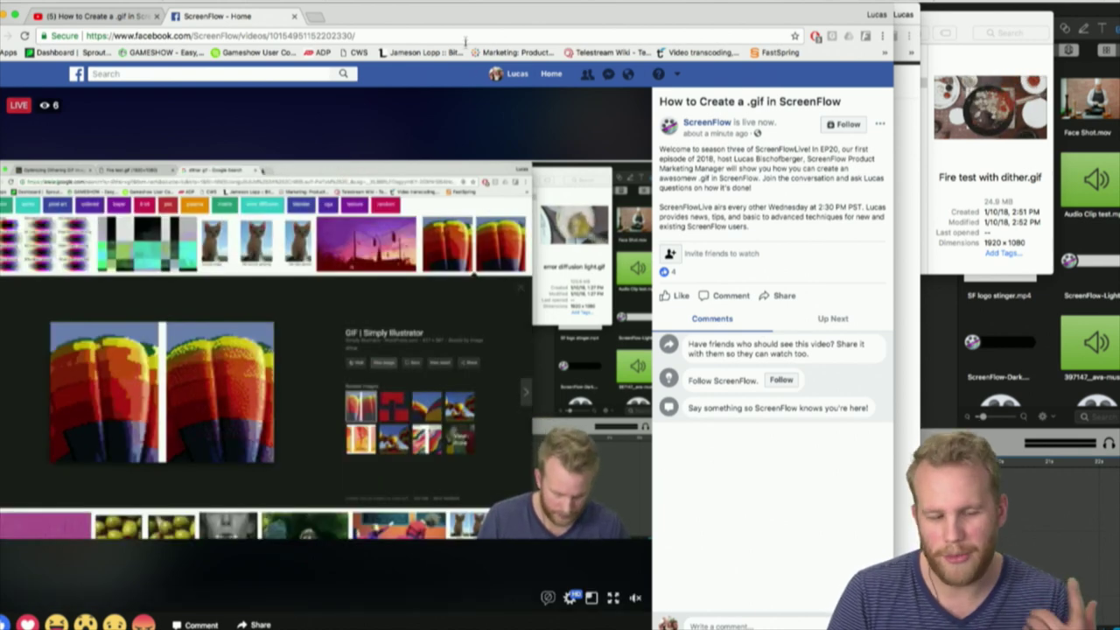
# Close the dithering article window and hide Chrome.
pyautogui.press('super+grave')
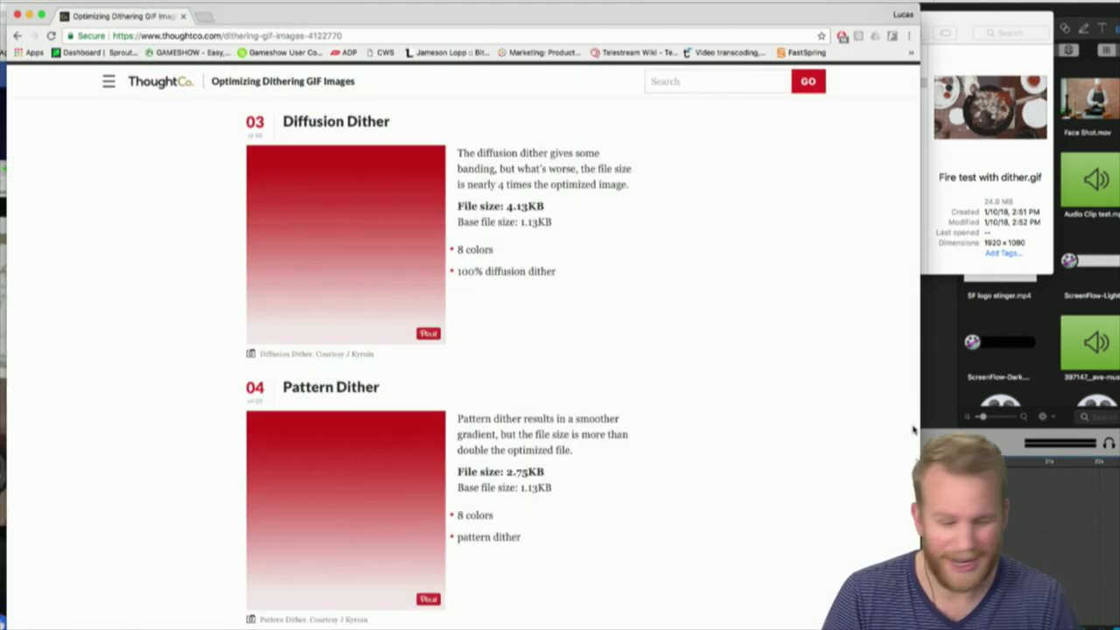
pyautogui.click(186, 18)
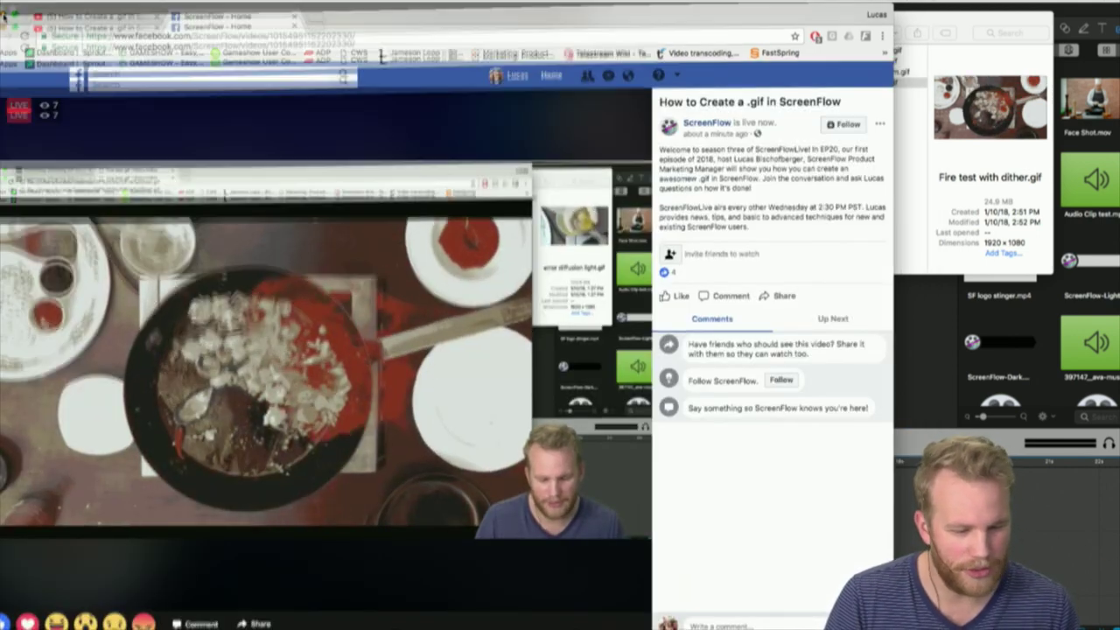
pyautogui.press('super+h')
# Close the GIF Stuff Finder window and delete Face Down Wok.mov from the timeline.
pyautogui.click(595, 18)
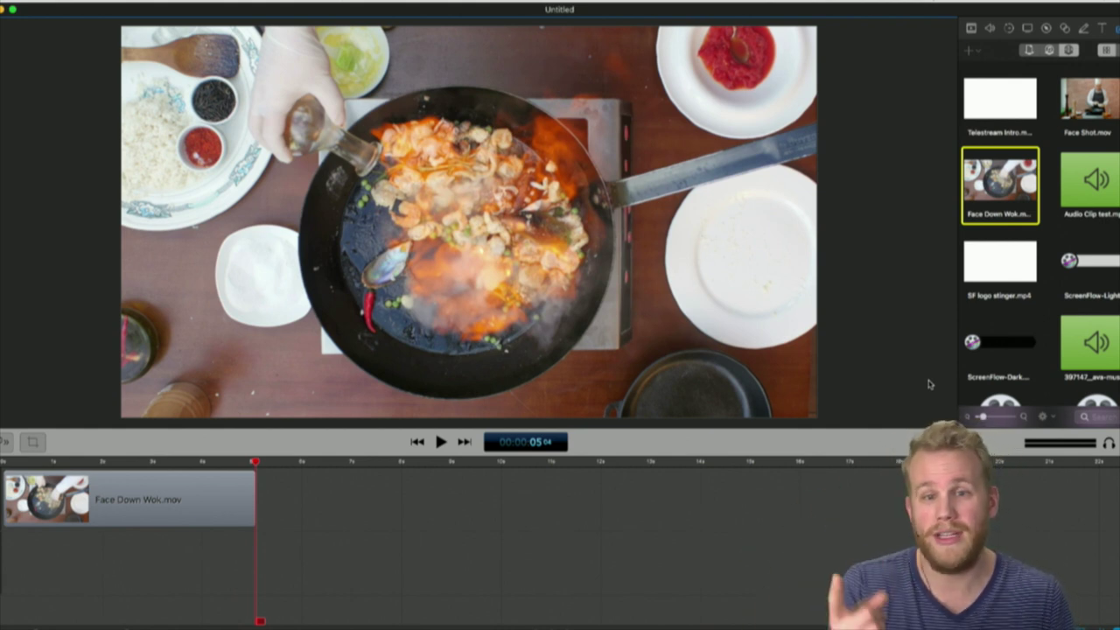
pyautogui.click(206, 499)
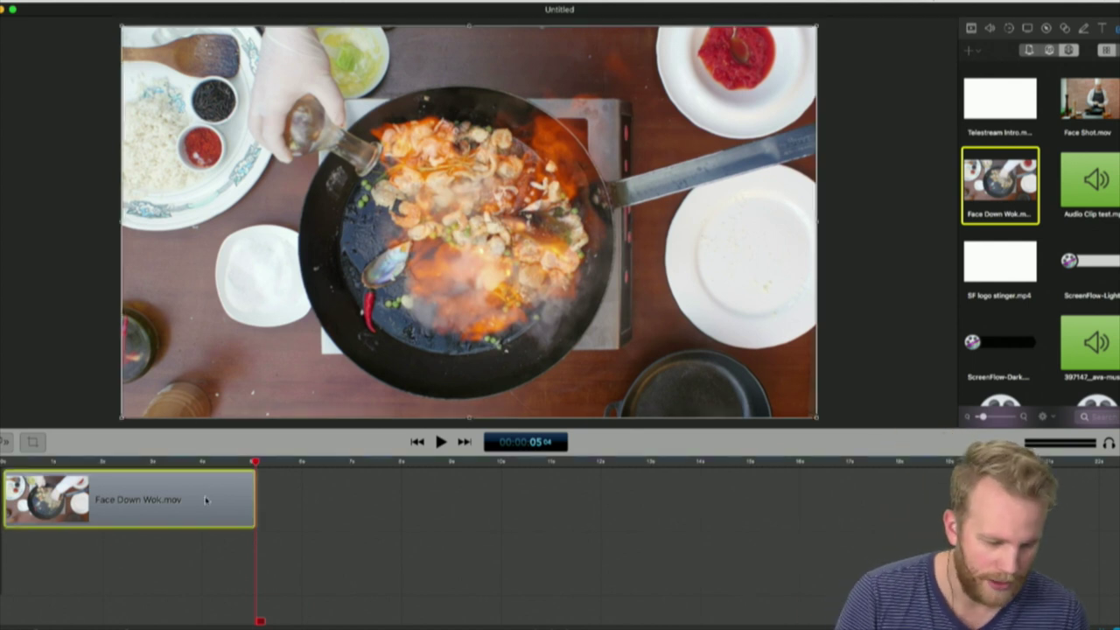
pyautogui.press('Delete')
# Open the recent project Max Elastic Domian from the File menu's recent list.
pyautogui.click(85, 7)
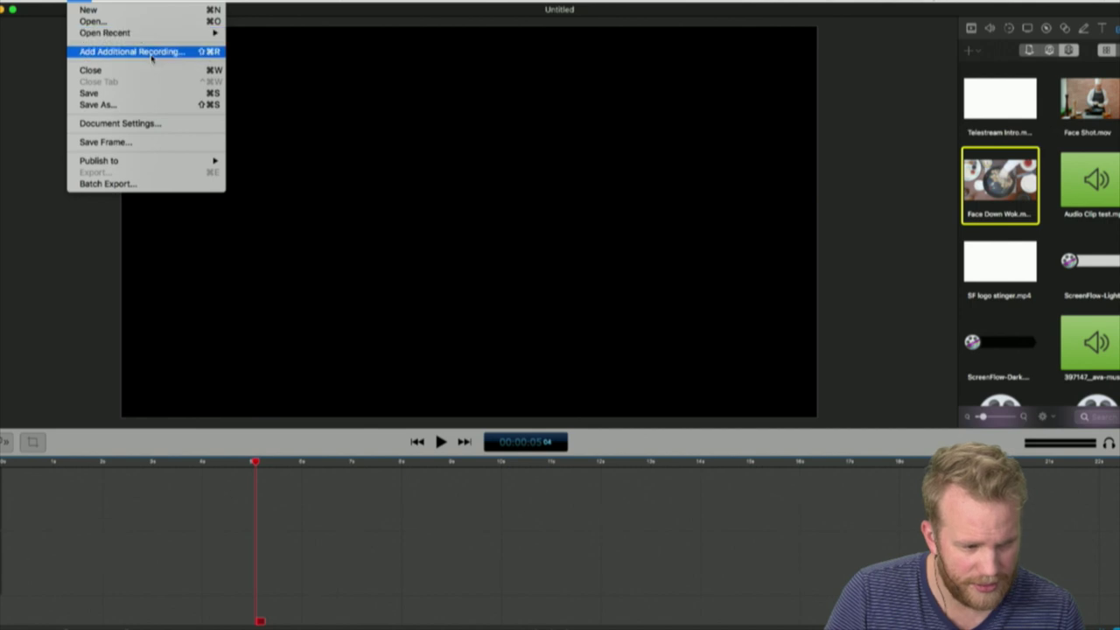
pyautogui.moveTo(147, 34)
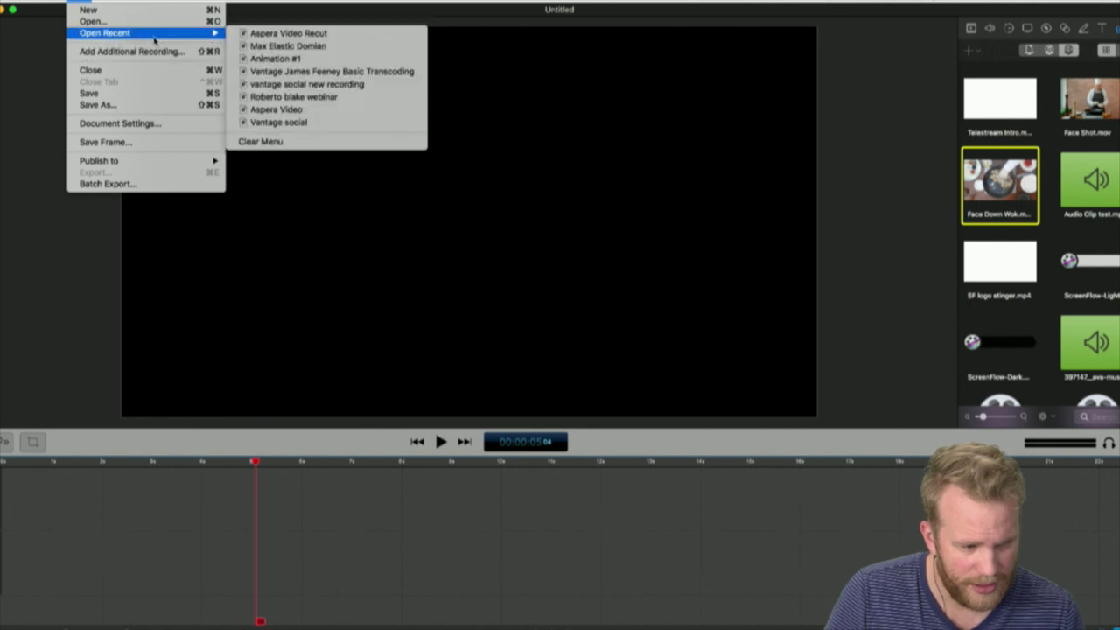
pyautogui.click(349, 46)
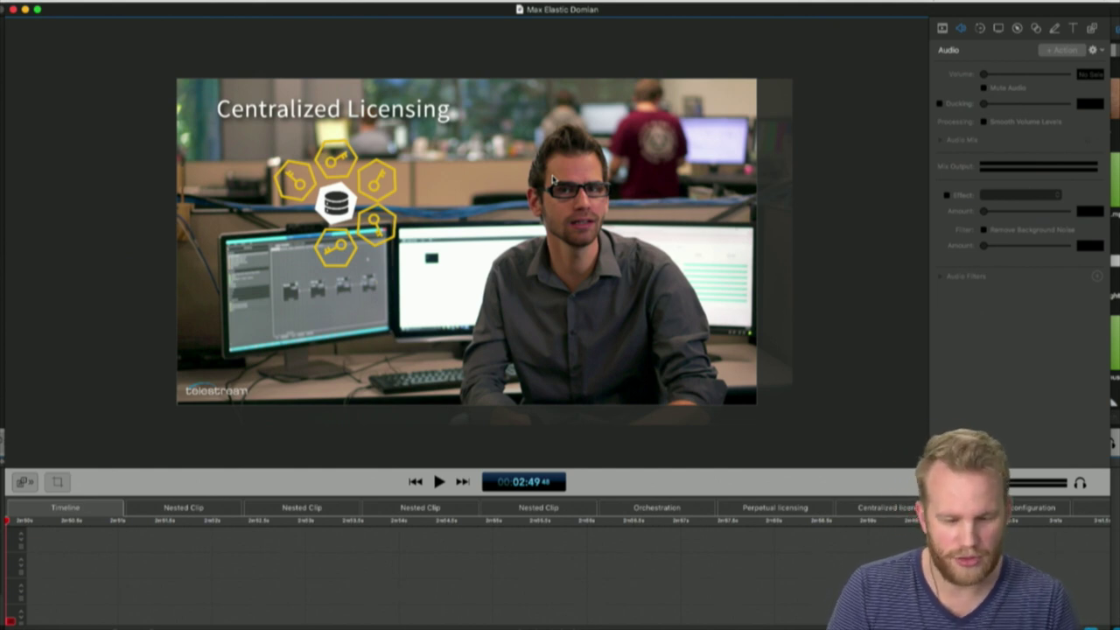
# Zoom into and enlarge the timeline, mute sound, and bring the playhead near 02:32.
pyautogui.press('super+equal')
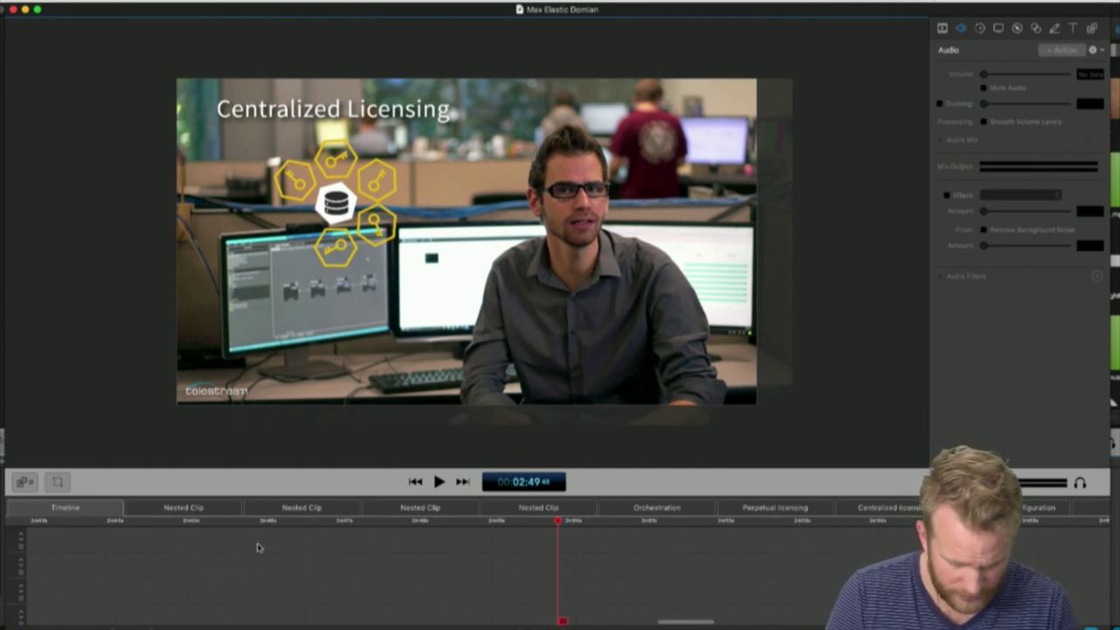
pyautogui.moveTo(704, 468)
pyautogui.mouseDown()
pyautogui.moveTo(705, 301)
pyautogui.moveTo(705, 448)
pyautogui.mouseUp()
pyautogui.click(477, 502)
pyautogui.moveTo(478, 505); pyautogui.dragTo(103, 488)
pyautogui.press('XF86AudioMute')
pyautogui.hscroll(-5, 246, 506)
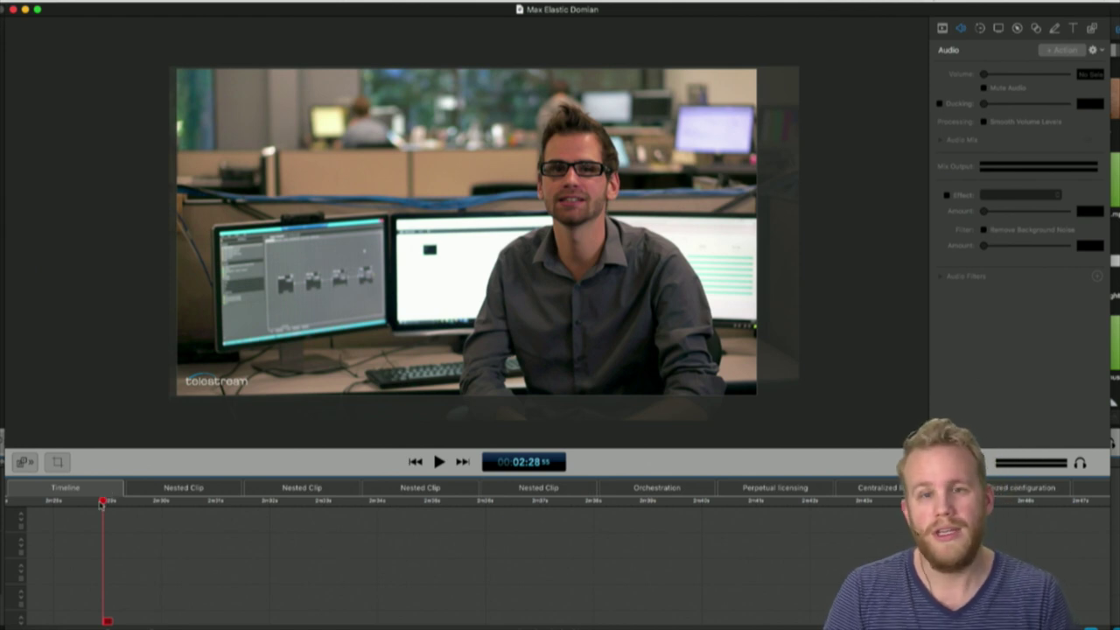
pyautogui.moveTo(101, 503); pyautogui.dragTo(322, 500)
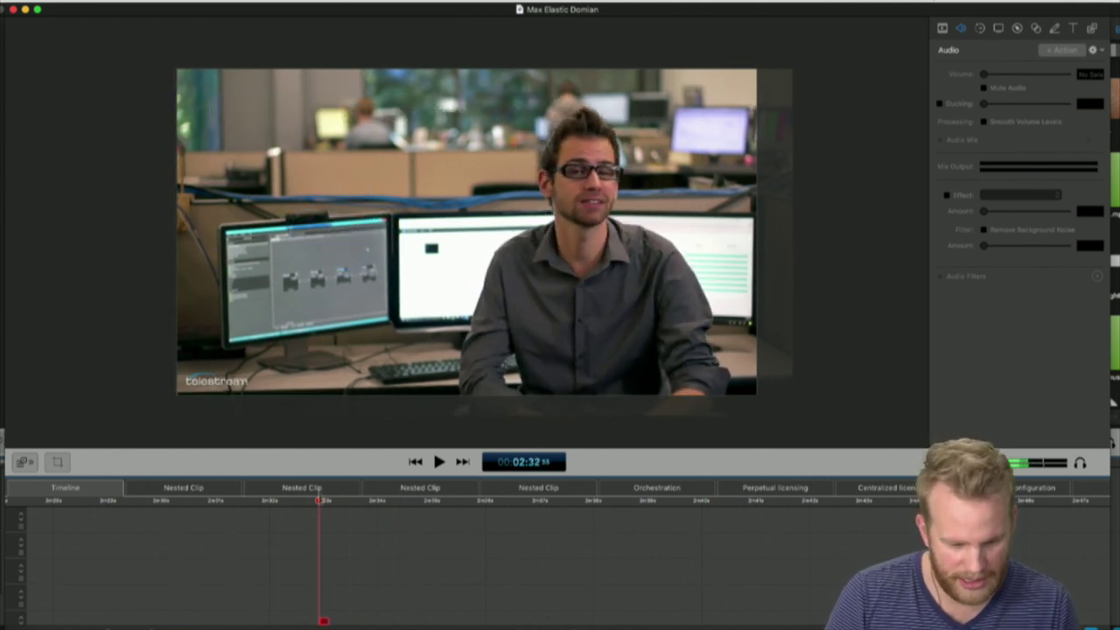
# Select the clips after the playhead and play from 02:32 into Centralized Configuration.
pyautogui.press('shift')
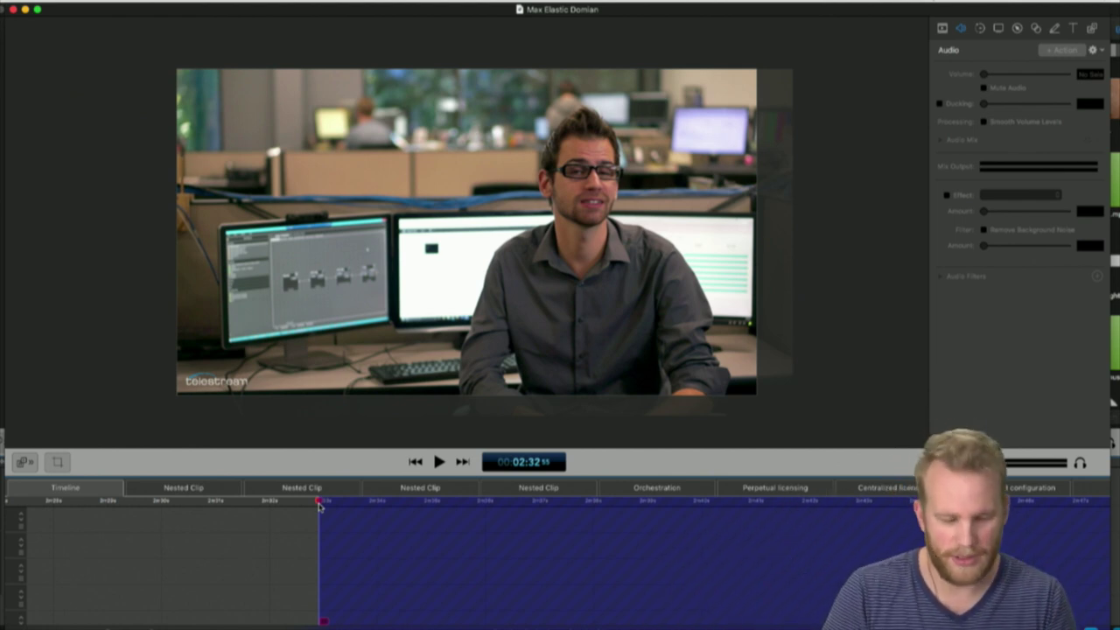
pyautogui.press('space')
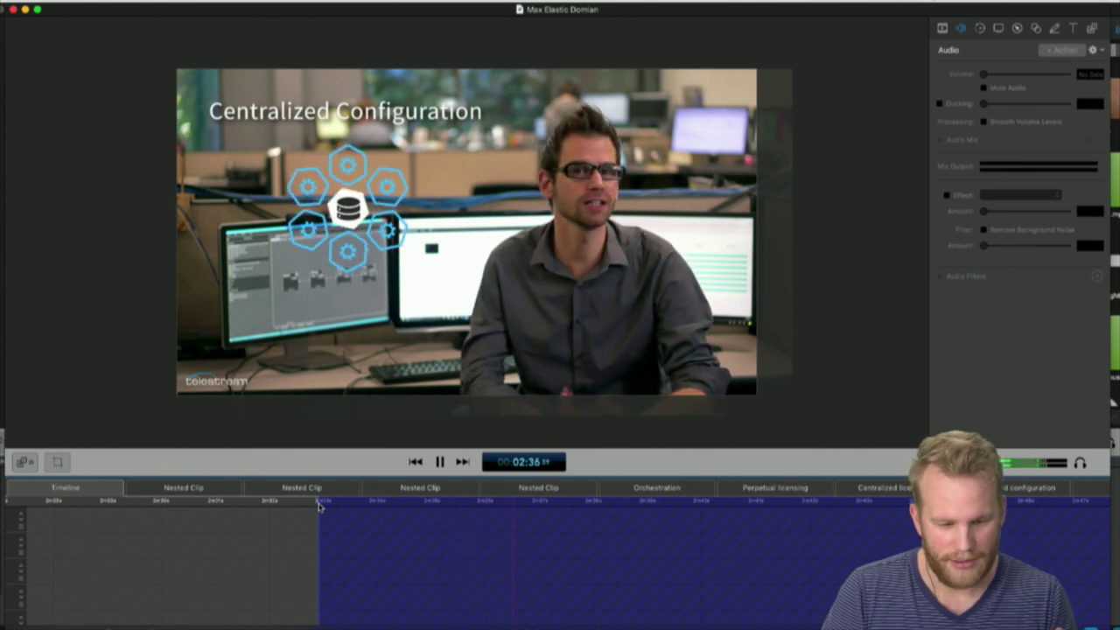
pyautogui.press('space')
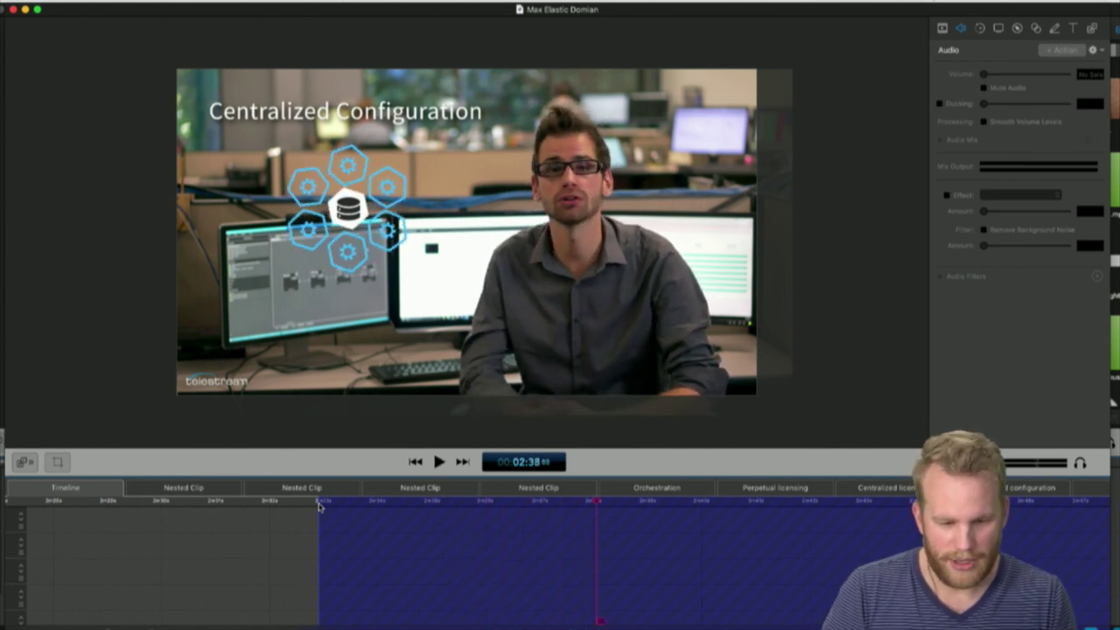
pyautogui.press('space')
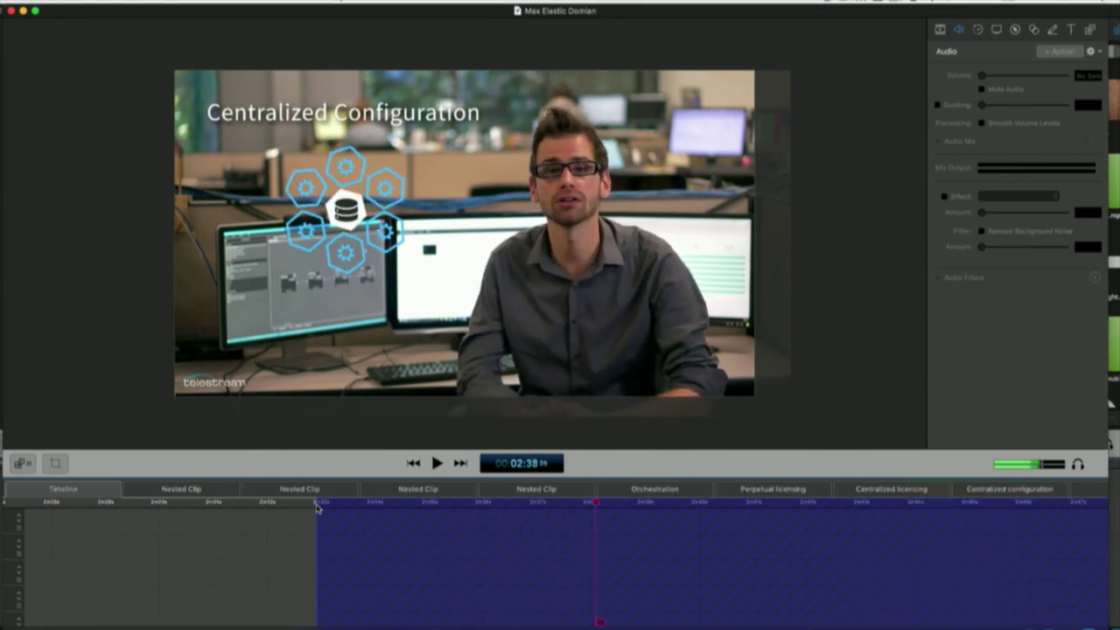
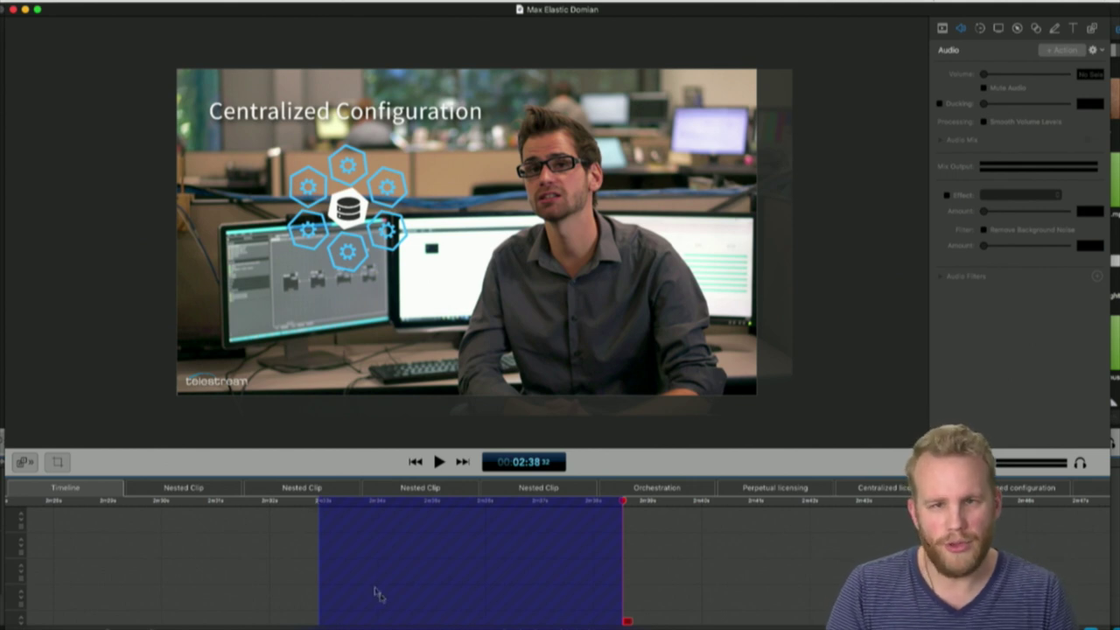
# Export the selected timeline range using the Animated GIF preset as Max Elastic Domian.gif.
pyautogui.hscroll(-2, 406, 544)
pyautogui.scroll(5, 405, 544)
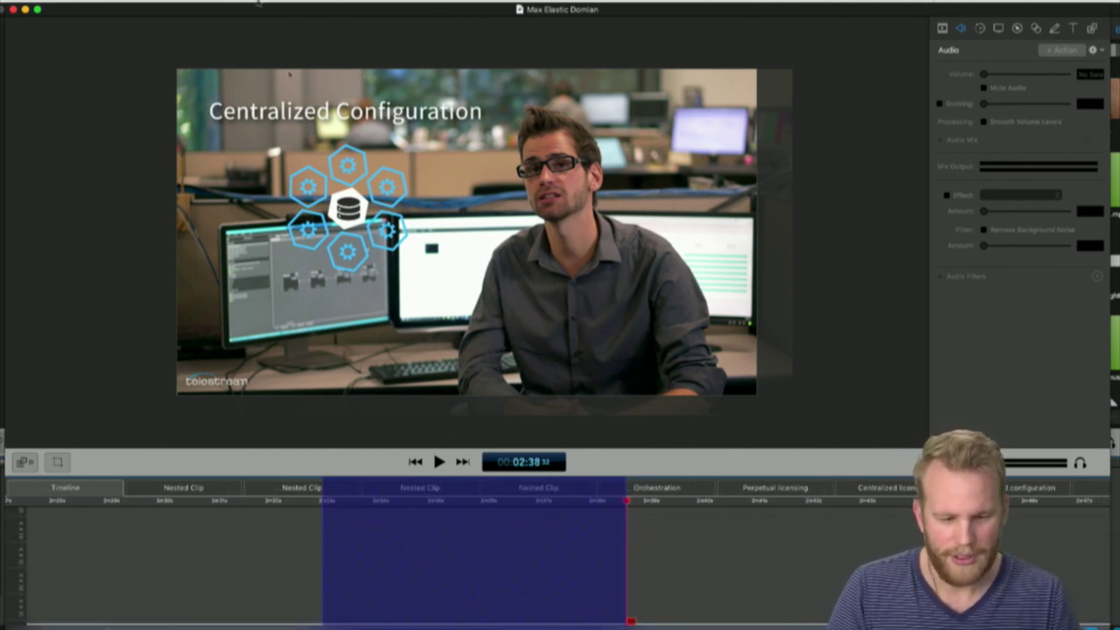
pyautogui.click(81, 1)
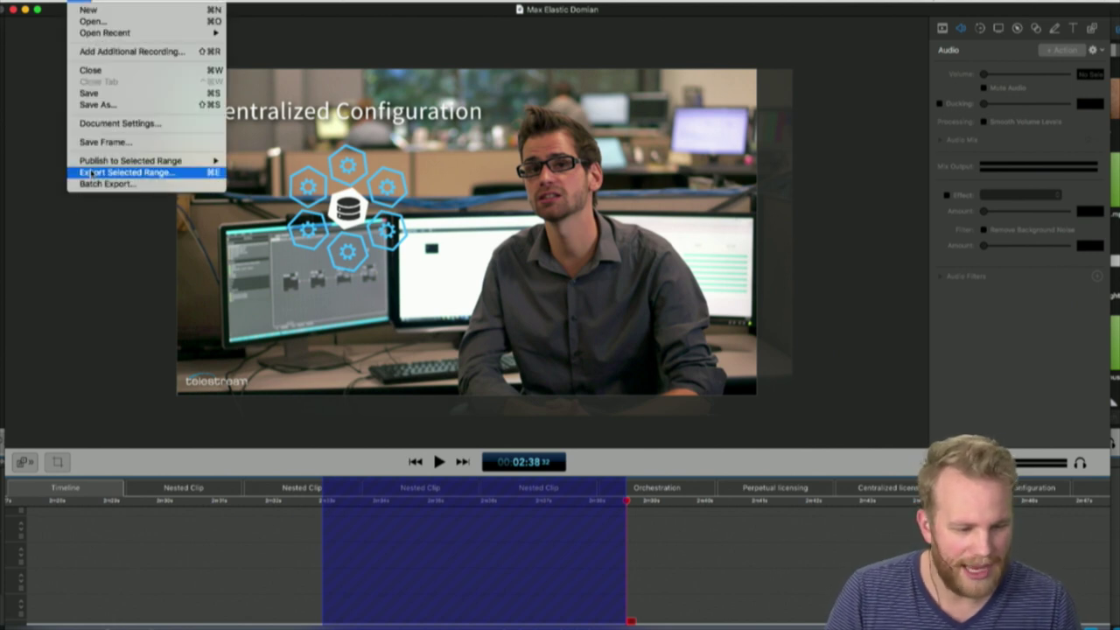
pyautogui.click(91, 173)
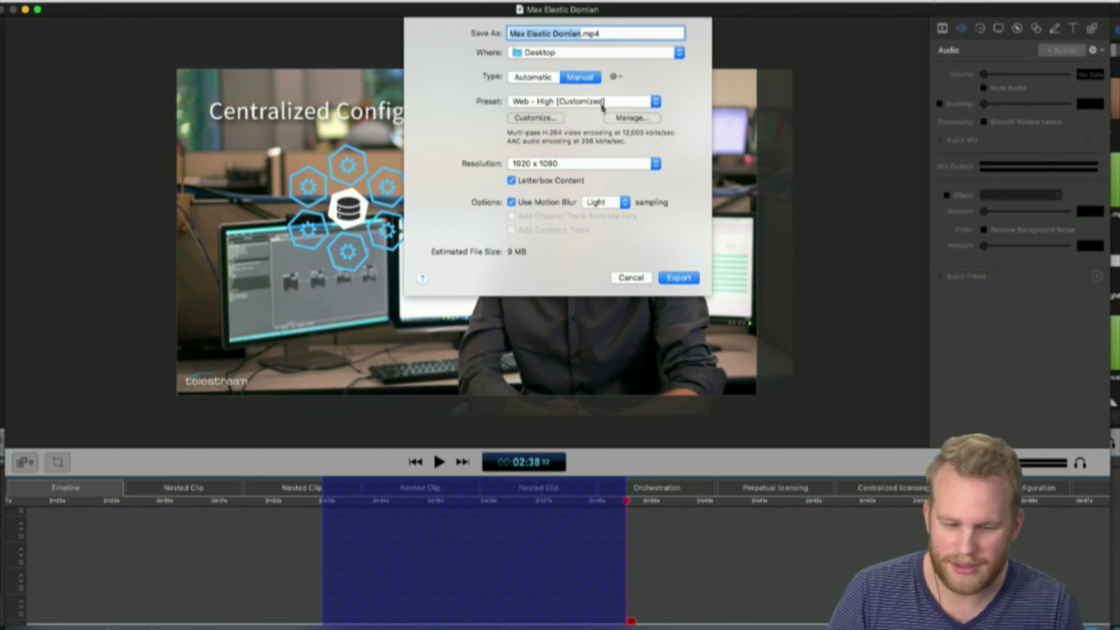
pyautogui.click(601, 103)
pyautogui.click(552, 252)
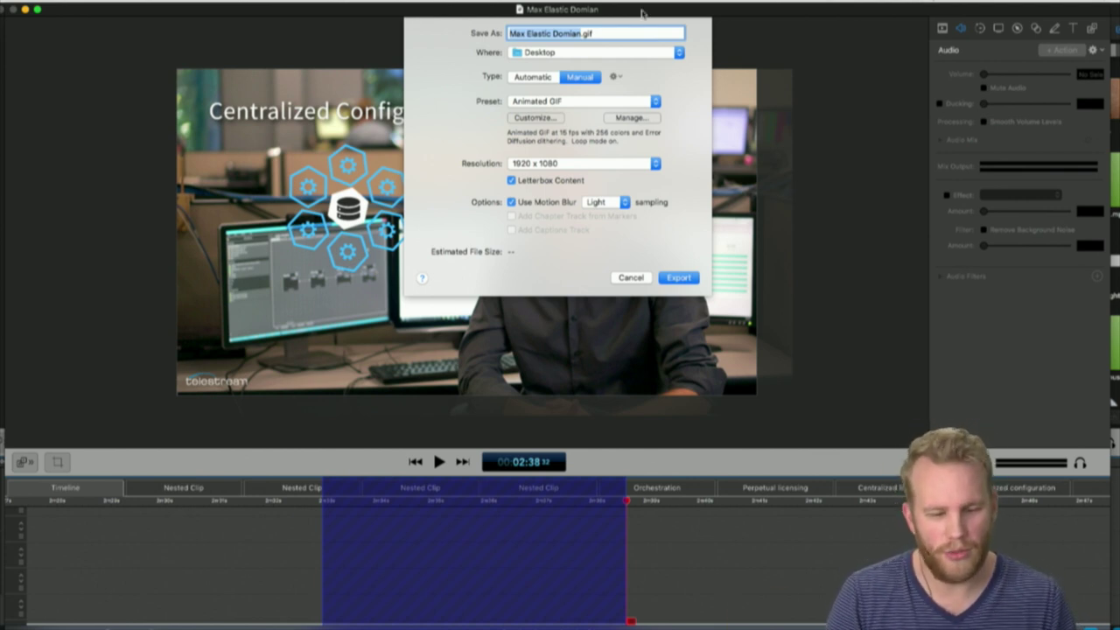
# Customize the Animated GIF preset to 30 fps with Dither turned off.
pyautogui.click(548, 116)
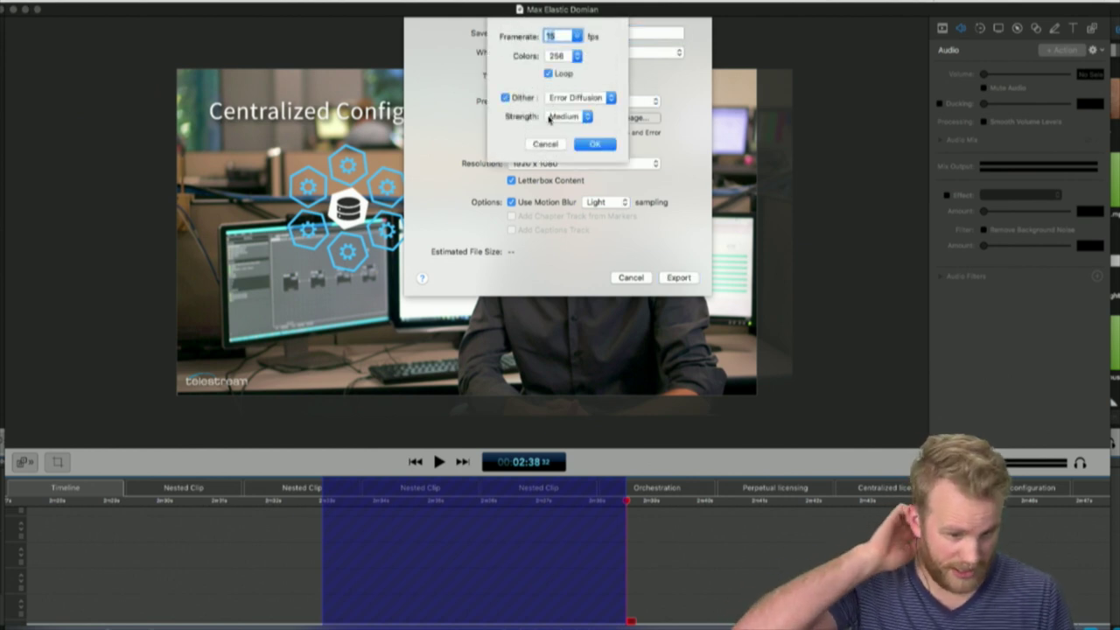
pyautogui.click(573, 35)
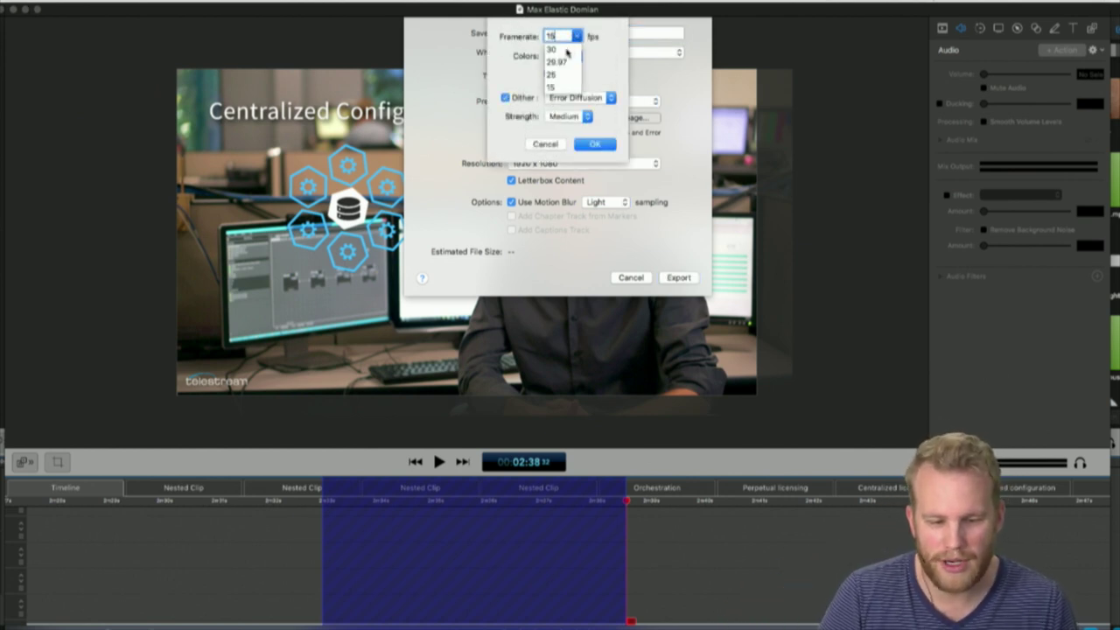
pyautogui.click(553, 87)
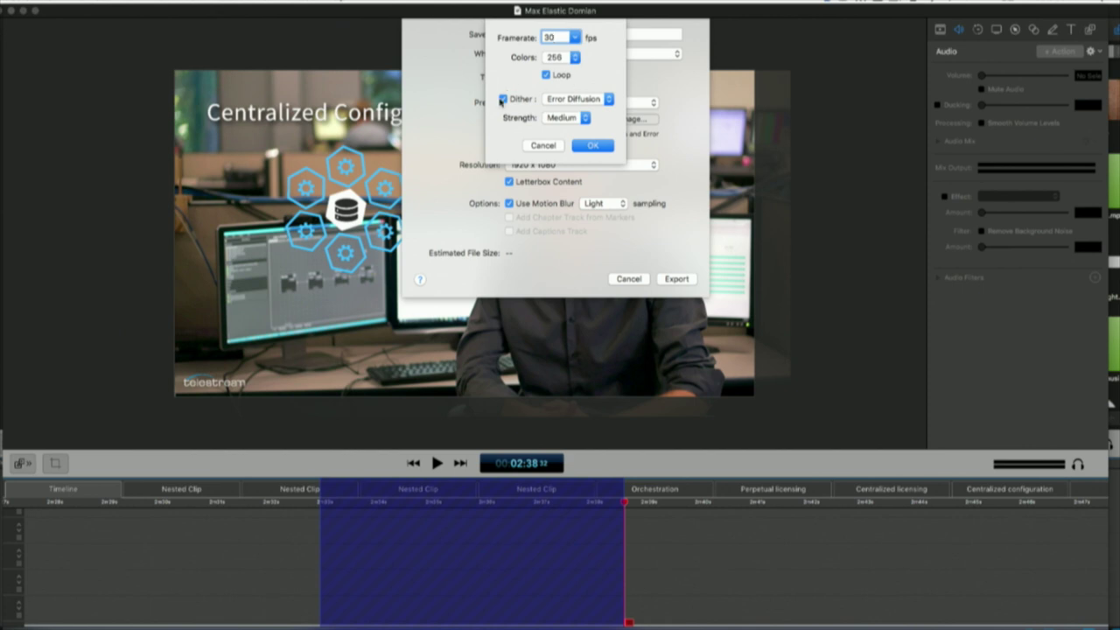
pyautogui.click(502, 100)
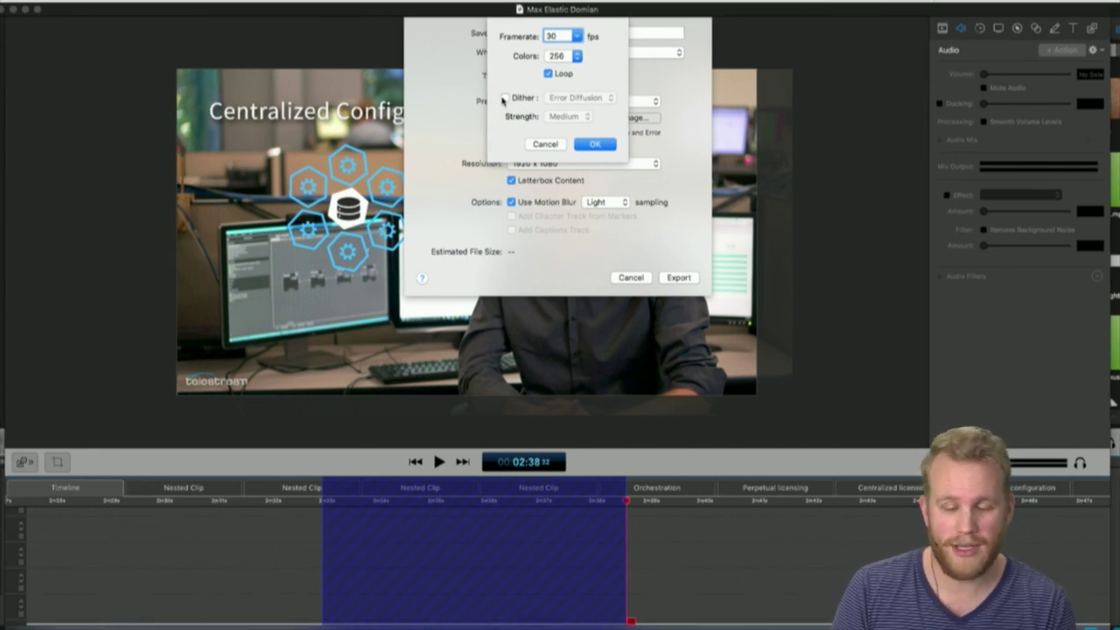
pyautogui.click(582, 143)
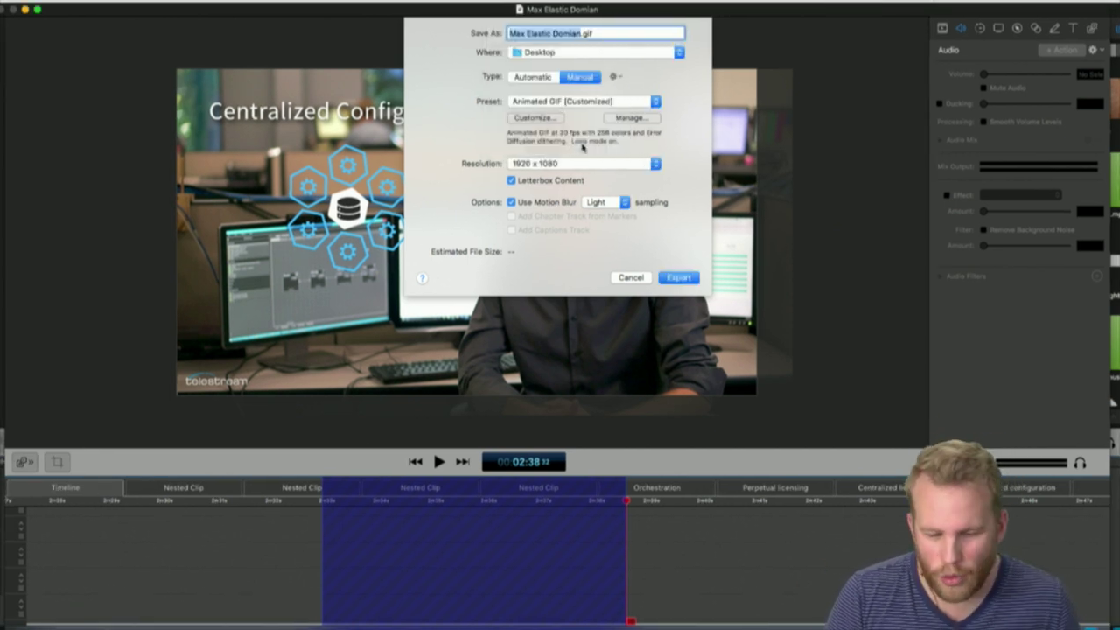
# Set the export resolution to 480 x 270 and disable motion blur.
pyautogui.click(563, 164)
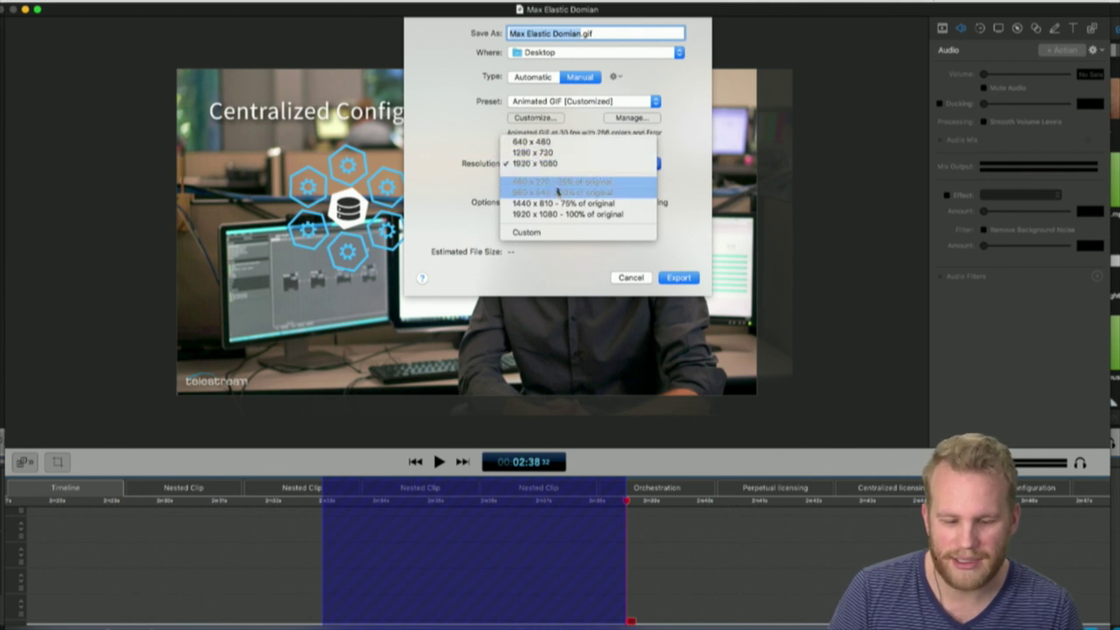
pyautogui.click(562, 181)
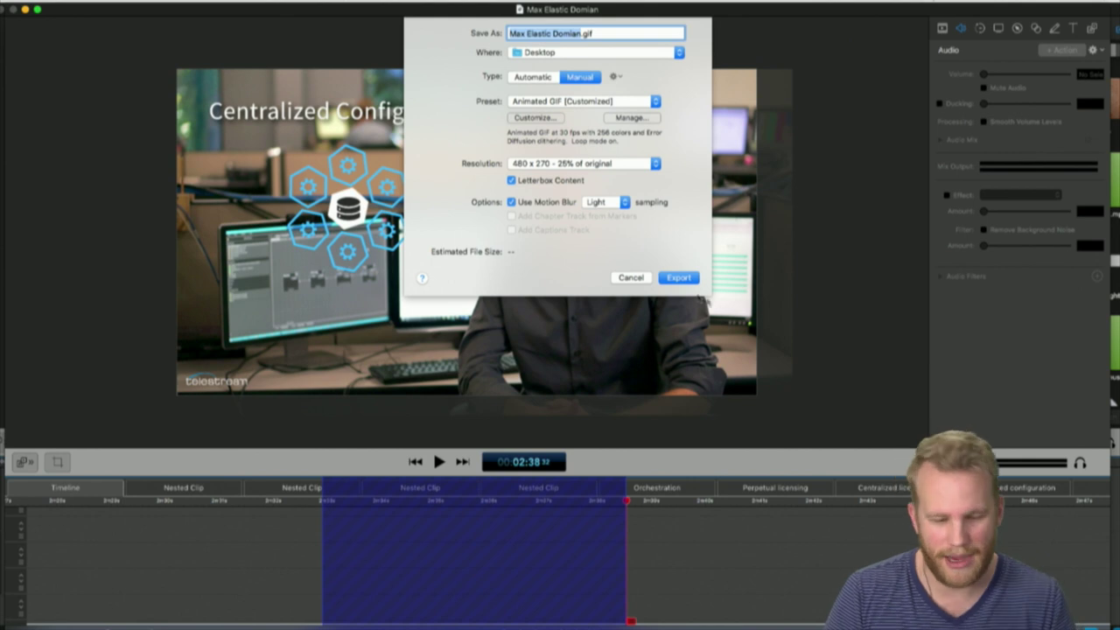
pyautogui.click(562, 204)
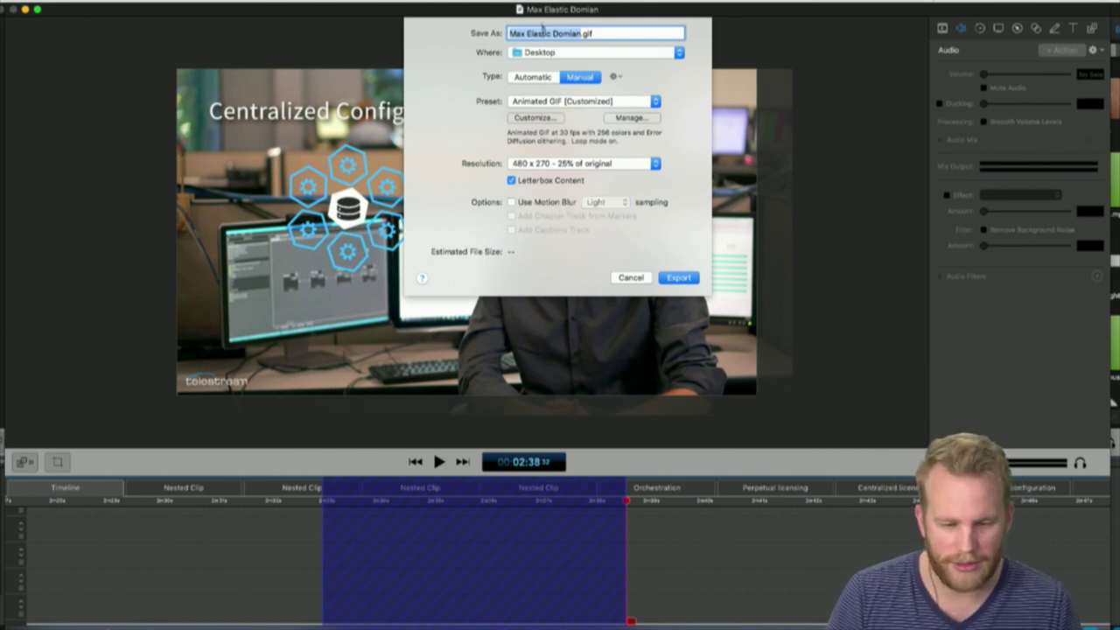
# Save the export into the GIF Stuff folder and export the GIF.
pyautogui.click(552, 53)
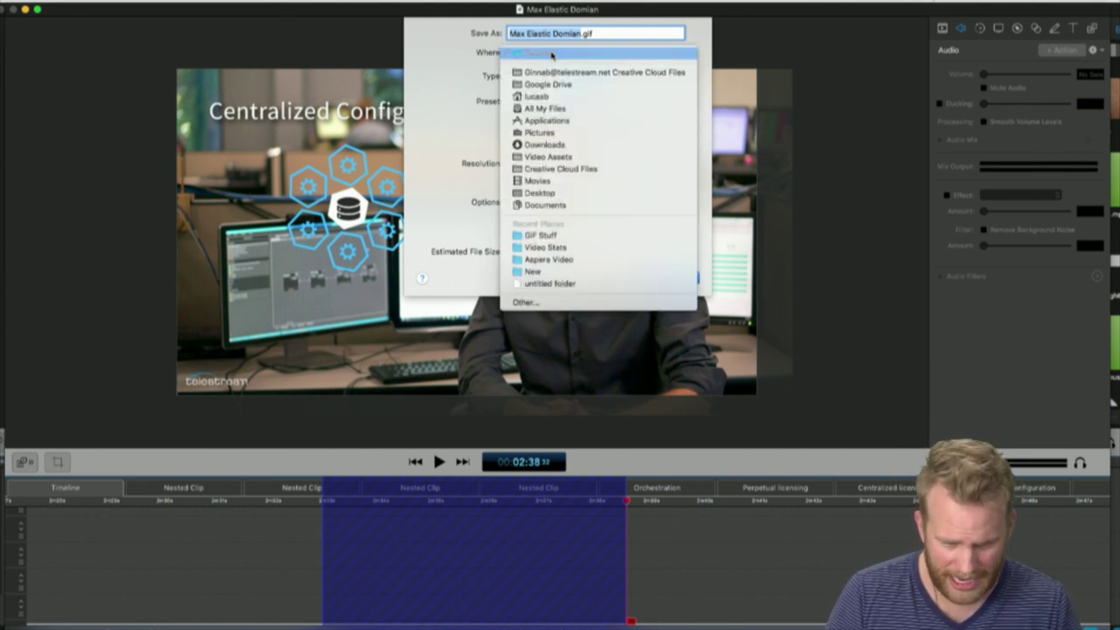
pyautogui.click(541, 235)
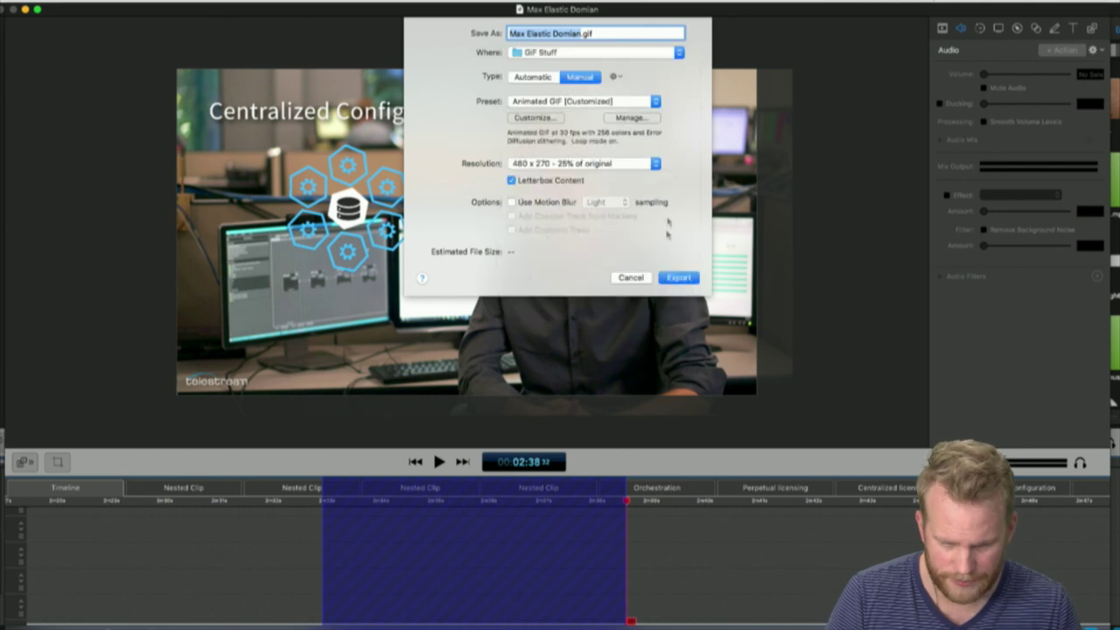
pyautogui.click(683, 278)
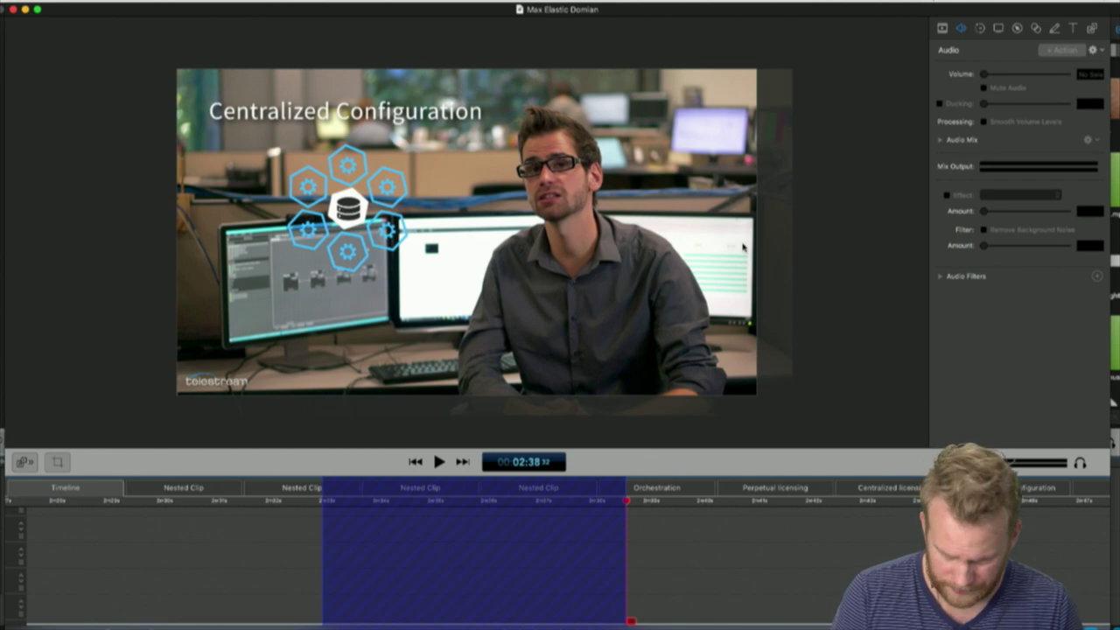
pyautogui.hotkey('ctrl', 'Up')
# Close the Microsoft Teams chat window and switch applications.
pyautogui.click(357, 250)
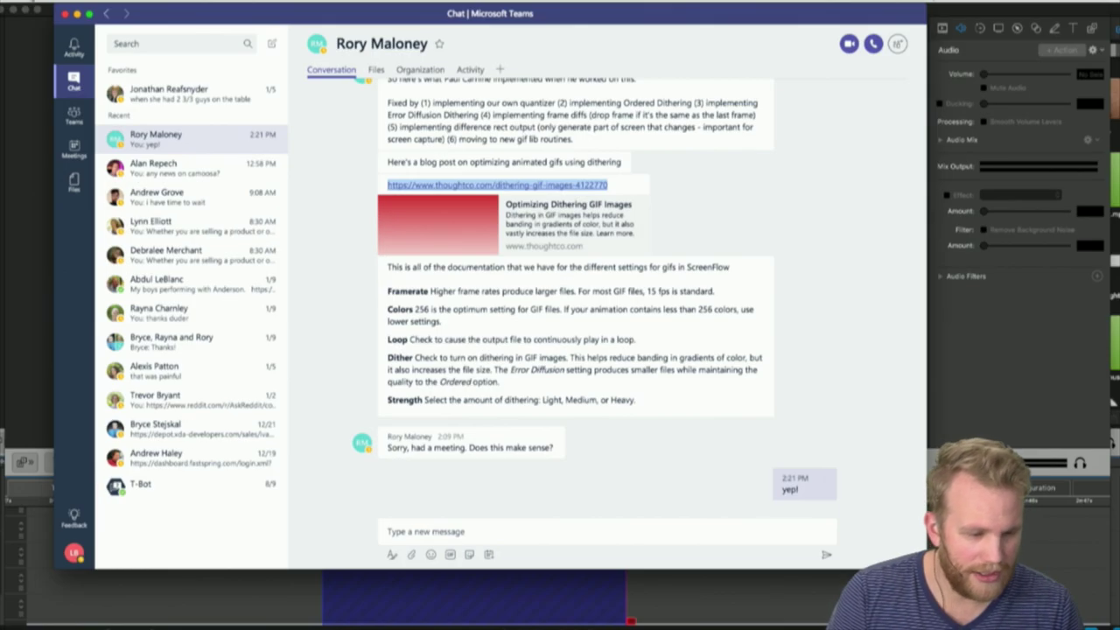
pyautogui.click(63, 15)
pyautogui.hotkey('ctrl', 'Down')
pyautogui.press('Tab')
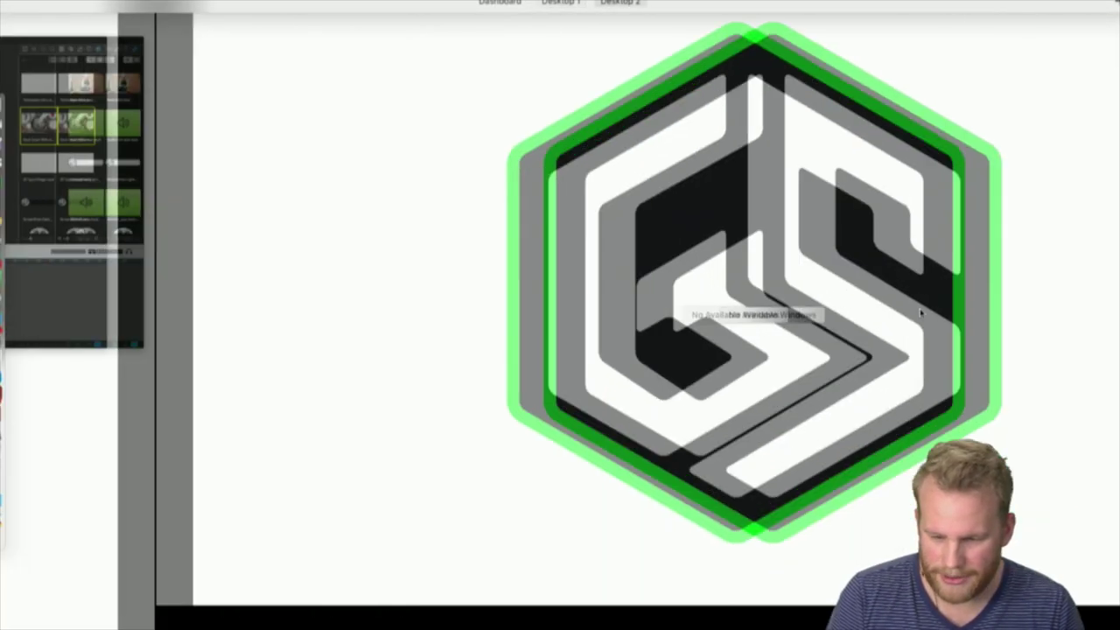
# Open the GIF Stuff folder in Finder and preview the new Max Elastic Domian.gif.
pyautogui.press('super+o')
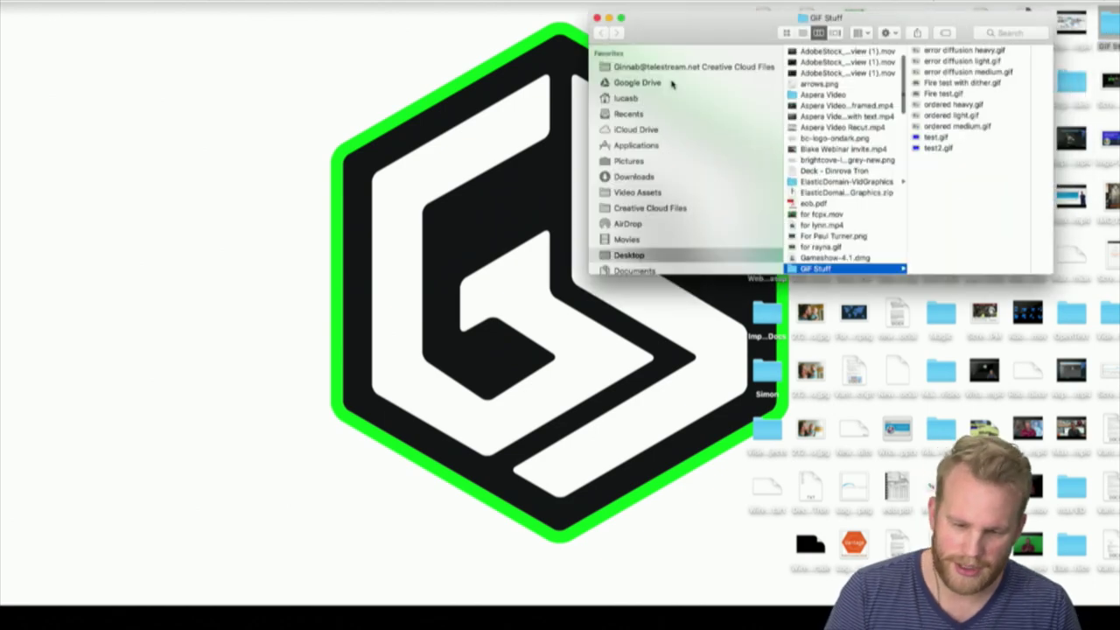
pyautogui.moveTo(719, 35); pyautogui.dragTo(552, 163)
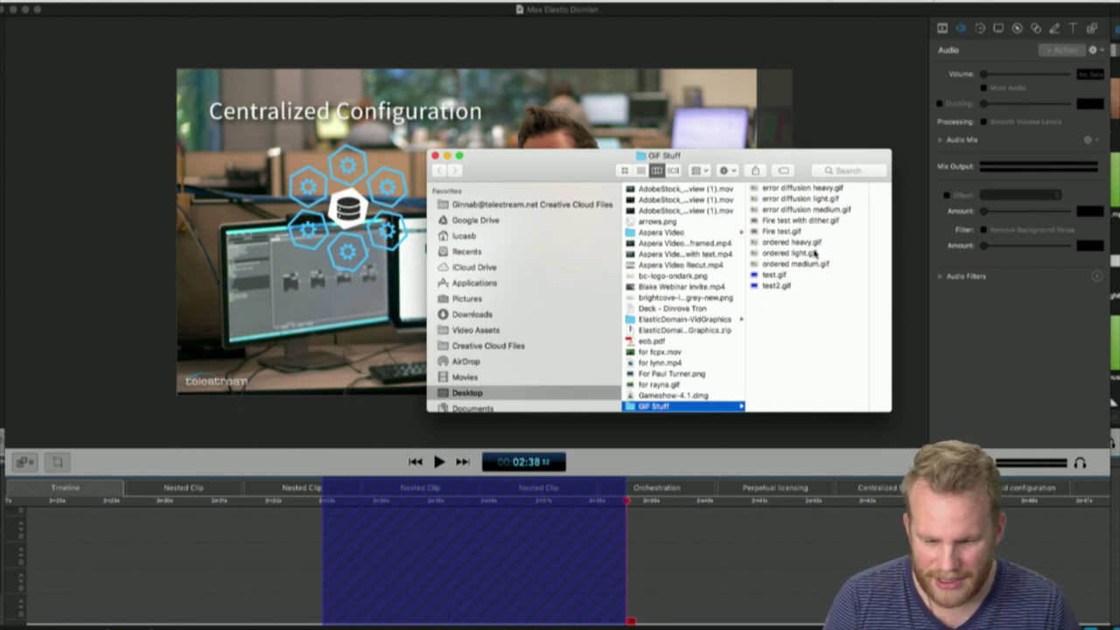
pyautogui.click(826, 274)
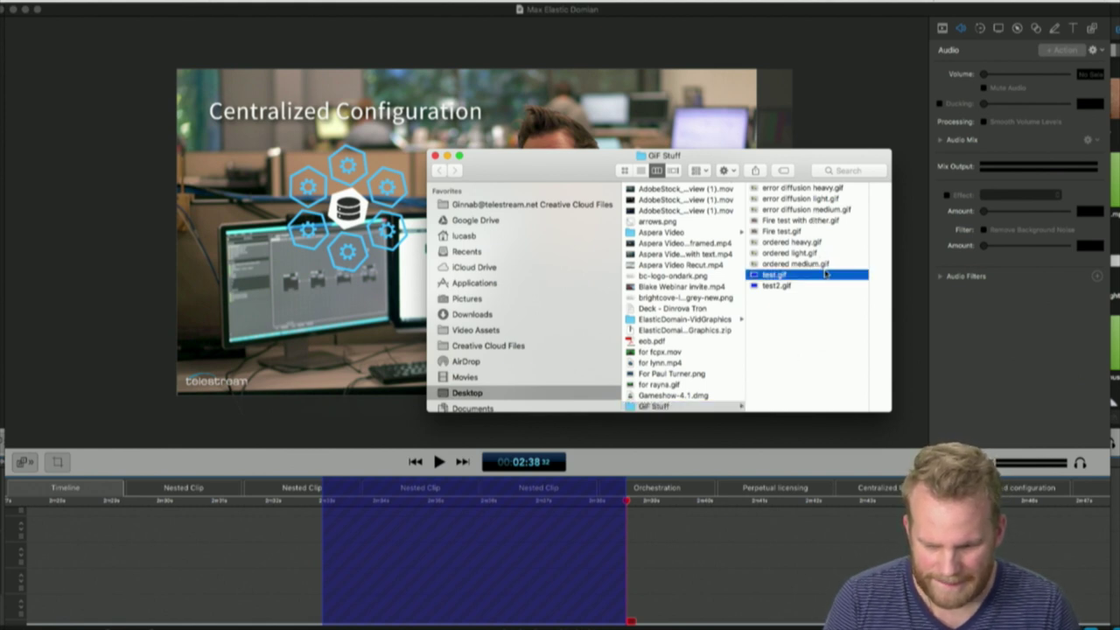
pyautogui.click(744, 323)
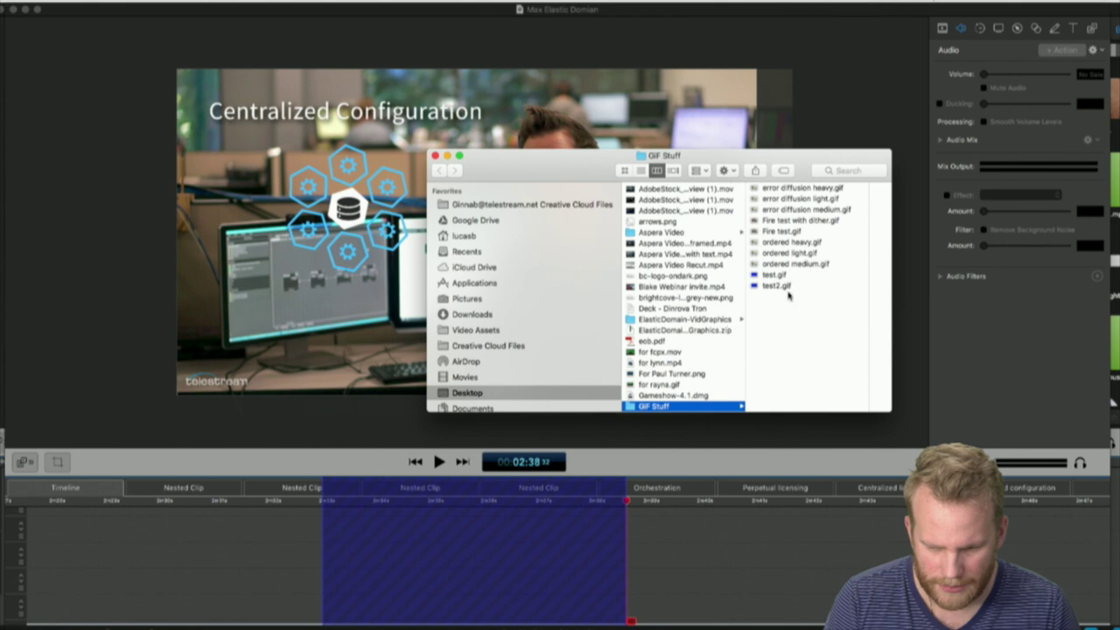
pyautogui.click(792, 241)
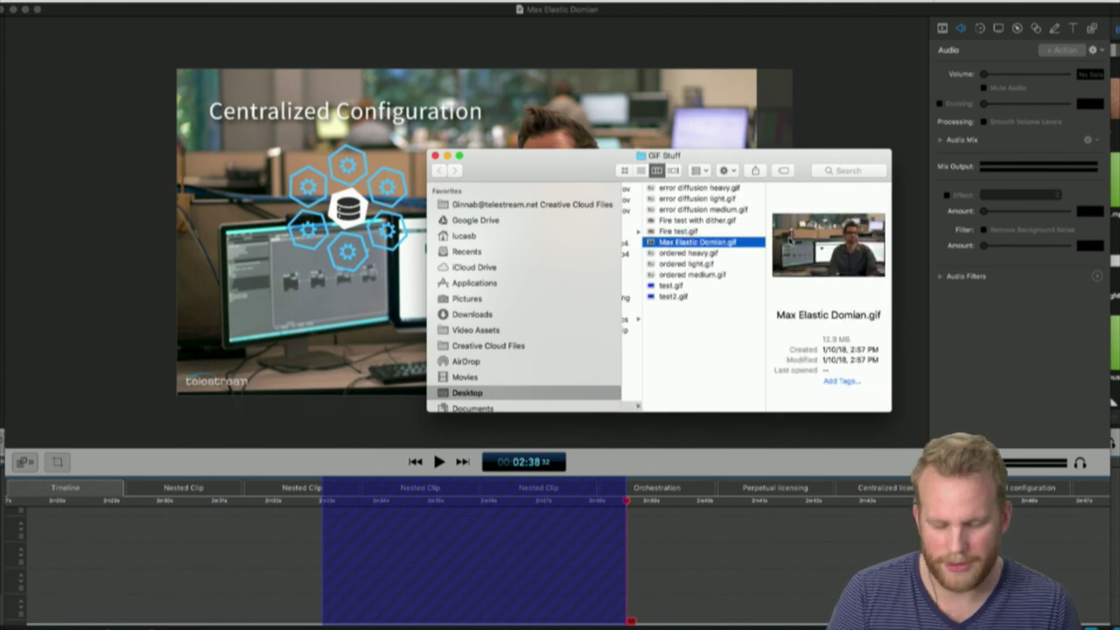
# Open a new empty tab in Chrome and bring it to the front.
pyautogui.click(18, 249)
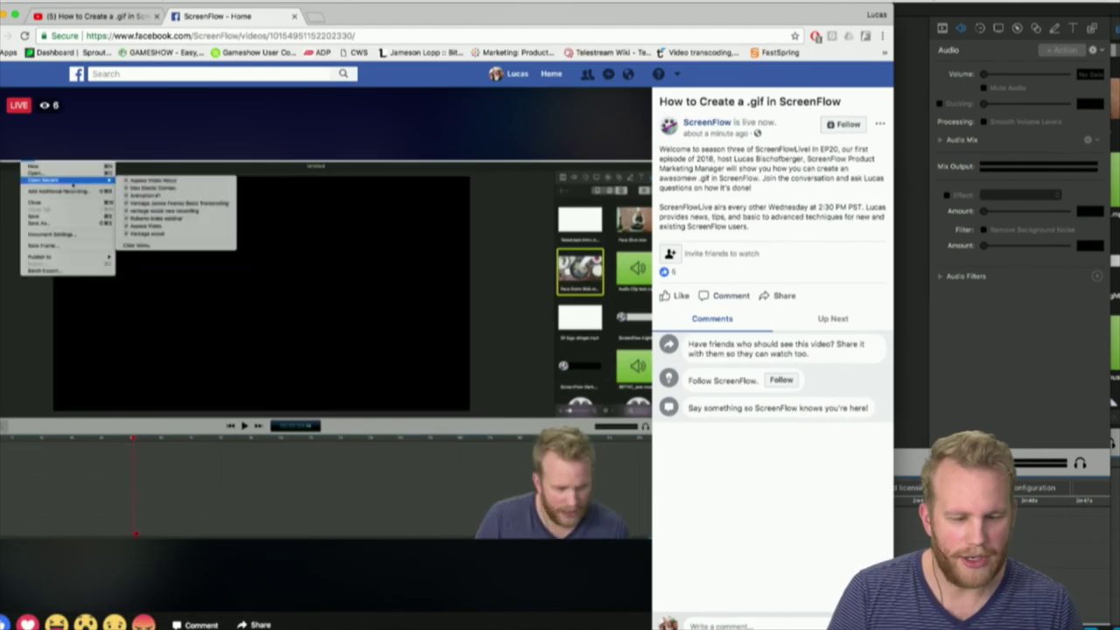
pyautogui.click(314, 18)
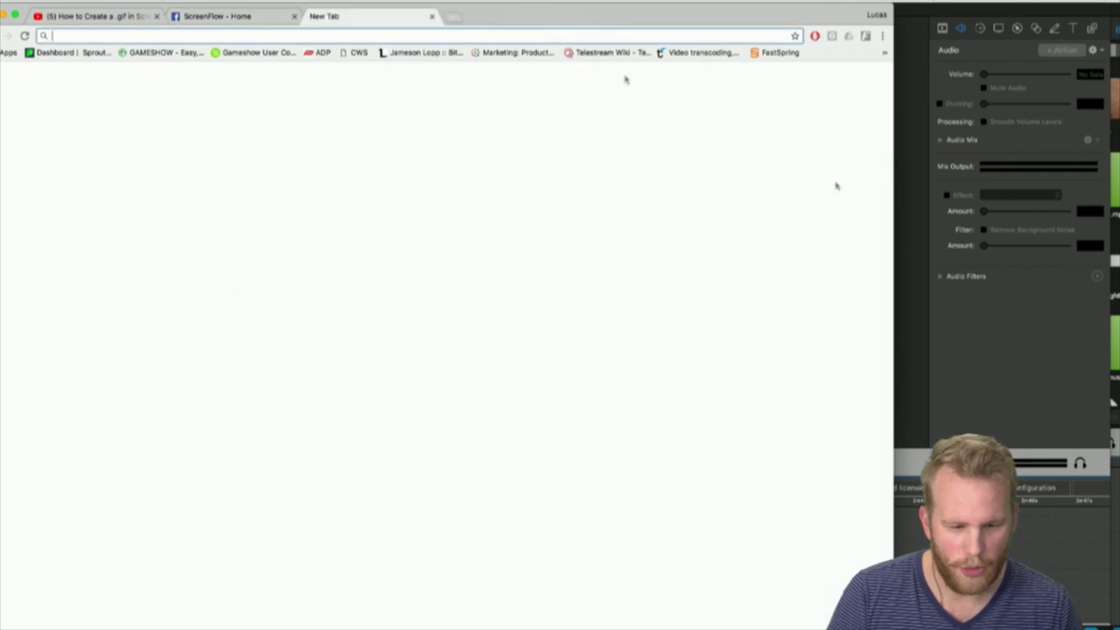
pyautogui.click(1050, 315)
pyautogui.hotkey('ctrl', 'Up')
pyautogui.hotkey('ctrl', 'Up')
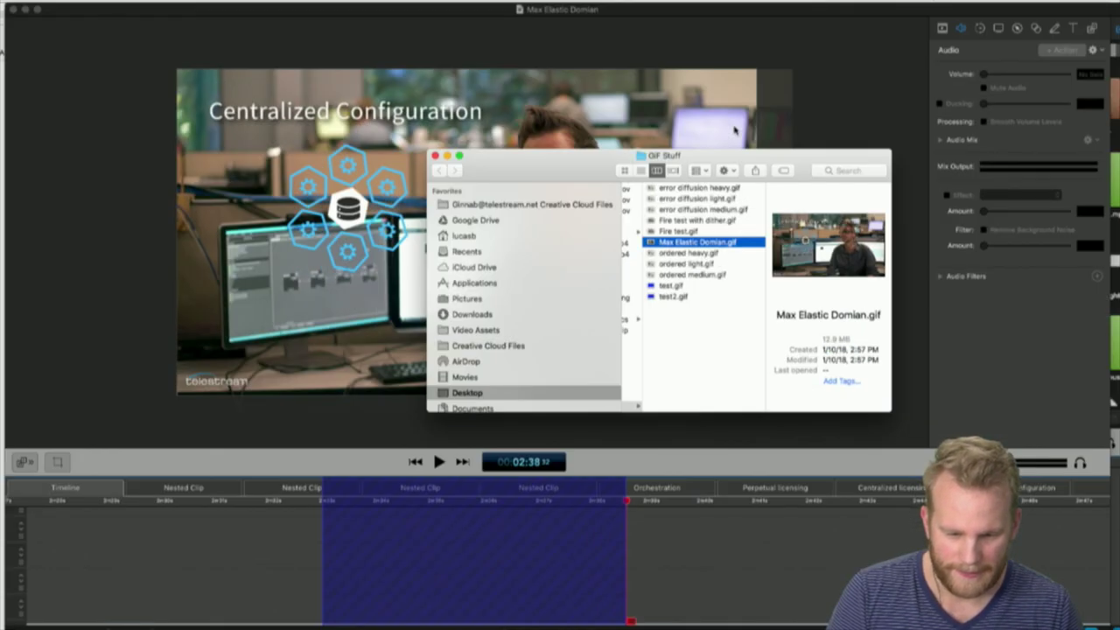
pyautogui.hotkey('ctrl', 'Up')
pyautogui.click(342, 140)
# Drag Max Elastic Domian.gif from the GIF Stuff window into the Chrome tab.
pyautogui.hotkey('ctrl', 'Up')
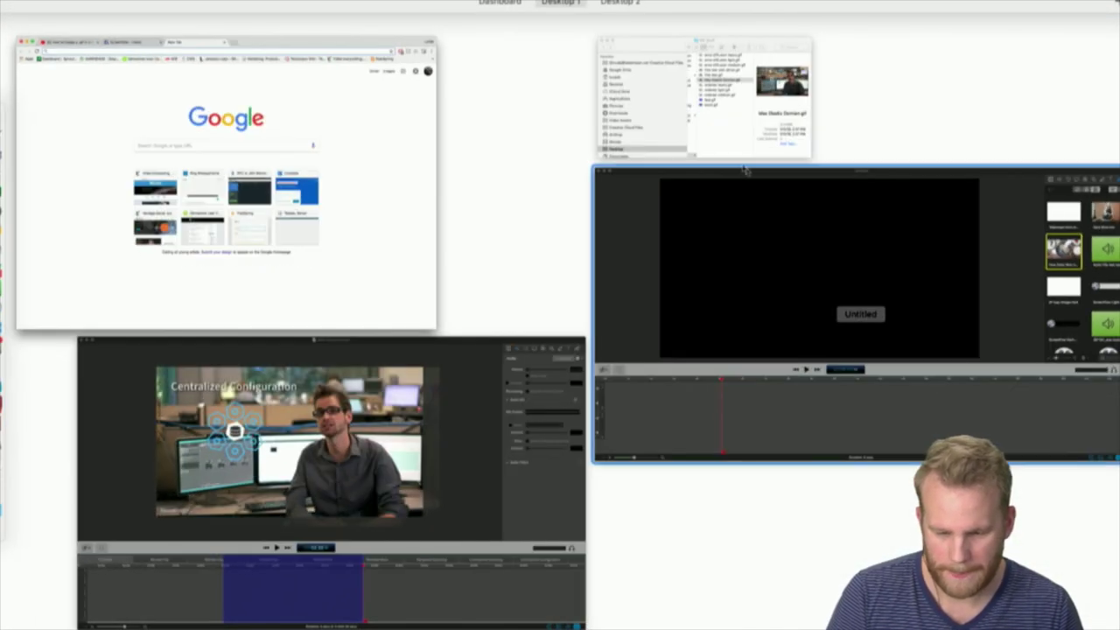
pyautogui.hotkey('ctrl', 'Up')
pyautogui.hotkey('ctrl', 'Up')
pyautogui.click(736, 136)
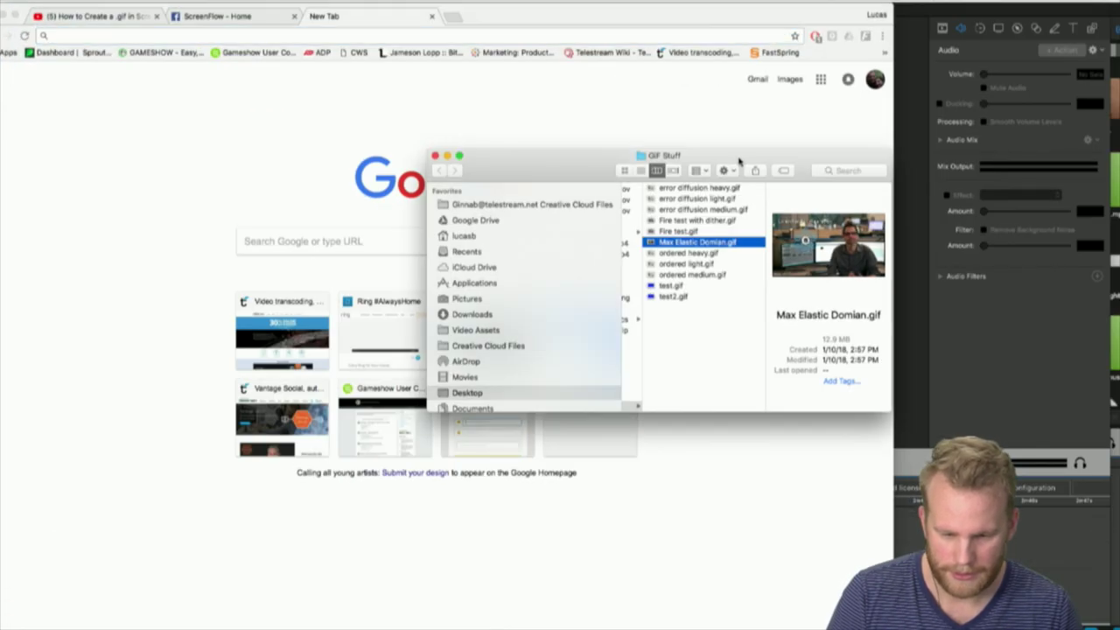
pyautogui.moveTo(743, 156); pyautogui.dragTo(1006, 155)
pyautogui.moveTo(955, 237); pyautogui.dragTo(379, 40)
pyautogui.click(490, 122)
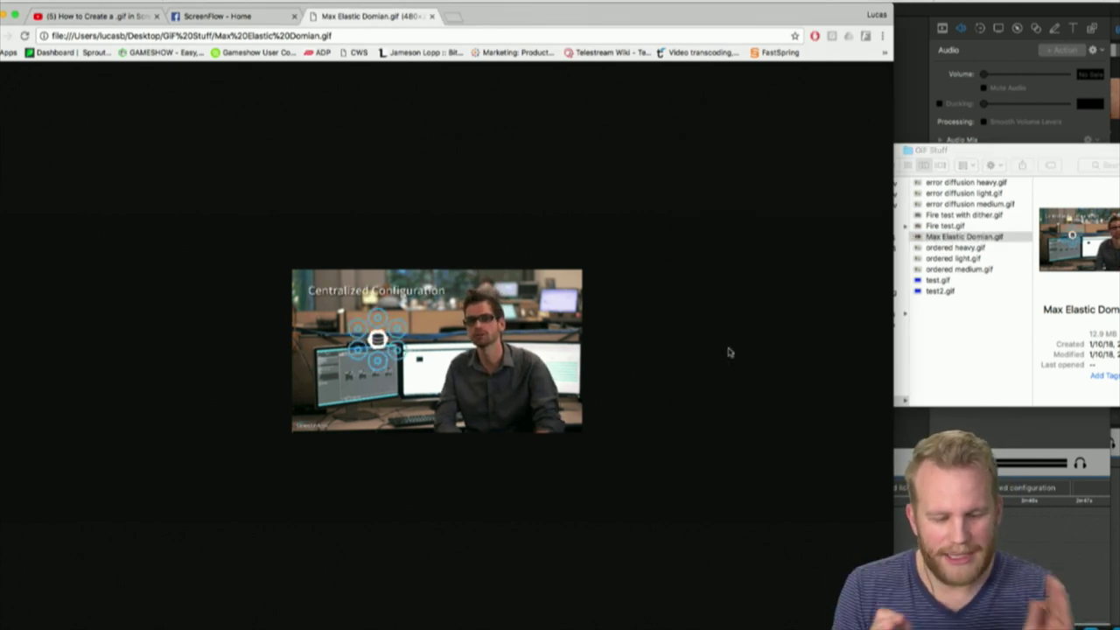
# Zoom in on the playing GIF to watch it at large size.
pyautogui.scroll(5, 446, 350)
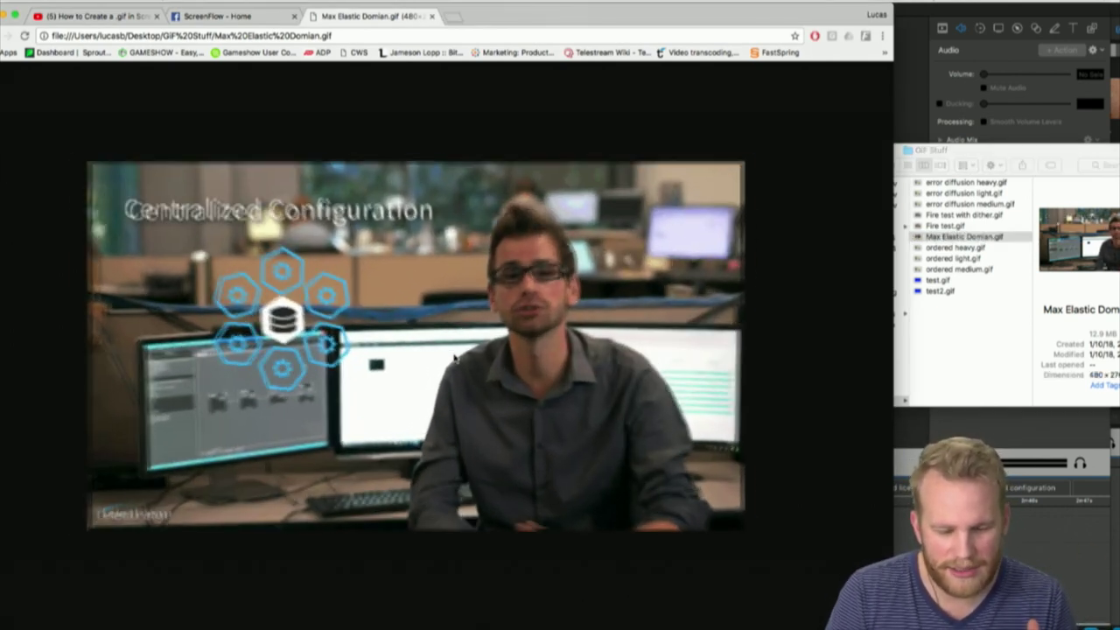
pyautogui.scroll(2, 454, 356)
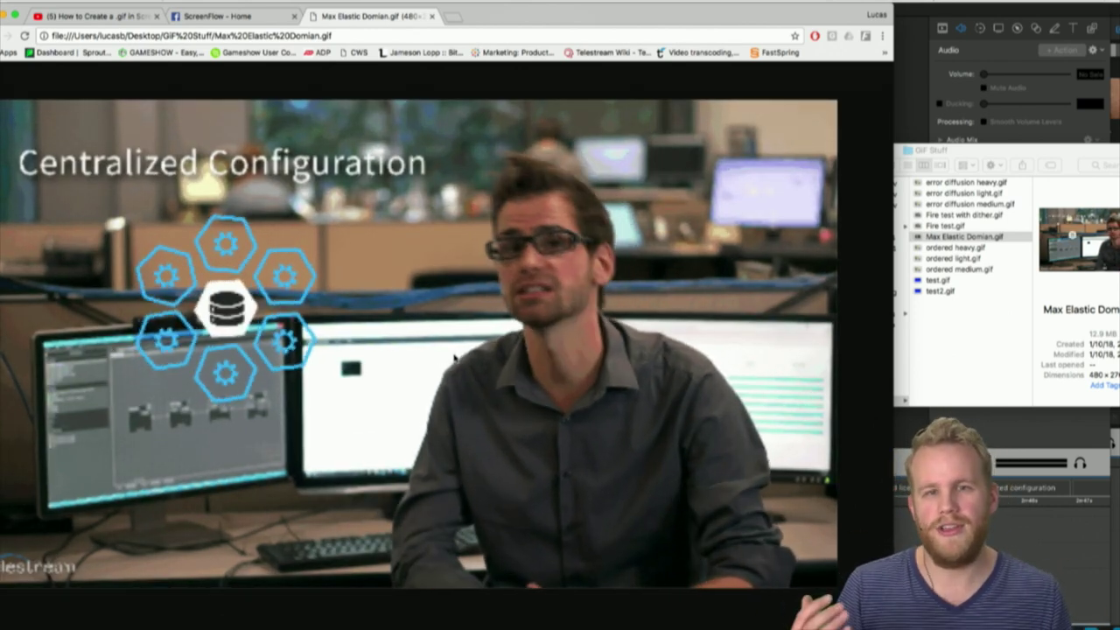
pyautogui.scroll(-3, 454, 356)
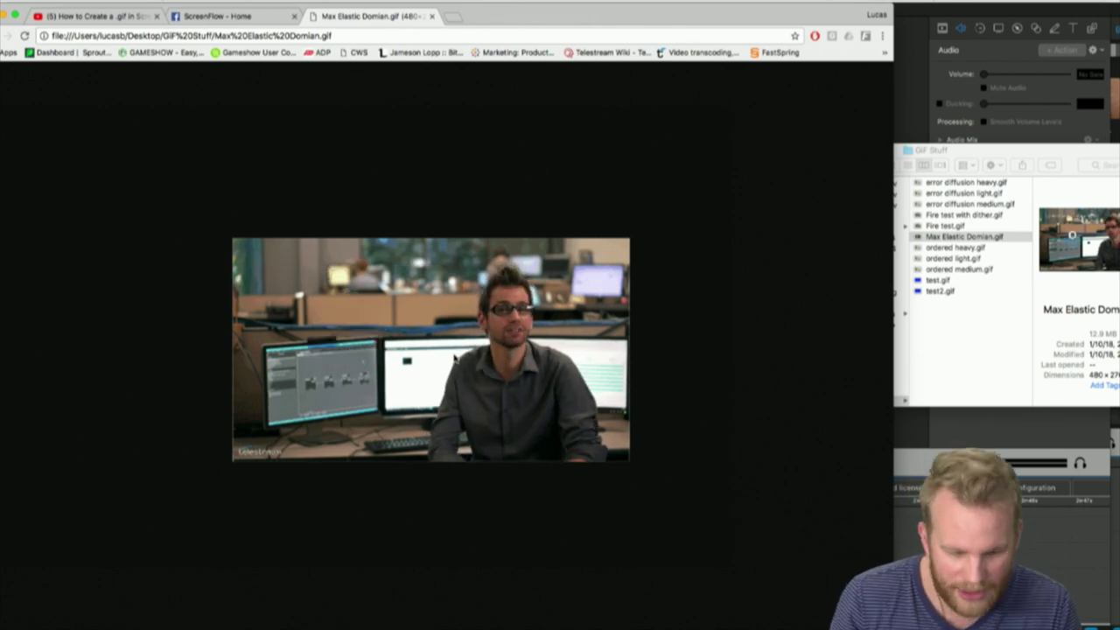
pyautogui.scroll(5, 454, 356)
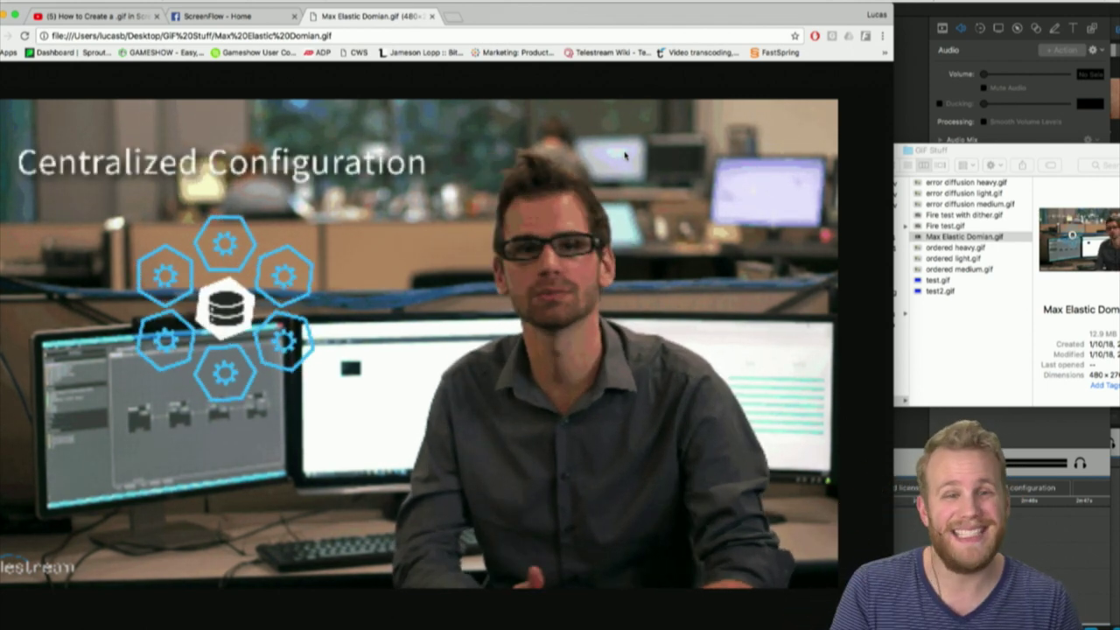
# Start another export of the selected range in ScreenFlow.
pyautogui.hotkey('ctrl', 'Up')
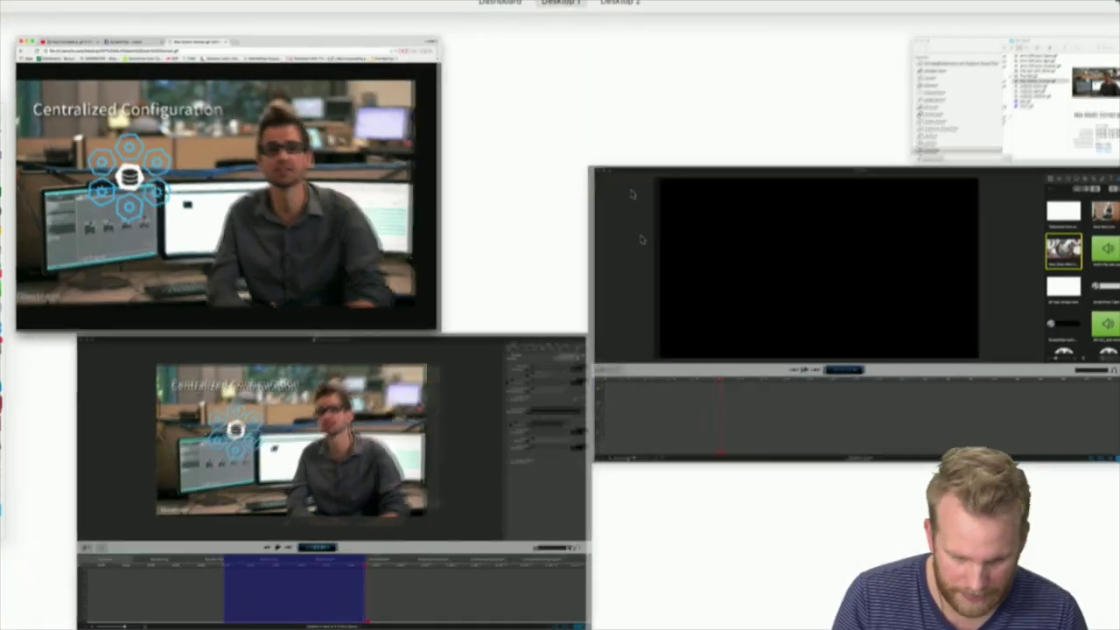
pyautogui.click(333, 473)
pyautogui.click(106, 7)
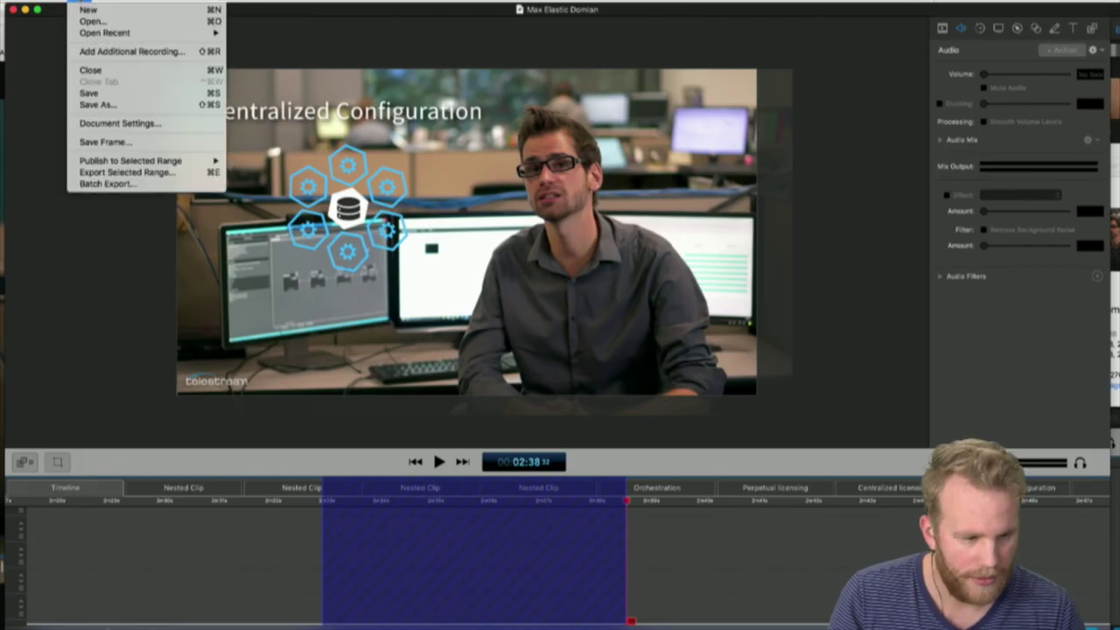
pyautogui.click(112, 174)
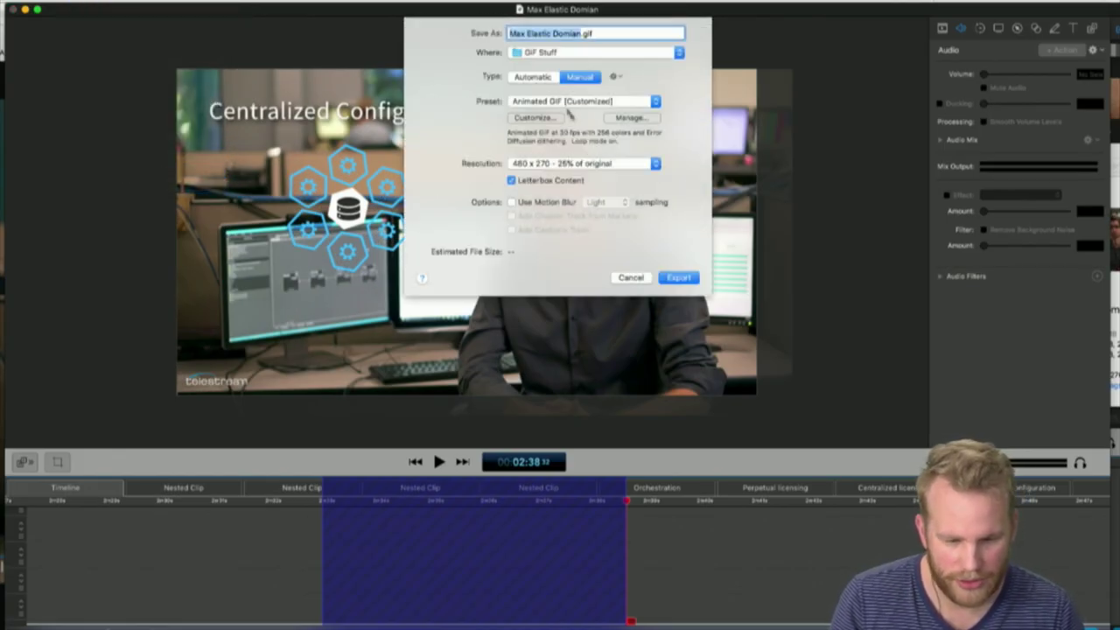
# Enable Ordered dithering at Heavy strength in the GIF customization settings.
pyautogui.click(535, 117)
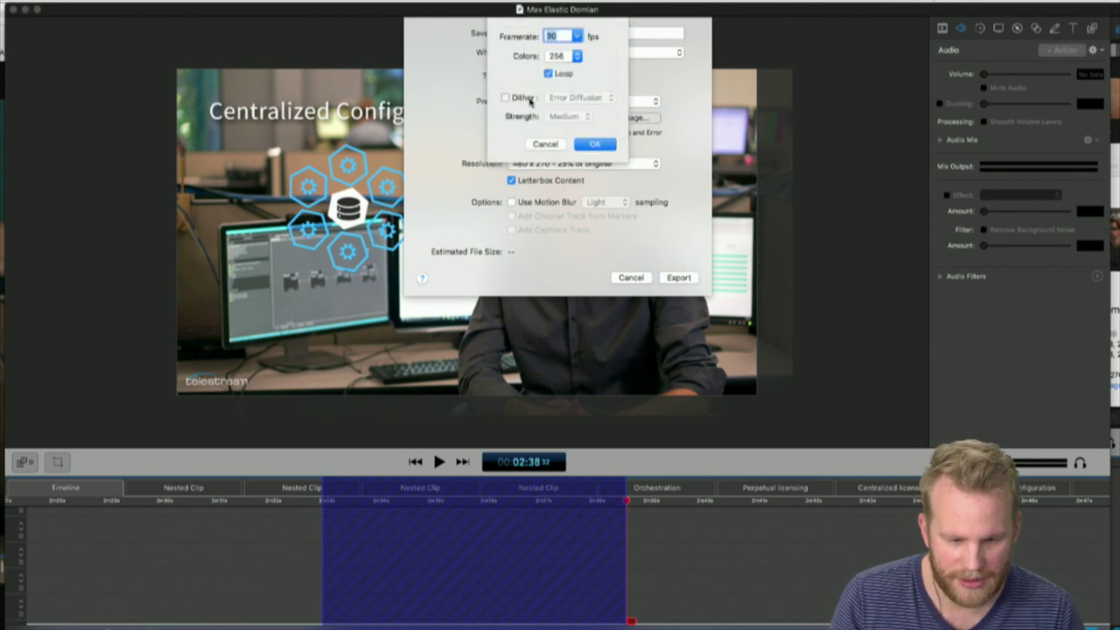
pyautogui.click(529, 101)
pyautogui.click(579, 97)
pyautogui.click(569, 109)
pyautogui.click(577, 115)
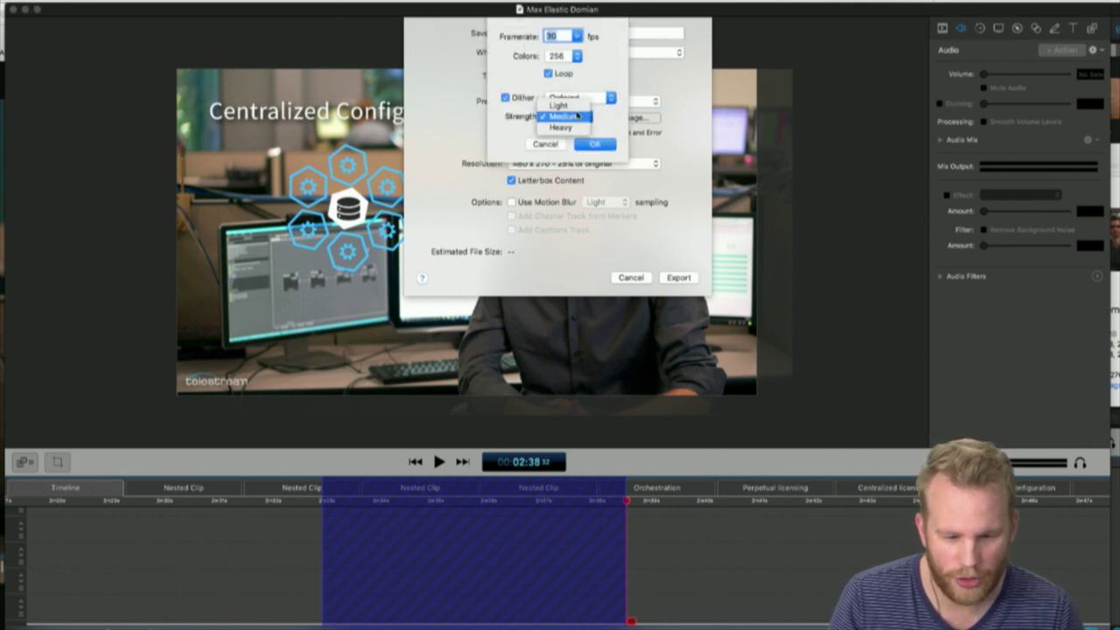
pyautogui.click(561, 127)
pyautogui.click(596, 147)
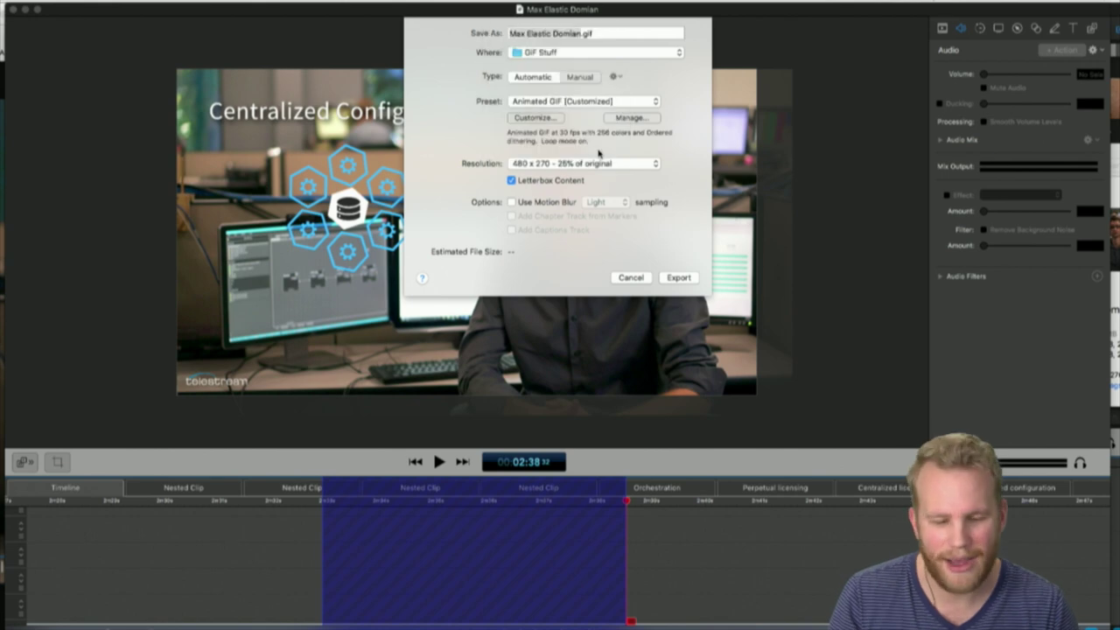
# Rename the file to Max Elastic Domian with dither.gif and export it.
pyautogui.click(568, 34)
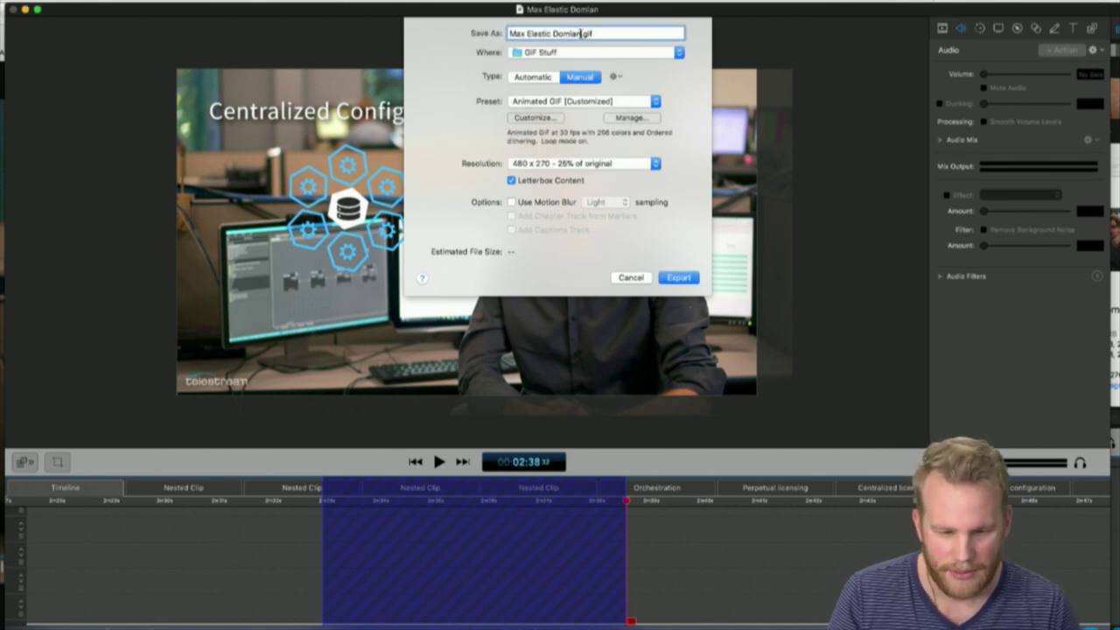
pyautogui.write('with dither')
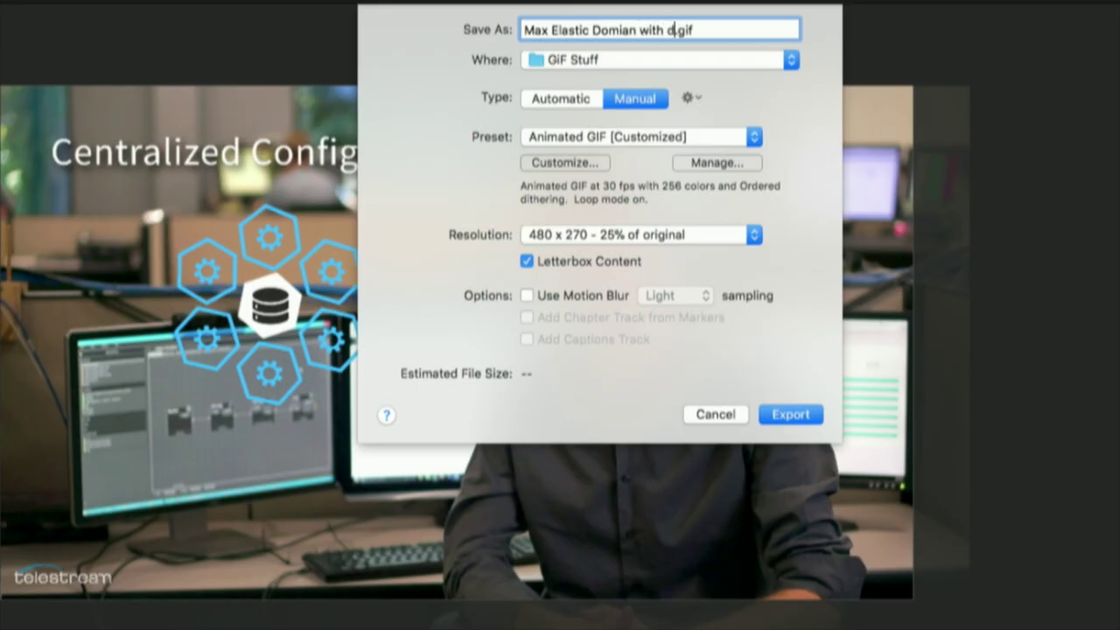
pyautogui.click(778, 415)
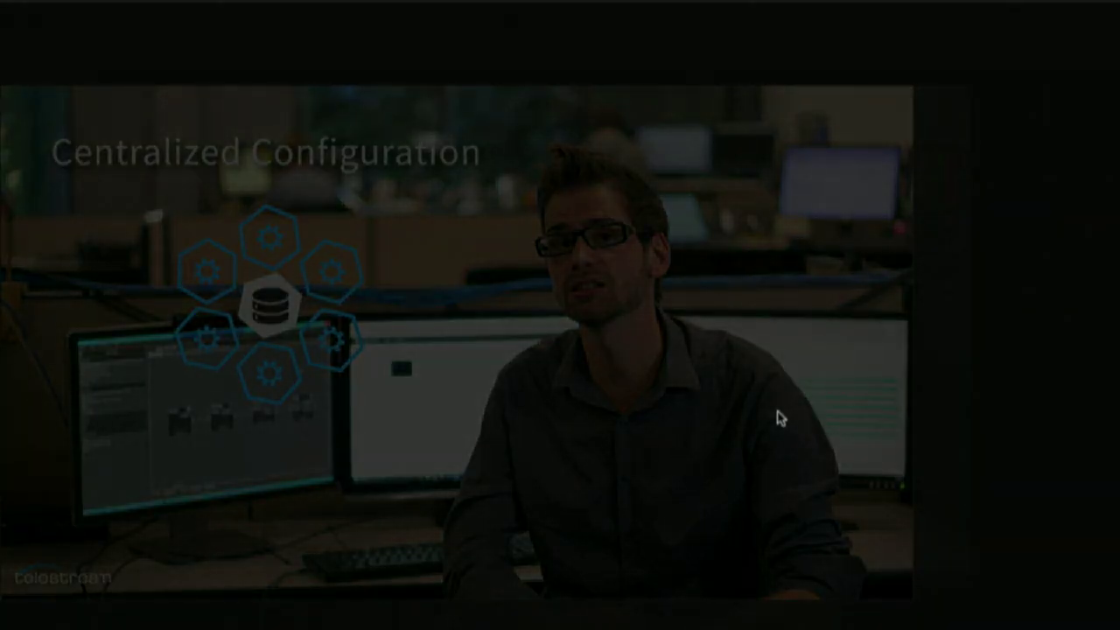
# Bring Chrome forward and open a new blank tab.
pyautogui.hotkey('ctrl', 'Up')
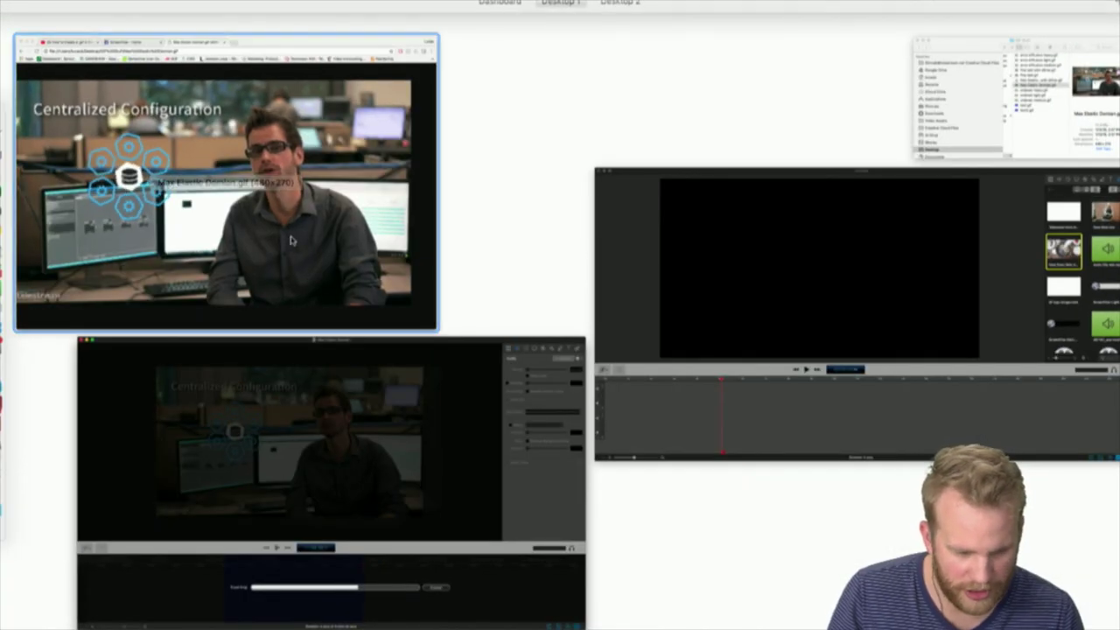
pyautogui.click(291, 241)
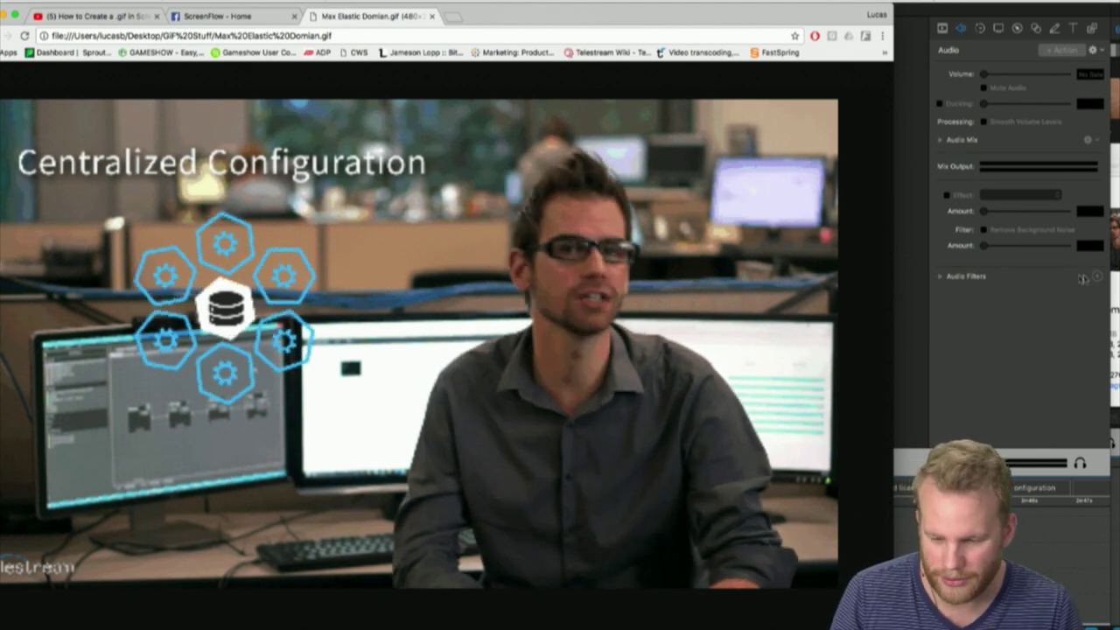
pyautogui.press('super+t')
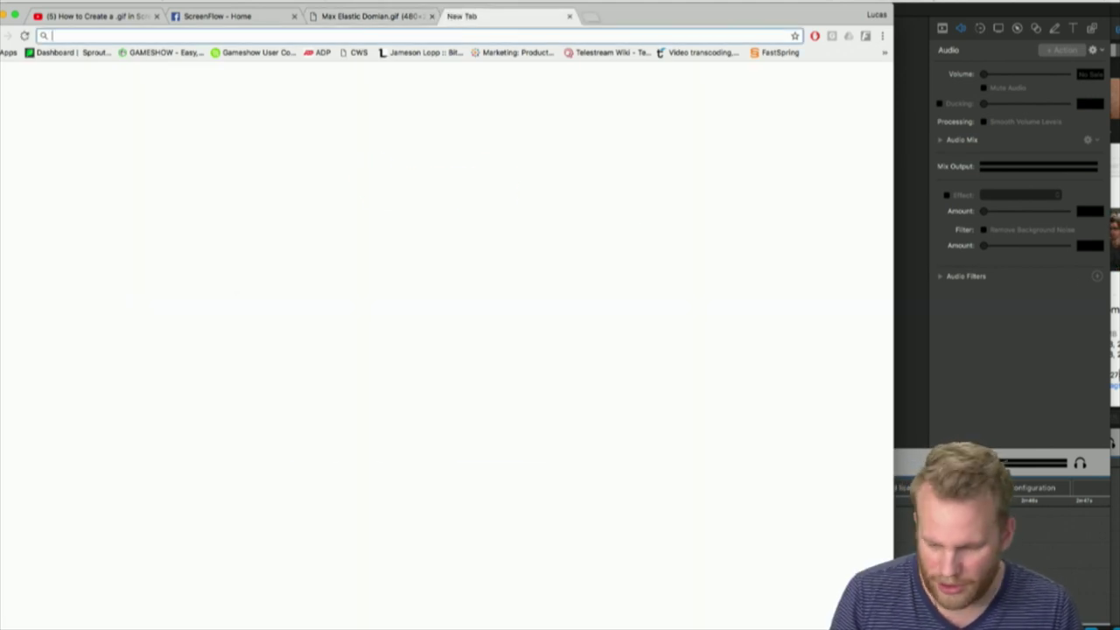
# Select Max Elastic Domian with dither.gif in the GIF Stuff folder to check its 15.3 MB size.
pyautogui.press('super+Tab')
pyautogui.click(969, 237)
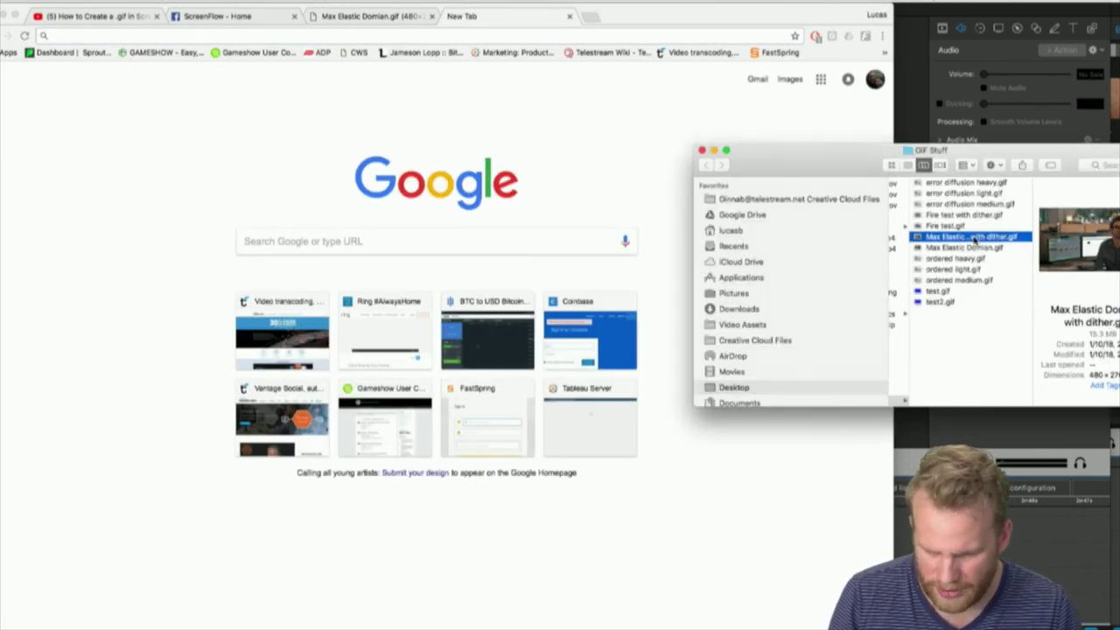
pyautogui.moveTo(973, 239)
pyautogui.mouseDown()
pyautogui.moveTo(966, 183)
pyautogui.moveTo(974, 237)
pyautogui.mouseUp()
pyautogui.click(982, 325)
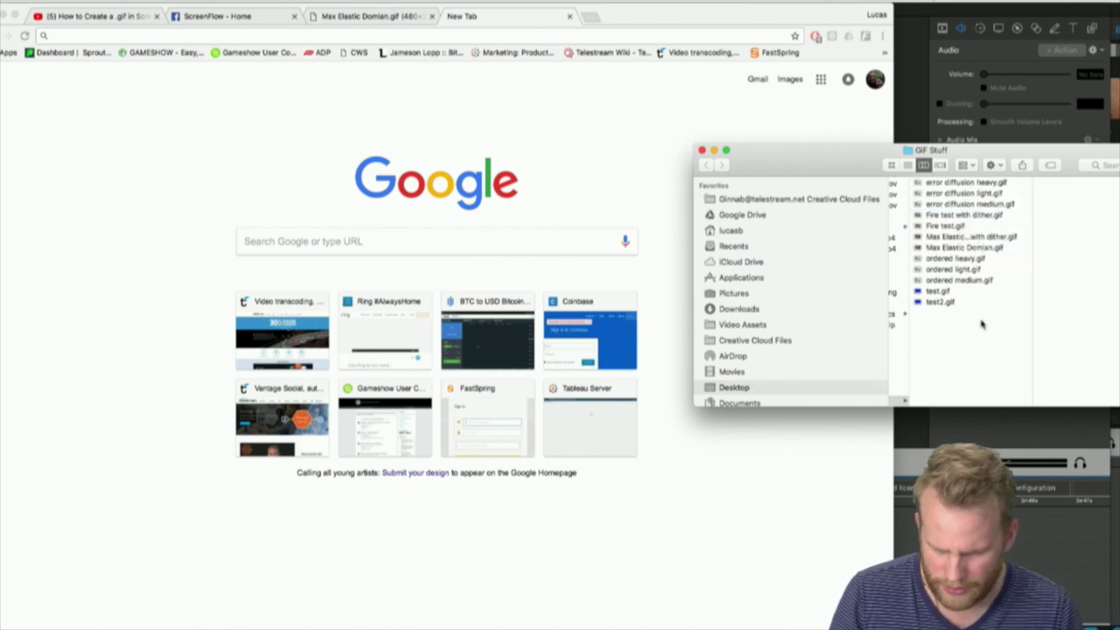
pyautogui.hscroll(-3, 981, 324)
pyautogui.click(1054, 237)
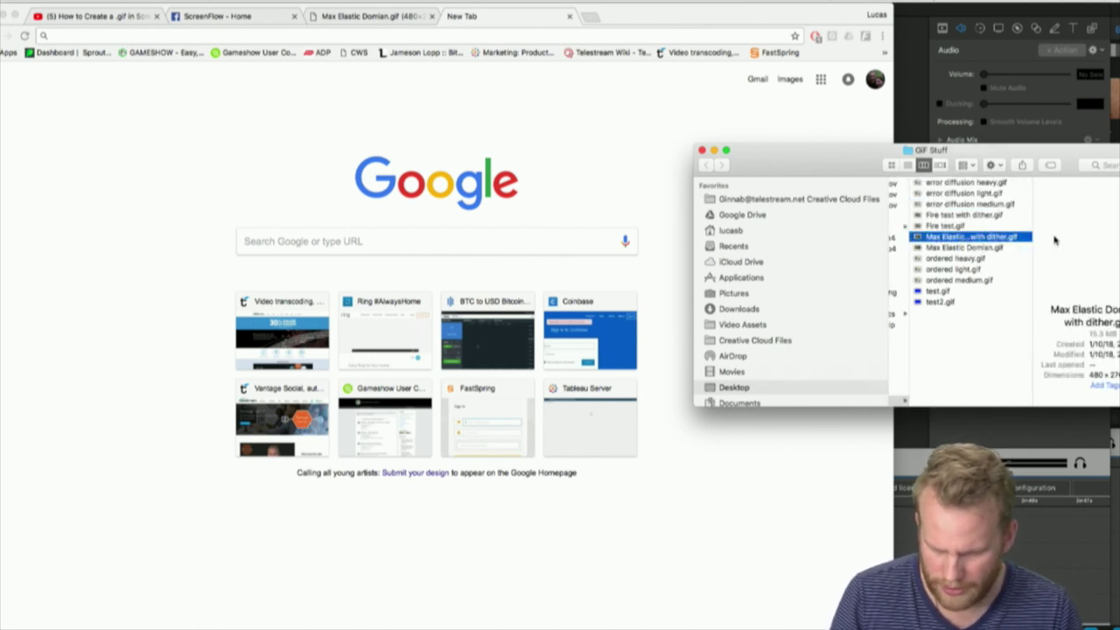
pyautogui.click(980, 247)
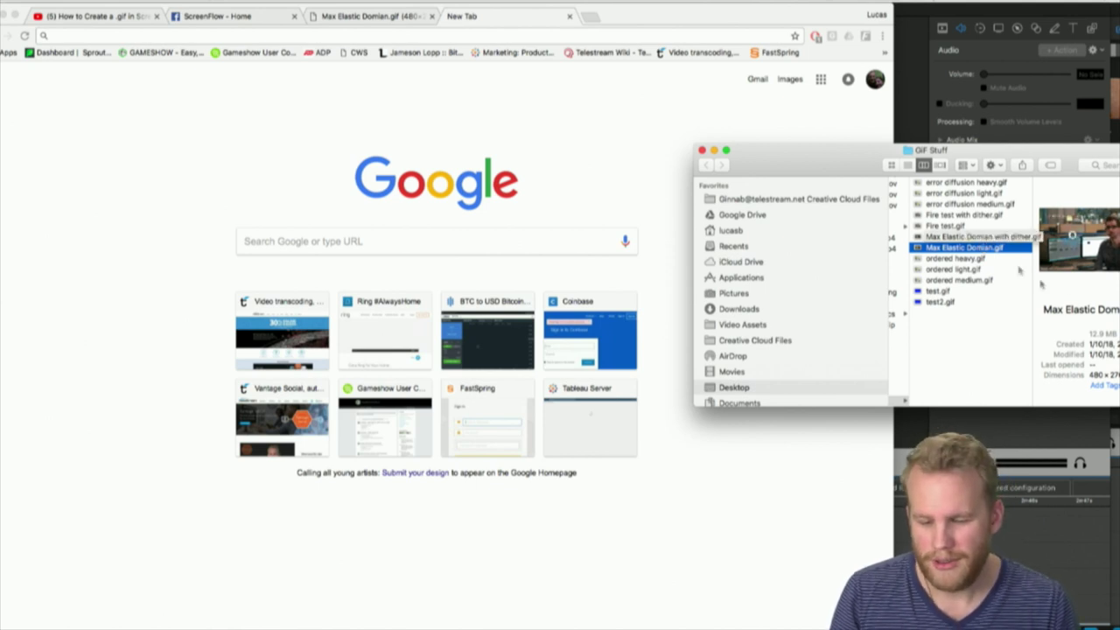
# Open the dither GIF in the new Chrome tab, enlarge it, and compare against the original tab.
pyautogui.click(982, 237)
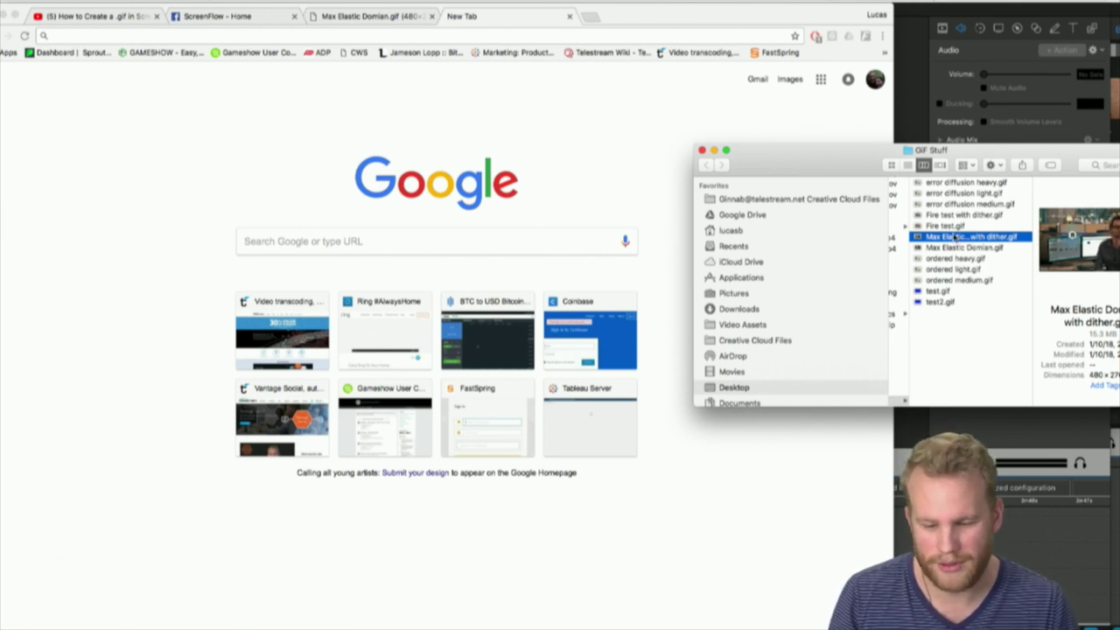
pyautogui.moveTo(954, 237); pyautogui.dragTo(647, 39)
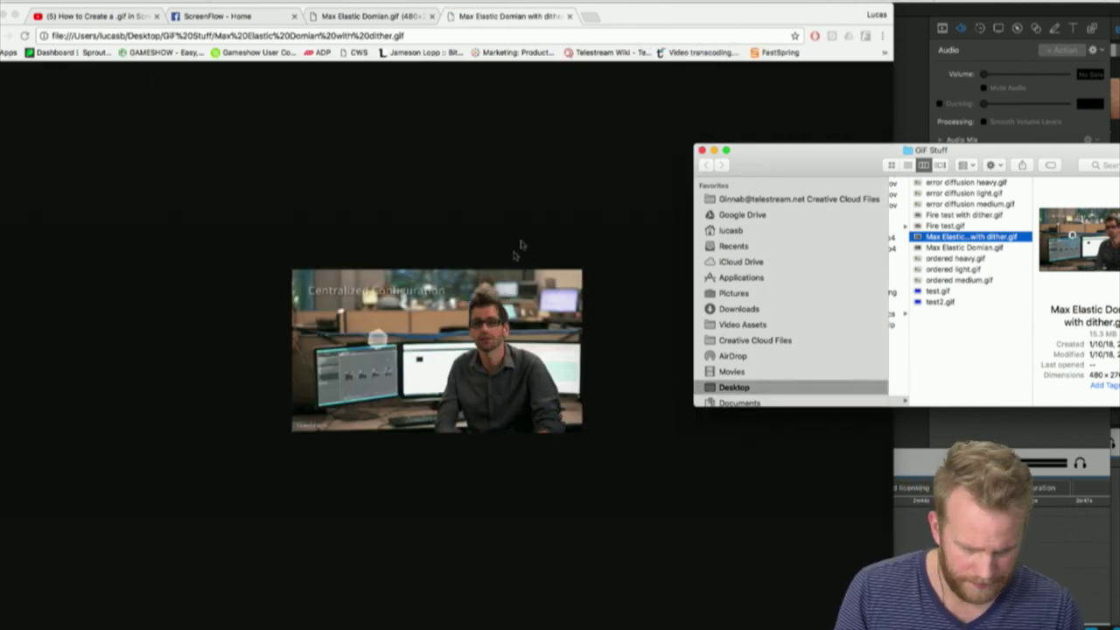
pyautogui.click(585, 351)
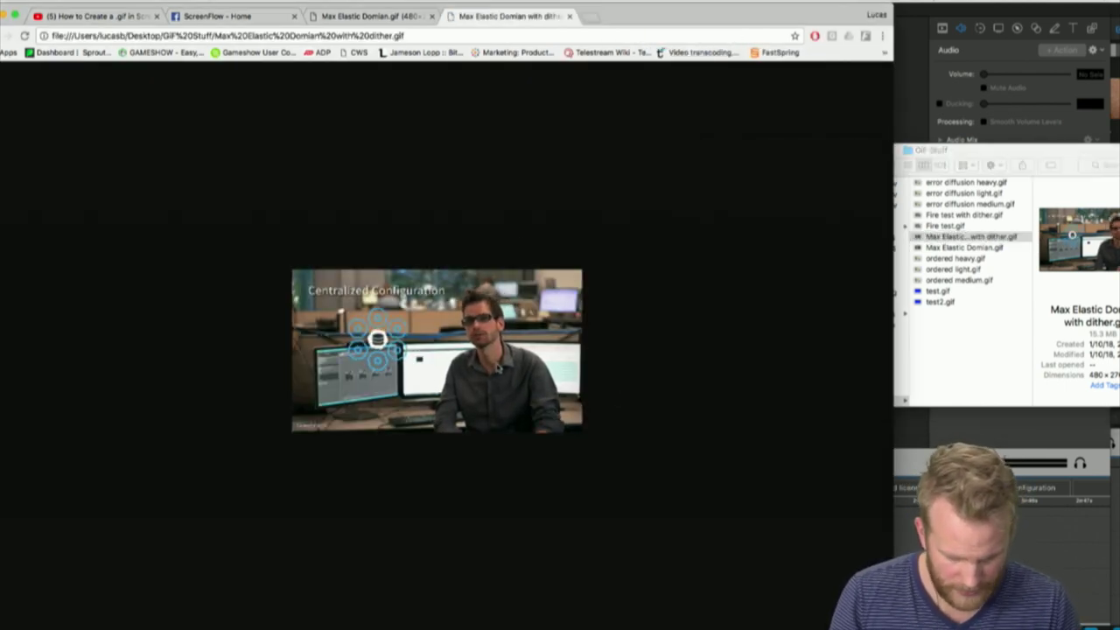
pyautogui.press('super+equal')
pyautogui.press('super+equal')
pyautogui.press('super+equal')
pyautogui.press('super+equal')
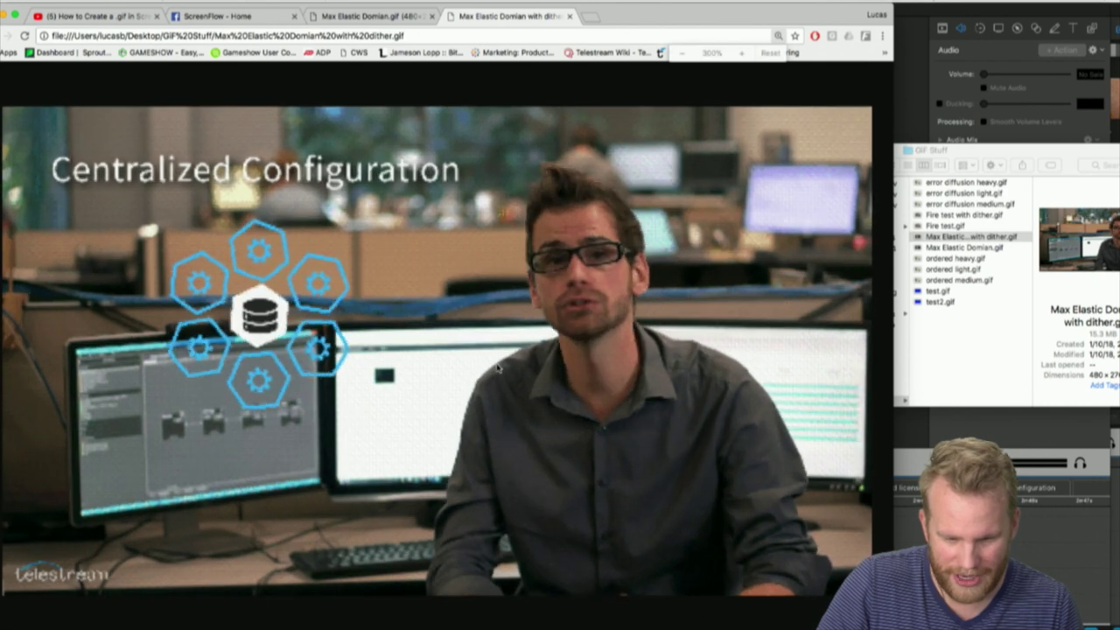
pyautogui.click(356, 18)
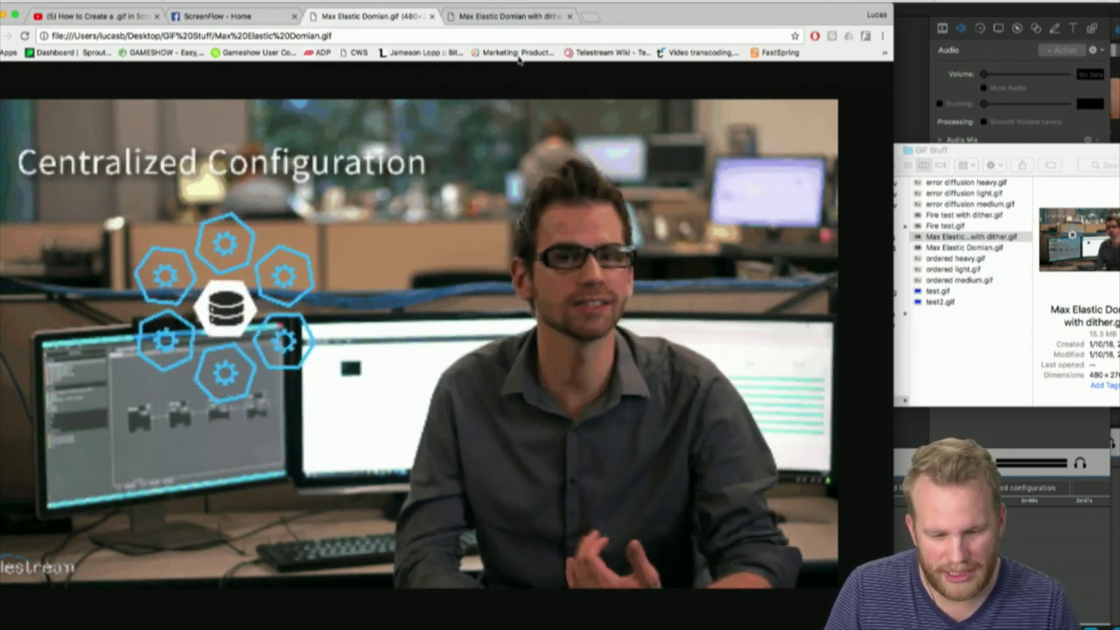
pyautogui.click(515, 17)
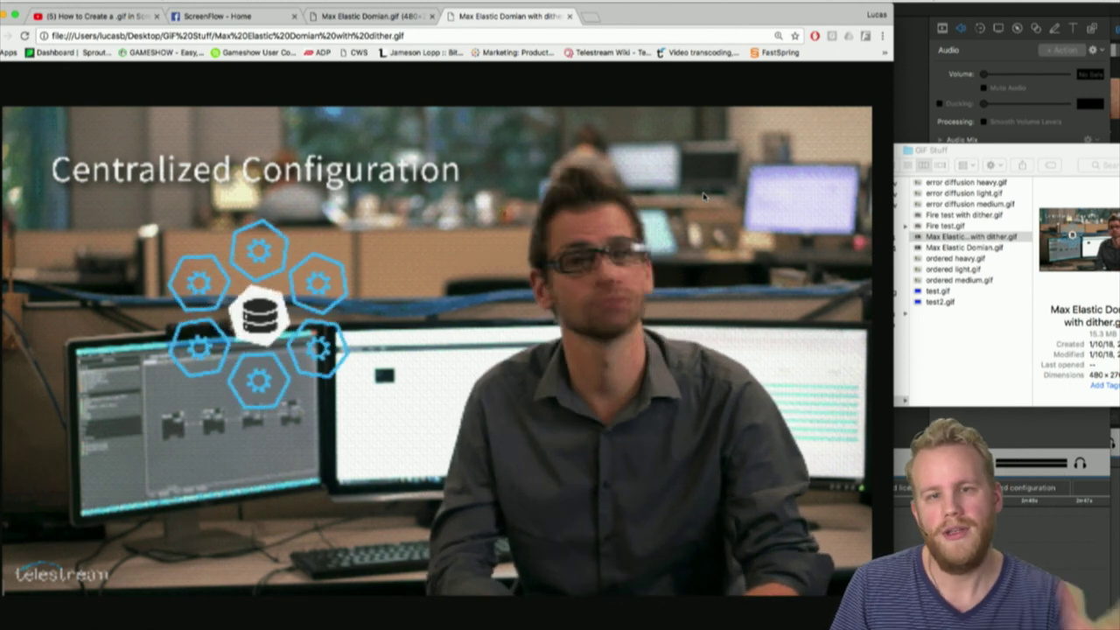
# Open a blank Chrome tab and start another selected-range export in ScreenFlow.
pyautogui.click(591, 15)
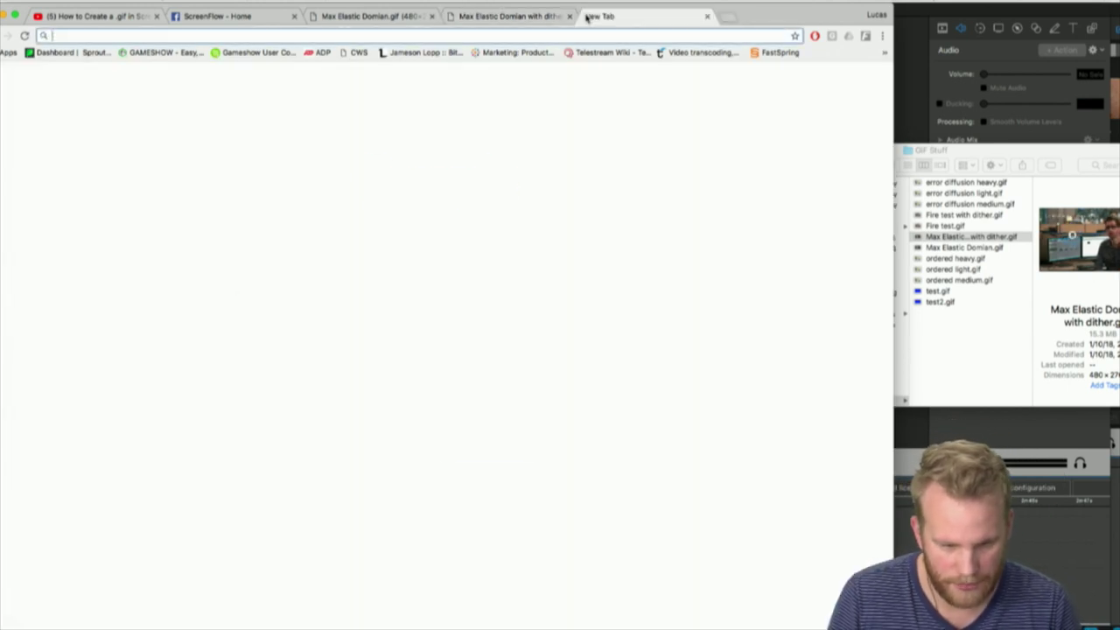
pyautogui.click(912, 82)
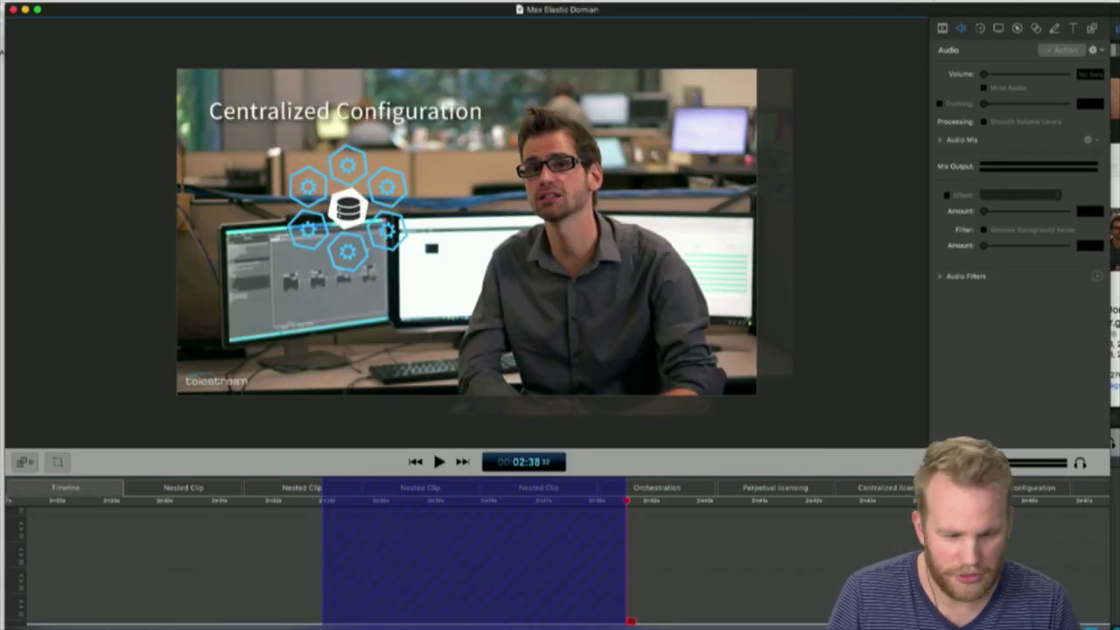
pyautogui.click(78, 2)
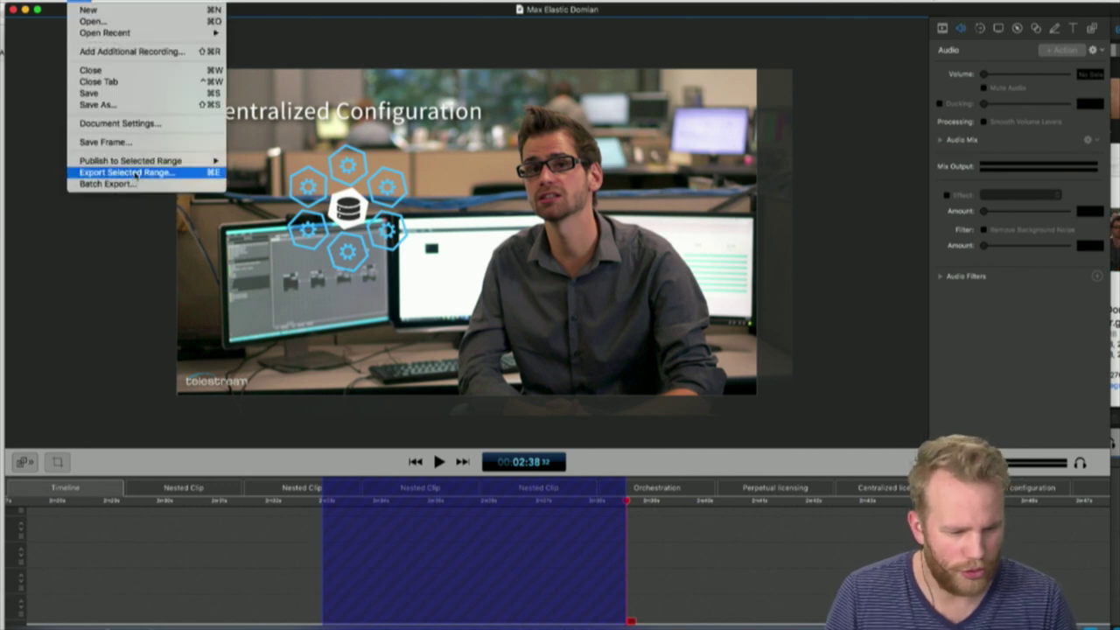
pyautogui.click(127, 172)
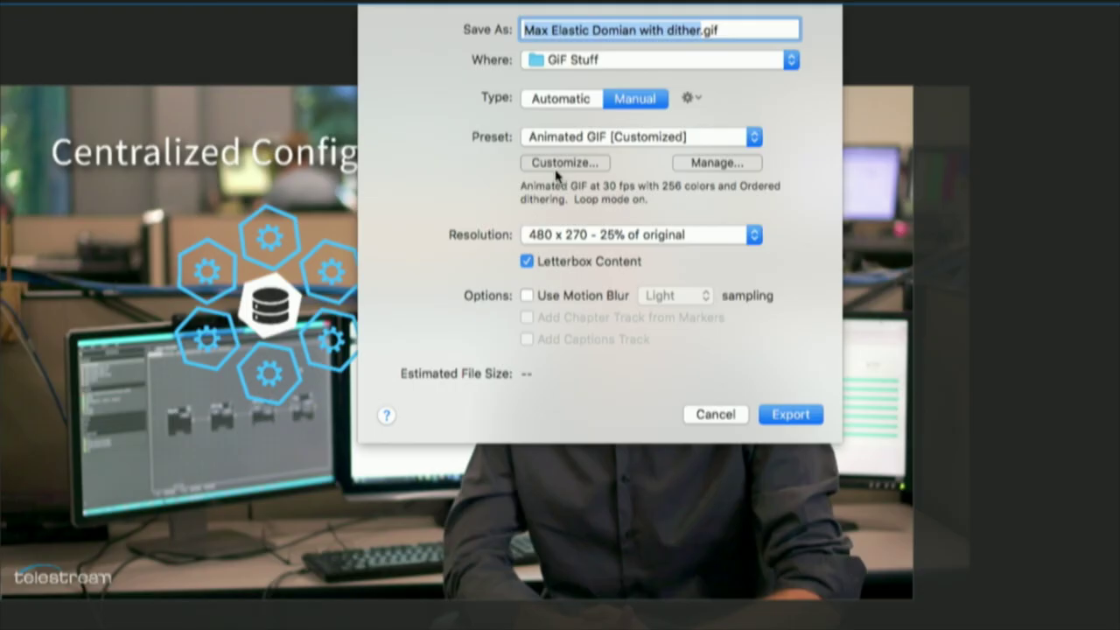
# Change the GIF dither strength to Light.
pyautogui.click(533, 117)
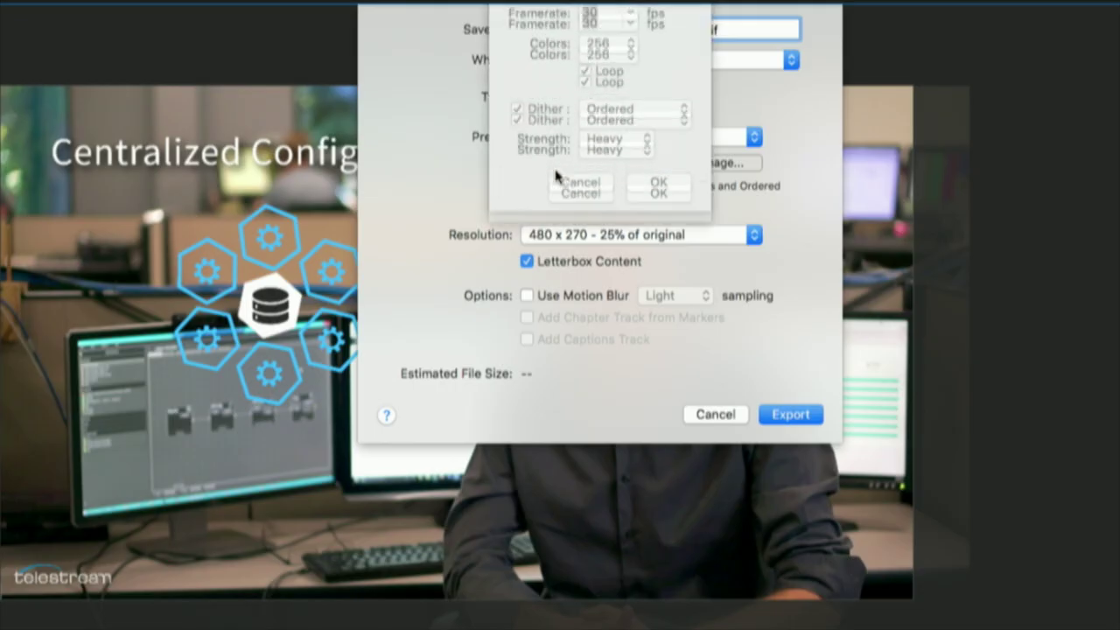
pyautogui.click(565, 115)
pyautogui.click(603, 128)
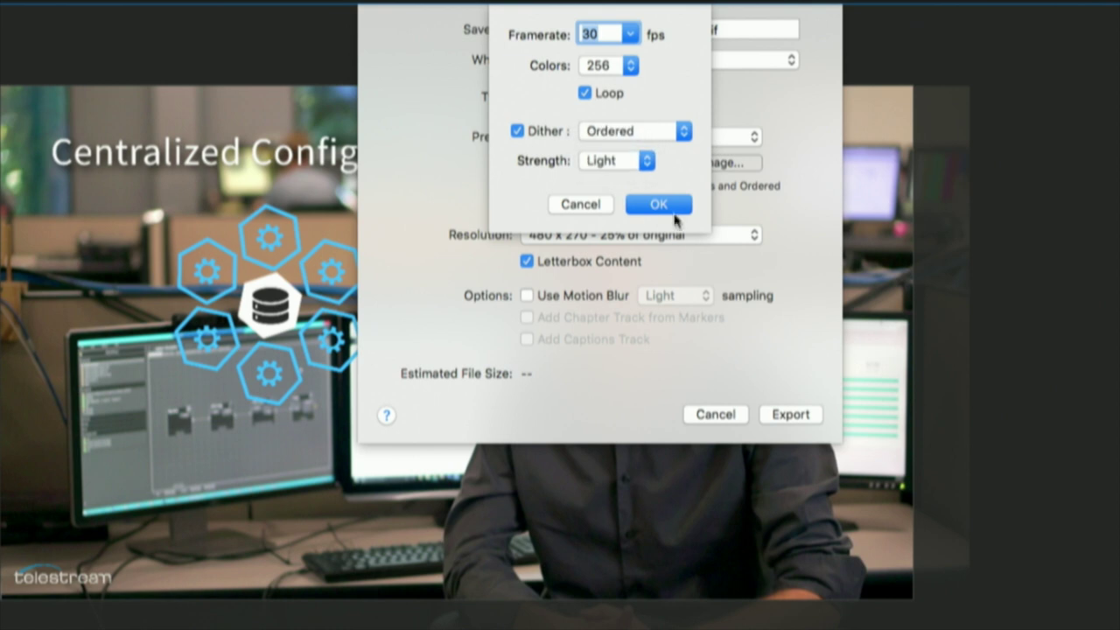
pyautogui.click(669, 208)
# Rename the file to Max Elastic Domian with lightdither.gif and export it.
pyautogui.click(697, 32)
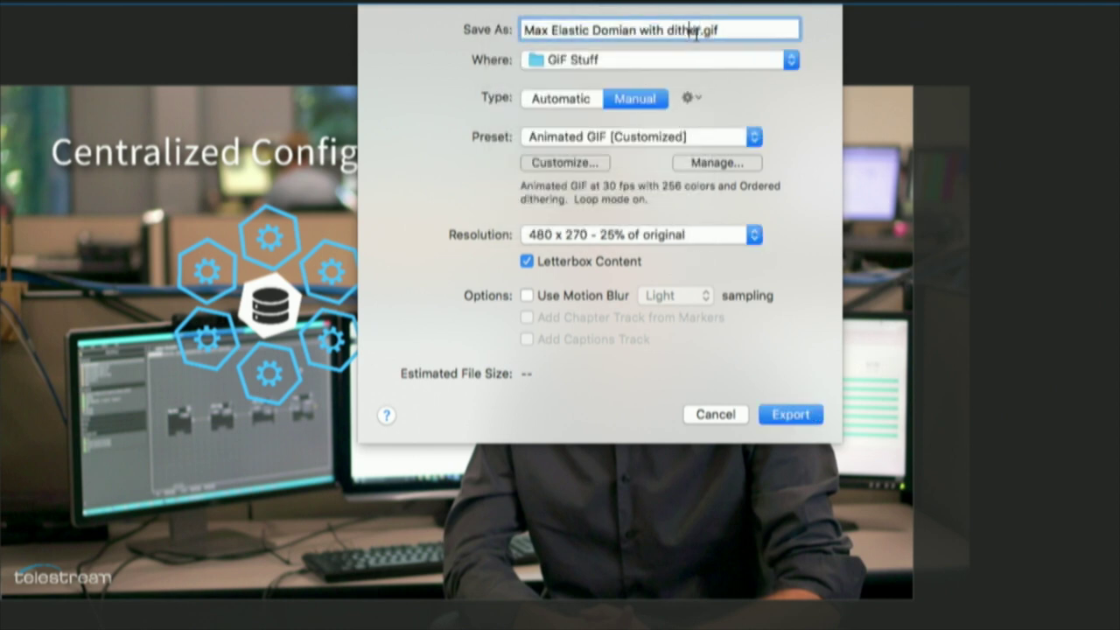
pyautogui.doubleClick(697, 31)
pyautogui.press('Left')
pyautogui.write('light')
pyautogui.click(791, 420)
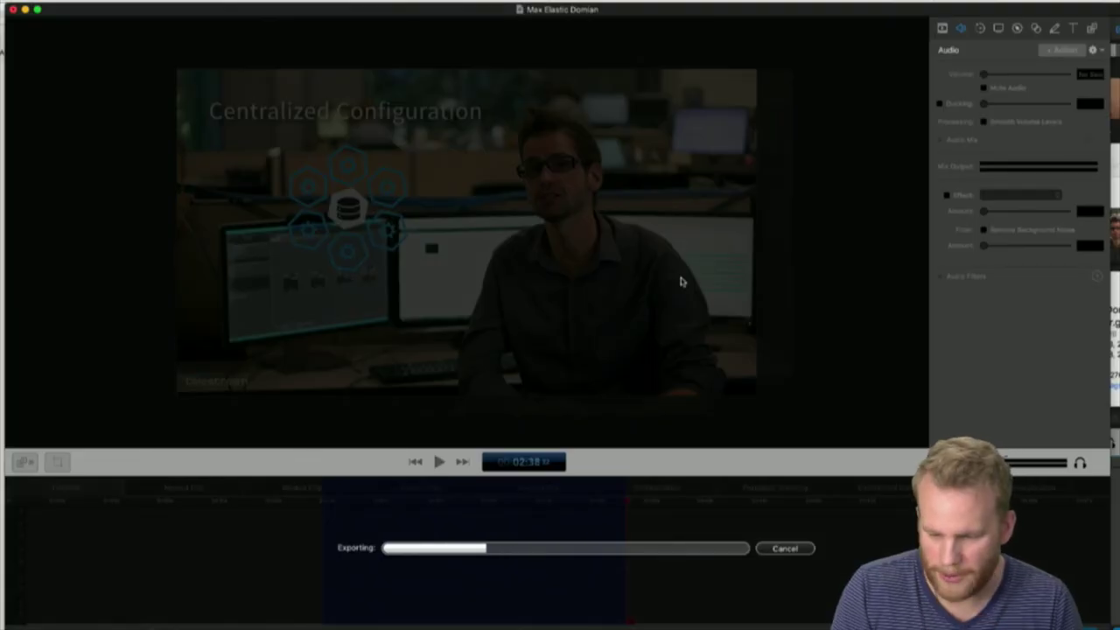
# Compare file sizes of the undithered, heavy-dither and light-dither GIFs in GIF Stuff.
pyautogui.moveTo(1119, 149); pyautogui.dragTo(1028, 130)
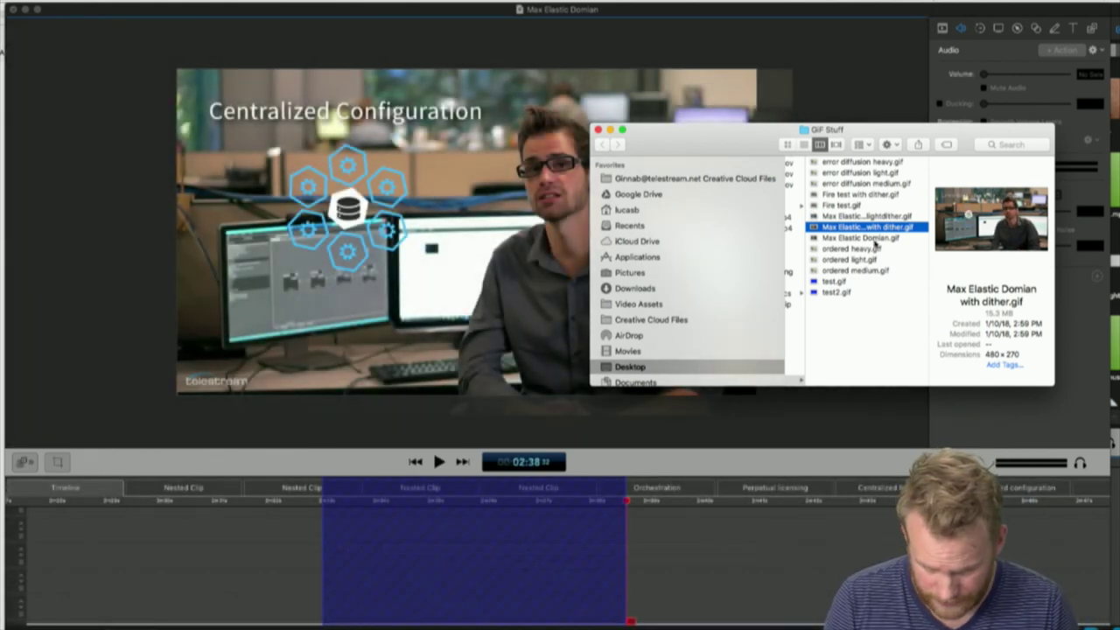
pyautogui.click(874, 240)
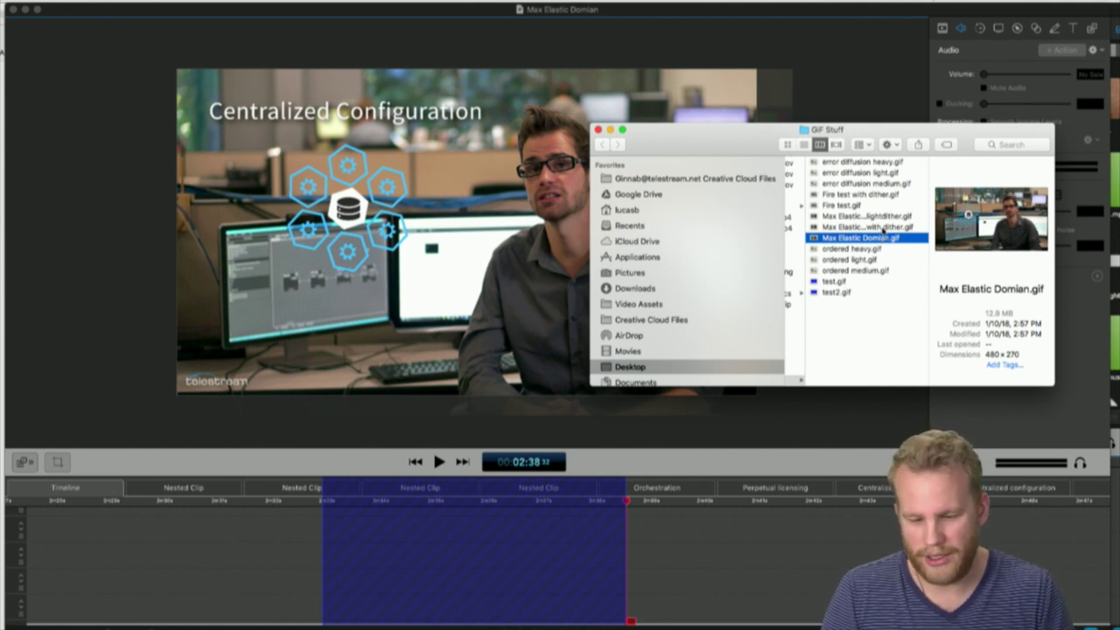
pyautogui.click(884, 228)
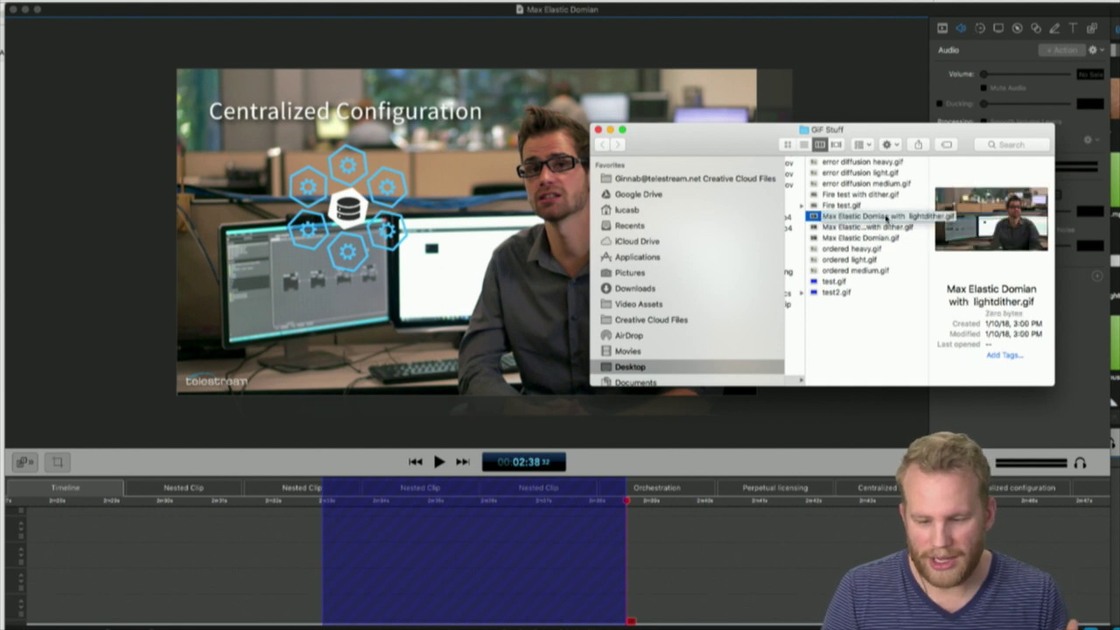
pyautogui.press('Down')
pyautogui.press('Down')
pyautogui.press('Down')
pyautogui.press('Down')
pyautogui.click(881, 215)
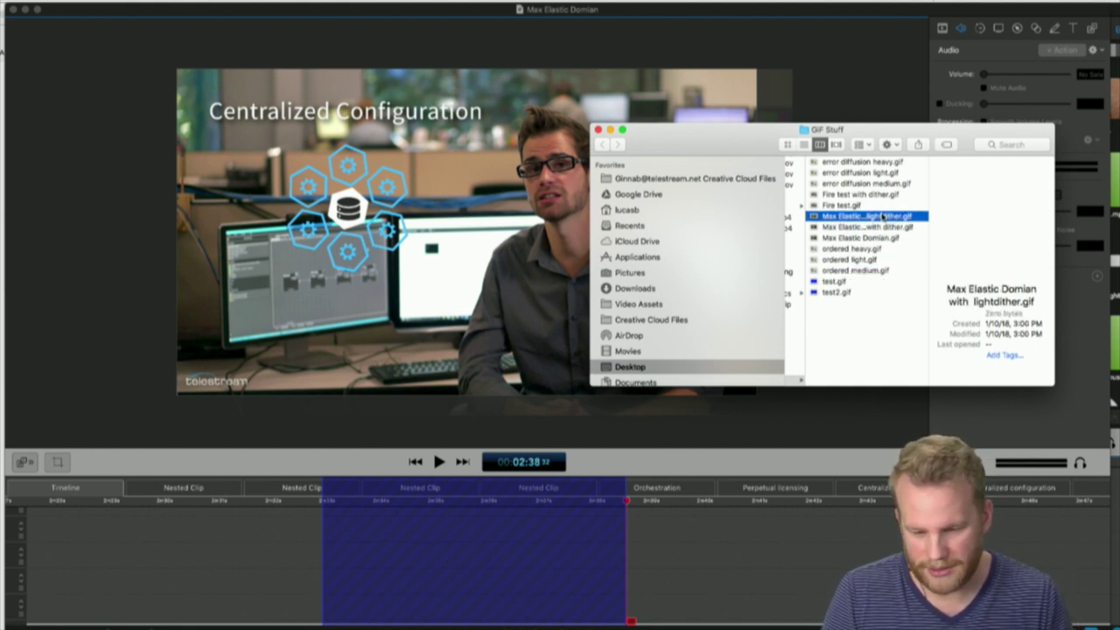
pyautogui.click(876, 227)
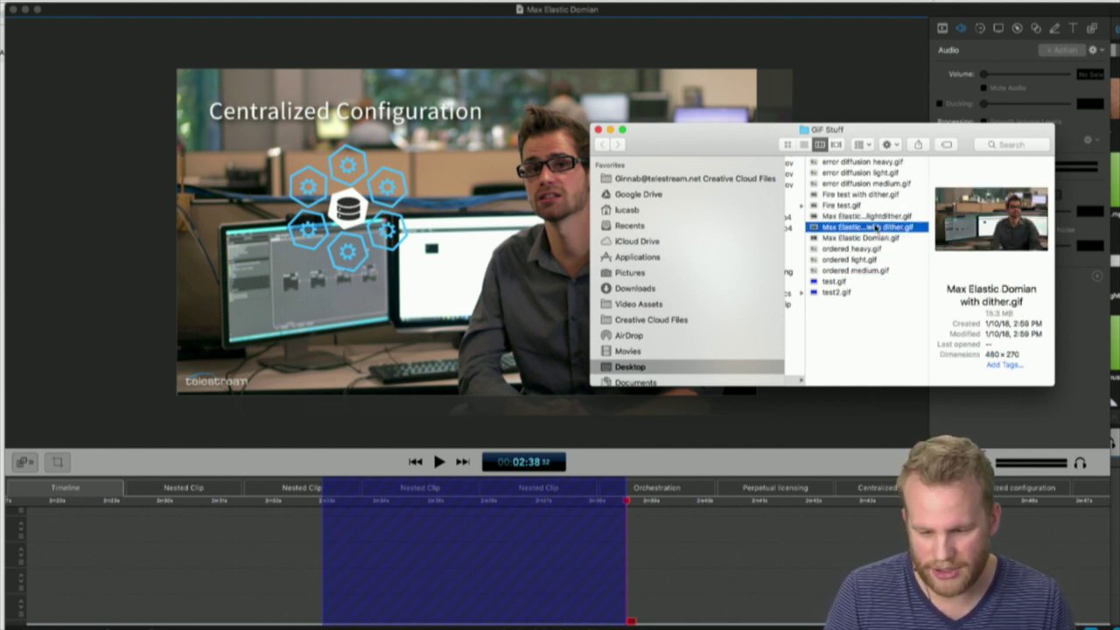
# Open a new Chrome tab from the Dock and return to the GIF Stuff folder.
pyautogui.moveTo(7, 116)
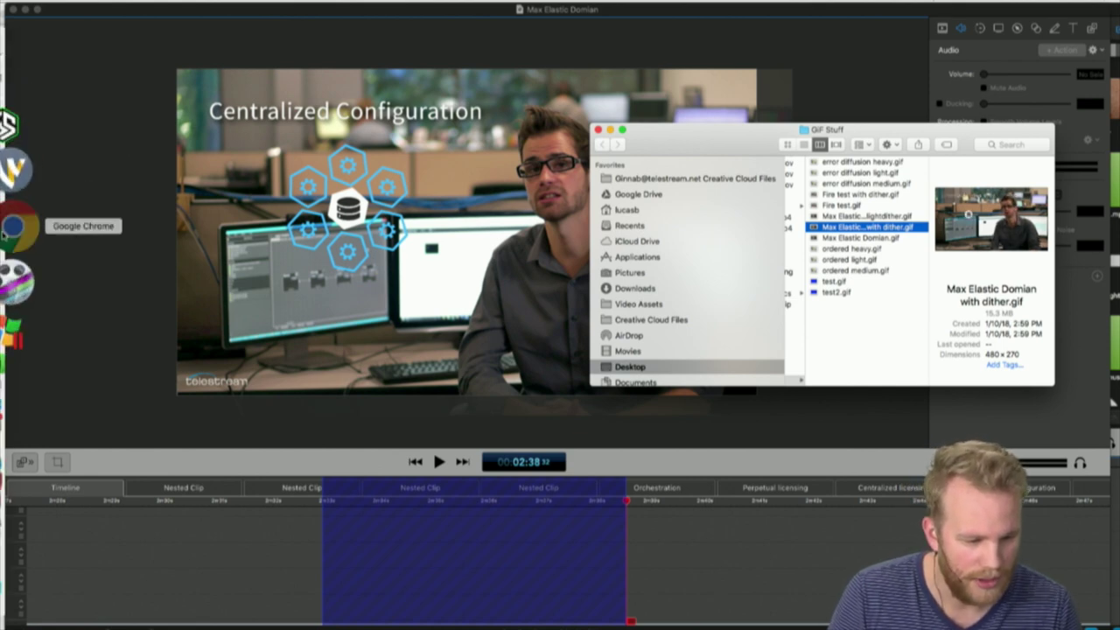
pyautogui.click(17, 228)
pyautogui.click(931, 283)
# Open the light-dither GIF in a new Chrome tab and adjust its zoom to fit the window.
pyautogui.click(892, 216)
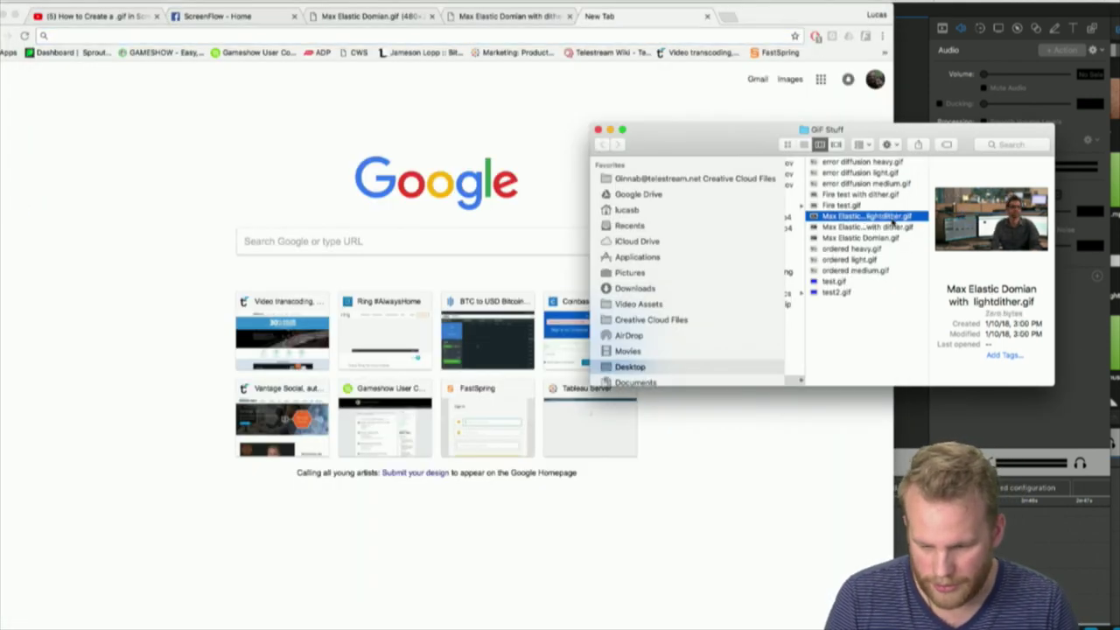
pyautogui.moveTo(892, 216); pyautogui.dragTo(442, 35)
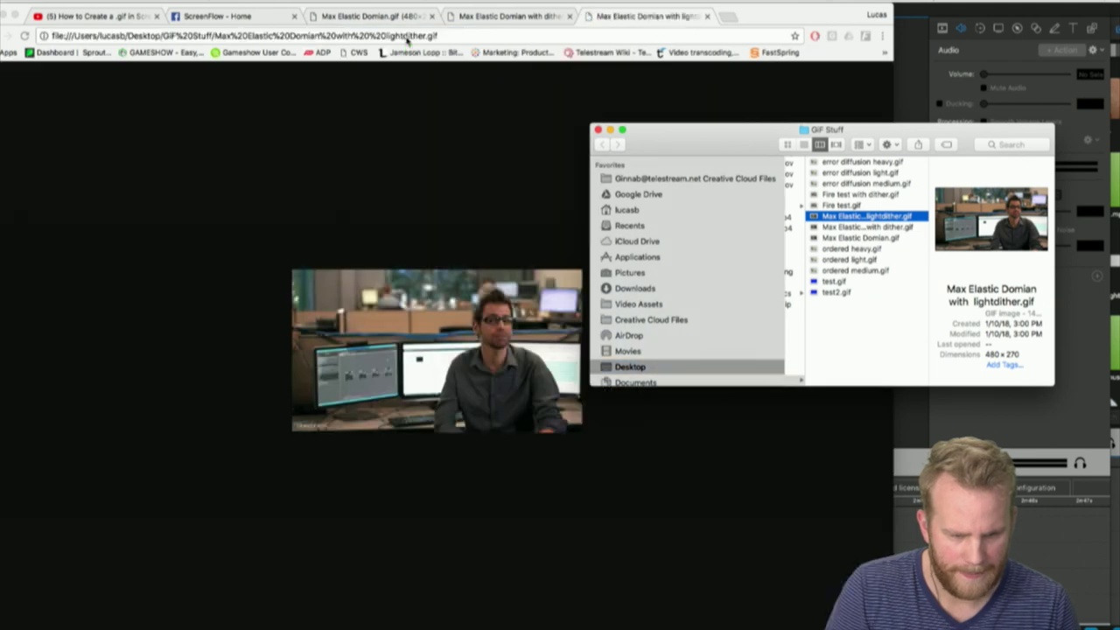
pyautogui.click(437, 324)
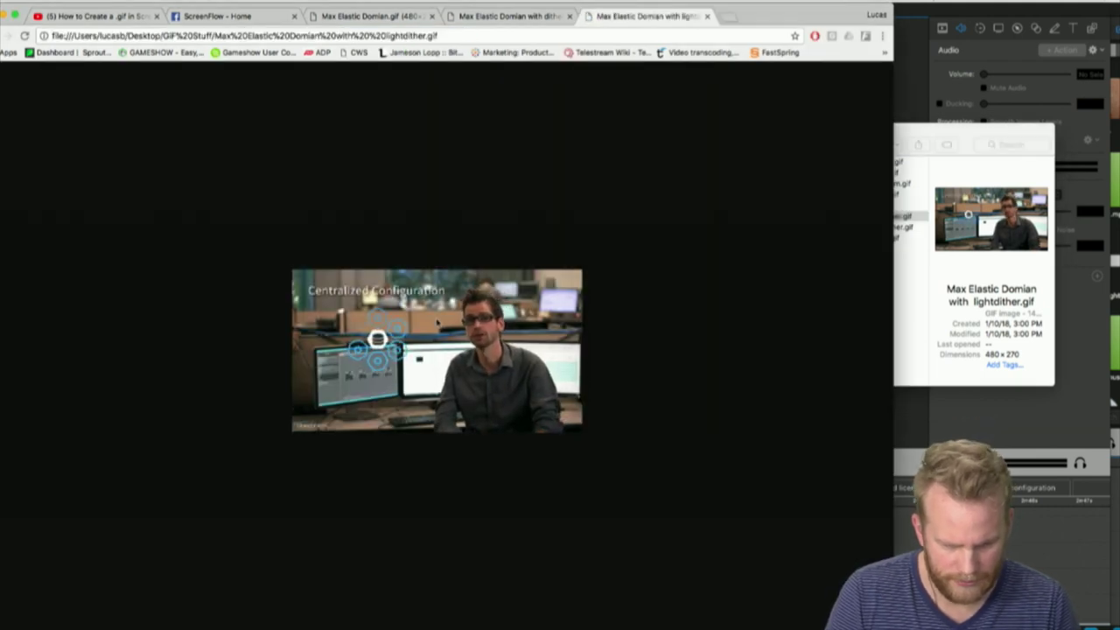
pyautogui.press('super+plus')
pyautogui.press('super+plus')
pyautogui.press('super+plus')
pyautogui.press('super+plus')
pyautogui.press('super+plus')
pyautogui.press('super+plus')
pyautogui.press('super+plus')
pyautogui.press('super+plus')
pyautogui.press('super+plus')
pyautogui.press('super+plus')
pyautogui.press('super+plus')
pyautogui.press('super+plus')
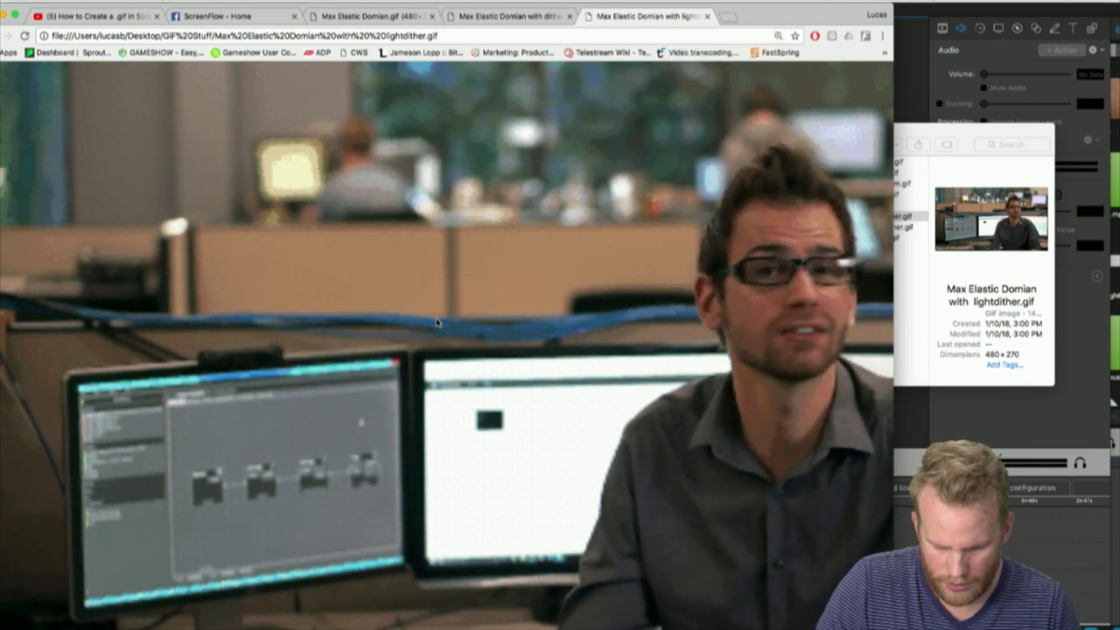
pyautogui.press('super+minus')
# In the GIF Stuff folder, check the file sizes of the heavy-dither and undithered GIFs.
pyautogui.click(898, 223)
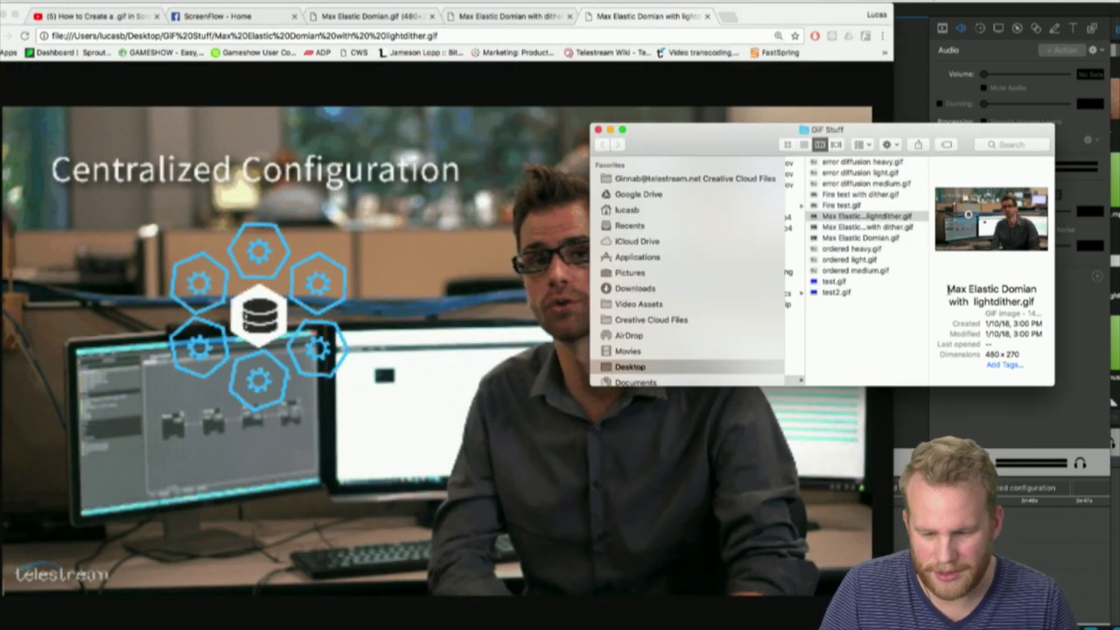
pyautogui.click(898, 225)
pyautogui.press('Up')
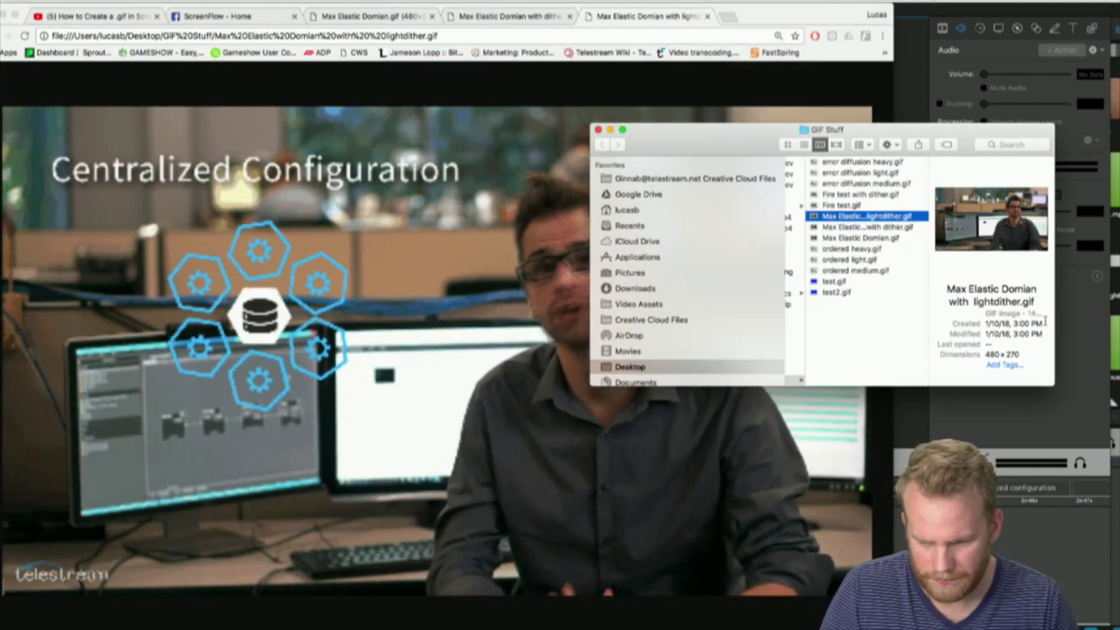
pyautogui.click(907, 227)
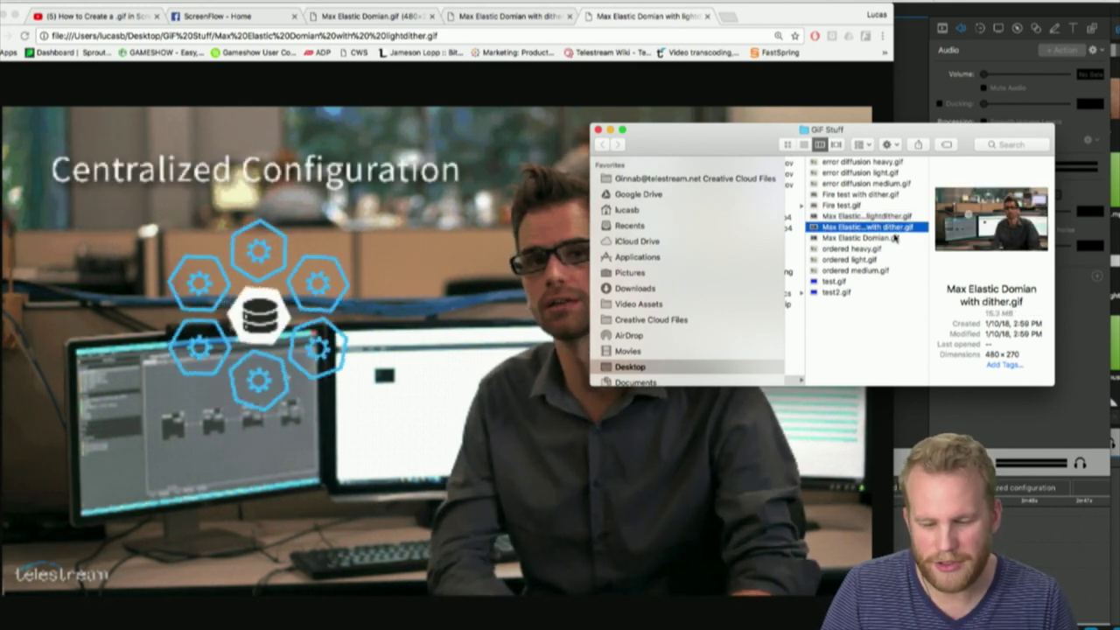
pyautogui.click(893, 238)
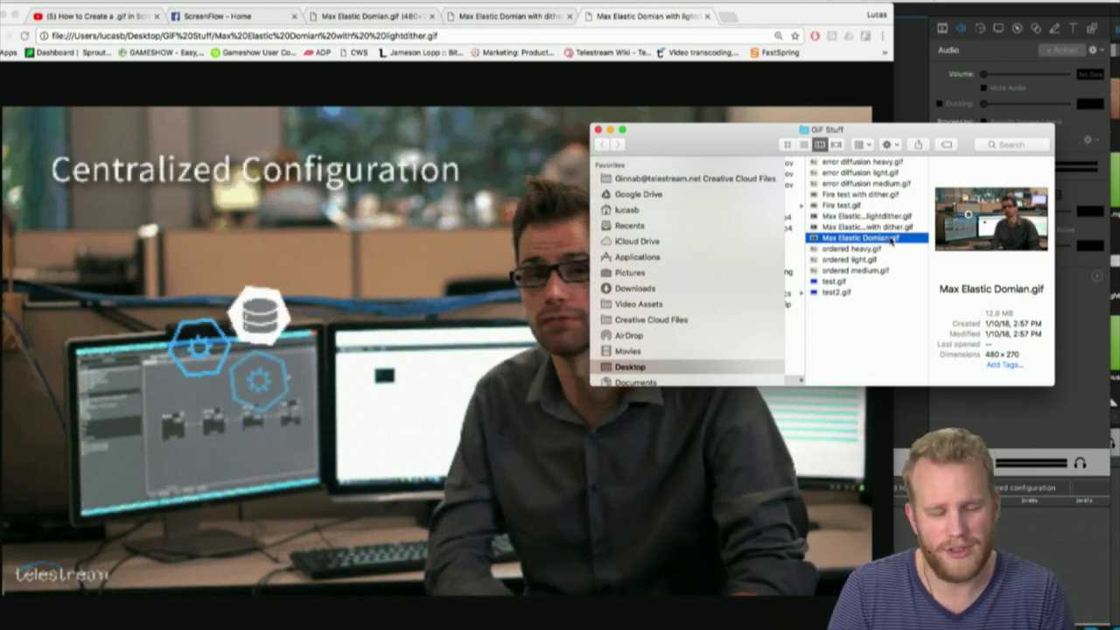
# Compare the undithered, heavy-dither and light-dither GIFs by switching between their Chrome tabs.
pyautogui.click(565, 201)
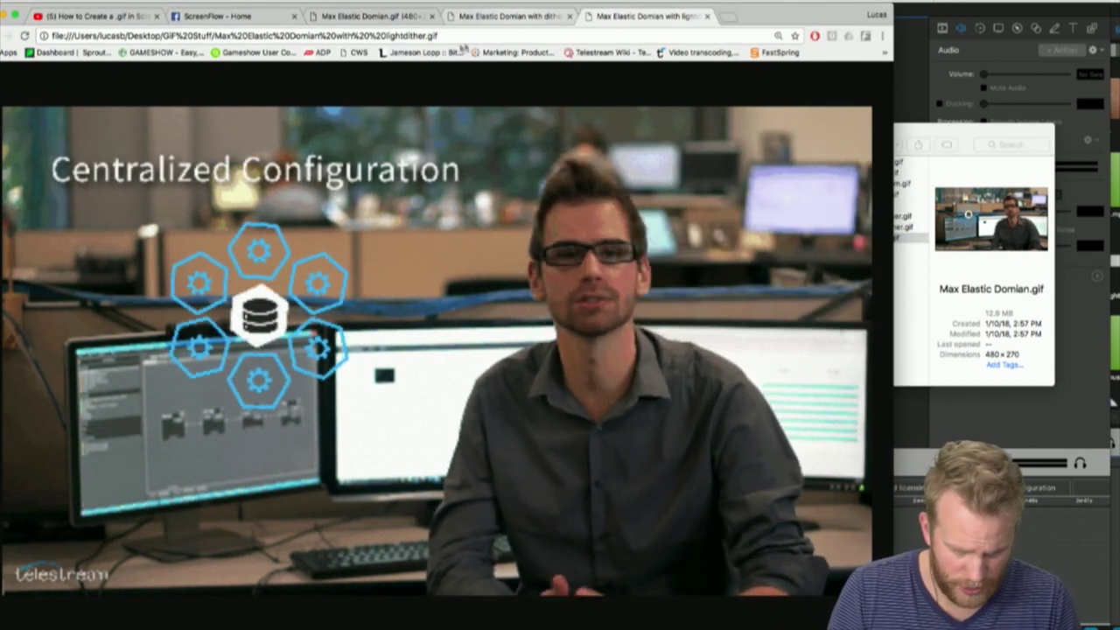
pyautogui.click(381, 17)
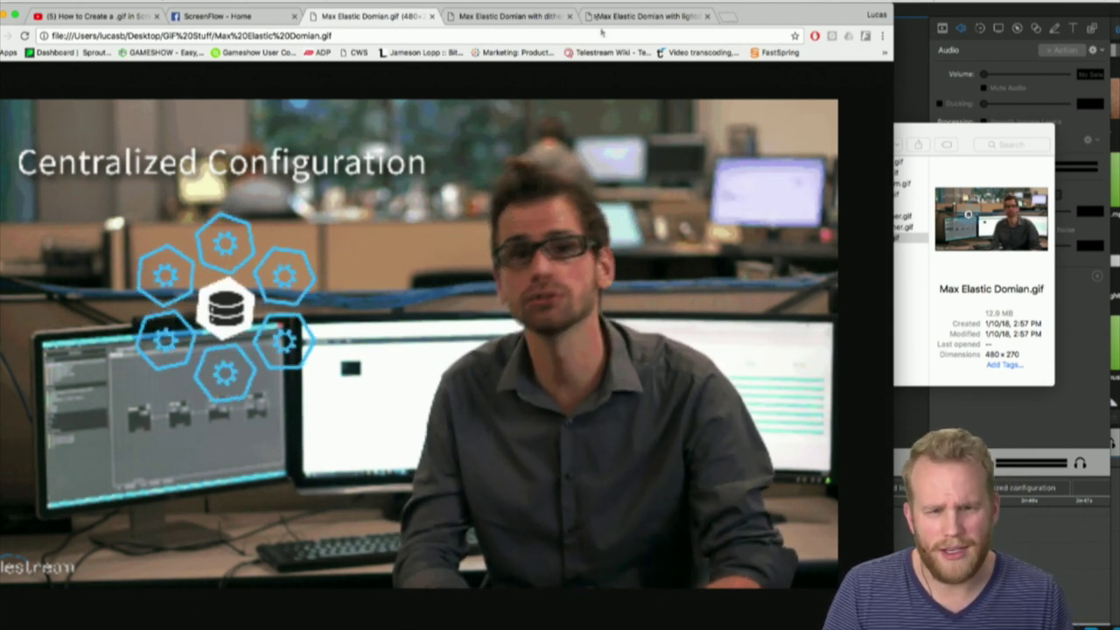
pyautogui.click(538, 17)
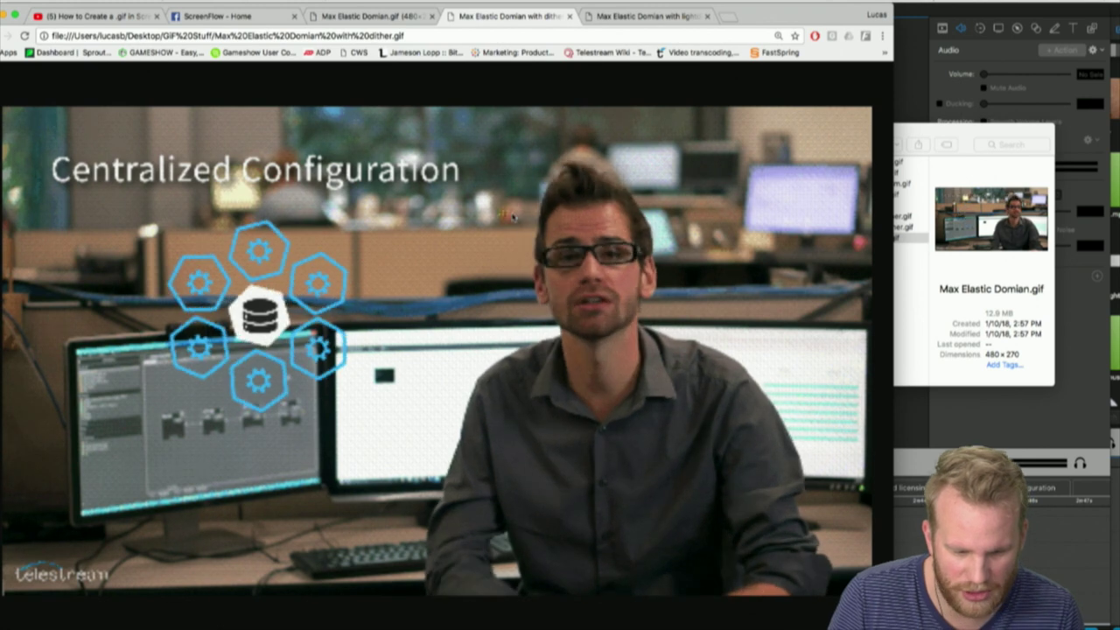
pyautogui.click(638, 17)
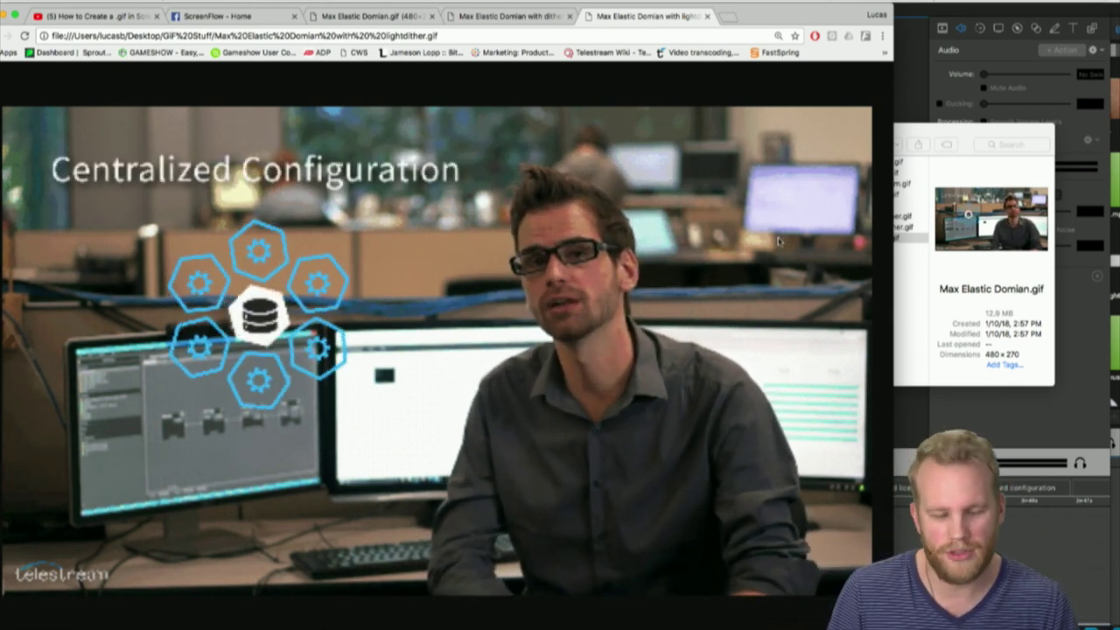
# Return the GIFs to actual size and compare the undithered and light-dither tabs again.
pyautogui.press('super+minus')
pyautogui.press('super+minus')
pyautogui.press('super+minus')
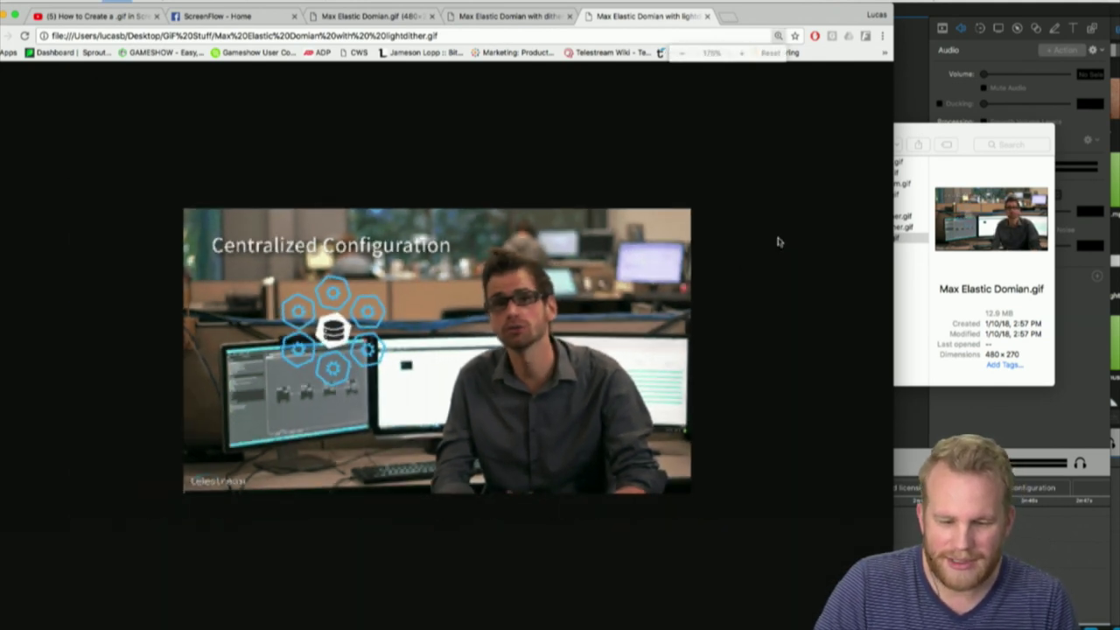
pyautogui.press('super+minus')
pyautogui.press('super+minus')
pyautogui.press('super+minus')
pyautogui.press('super+minus')
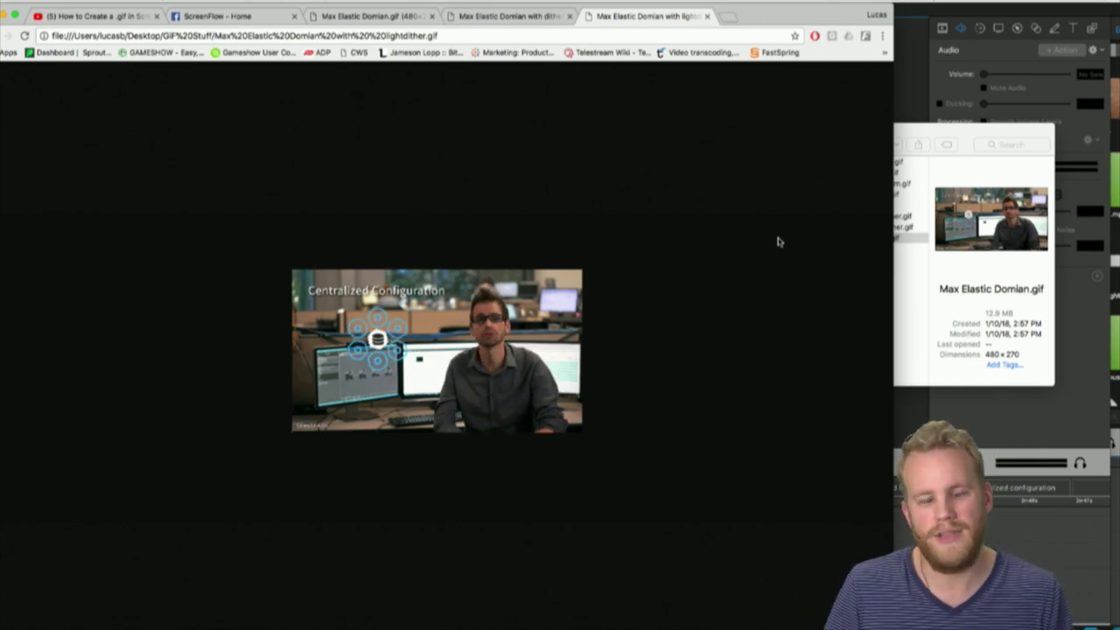
pyautogui.click(371, 16)
pyautogui.press('super+minus')
pyautogui.press('super+minus')
pyautogui.press('super+minus')
pyautogui.press('super+minus')
pyautogui.press('super+minus')
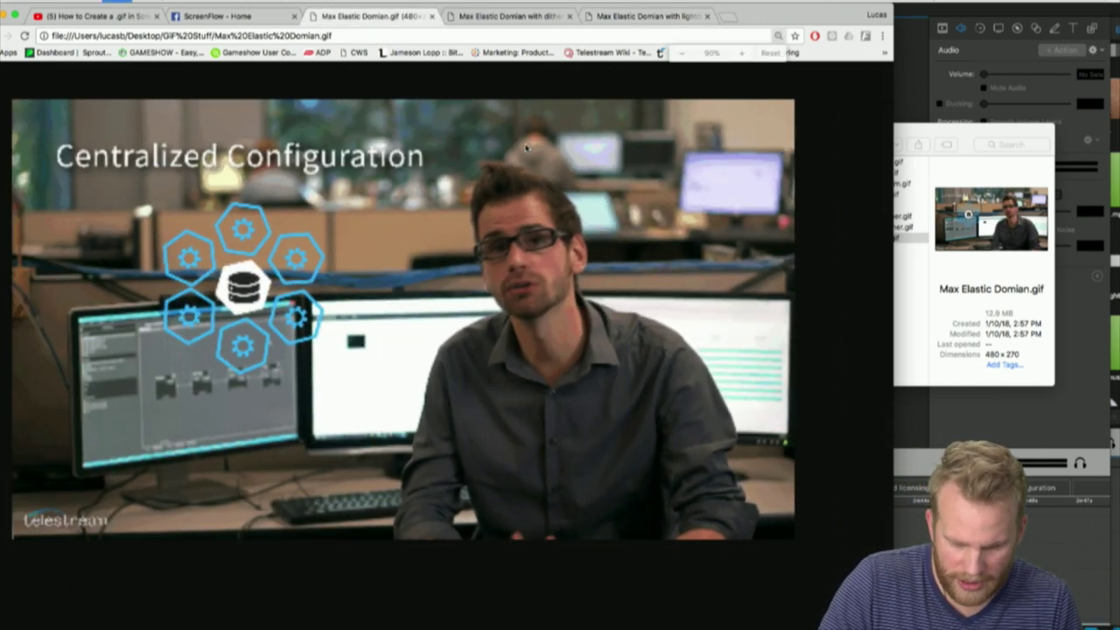
pyautogui.press('super+minus')
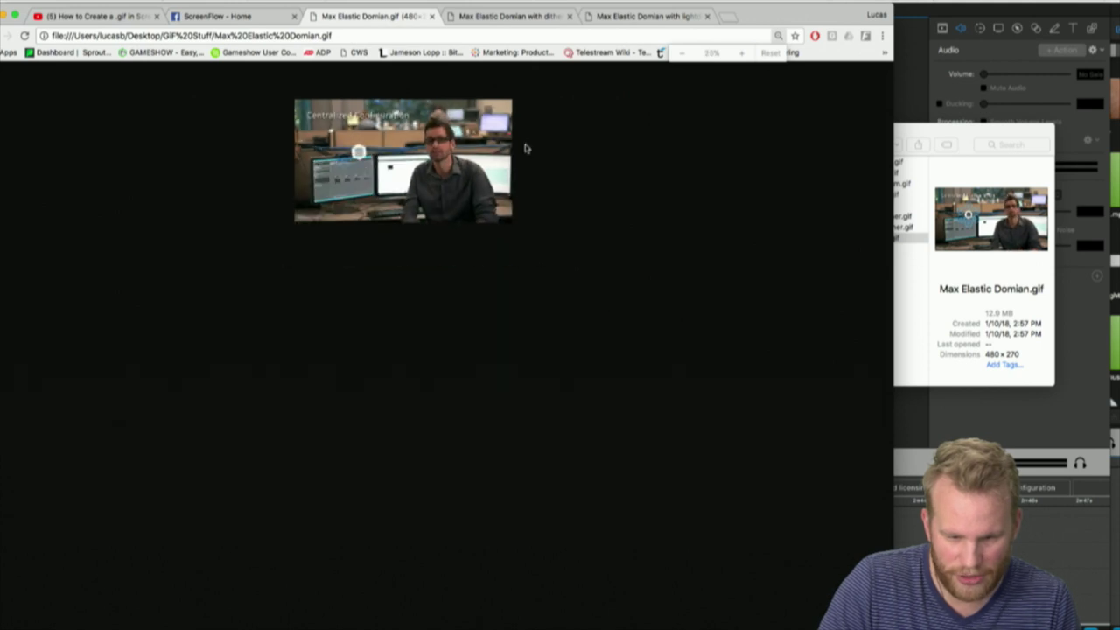
pyautogui.press('super+equal')
pyautogui.press('super+equal')
pyautogui.press('super+equal')
pyautogui.press('super+minus')
pyautogui.press('super+minus')
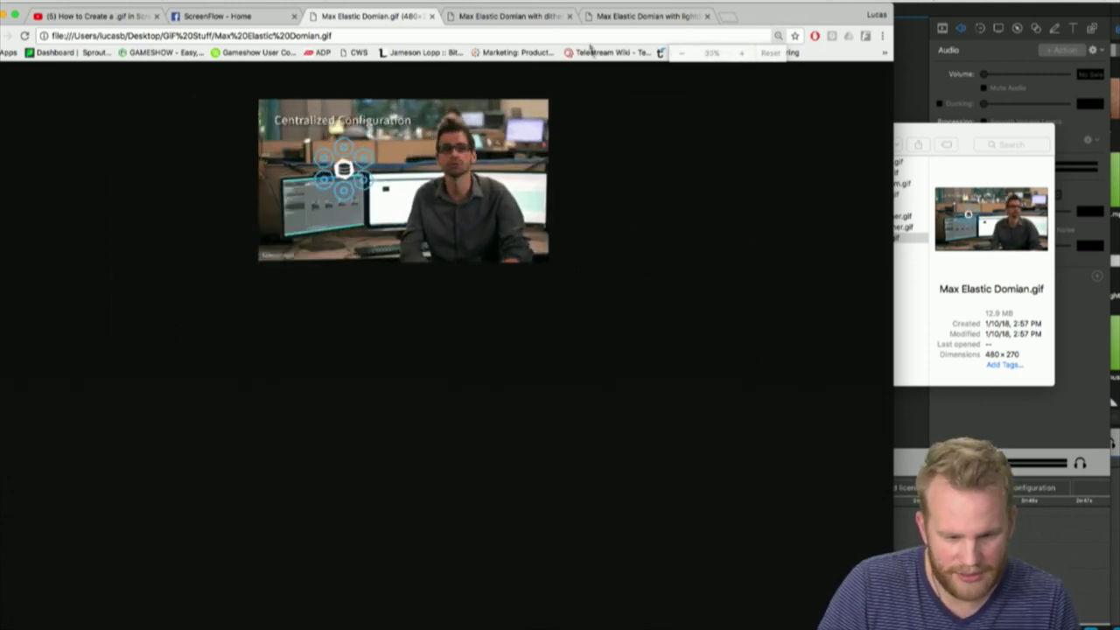
pyautogui.click(620, 26)
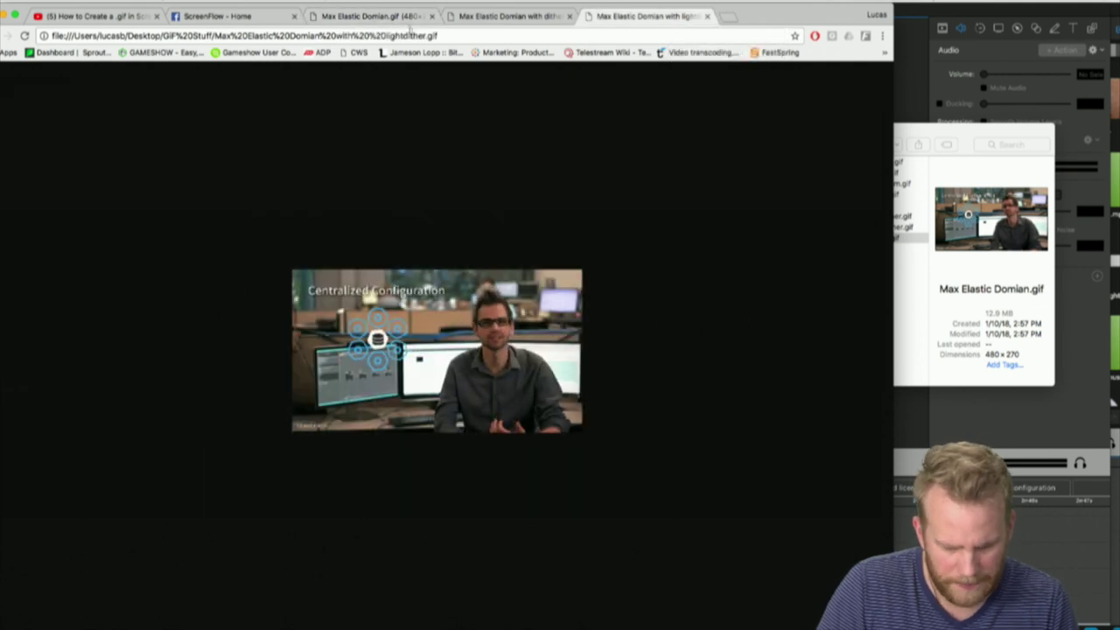
pyautogui.click(402, 24)
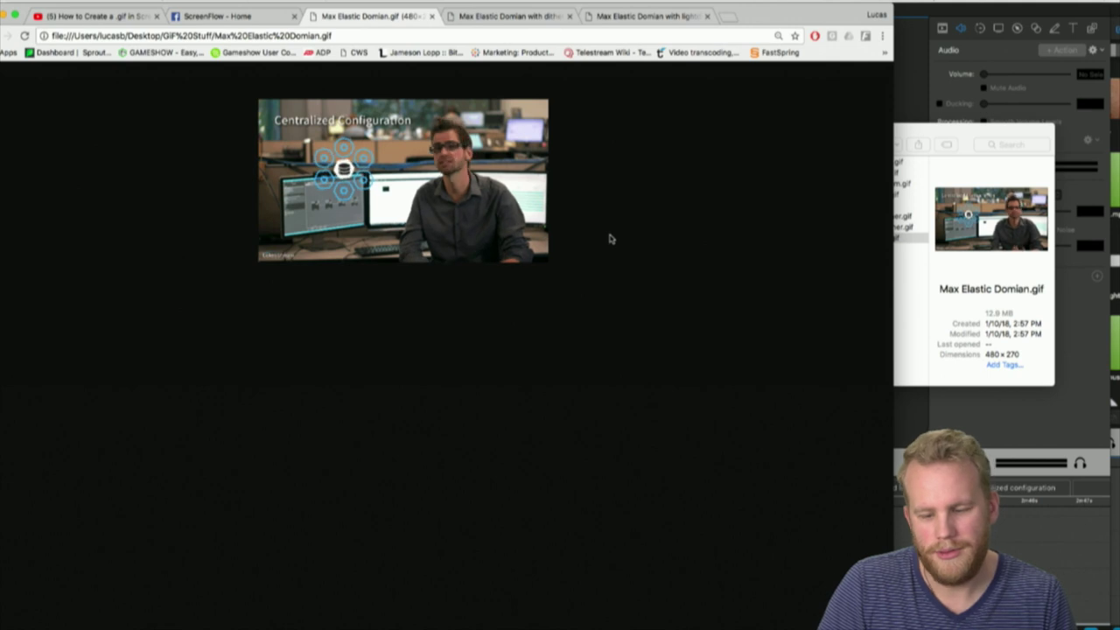
# Close the GIF Stuff folder window and all the GIF tabs.
pyautogui.click(919, 294)
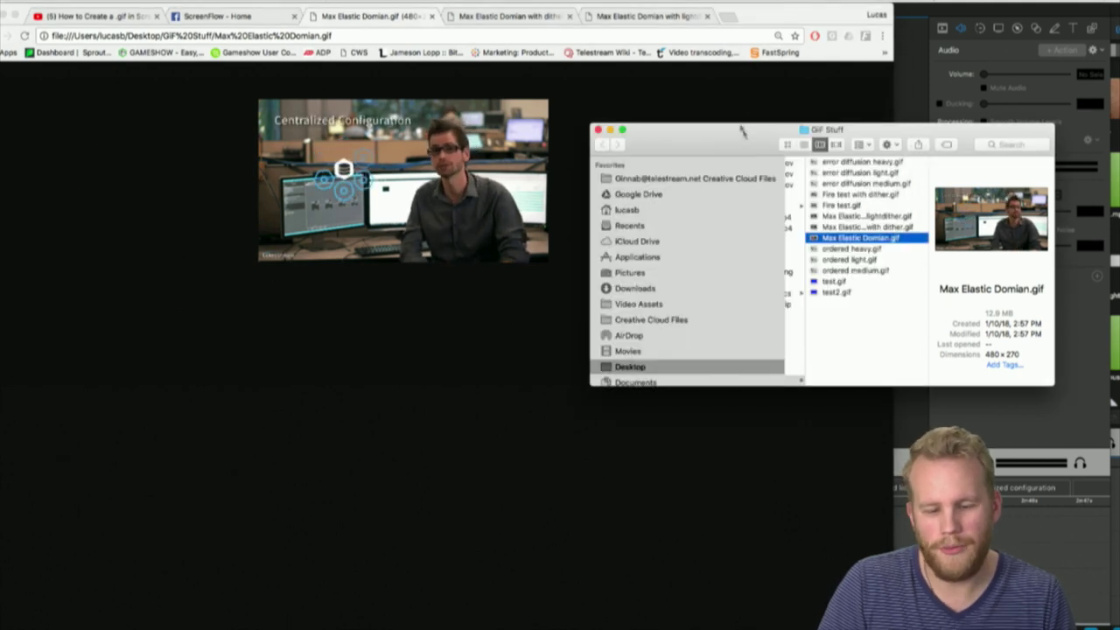
pyautogui.click(598, 129)
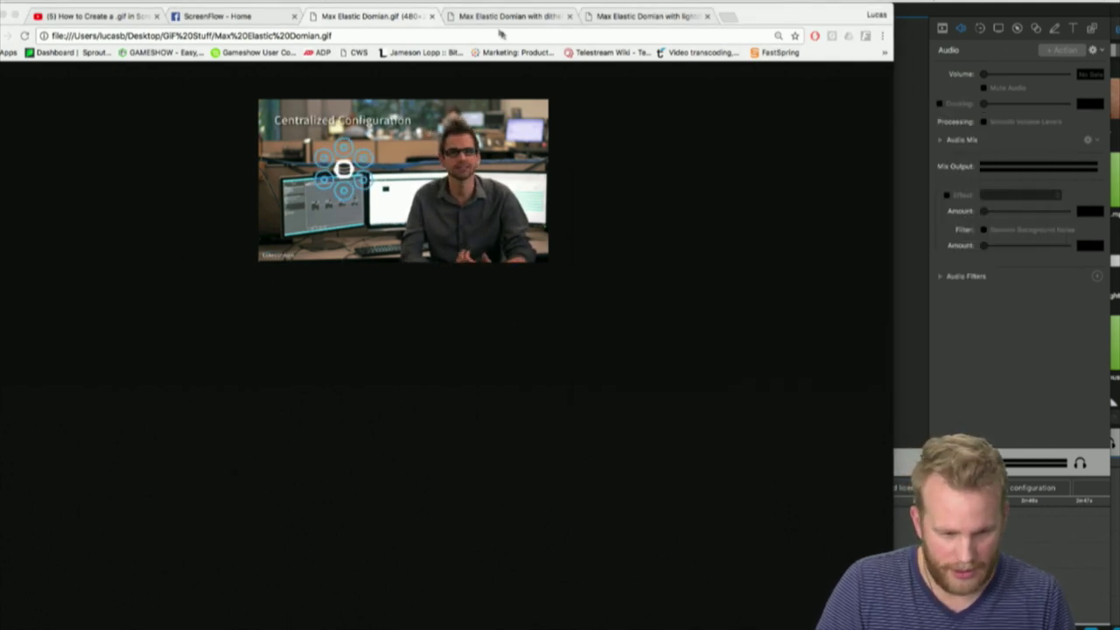
pyautogui.click(432, 16)
pyautogui.click(431, 16)
pyautogui.click(431, 16)
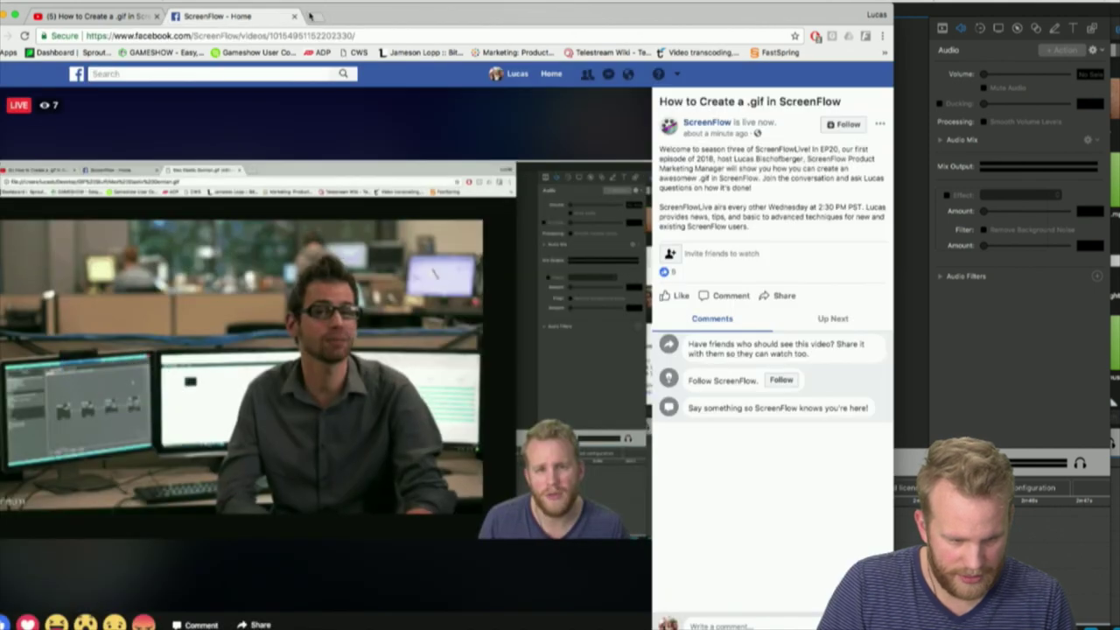
# Read the YouTube live chat, check the Facebook tab, then go back to the ScreenFlow editor.
pyautogui.click(102, 15)
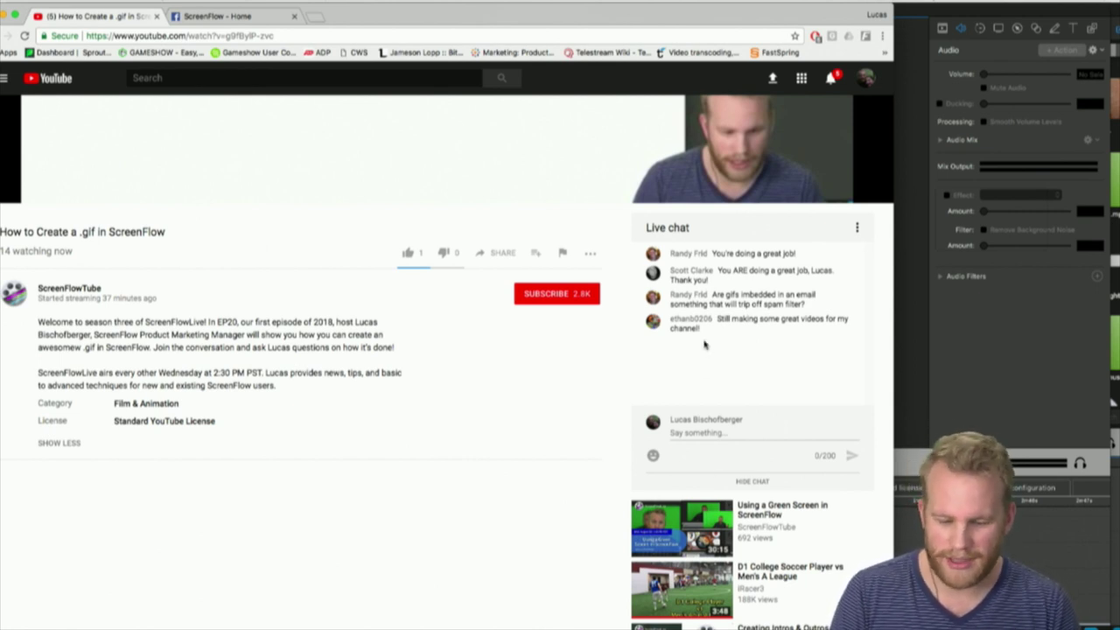
pyautogui.scroll(1, 597, 375)
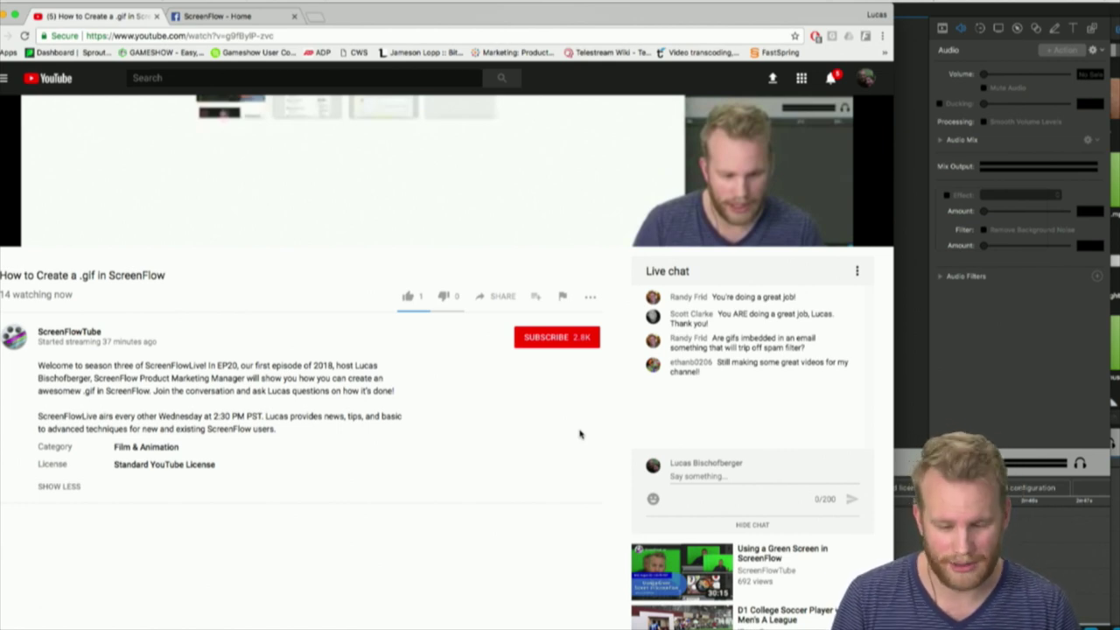
pyautogui.click(221, 17)
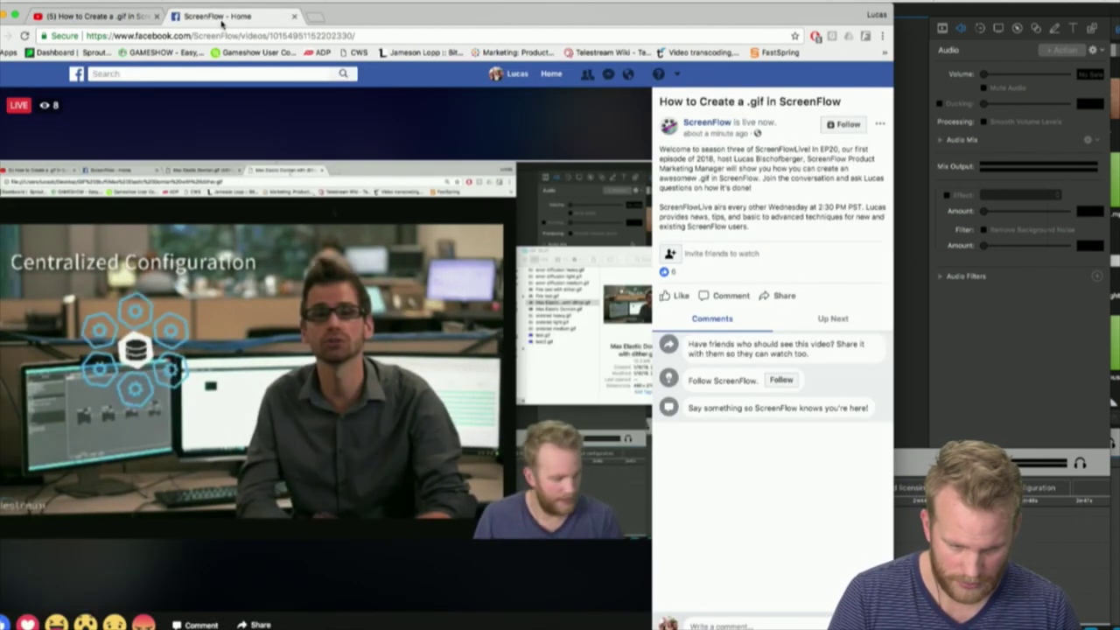
pyautogui.click(100, 16)
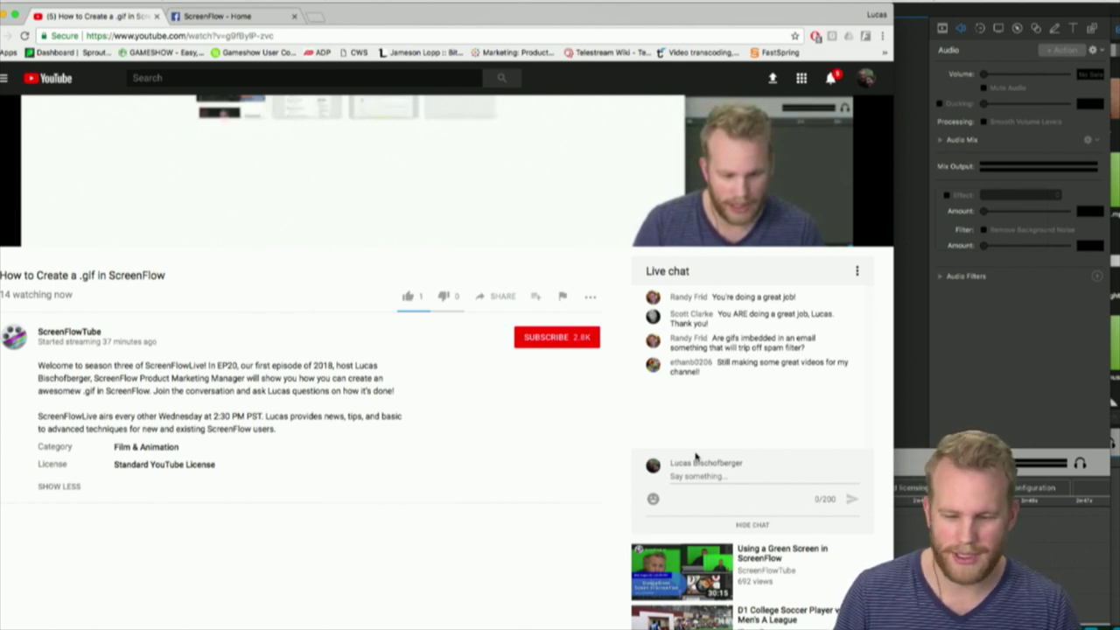
pyautogui.press('super+Tab')
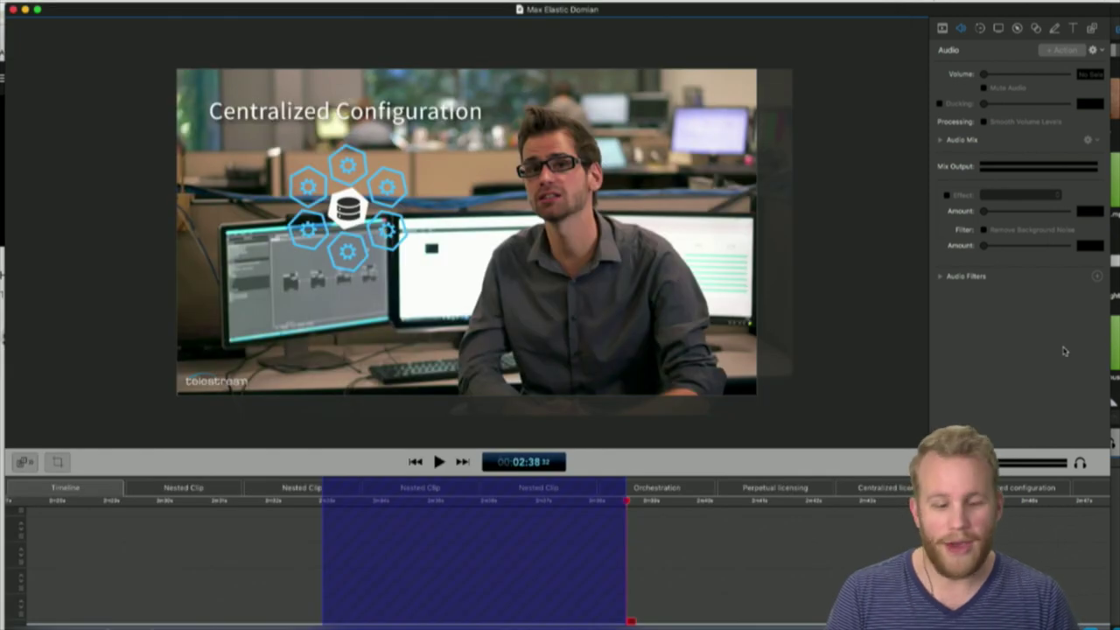